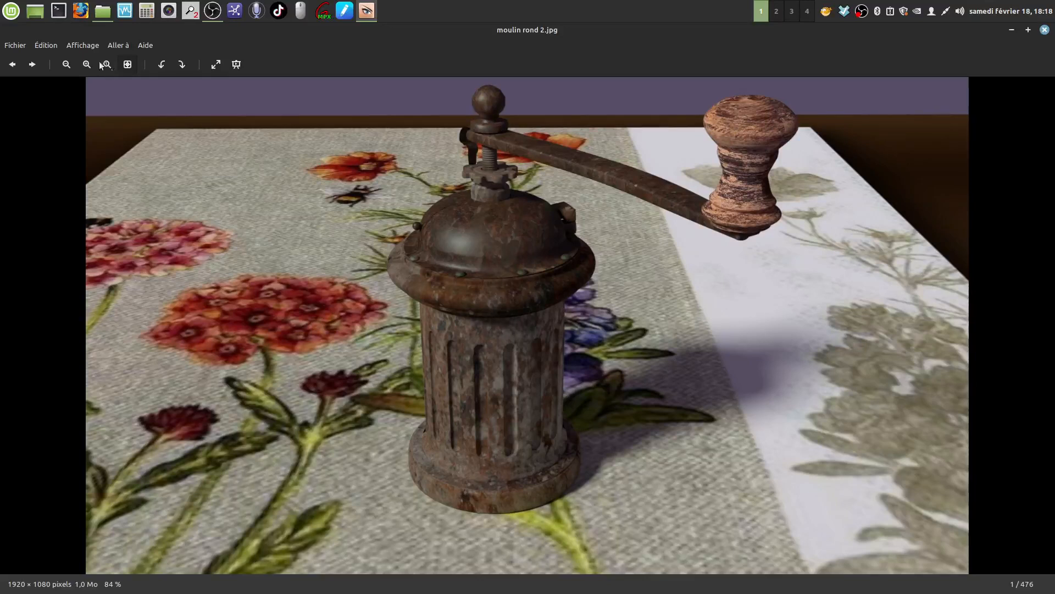
Close the moulin rond 2.jpg render, examine the wall-mounted grinder in moulin mural.jpg up close, and close it
{"action": "left_click", "coordinate": [1044, 30]}
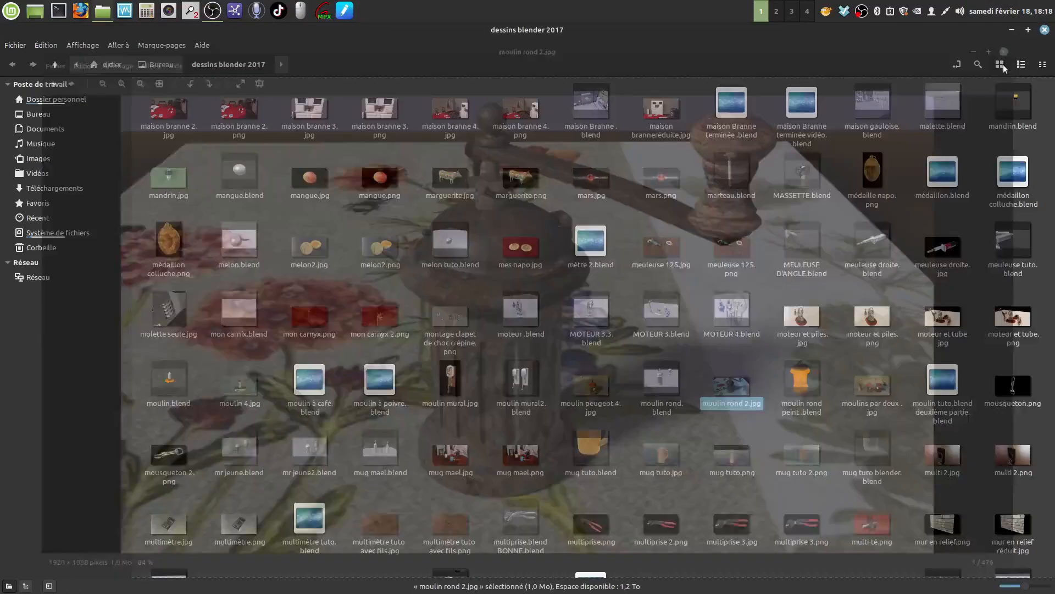
{"action": "double_click", "coordinate": [450, 379]}
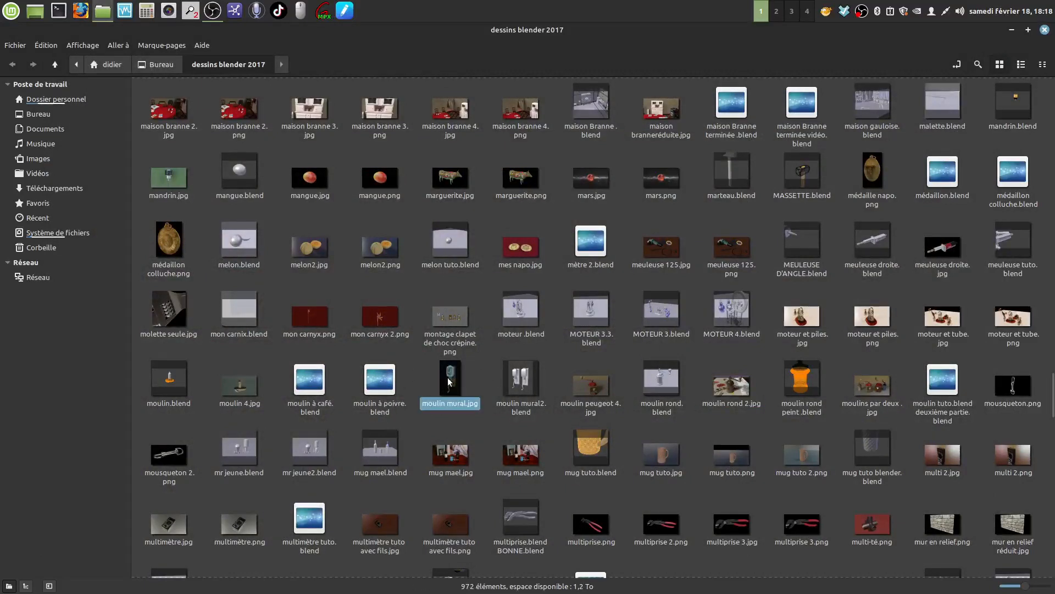
{"action": "scroll", "coordinate": [616, 325], "scroll_direction": "up", "scroll_amount": 3}
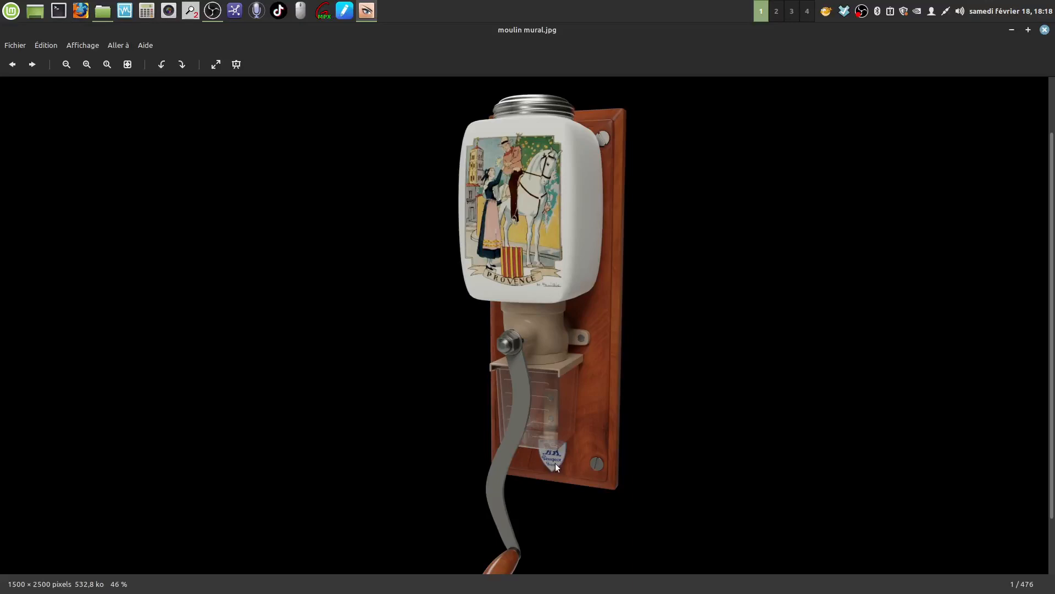
{"action": "scroll", "coordinate": [588, 368], "scroll_direction": "up", "scroll_amount": 1}
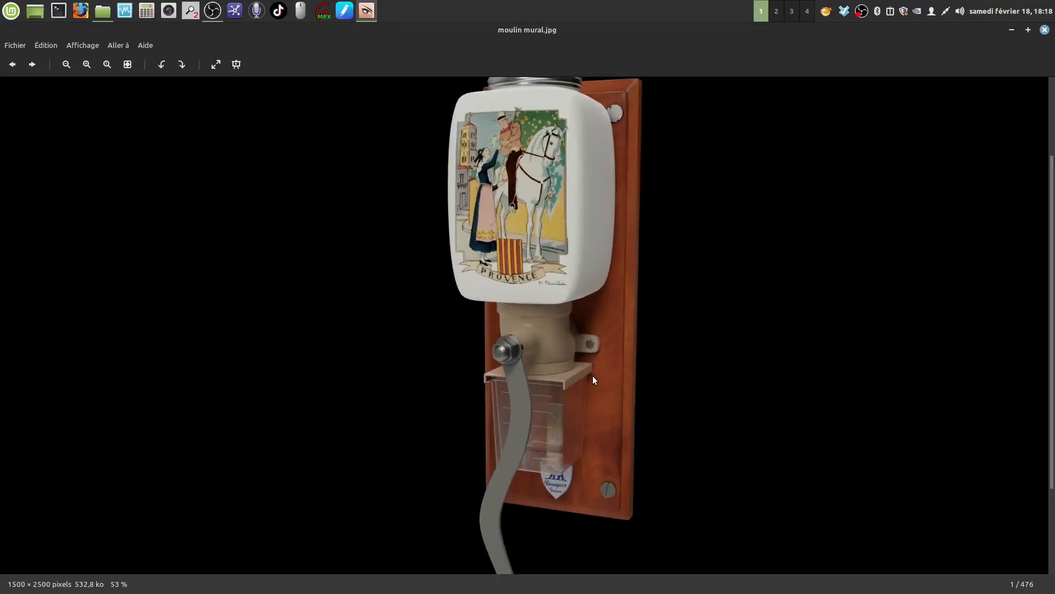
{"action": "scroll", "coordinate": [592, 373], "scroll_direction": "down", "scroll_amount": 1}
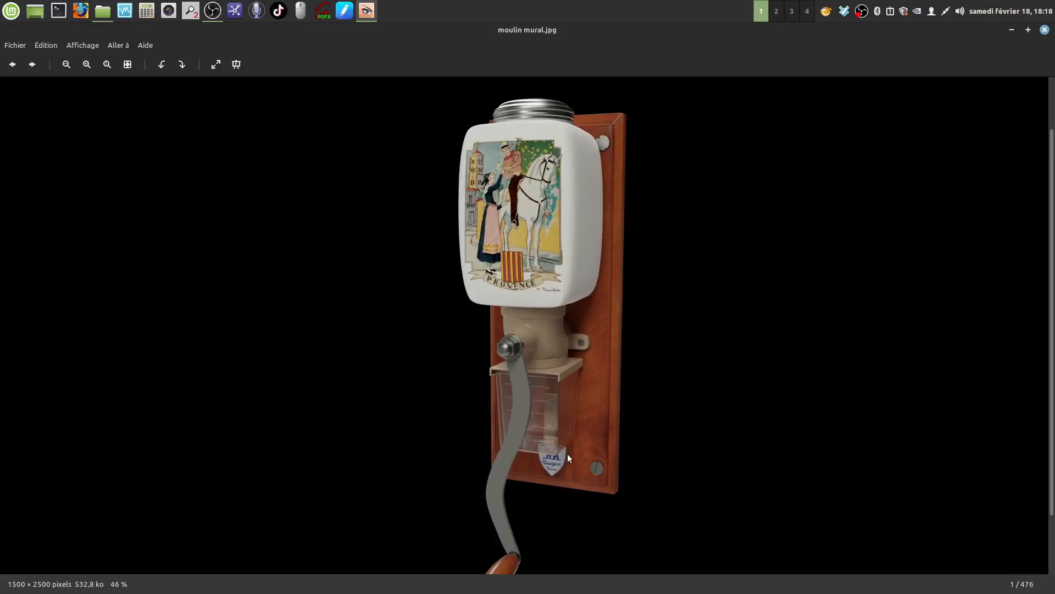
{"action": "left_click", "coordinate": [1045, 31]}
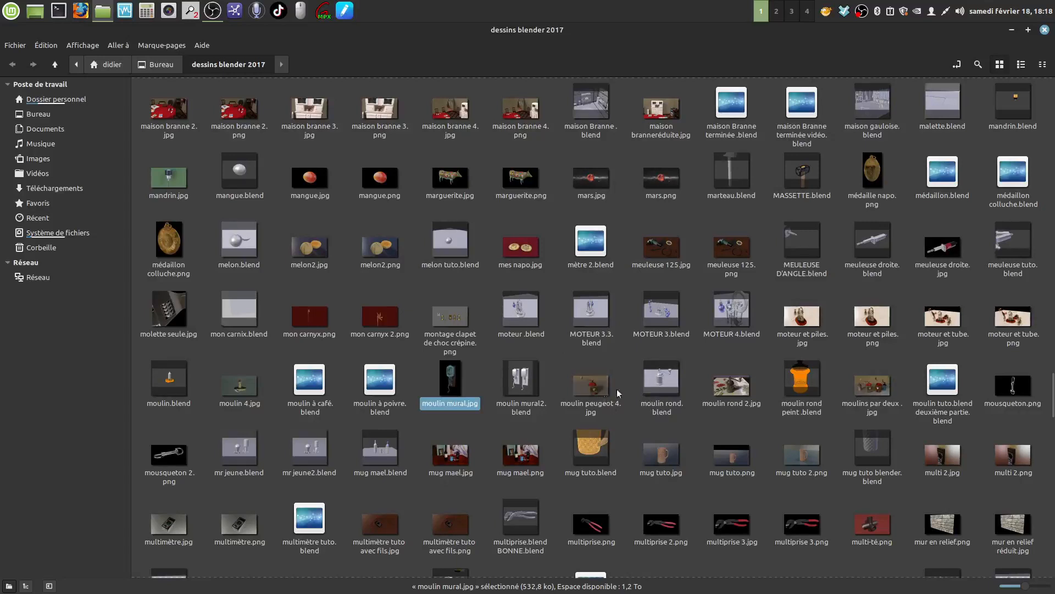
View the four grinders in moulins par deux .jpg, close the image and browse the surrounding files in the folder
{"action": "double_click", "coordinate": [877, 388]}
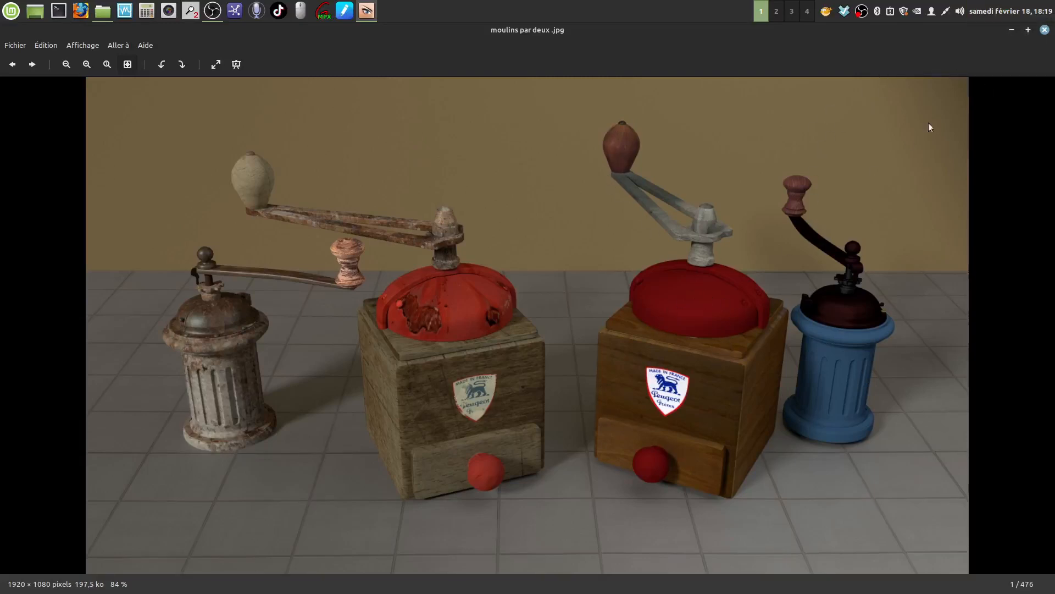
{"action": "left_click", "coordinate": [1044, 30]}
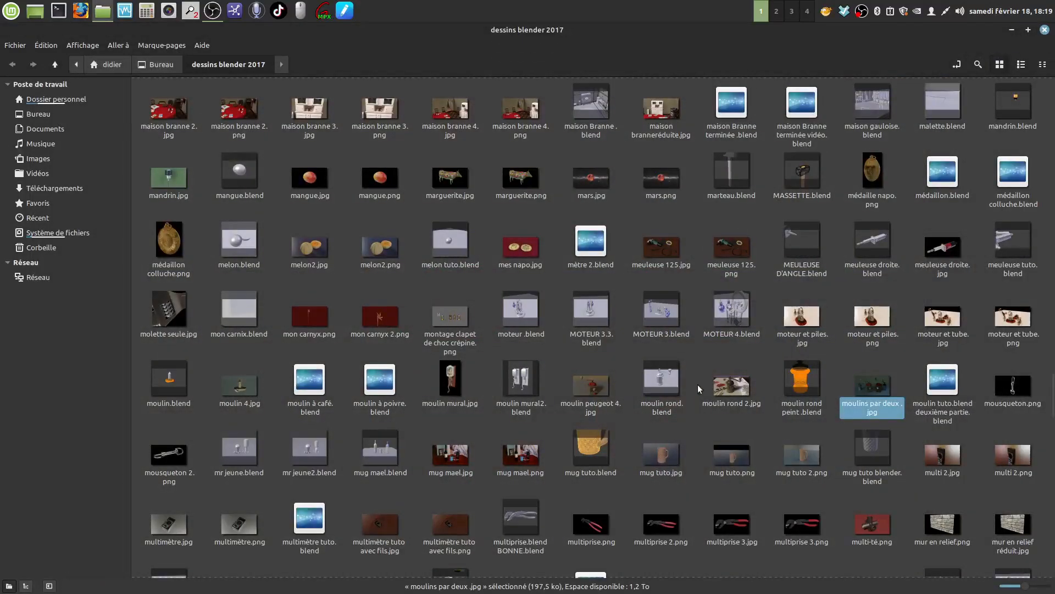
{"action": "left_click", "coordinate": [630, 428]}
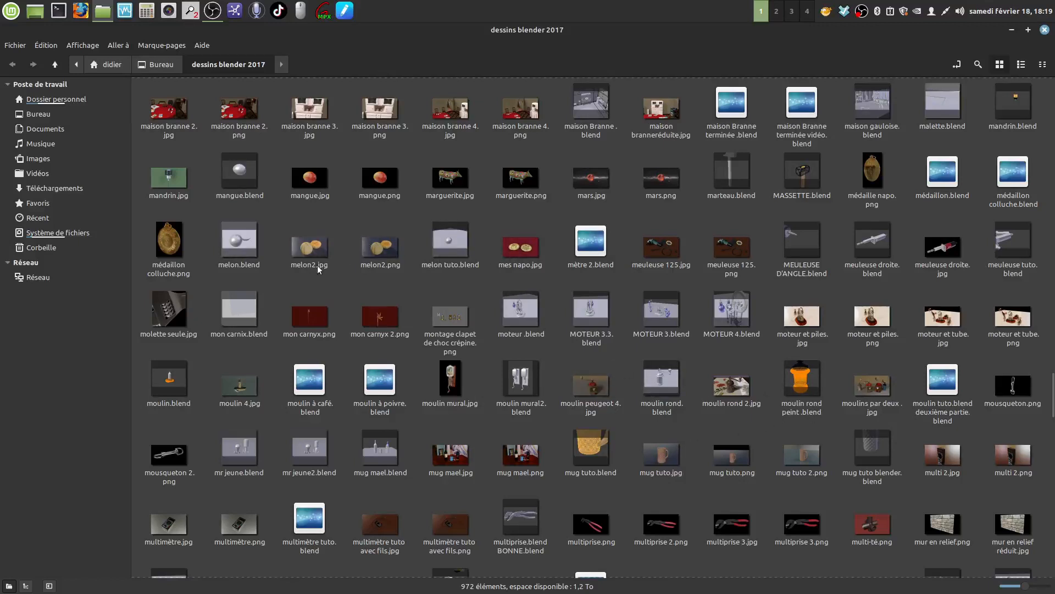
{"action": "scroll", "coordinate": [769, 278], "scroll_direction": "up", "scroll_amount": 1}
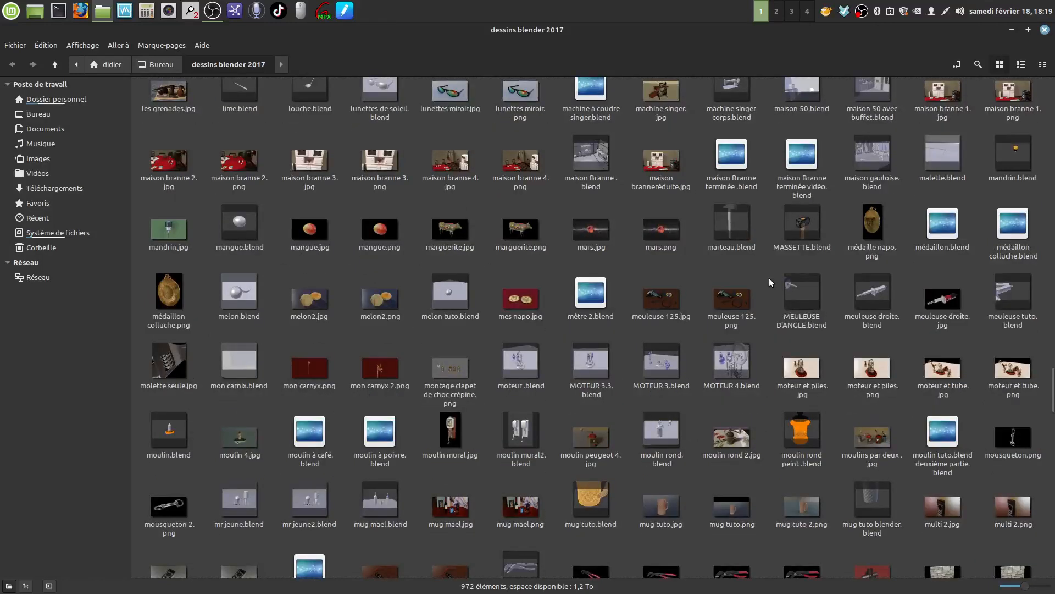
{"action": "scroll", "coordinate": [770, 278], "scroll_direction": "down", "scroll_amount": 2}
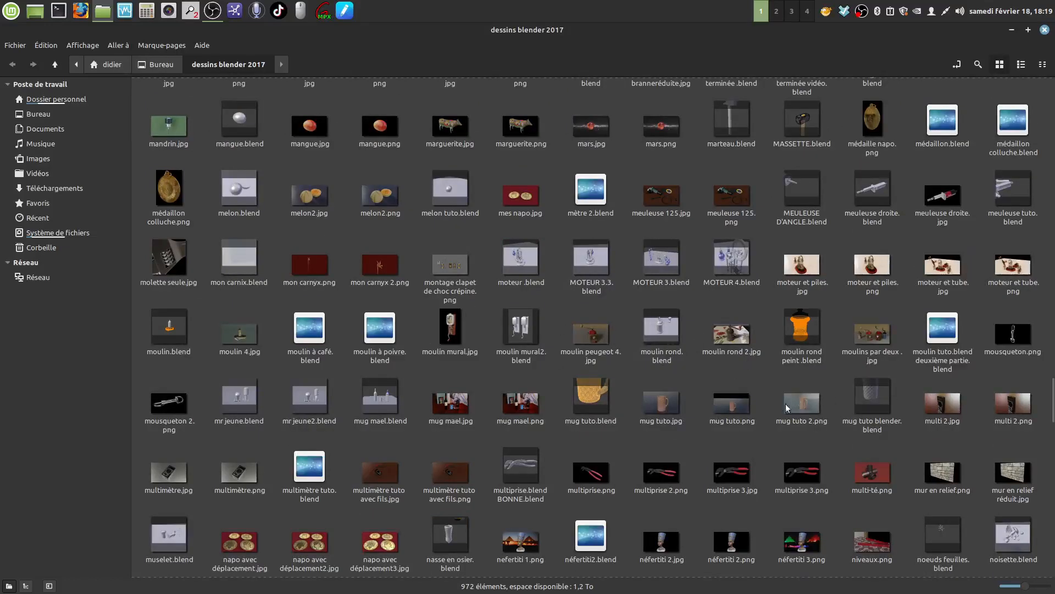
{"action": "scroll", "coordinate": [688, 443], "scroll_direction": "down", "scroll_amount": 1}
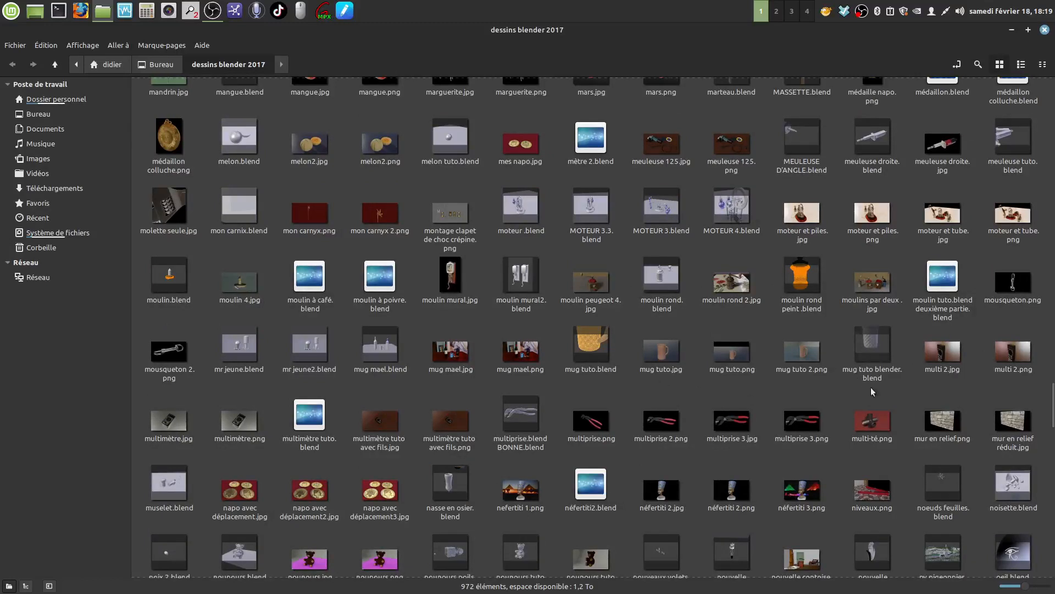
Reopen moulins par deux .jpg to examine the square wooden grinders, and close the image and the dessins blender 2017 folder
{"action": "double_click", "coordinate": [867, 283]}
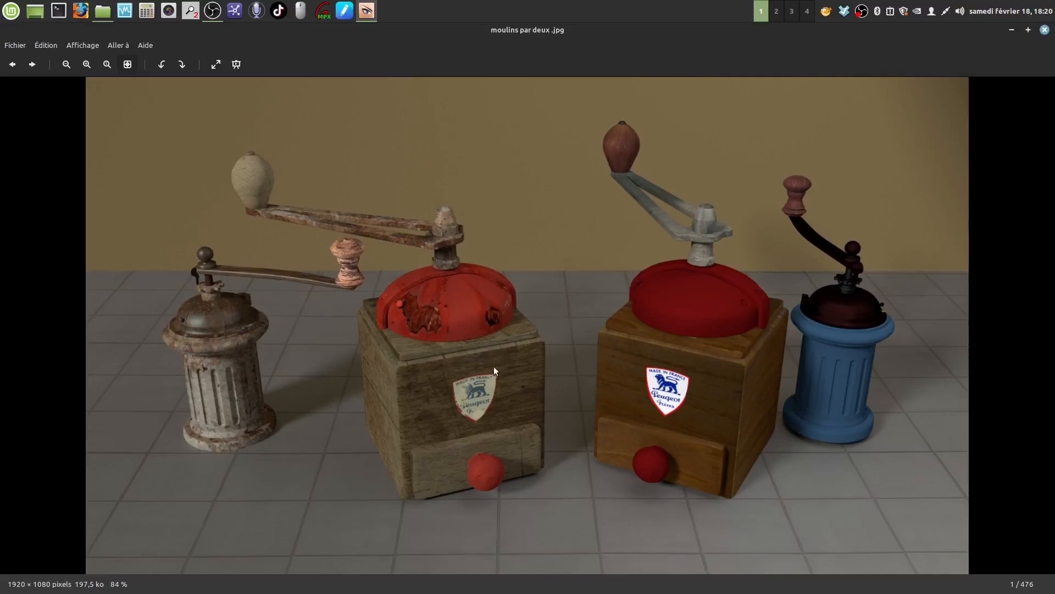
{"action": "left_click", "coordinate": [1045, 30]}
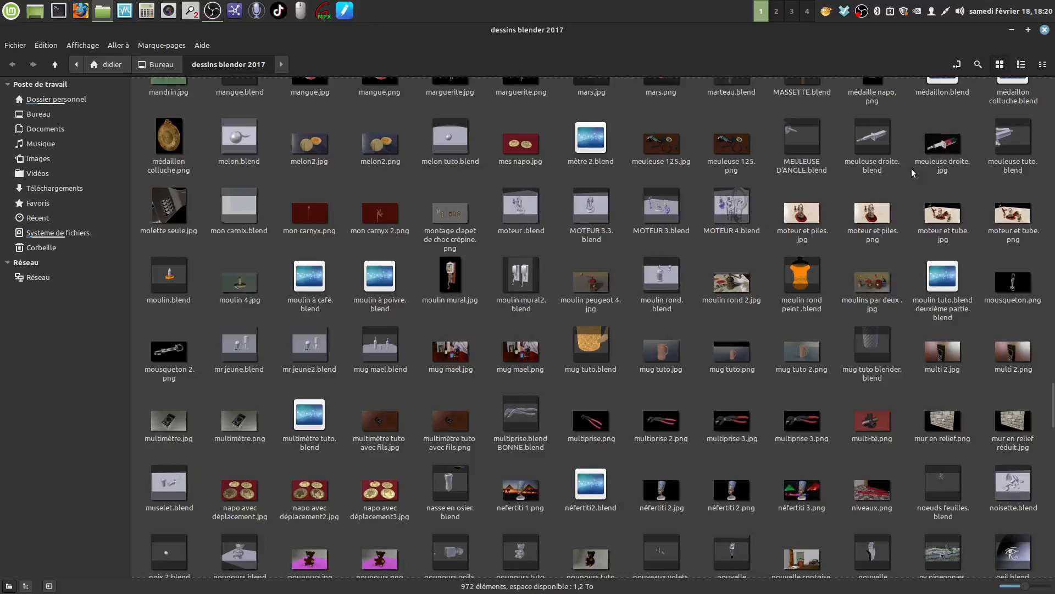
{"action": "left_click", "coordinate": [1045, 30]}
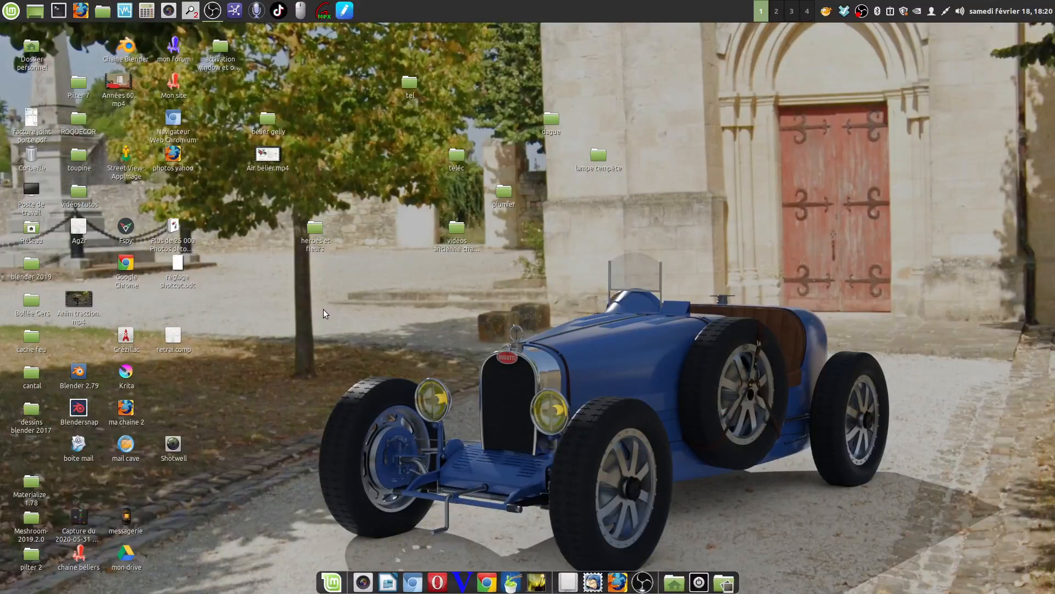
{"action": "right_click", "coordinate": [862, 11]}
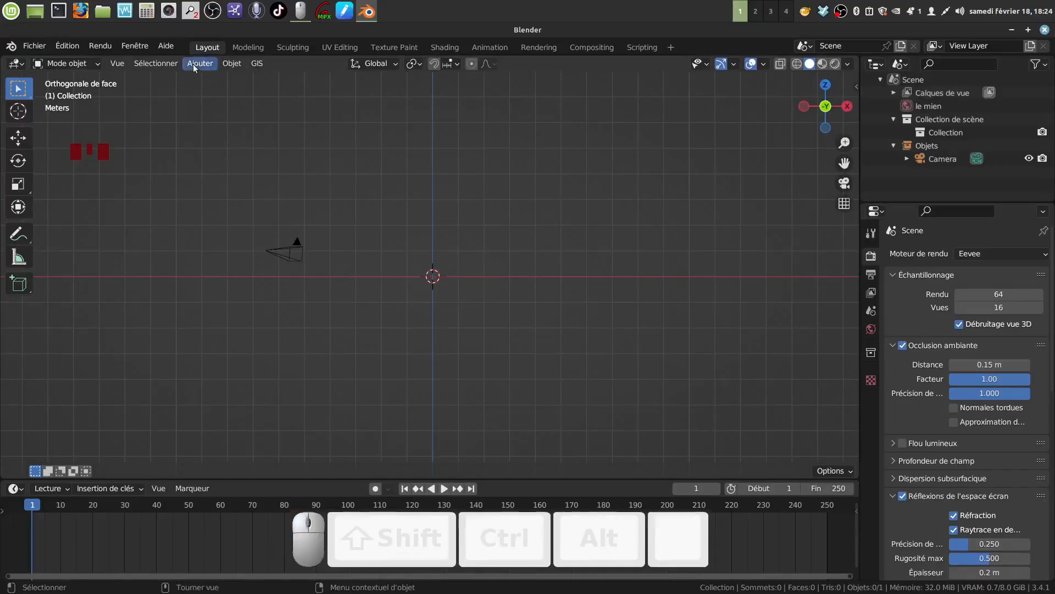
In Blender, add a cube mesh at the world origin with a size of 1.17 m
{"action": "left_click", "coordinate": [200, 63]}
{"action": "mouse_move", "coordinate": [218, 78]}
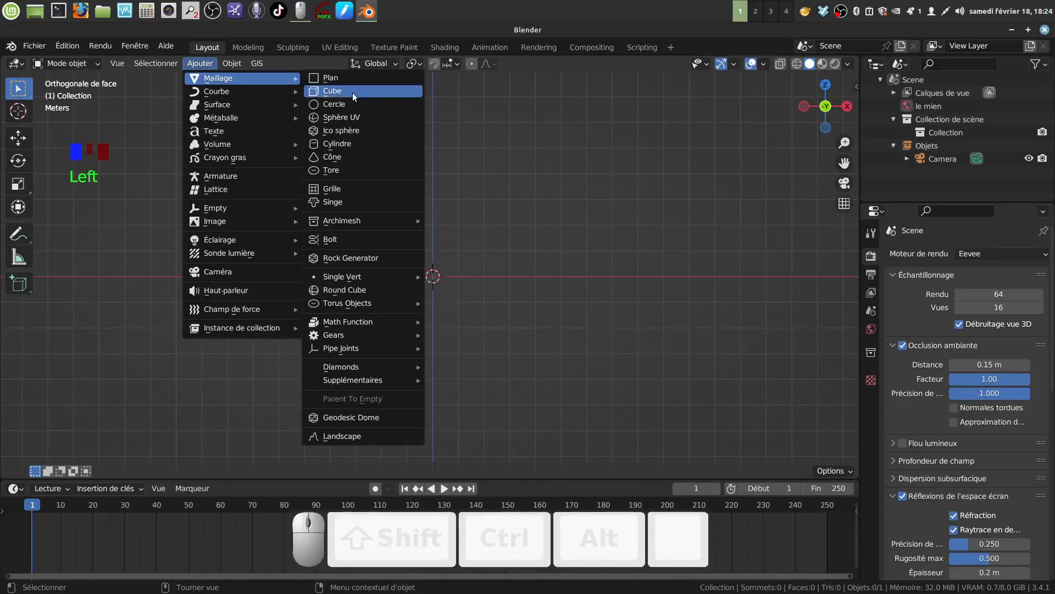
{"action": "left_click", "coordinate": [335, 90]}
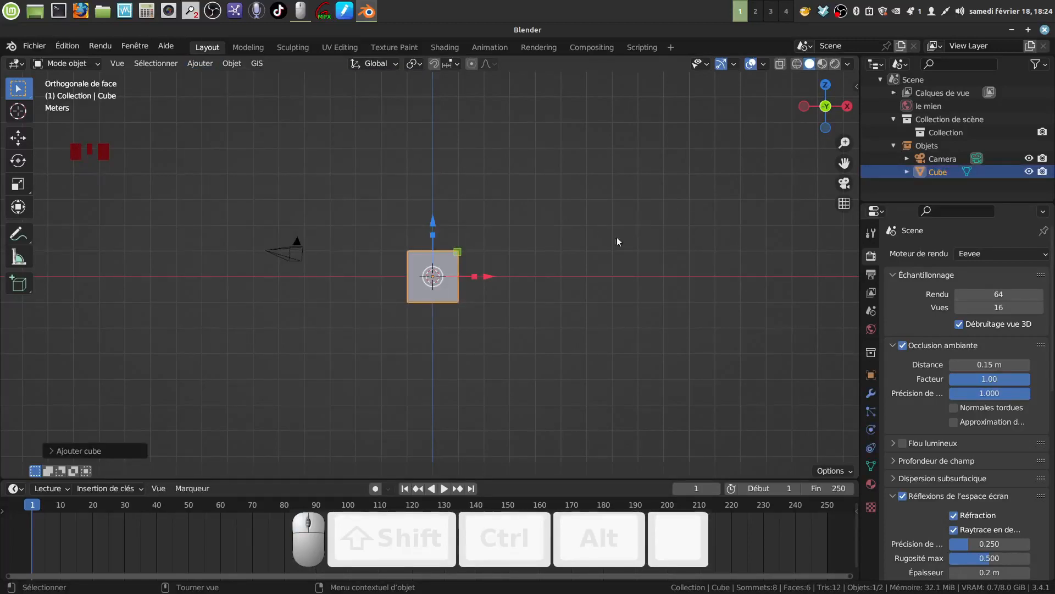
{"action": "left_click", "coordinate": [48, 451]}
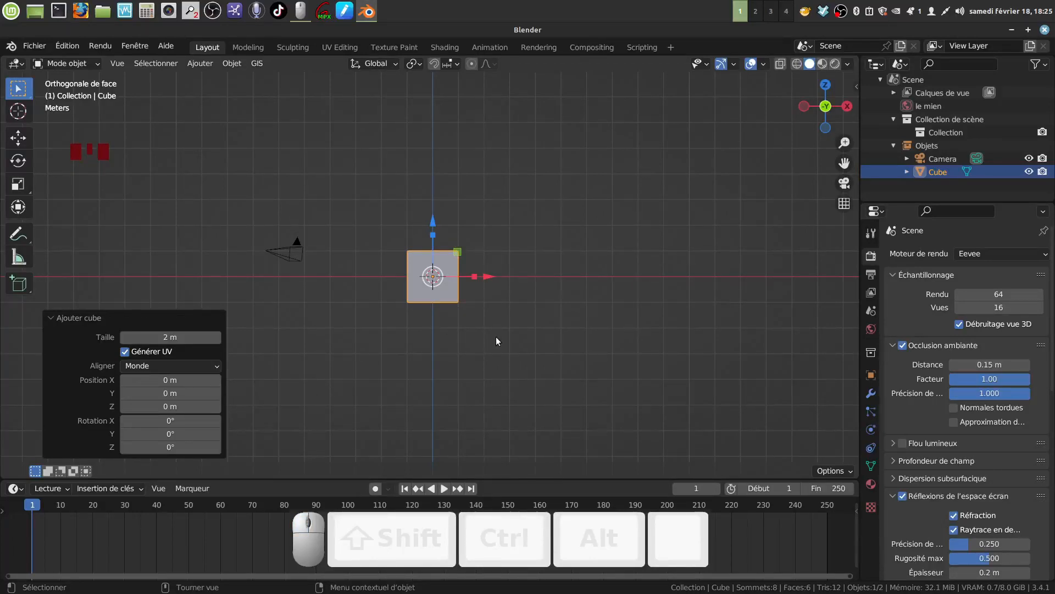
{"action": "left_click", "coordinate": [168, 341]}
{"action": "left_click", "coordinate": [133, 338]}
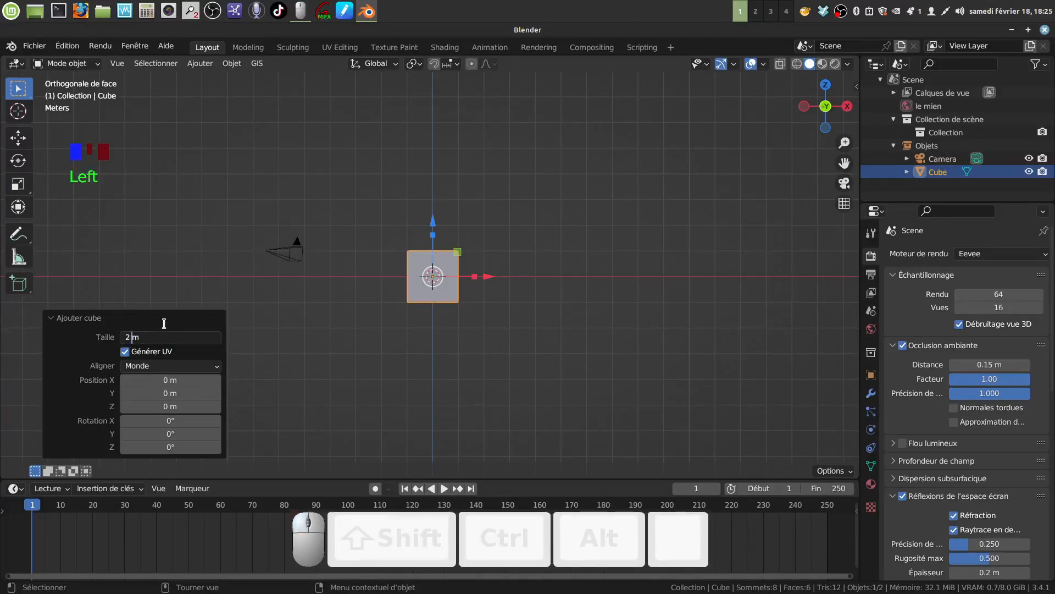
{"action": "key", "text": "BackSpace"}
{"action": "key", "text": "BackSpace"}
{"action": "type", "text": "1"}
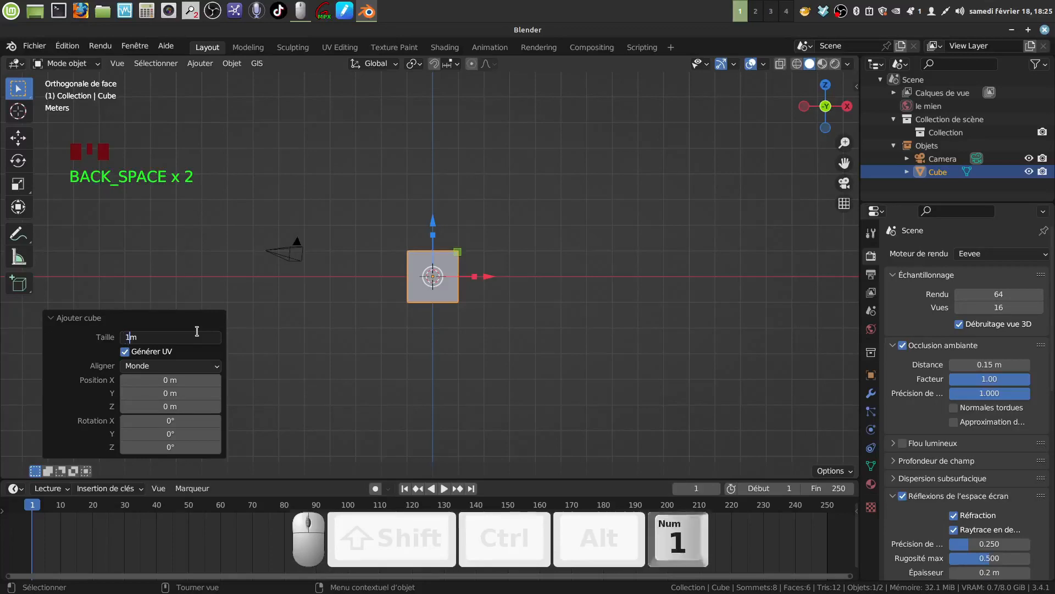
{"action": "type", "text": ".17"}
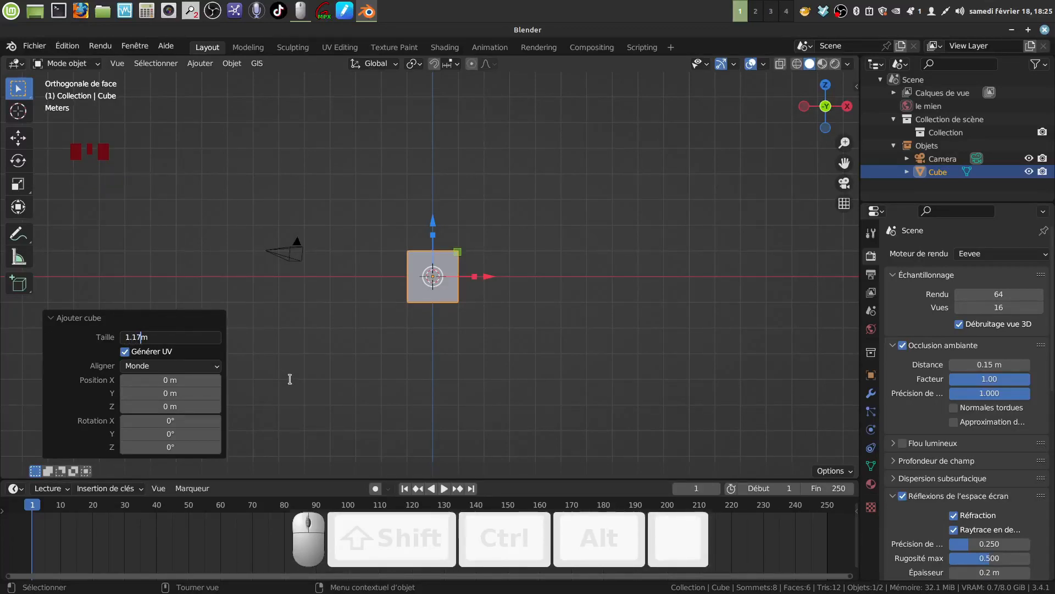
{"action": "key", "text": "Return"}
Set the cube's Z dimension to 1.02 m in its transform properties
{"action": "scroll", "coordinate": [471, 354], "scroll_direction": "up", "scroll_amount": 6}
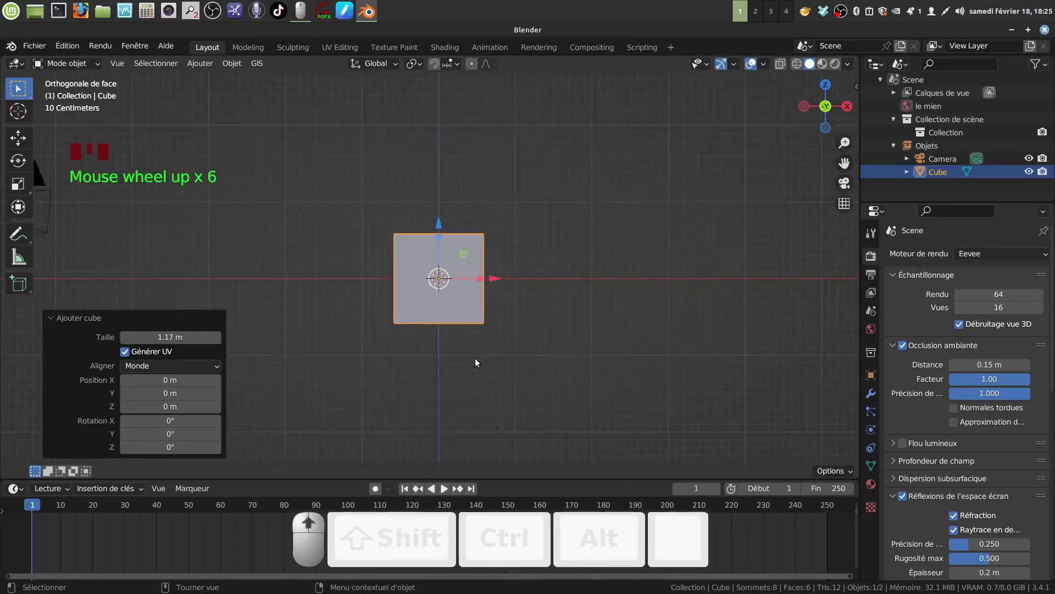
{"action": "scroll", "coordinate": [475, 362], "scroll_direction": "up", "scroll_amount": 1}
{"action": "mouse_move", "coordinate": [506, 321]}
{"action": "middle_mouse_down", "text": "shift"}
{"action": "mouse_move", "coordinate": [483, 307]}
{"action": "mouse_move", "coordinate": [508, 327]}
{"action": "mouse_move", "coordinate": [493, 313]}
{"action": "middle_mouse_up", "text": "shift"}
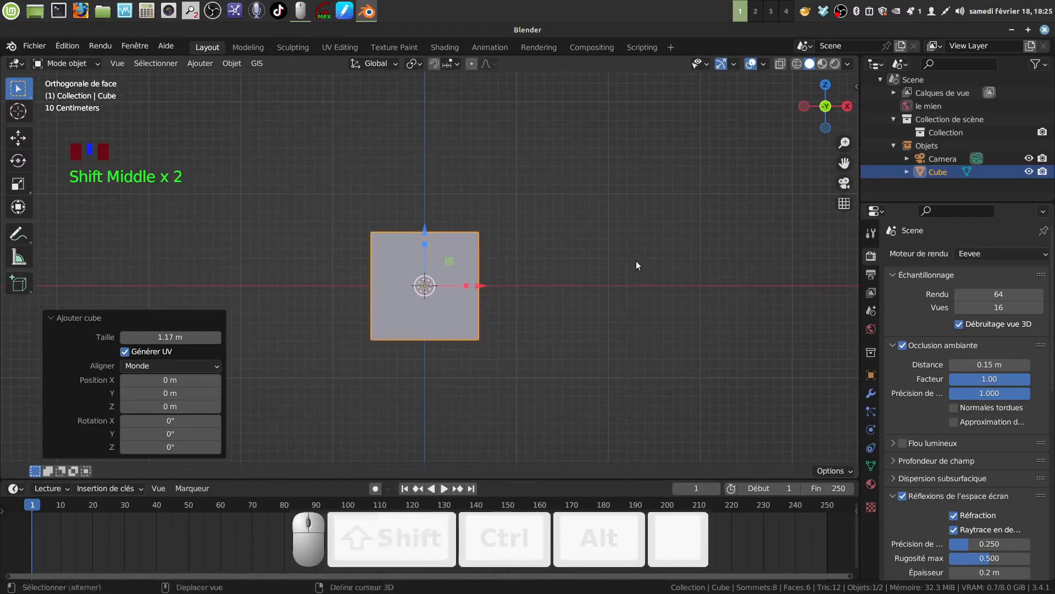
{"action": "middle_click_drag", "start_coordinate": [636, 262], "coordinate": [642, 282], "text": "shift"}
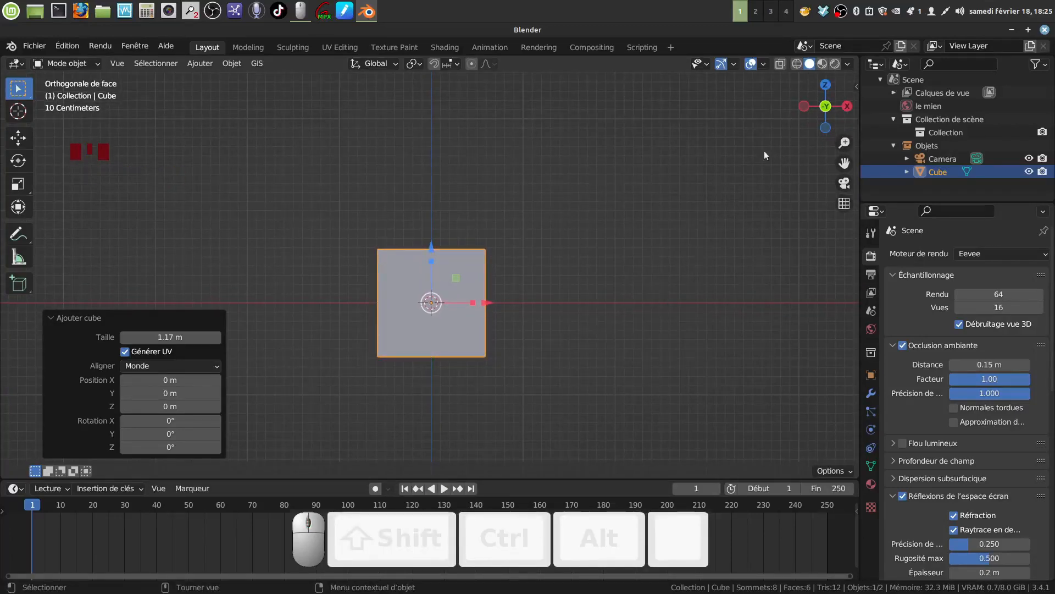
{"action": "key", "text": "n"}
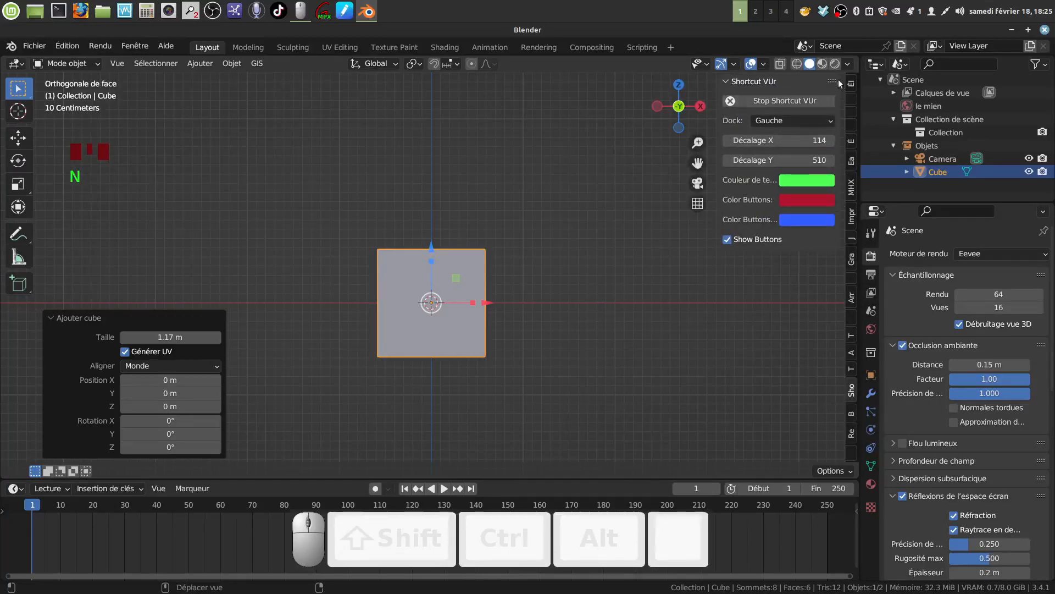
{"action": "left_click", "coordinate": [851, 84]}
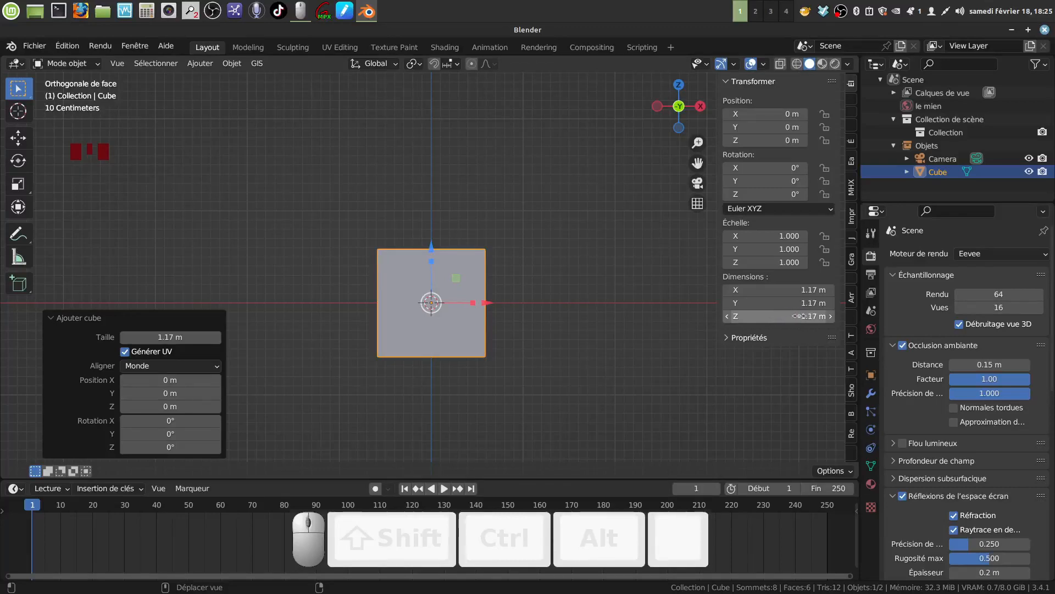
{"action": "left_click", "coordinate": [803, 316]}
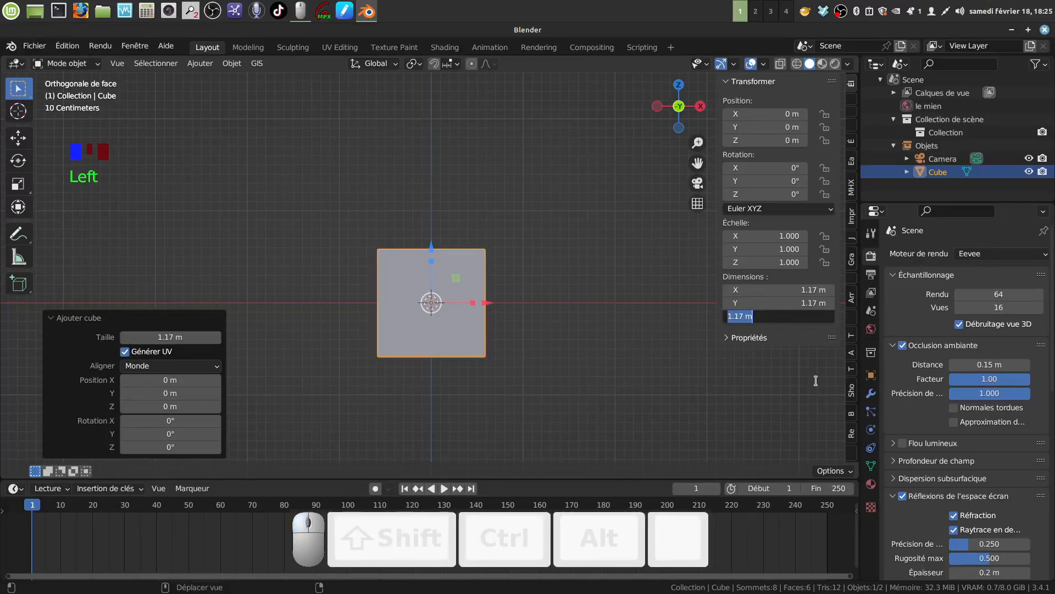
{"action": "key", "text": "BackSpace"}
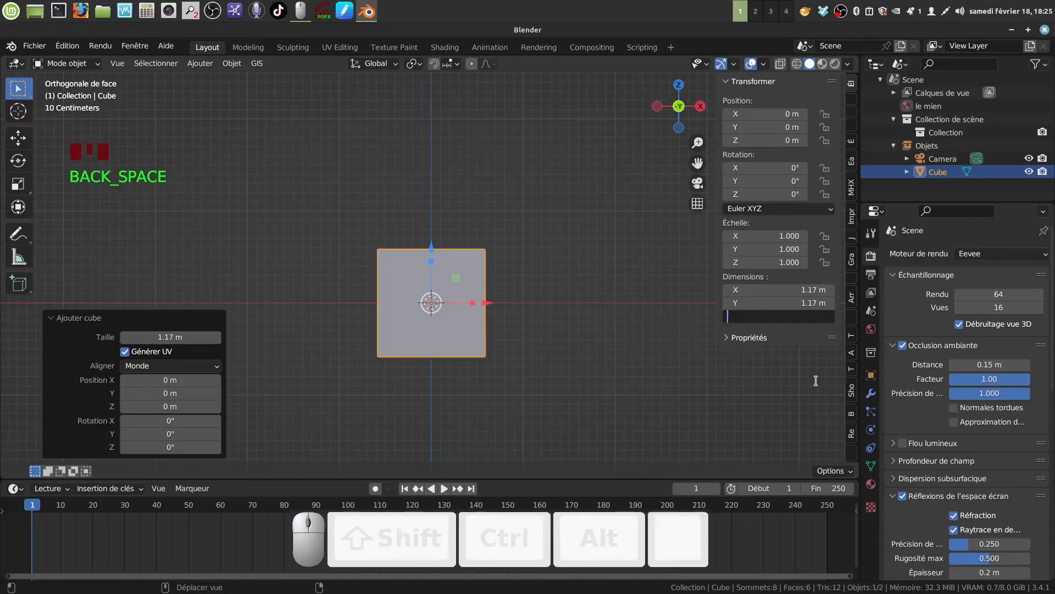
{"action": "type", "text": "1.02"}
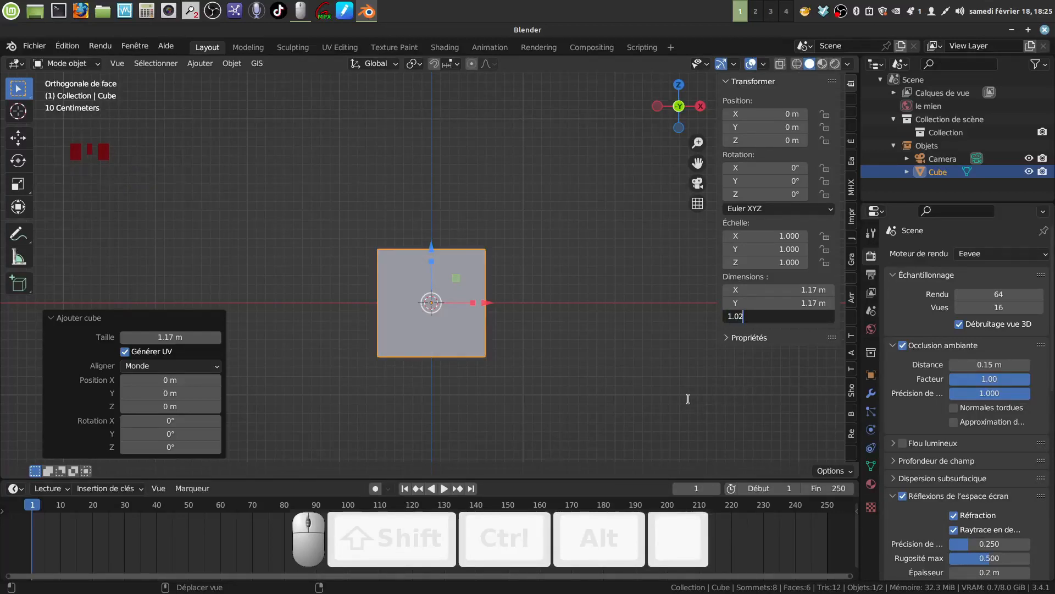
{"action": "key", "text": "Return"}
{"action": "middle_click_drag", "start_coordinate": [531, 319], "coordinate": [474, 313]}
{"action": "scroll", "coordinate": [481, 336], "scroll_direction": "up", "scroll_amount": 2}
{"action": "middle_click_drag", "start_coordinate": [490, 365], "coordinate": [477, 299], "text": "shift"}
{"action": "key", "text": "n"}
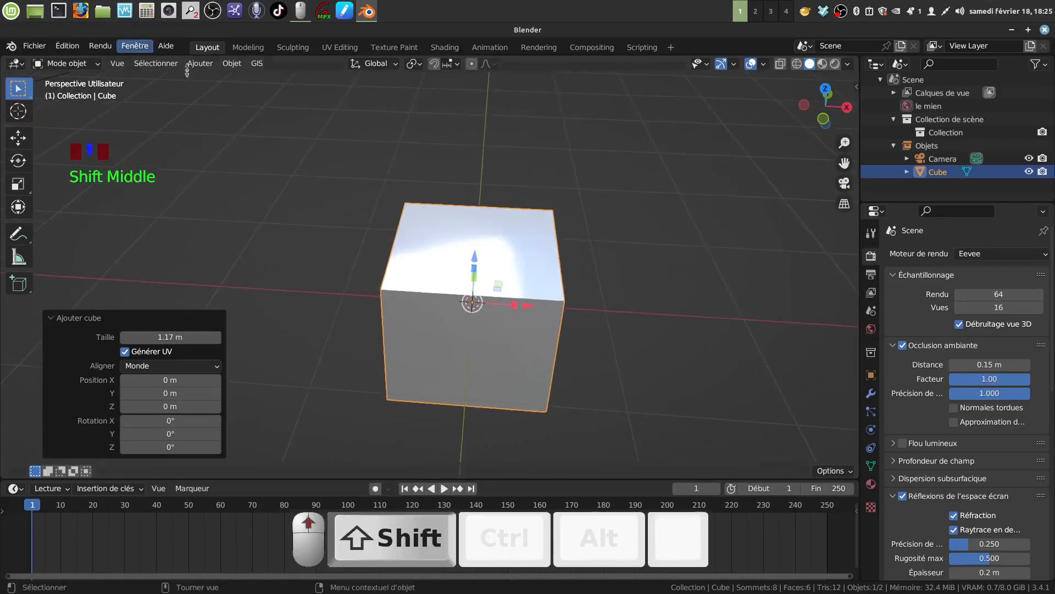
Enter edit mode on the cube and delete its top and bottom faces to leave four open walls
{"action": "middle_click", "coordinate": [317, 180]}
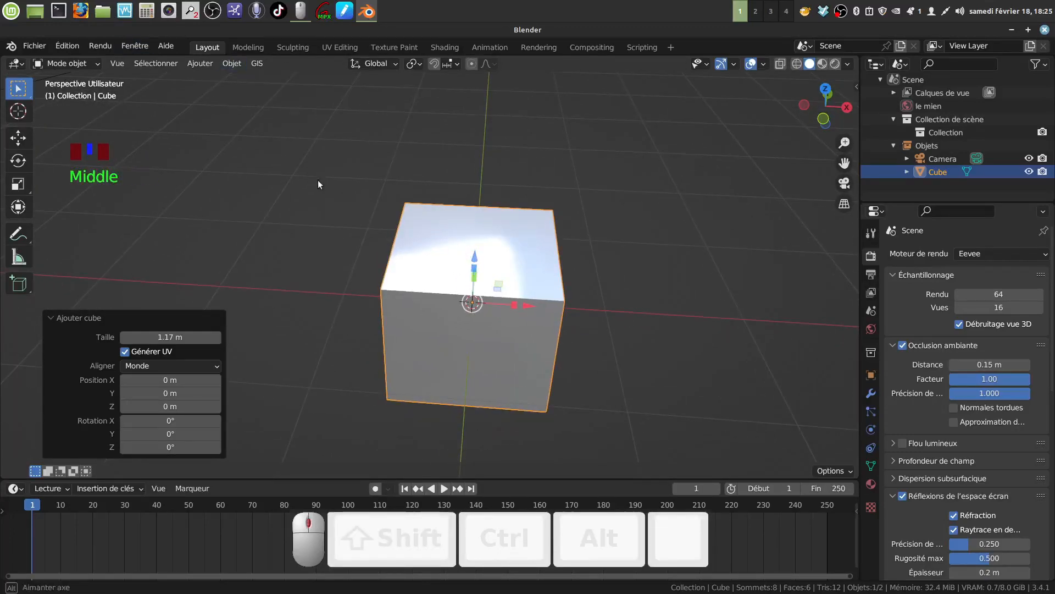
{"action": "key", "text": "Tab"}
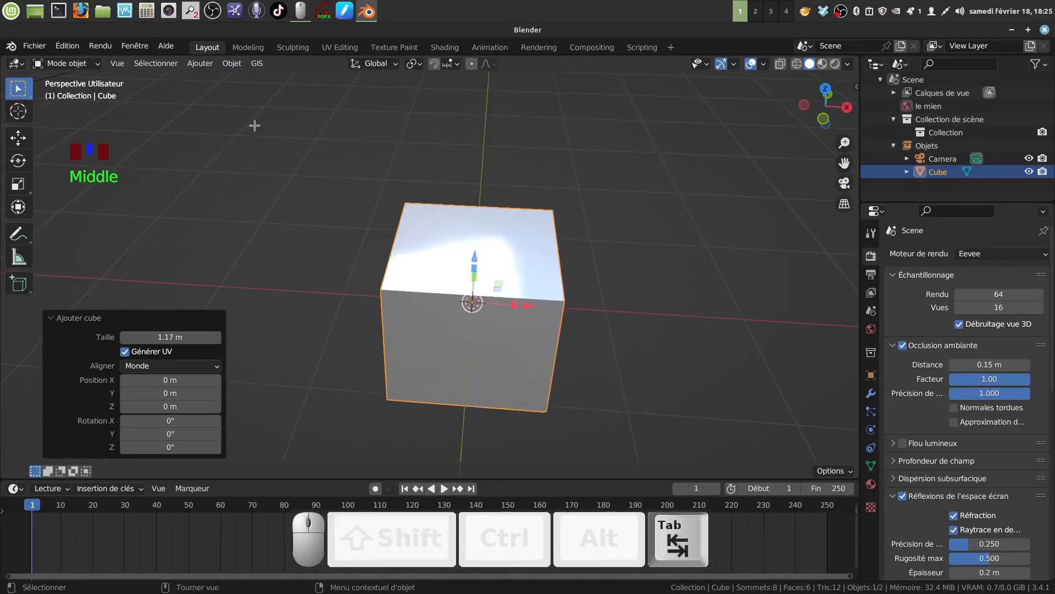
{"action": "left_click", "coordinate": [138, 64]}
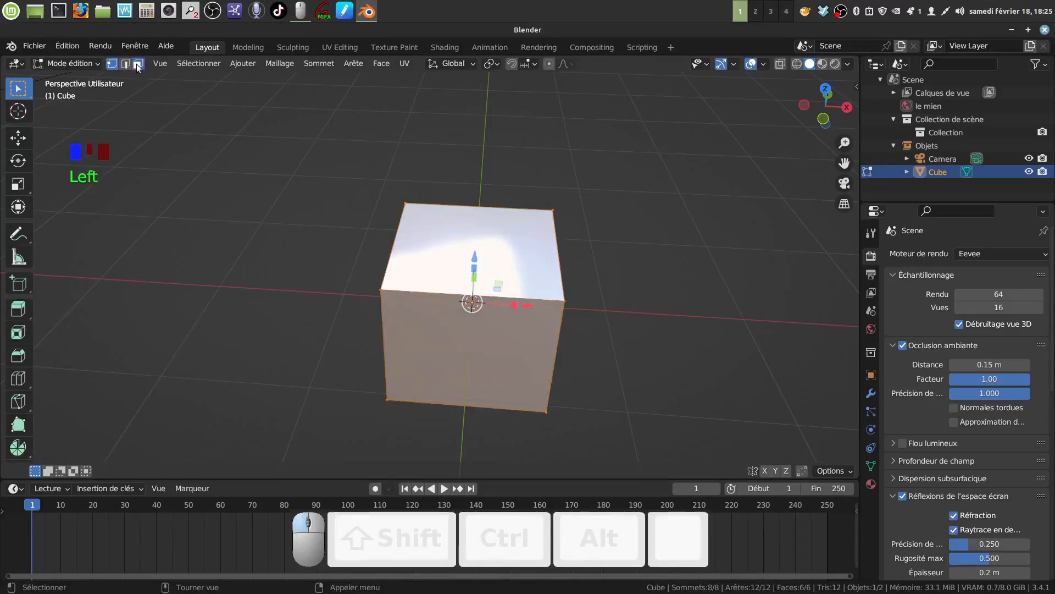
{"action": "left_click", "coordinate": [420, 265]}
{"action": "middle_click_drag", "start_coordinate": [424, 288], "coordinate": [429, 228]}
{"action": "middle_click_drag", "start_coordinate": [436, 280], "coordinate": [451, 152], "text": "shift"}
{"action": "left_click", "coordinate": [496, 345], "text": "shift"}
{"action": "middle_click_drag", "start_coordinate": [511, 339], "coordinate": [521, 359]}
{"action": "key", "text": "x"}
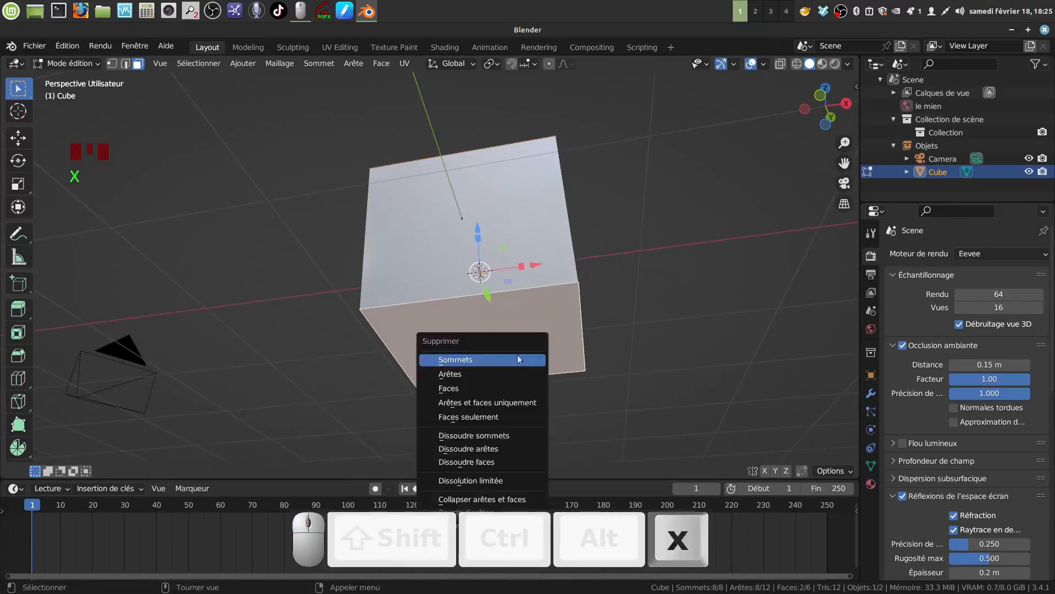
{"action": "left_click", "coordinate": [486, 385]}
Bevel the box's four vertical corner edges to a width of about 0.0955 m with 9 segments
{"action": "middle_click_drag", "start_coordinate": [522, 290], "coordinate": [464, 293]}
{"action": "middle_click_drag", "start_coordinate": [464, 293], "coordinate": [499, 306]}
{"action": "middle_click_drag", "start_coordinate": [499, 306], "coordinate": [550, 307], "text": "shift"}
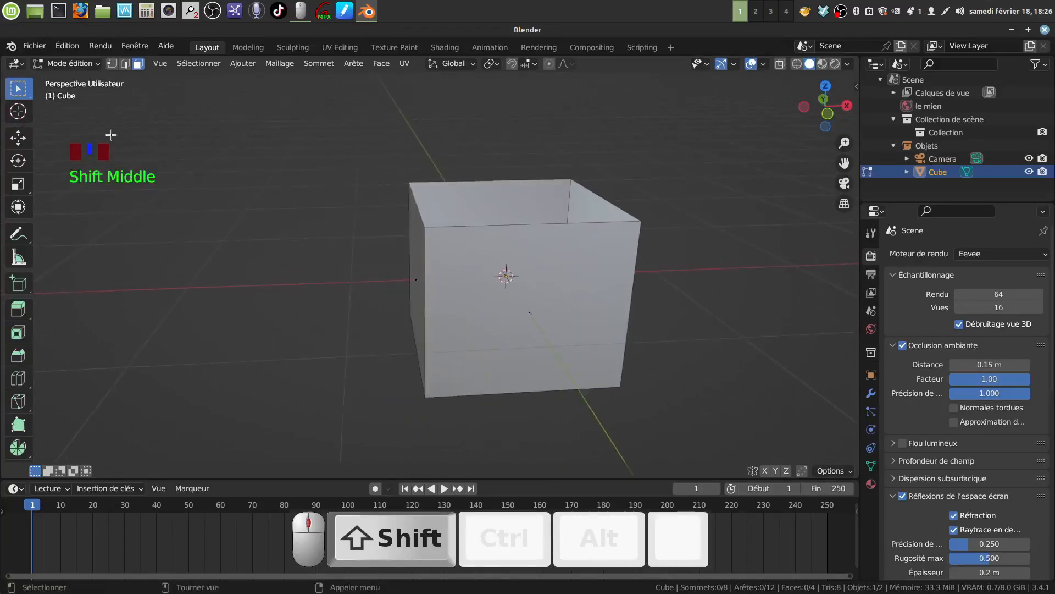
{"action": "left_click", "coordinate": [125, 64]}
{"action": "left_click", "coordinate": [409, 254]}
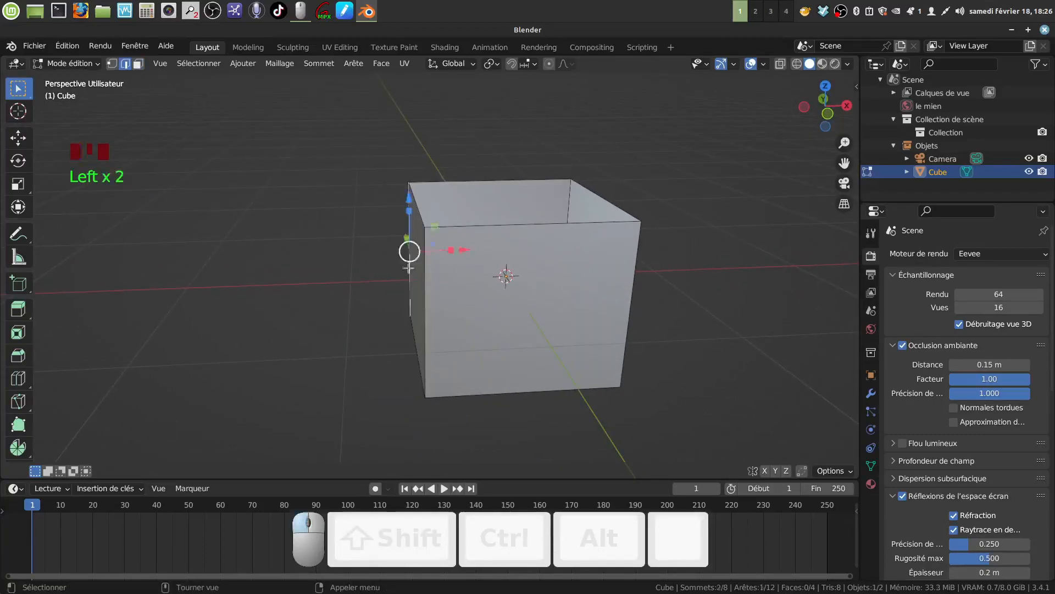
{"action": "left_click", "coordinate": [425, 275], "text": "shift"}
{"action": "left_click", "coordinate": [622, 321], "text": "shift"}
{"action": "middle_click_drag", "start_coordinate": [622, 322], "coordinate": [563, 298]}
{"action": "scroll", "coordinate": [508, 303], "scroll_direction": "up", "scroll_amount": 2}
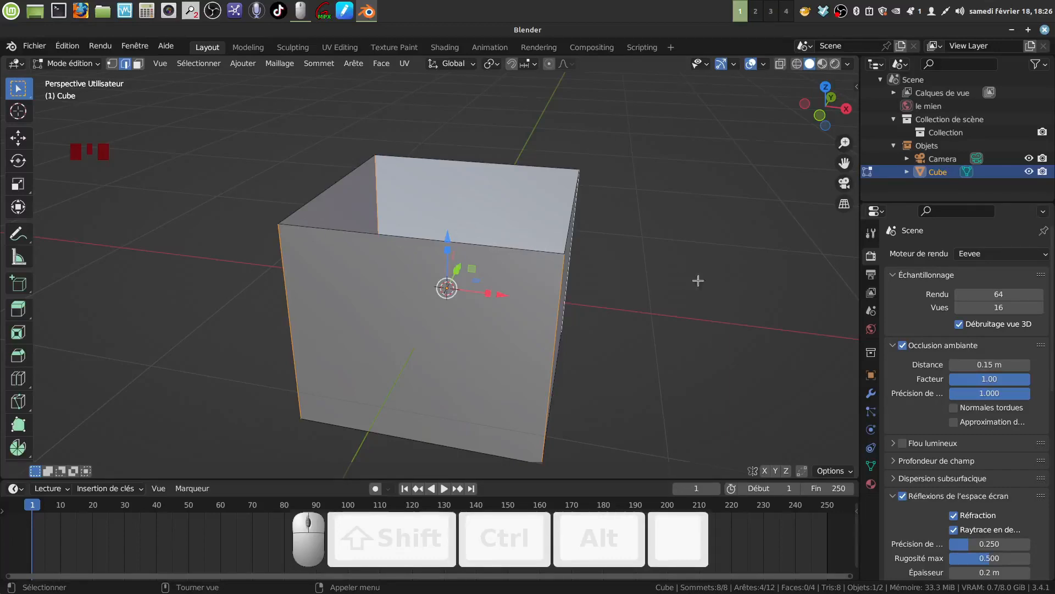
{"action": "middle_click_drag", "start_coordinate": [678, 295], "coordinate": [669, 276], "text": "shift"}
{"action": "middle_click_drag", "start_coordinate": [603, 292], "coordinate": [566, 288]}
{"action": "mouse_move", "coordinate": [567, 287]}
{"action": "middle_mouse_down", "text": "shift"}
{"action": "mouse_move", "coordinate": [580, 280]}
{"action": "mouse_move", "coordinate": [567, 294]}
{"action": "middle_mouse_up", "text": "shift"}
{"action": "middle_click_drag", "start_coordinate": [566, 295], "coordinate": [582, 287]}
{"action": "scroll", "coordinate": [589, 303], "scroll_direction": "up", "scroll_amount": 2}
{"action": "key", "text": "ctrl+b"}
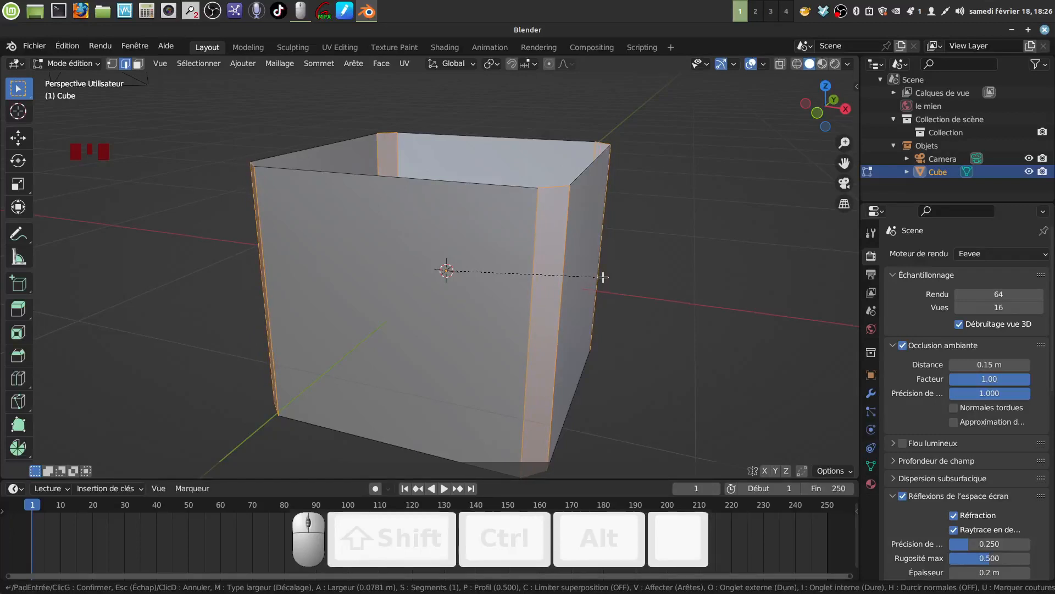
{"action": "scroll", "coordinate": [604, 277], "scroll_direction": "up", "scroll_amount": 8}
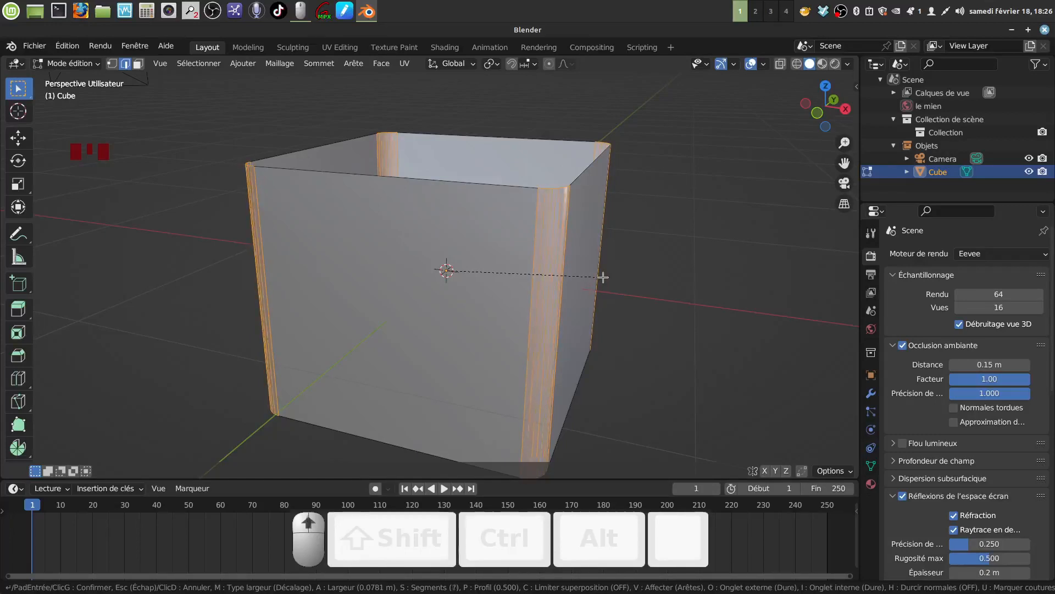
{"action": "left_click", "coordinate": [607, 277]}
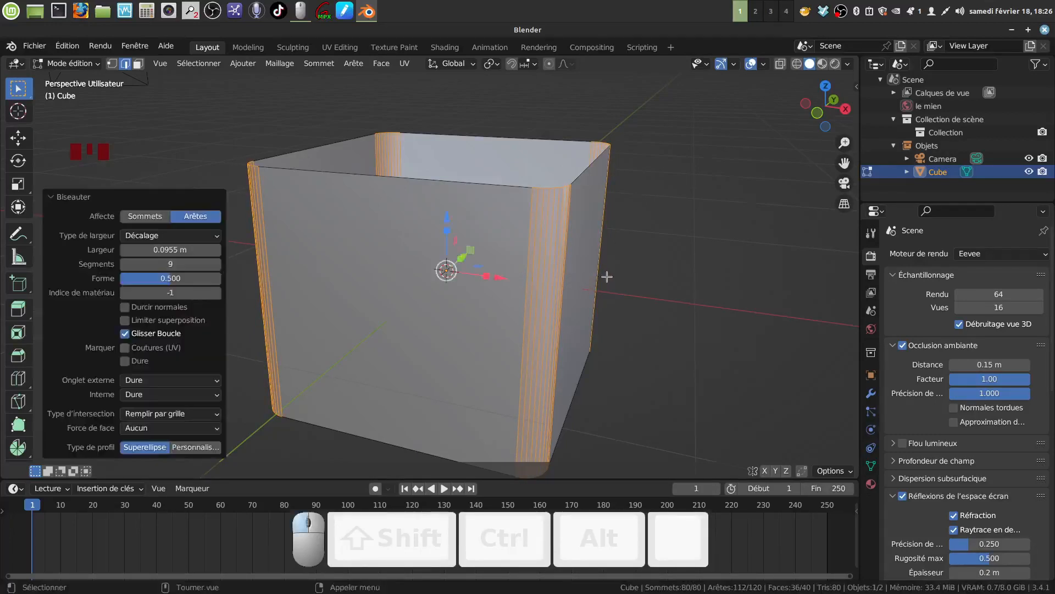
Reduce the bevel width of the corner edges to 0.0755 m
{"action": "middle_click_drag", "start_coordinate": [607, 277], "coordinate": [611, 307]}
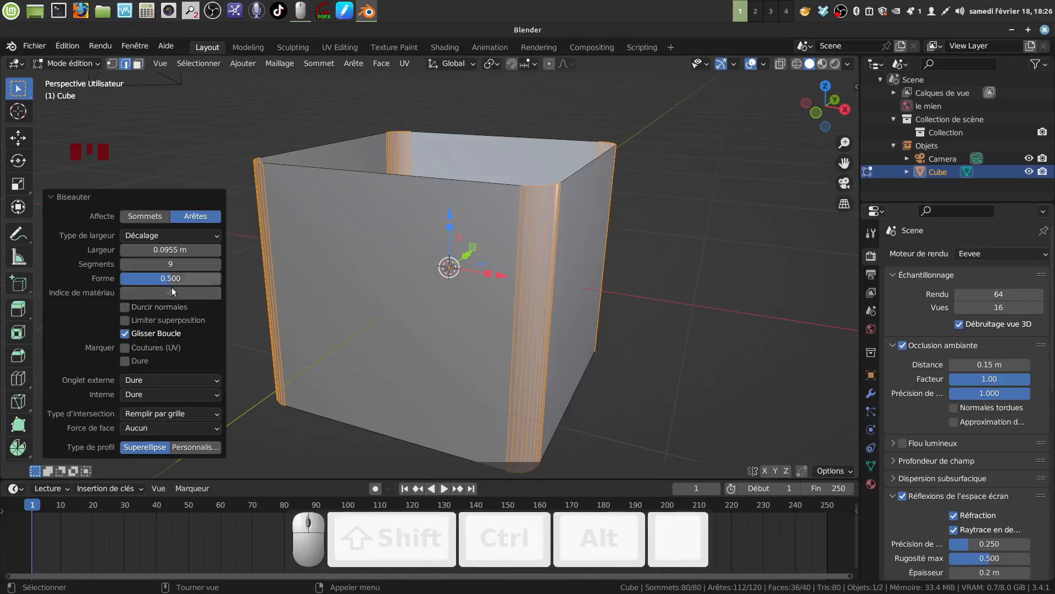
{"action": "middle_click_drag", "start_coordinate": [587, 233], "coordinate": [610, 232]}
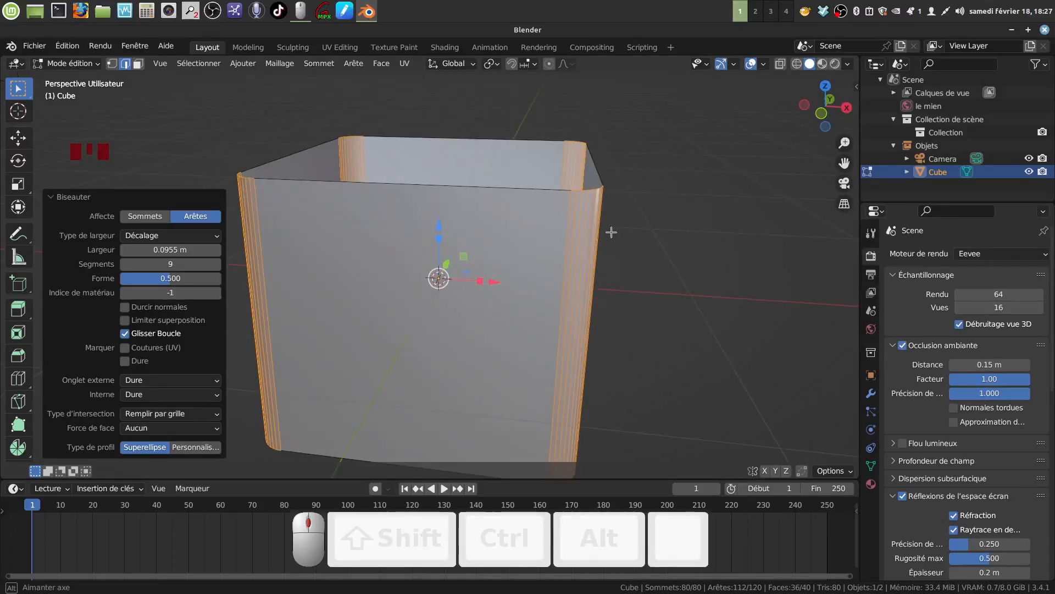
{"action": "scroll", "coordinate": [459, 269], "scroll_direction": "up", "scroll_amount": 2}
{"action": "middle_click_drag", "start_coordinate": [451, 259], "coordinate": [284, 228]}
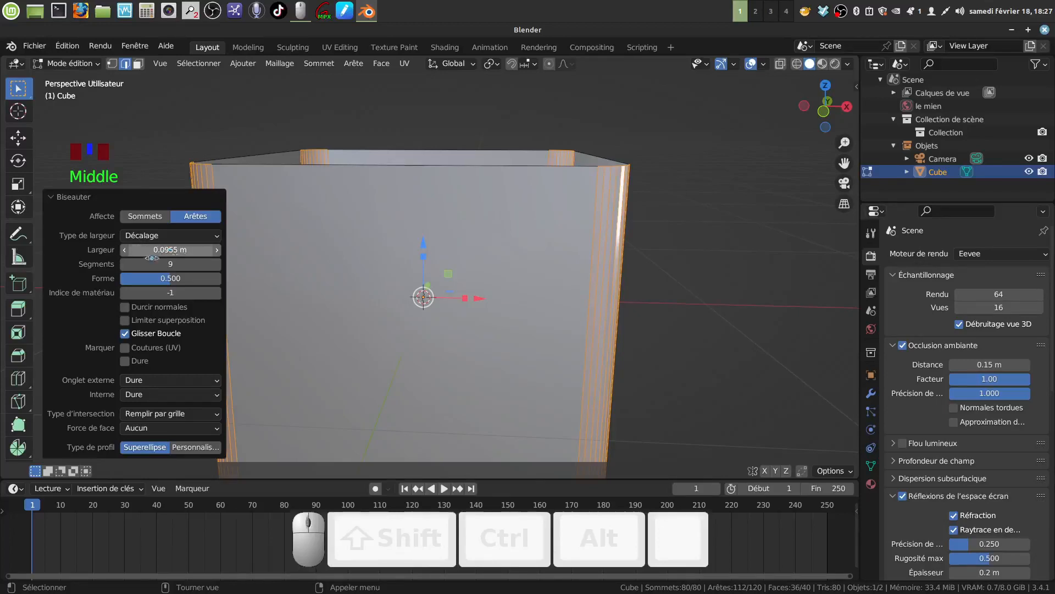
{"action": "left_click", "coordinate": [124, 250]}
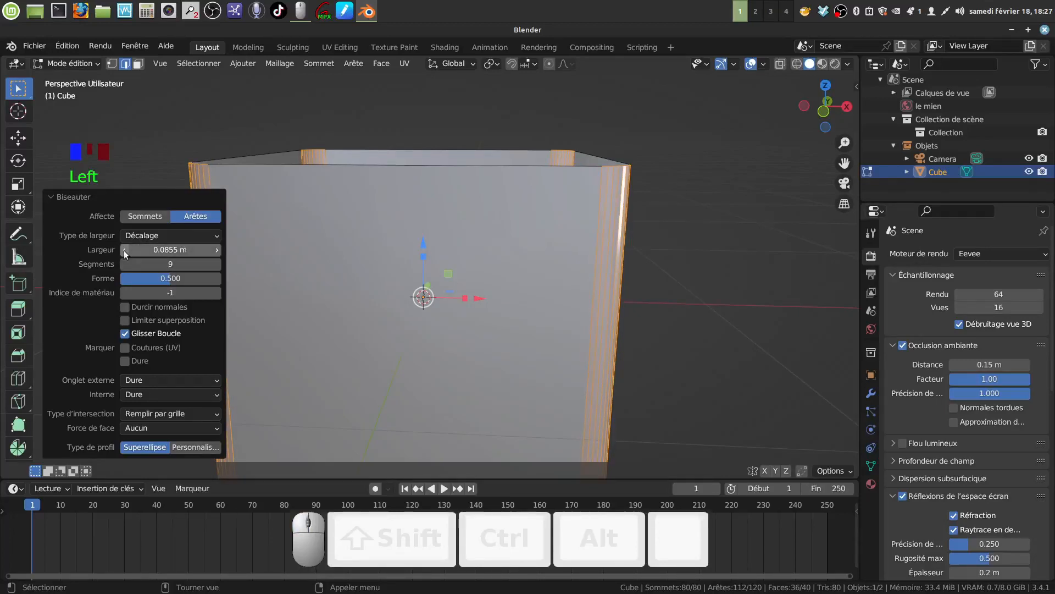
{"action": "left_click", "coordinate": [124, 250]}
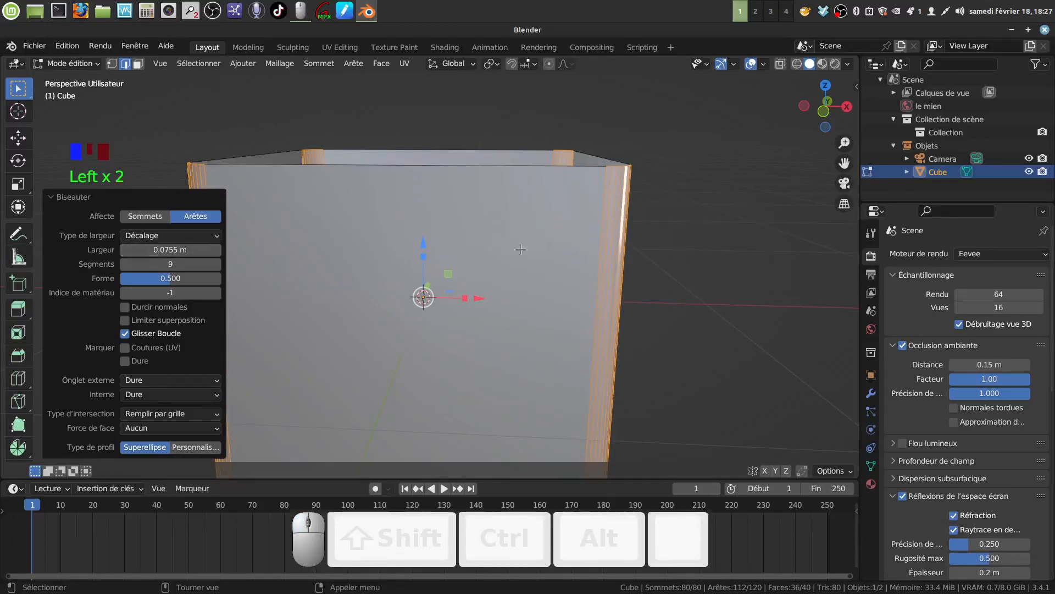
Extrude the box's top and bottom open edge loops inward at a scale of about 0.937, with the pivot point set to individual origins
{"action": "middle_click_drag", "start_coordinate": [440, 259], "coordinate": [483, 278]}
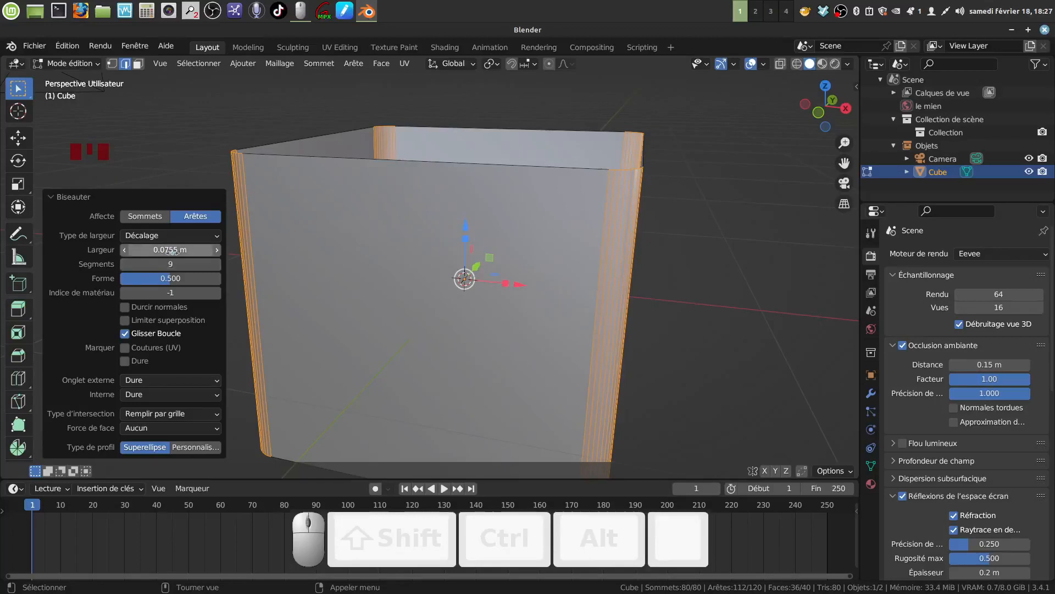
{"action": "scroll", "coordinate": [382, 279], "scroll_direction": "down", "scroll_amount": 2}
{"action": "middle_click_drag", "start_coordinate": [382, 279], "coordinate": [477, 243]}
{"action": "middle_click_drag", "start_coordinate": [477, 243], "coordinate": [486, 248]}
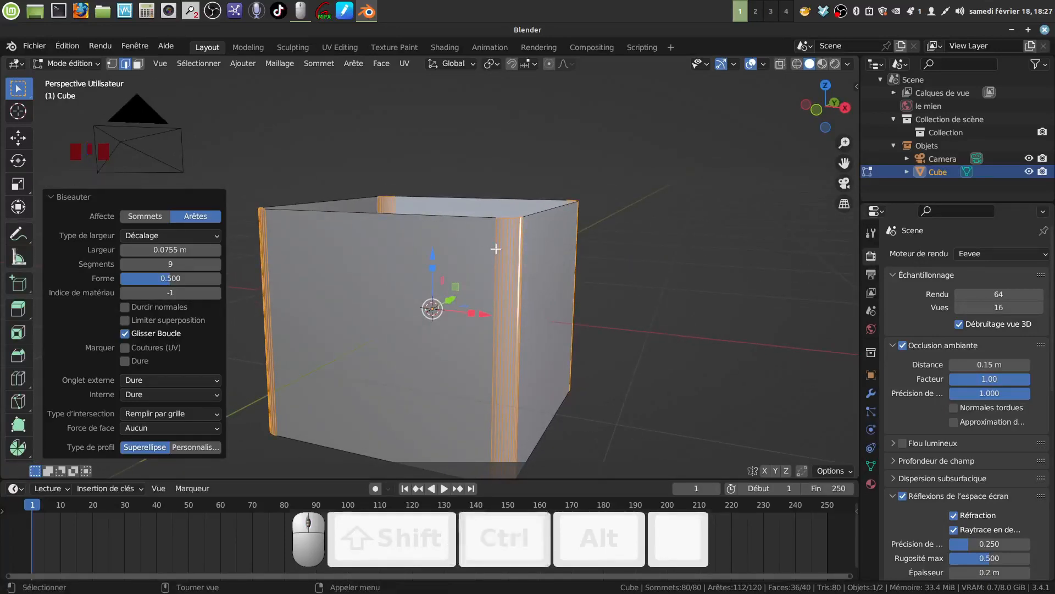
{"action": "middle_click_drag", "start_coordinate": [496, 249], "coordinate": [506, 216]}
{"action": "left_click", "coordinate": [474, 221], "text": "alt"}
{"action": "scroll", "coordinate": [543, 252], "scroll_direction": "down", "scroll_amount": 2, "text": "shift"}
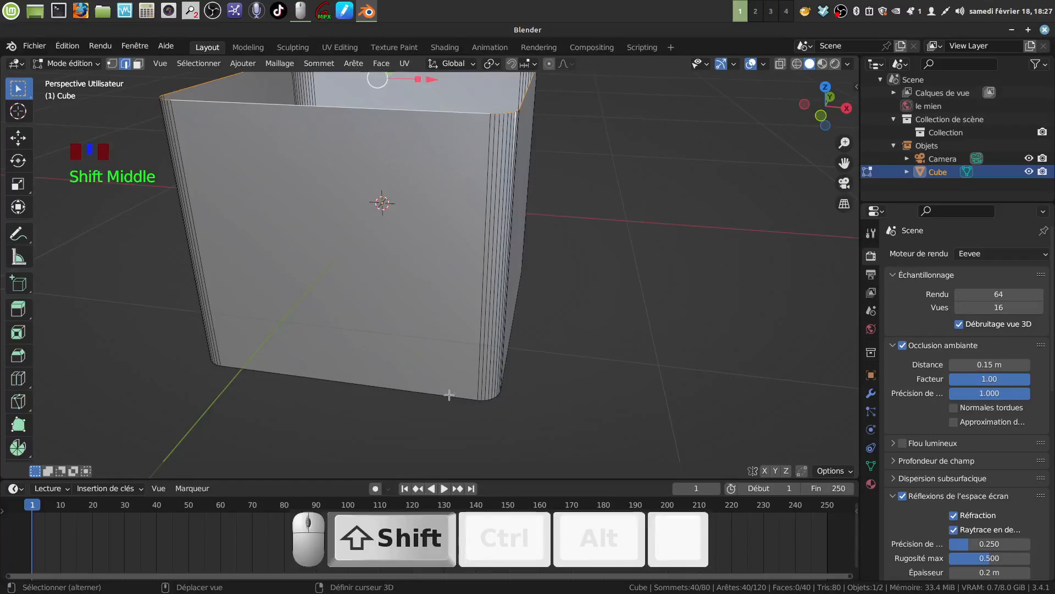
{"action": "left_click", "coordinate": [461, 385], "text": "alt+shift"}
{"action": "middle_click_drag", "start_coordinate": [464, 379], "coordinate": [503, 361], "text": "shift"}
{"action": "left_click", "coordinate": [497, 65]}
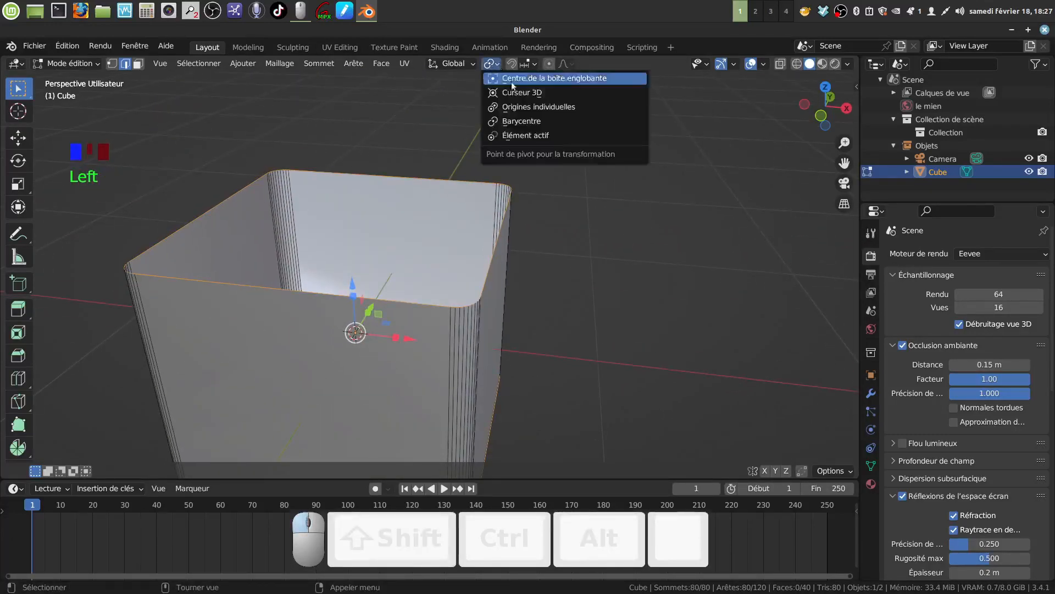
{"action": "left_click", "coordinate": [541, 106]}
{"action": "middle_click_drag", "start_coordinate": [543, 319], "coordinate": [543, 295], "text": "shift"}
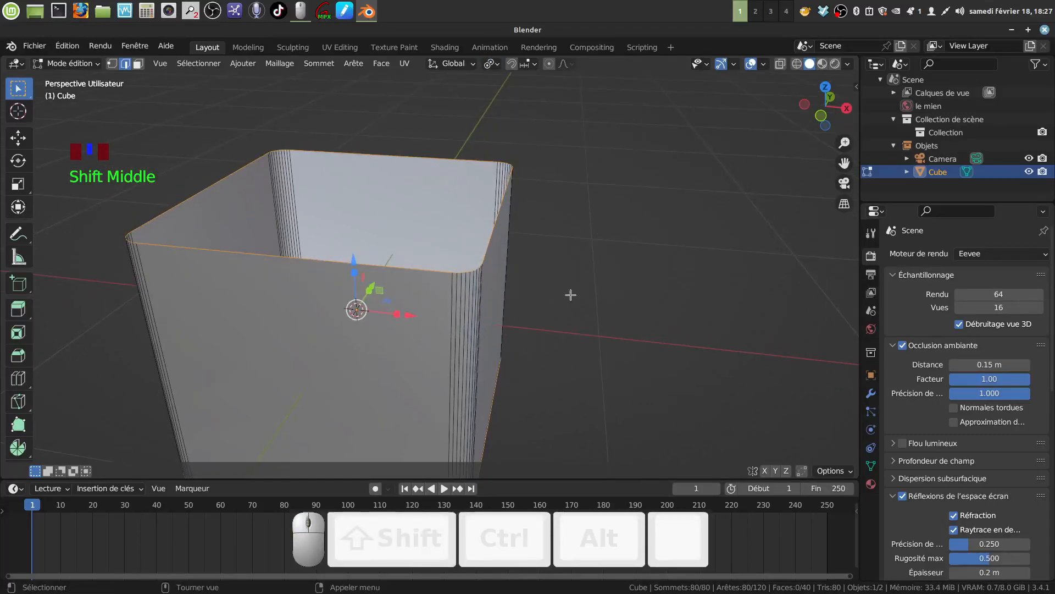
{"action": "key", "text": "e"}
{"action": "key", "text": "s"}
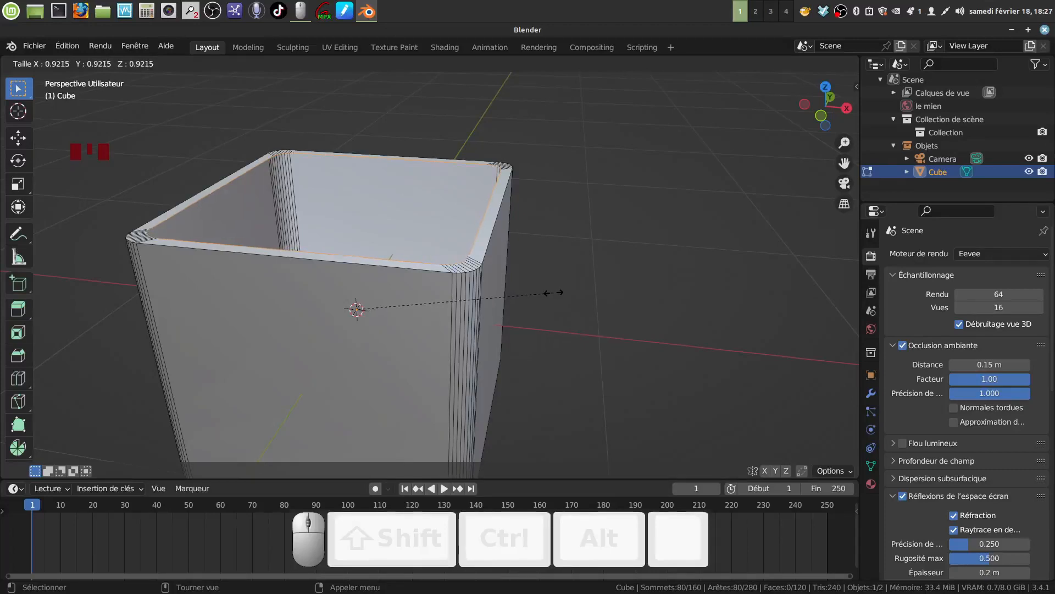
{"action": "left_click", "coordinate": [557, 292]}
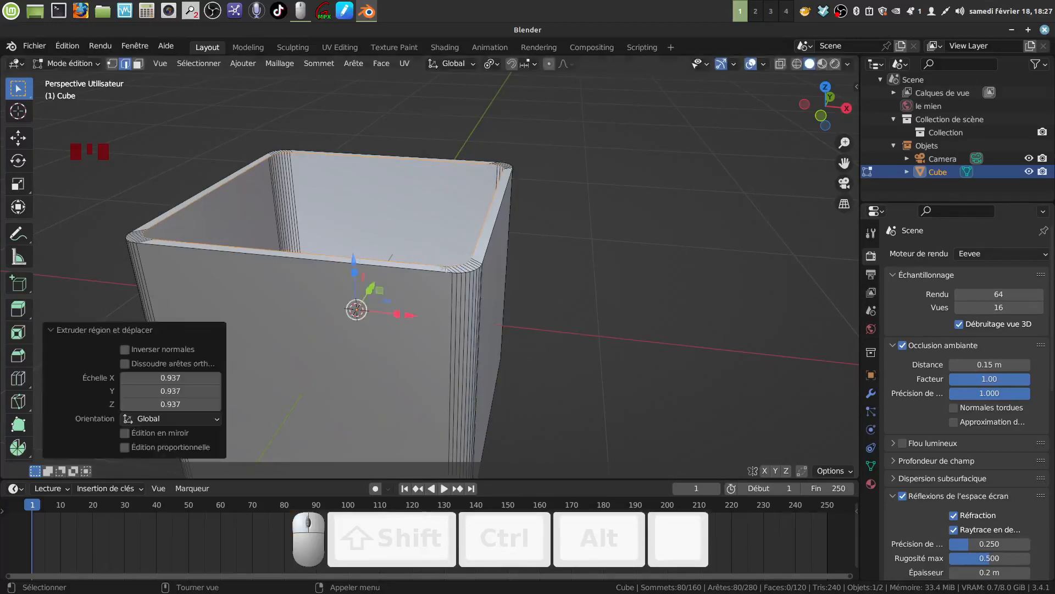
{"action": "middle_click_drag", "start_coordinate": [504, 272], "coordinate": [456, 287]}
{"action": "scroll", "coordinate": [500, 284], "scroll_direction": "up", "scroll_amount": 2}
{"action": "scroll", "coordinate": [462, 310], "scroll_direction": "up", "scroll_amount": 1}
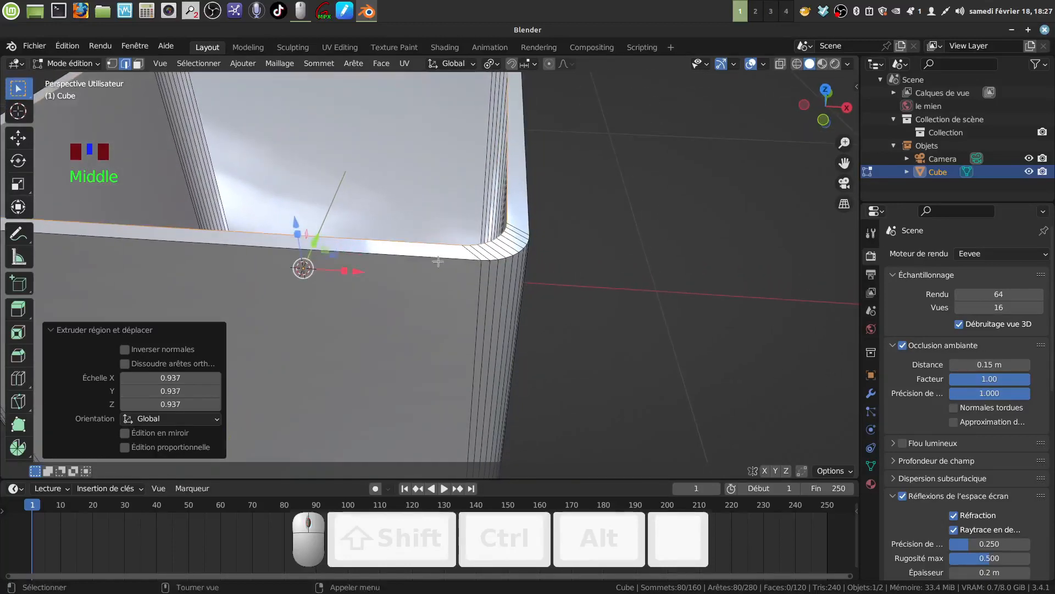
{"action": "left_click", "coordinate": [439, 257], "text": "alt"}
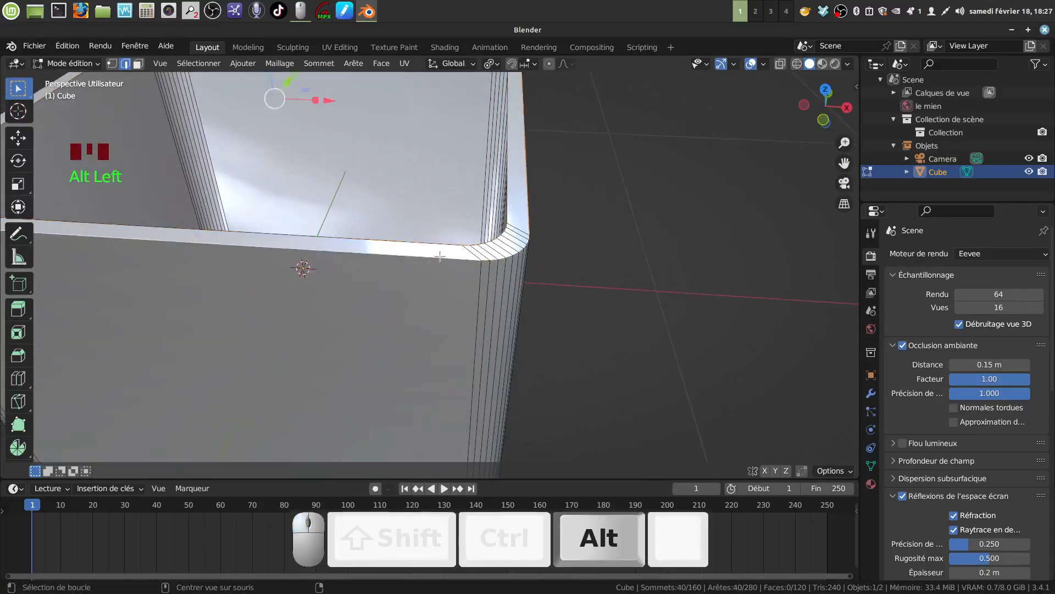
{"action": "scroll", "coordinate": [476, 303], "scroll_direction": "down", "scroll_amount": 4}
{"action": "middle_click_drag", "start_coordinate": [478, 316], "coordinate": [430, 265], "text": "shift"}
{"action": "scroll", "coordinate": [465, 301], "scroll_direction": "up", "scroll_amount": 2}
{"action": "key", "text": "a"}
Add a single horizontal loop cut around the outer walls just below the top rim, at a factor of about -0.963
{"action": "scroll", "coordinate": [486, 285], "scroll_direction": "up", "scroll_amount": 1}
{"action": "scroll", "coordinate": [398, 239], "scroll_direction": "down", "scroll_amount": 1}
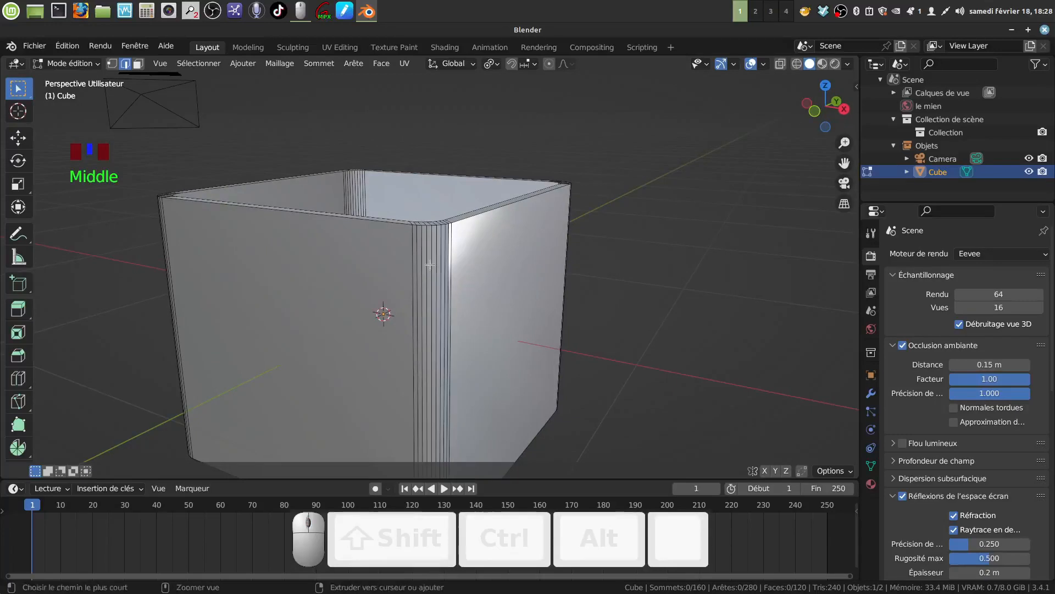
{"action": "key", "text": "ctrl+r"}
{"action": "left_click_drag", "start_coordinate": [430, 265], "coordinate": [434, 244]}
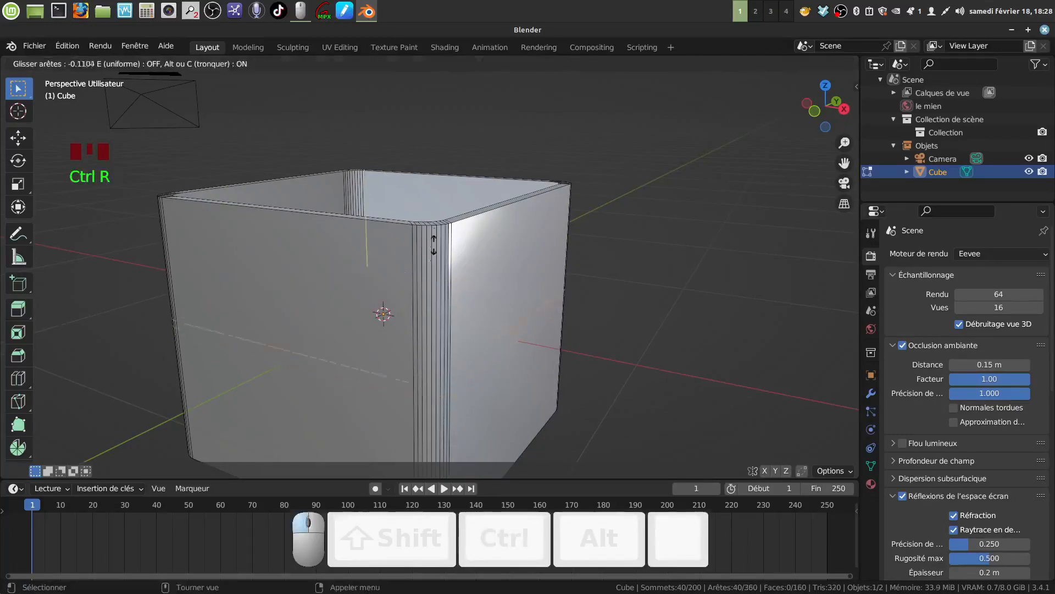
{"action": "left_click", "coordinate": [442, 106]}
{"action": "scroll", "coordinate": [455, 123], "scroll_direction": "up", "scroll_amount": 3}
{"action": "middle_click_drag", "start_coordinate": [455, 122], "coordinate": [449, 172]}
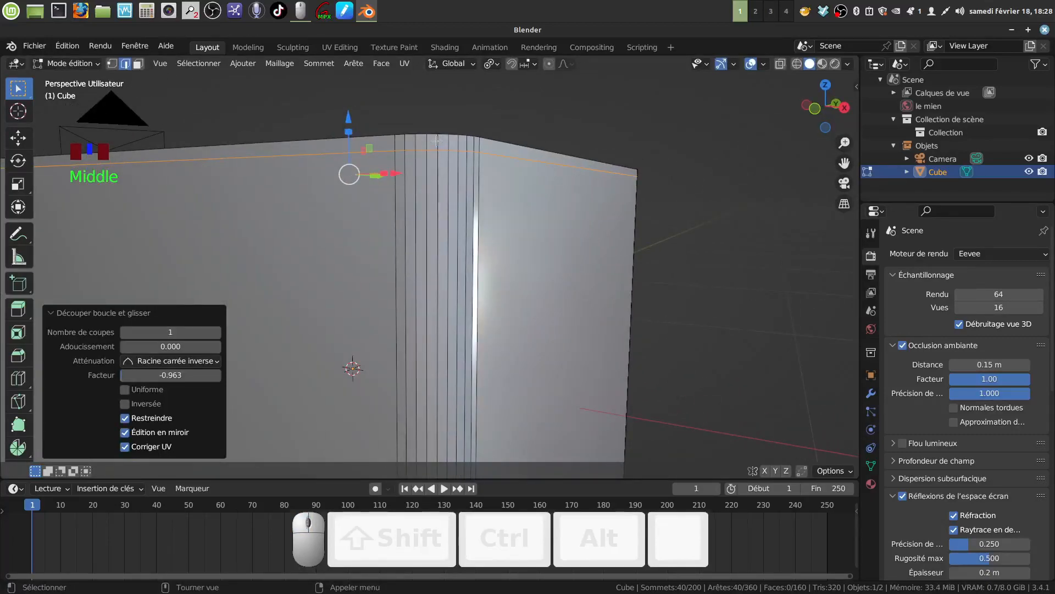
Add 12 evenly spaced horizontal loop cuts around the box walls without sliding them
{"action": "scroll", "coordinate": [480, 323], "scroll_direction": "down", "scroll_amount": 4}
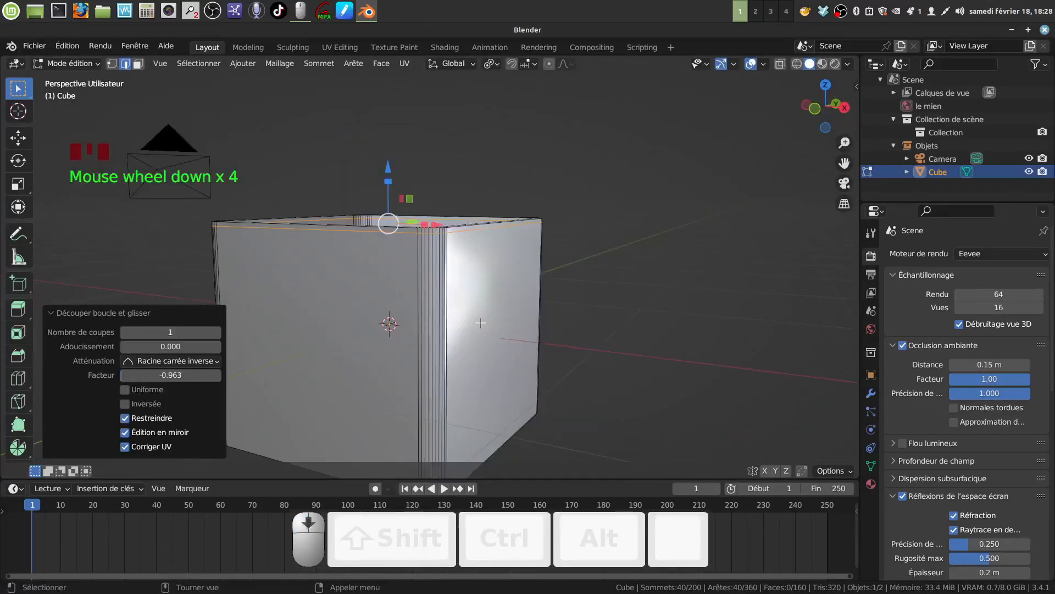
{"action": "middle_click_drag", "start_coordinate": [485, 332], "coordinate": [476, 291], "text": "shift"}
{"action": "middle_click_drag", "start_coordinate": [456, 244], "coordinate": [449, 260]}
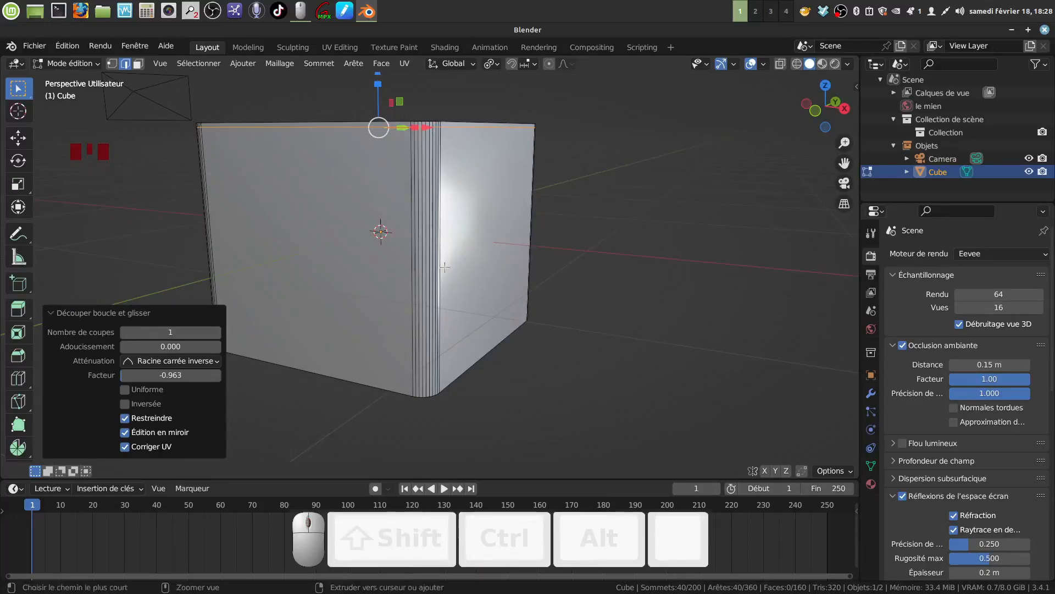
{"action": "key", "text": "ctrl+r"}
{"action": "scroll", "coordinate": [445, 267], "scroll_direction": "up", "scroll_amount": 9}
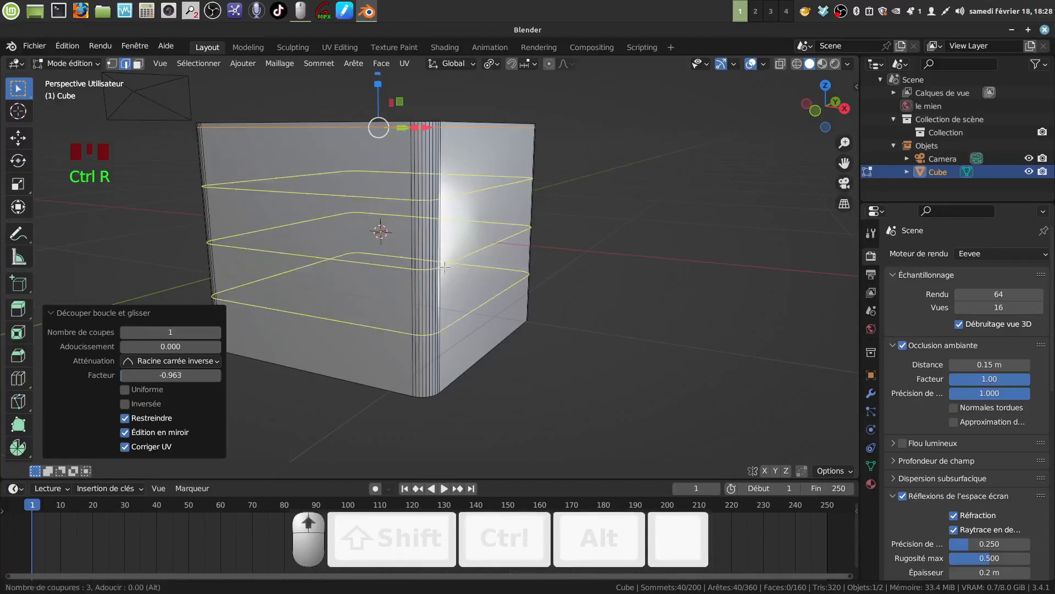
{"action": "scroll", "coordinate": [445, 267], "scroll_direction": "up", "scroll_amount": 2}
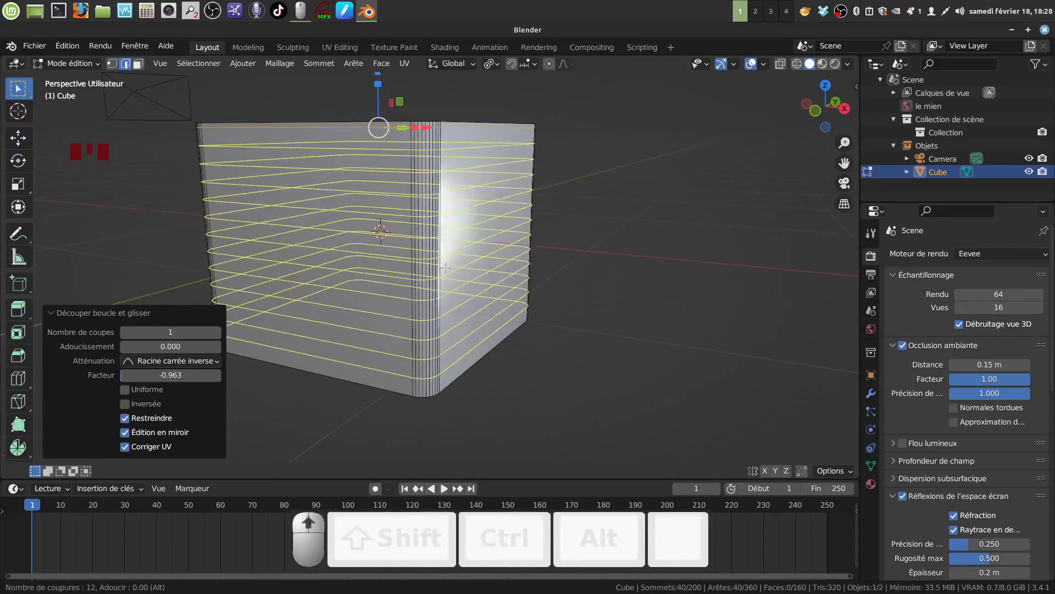
{"action": "scroll", "coordinate": [444, 268], "scroll_direction": "up", "scroll_amount": 1}
{"action": "scroll", "coordinate": [445, 269], "scroll_direction": "down", "scroll_amount": 1}
{"action": "left_click", "coordinate": [445, 270]}
{"action": "right_click", "coordinate": [445, 269]}
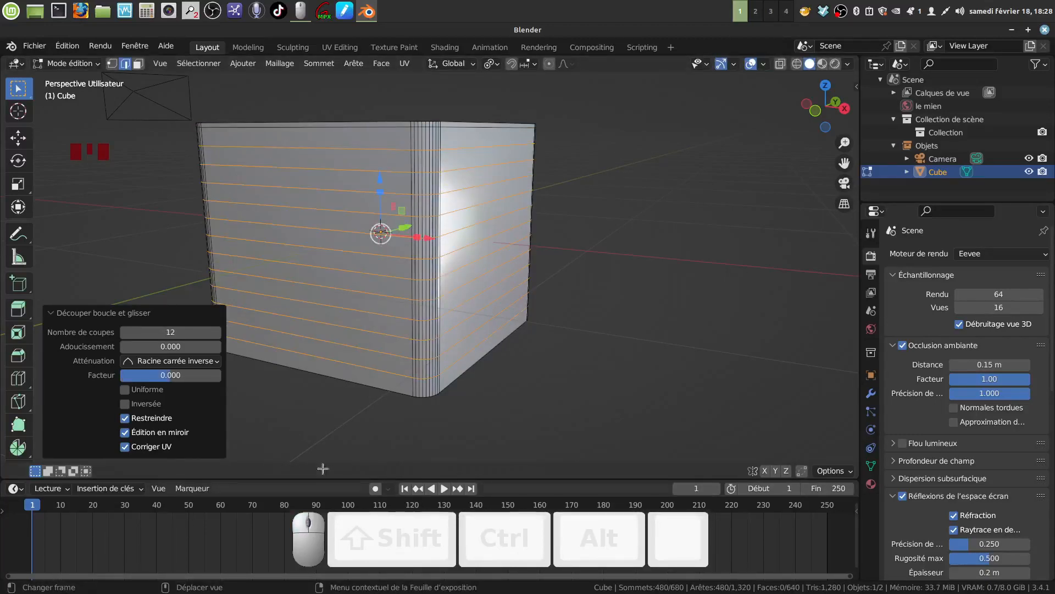
Examine the divided box walls in the front orthographic view
{"action": "middle_click_drag", "start_coordinate": [323, 469], "coordinate": [613, 229]}
{"action": "key", "text": "KP_1"}
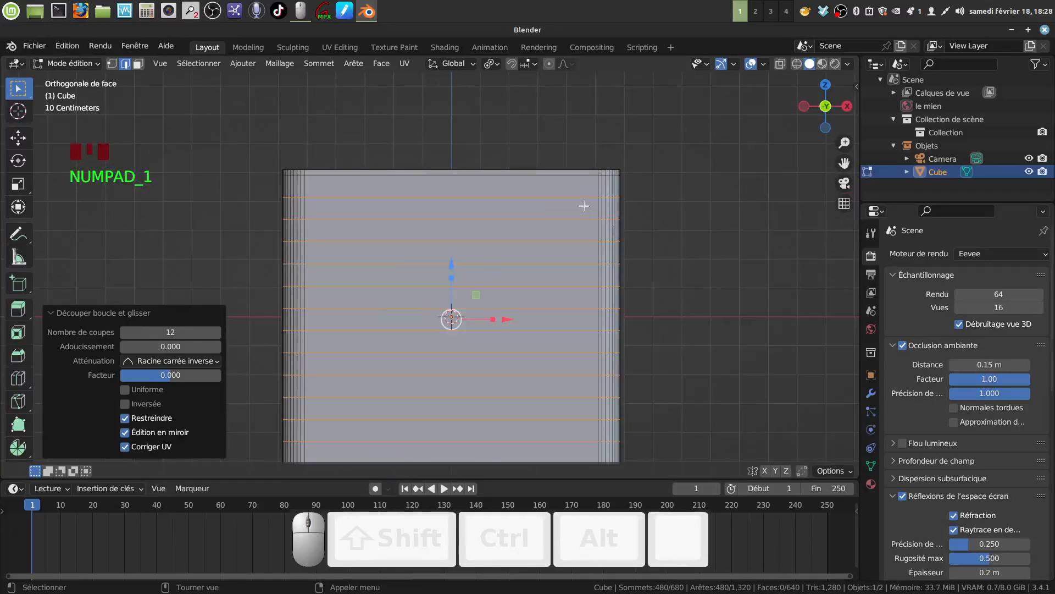
{"action": "scroll", "coordinate": [594, 220], "scroll_direction": "down", "scroll_amount": 3}
{"action": "middle_click_drag", "start_coordinate": [543, 272], "coordinate": [423, 332]}
{"action": "key", "text": "KP_1"}
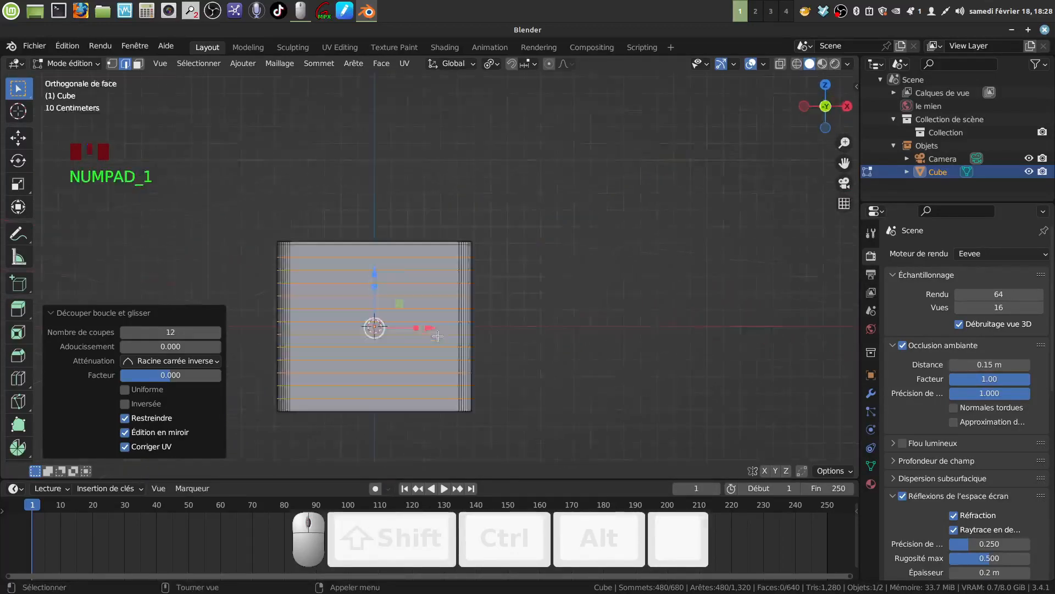
Select the top rim edge at one rounded corner, the short vertical edge below it and the first horizontal row across the corner
{"action": "middle_click_drag", "start_coordinate": [448, 312], "coordinate": [506, 347]}
{"action": "scroll", "coordinate": [458, 383], "scroll_direction": "up", "scroll_amount": 2}
{"action": "scroll", "coordinate": [495, 300], "scroll_direction": "up", "scroll_amount": 2}
{"action": "scroll", "coordinate": [496, 300], "scroll_direction": "up", "scroll_amount": 1}
{"action": "scroll", "coordinate": [494, 319], "scroll_direction": "up", "scroll_amount": 1}
{"action": "middle_click_drag", "start_coordinate": [484, 295], "coordinate": [393, 279], "text": "shift"}
{"action": "scroll", "coordinate": [489, 311], "scroll_direction": "up", "scroll_amount": 1}
{"action": "left_click", "coordinate": [402, 286]}
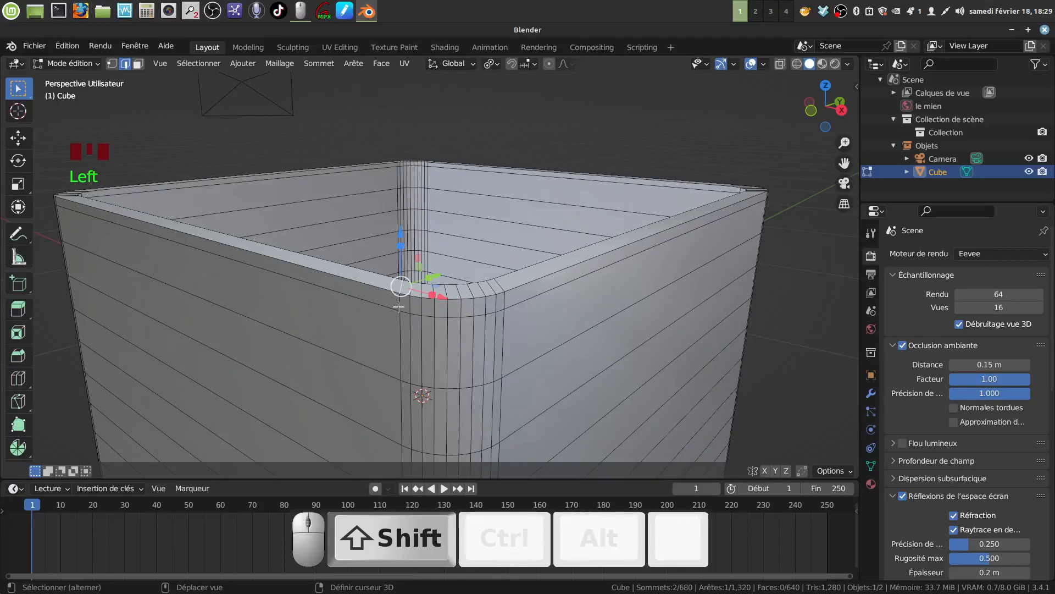
{"action": "left_click", "coordinate": [399, 307], "text": "shift"}
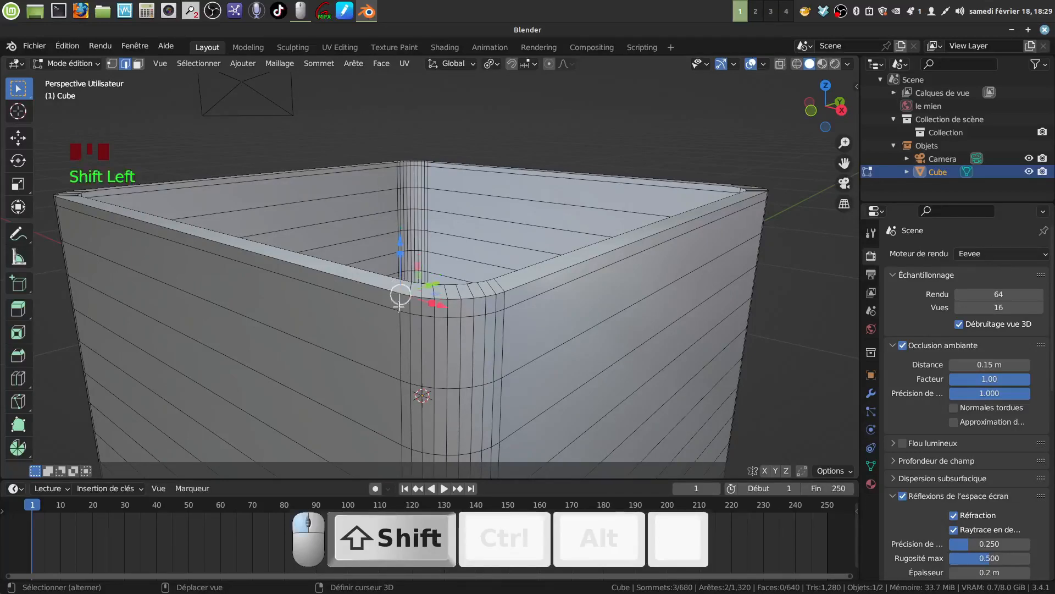
{"action": "middle_click_drag", "start_coordinate": [460, 321], "coordinate": [416, 267], "text": "shift"}
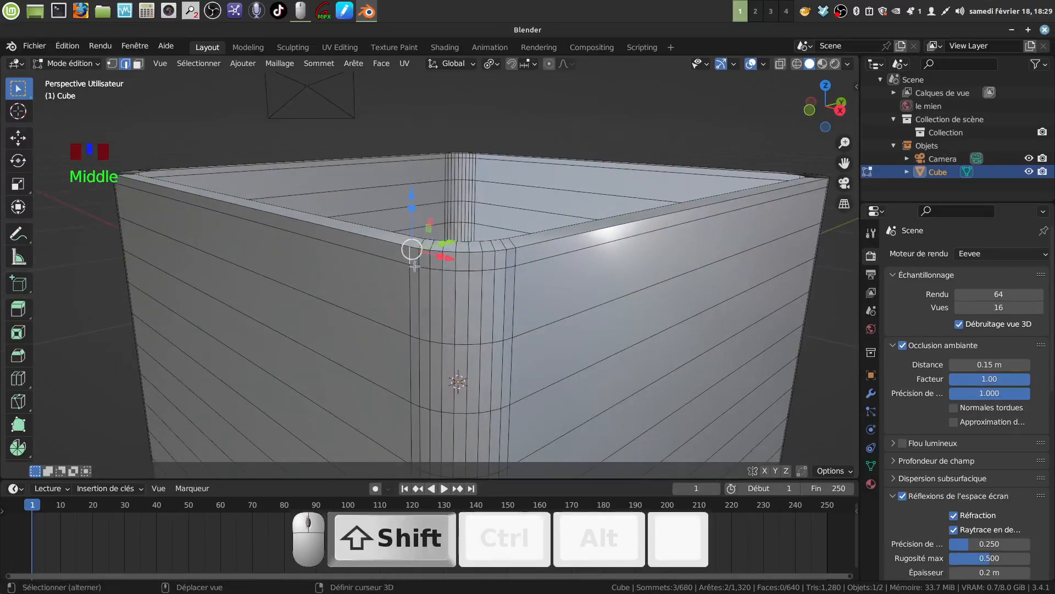
{"action": "left_click", "coordinate": [415, 267], "text": "shift"}
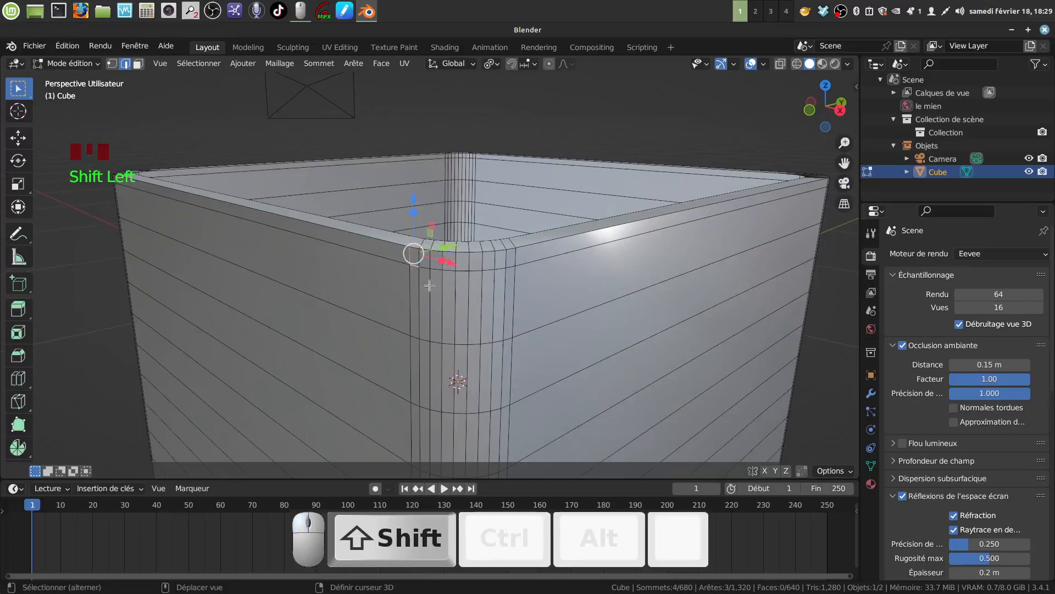
{"action": "left_click", "coordinate": [510, 266], "text": "ctrl+shift"}
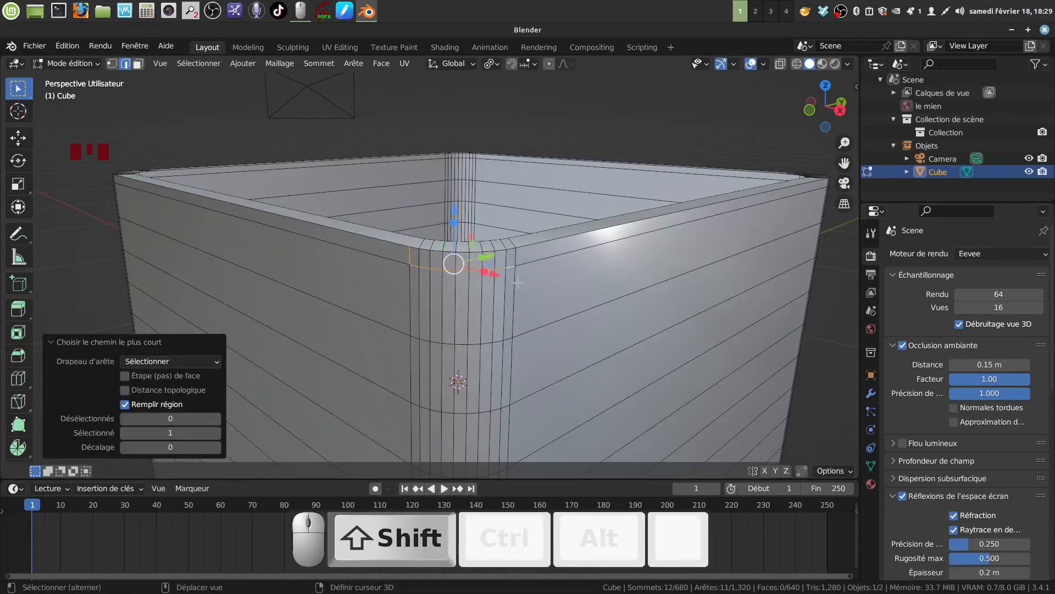
Extend the edge selection down the corner in a zigzag through the next three horizontal rows, alternating right and left vertical edges
{"action": "left_click", "coordinate": [511, 290], "text": "shift"}
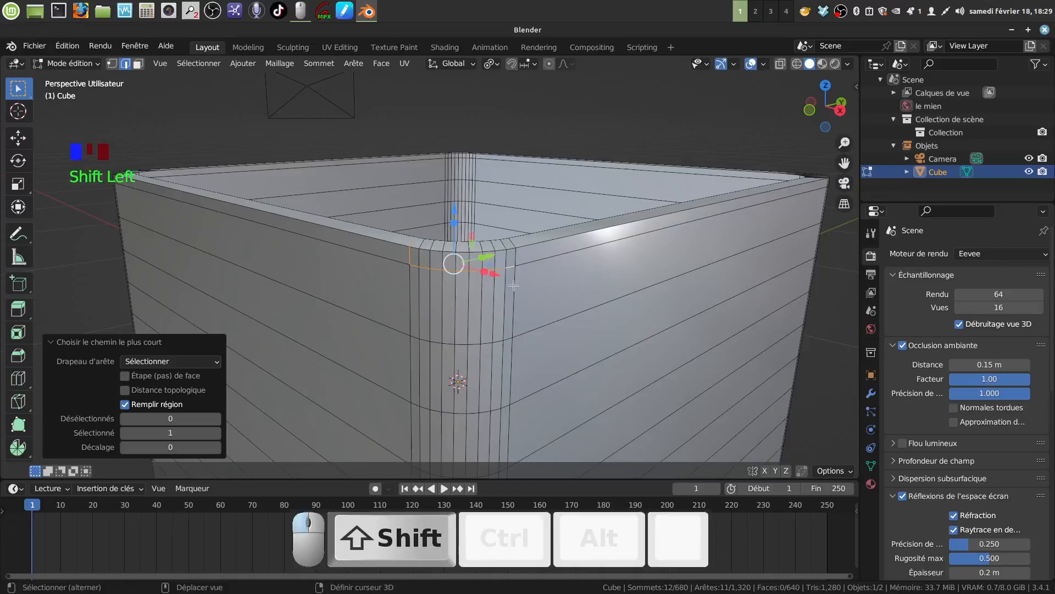
{"action": "left_click", "coordinate": [505, 338], "text": "shift"}
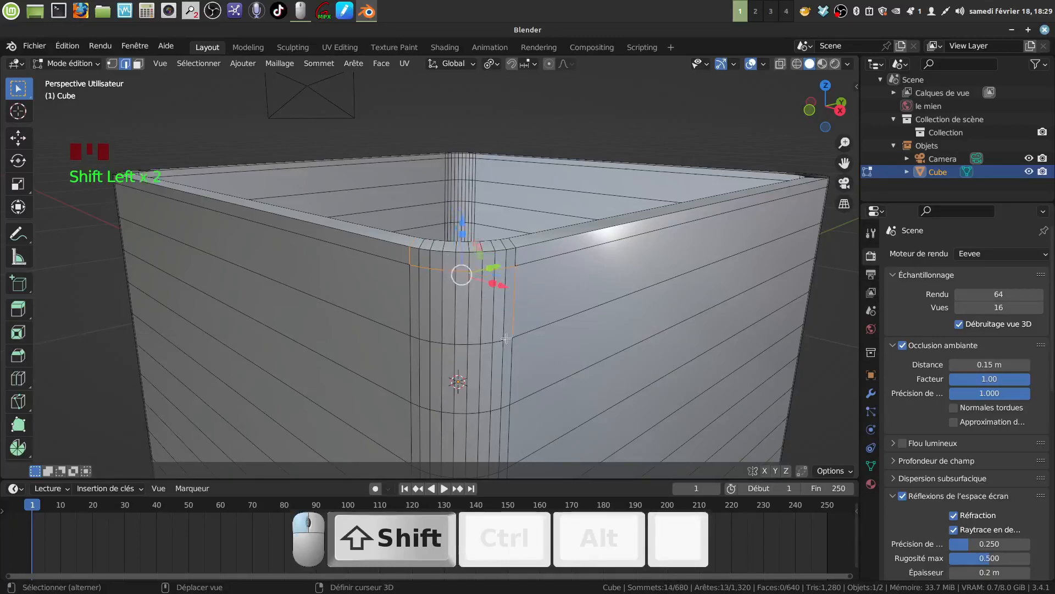
{"action": "left_click", "coordinate": [415, 335], "text": "ctrl+shift"}
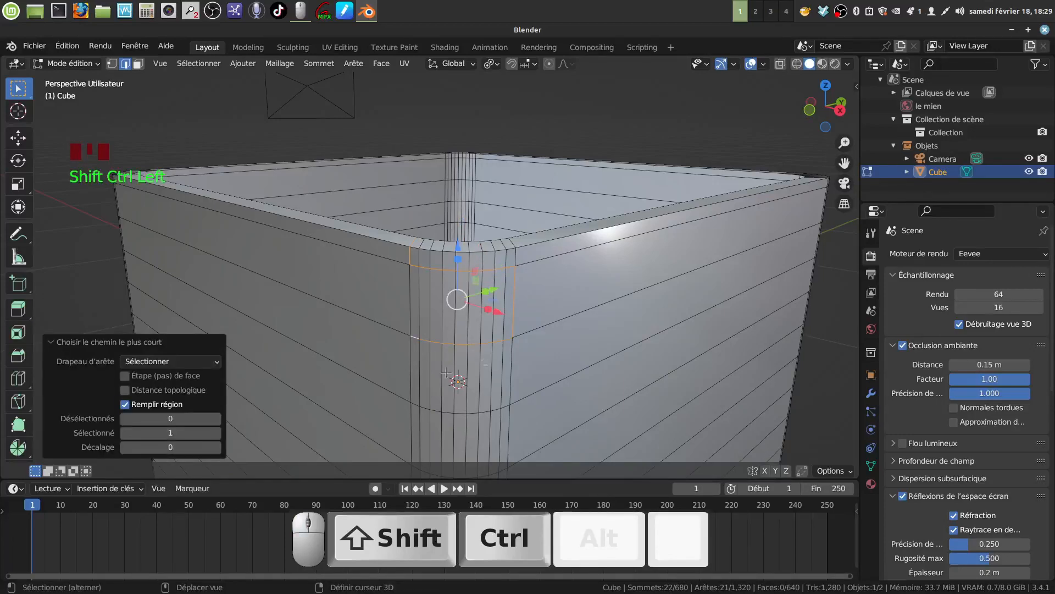
{"action": "middle_click_drag", "start_coordinate": [445, 373], "coordinate": [408, 317], "text": "shift"}
{"action": "left_click", "coordinate": [399, 314], "text": "shift"}
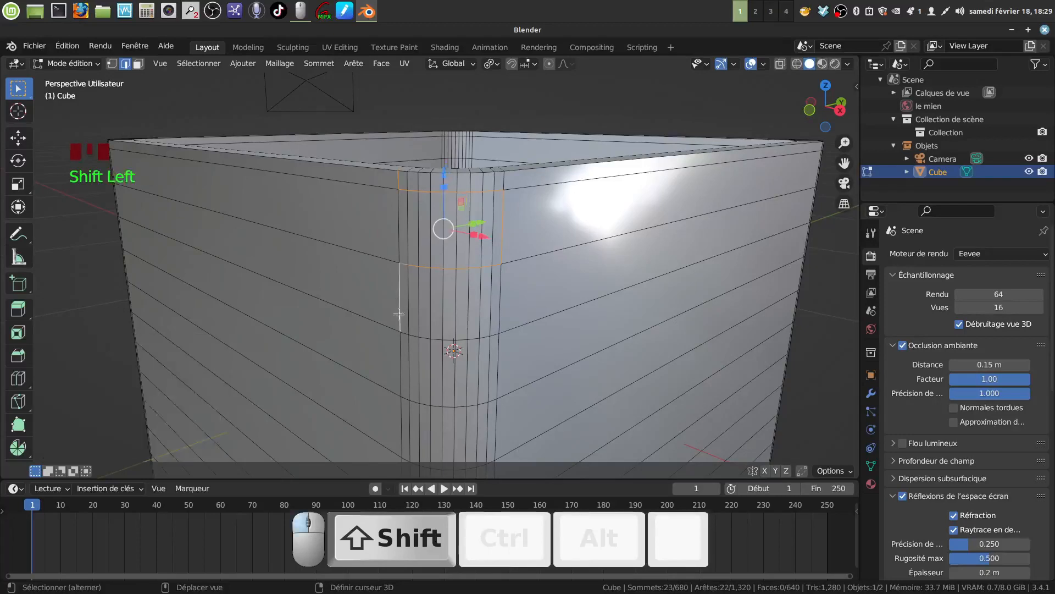
{"action": "left_click", "coordinate": [404, 332], "text": "shift"}
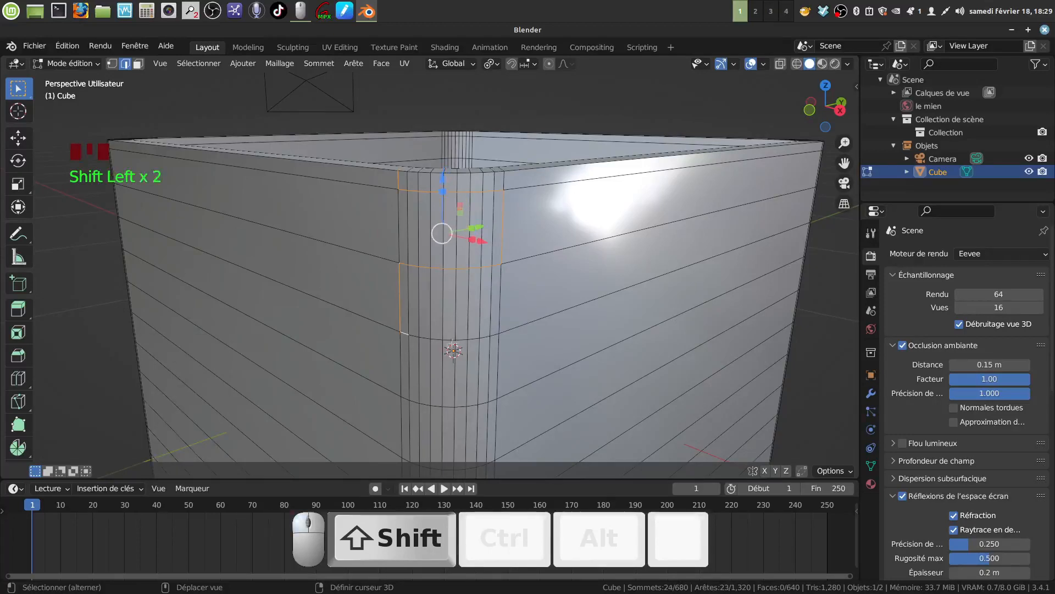
{"action": "left_click", "coordinate": [494, 334], "text": "ctrl+shift"}
{"action": "left_click", "coordinate": [498, 396], "text": "shift"}
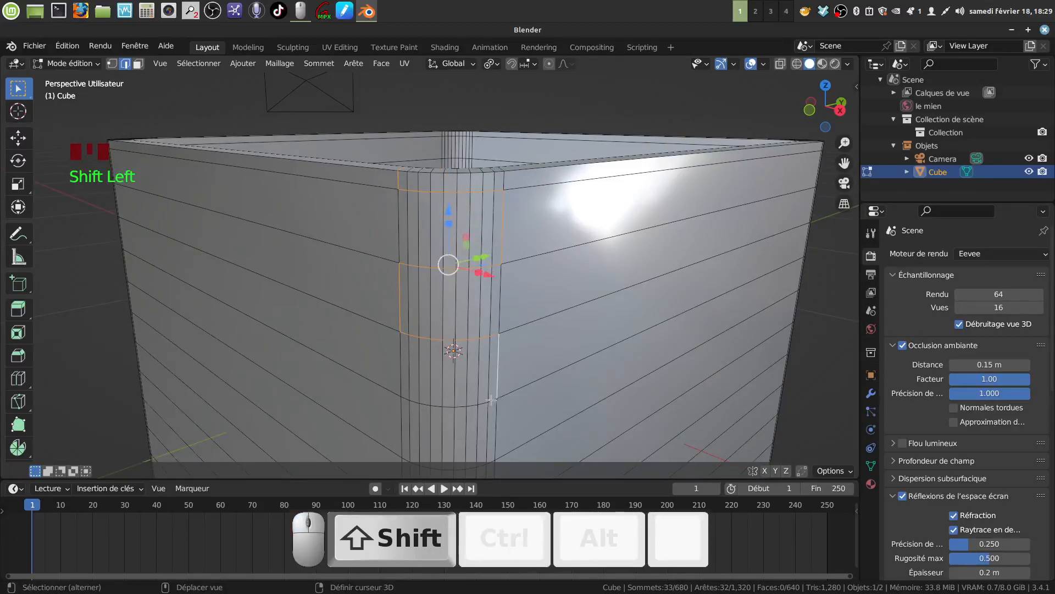
{"action": "left_click", "coordinate": [407, 400], "text": "ctrl+shift"}
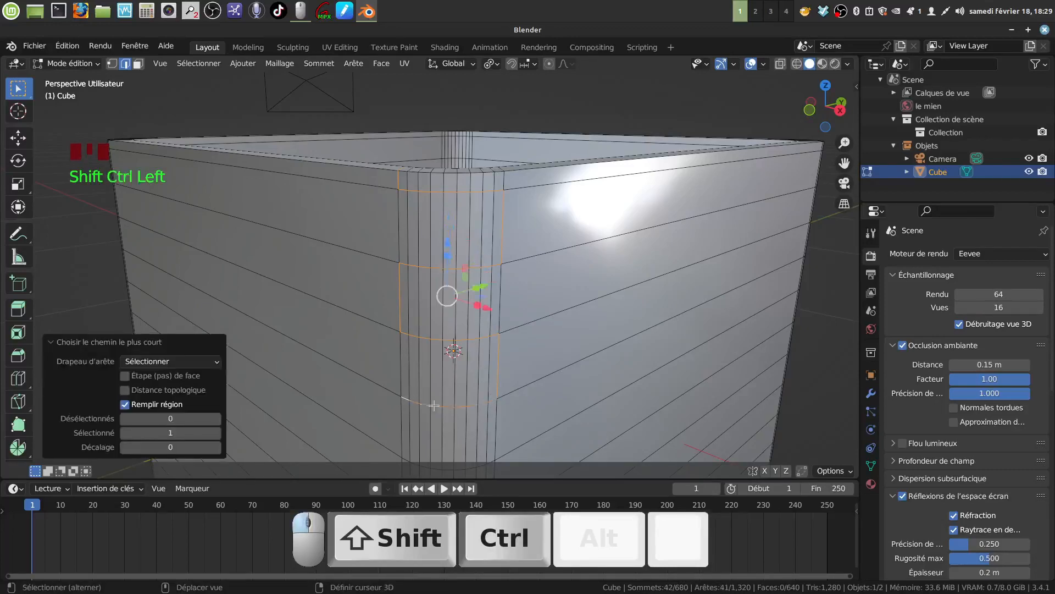
Add the corner's next left vertical edge and the fifth horizontal row across the corner to the zigzag selection
{"action": "middle_click_drag", "start_coordinate": [473, 355], "coordinate": [476, 262], "text": "shift"}
{"action": "left_click", "coordinate": [407, 308], "text": "shift"}
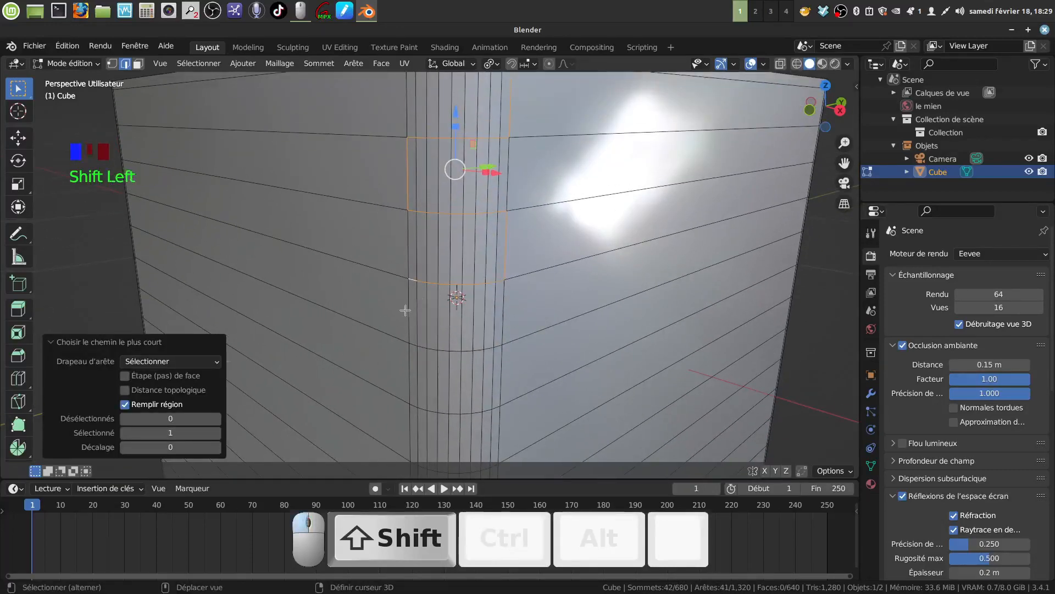
{"action": "left_click", "coordinate": [421, 352], "text": "shift"}
{"action": "left_click", "coordinate": [498, 341], "text": "ctrl+shift"}
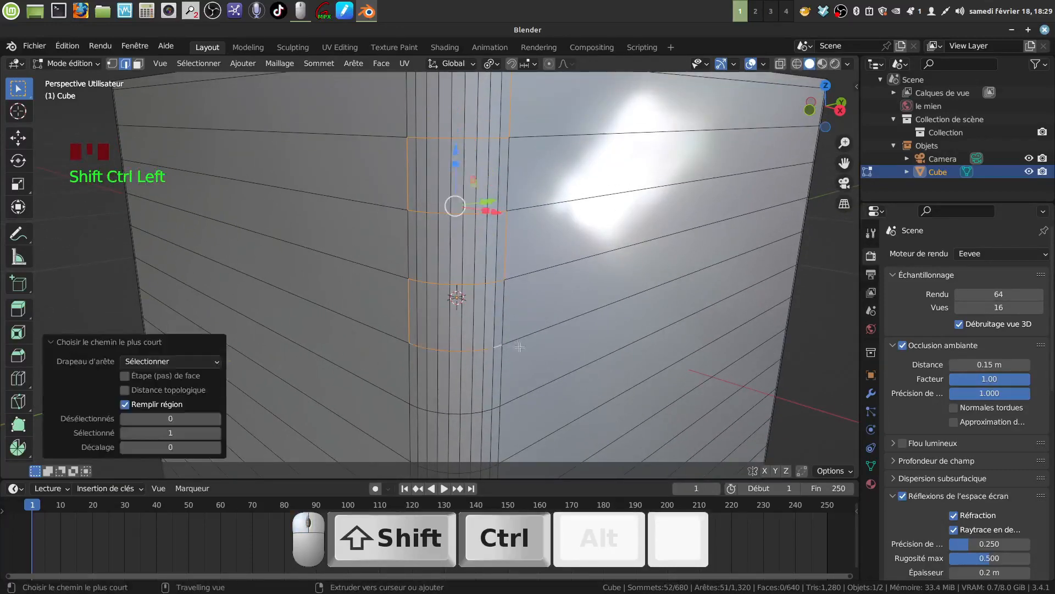
{"action": "scroll", "coordinate": [498, 342], "scroll_direction": "down", "scroll_amount": 2}
{"action": "middle_click_drag", "start_coordinate": [492, 247], "coordinate": [492, 308], "text": "shift"}
{"action": "scroll", "coordinate": [496, 279], "scroll_direction": "up", "scroll_amount": 1}
{"action": "scroll", "coordinate": [496, 308], "scroll_direction": "up", "scroll_amount": 1}
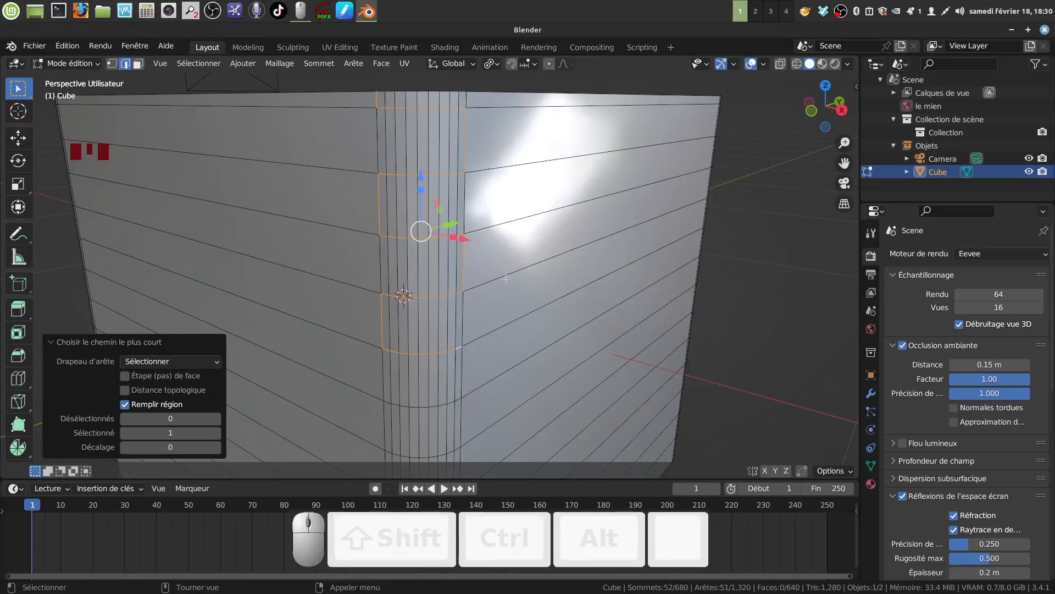
Add the corner's next right vertical edge and the sixth horizontal row to the zigzag selection
{"action": "middle_click_drag", "start_coordinate": [455, 290], "coordinate": [502, 318], "text": "shift"}
{"action": "scroll", "coordinate": [509, 323], "scroll_direction": "down", "scroll_amount": 3}
{"action": "scroll", "coordinate": [504, 319], "scroll_direction": "up", "scroll_amount": 3}
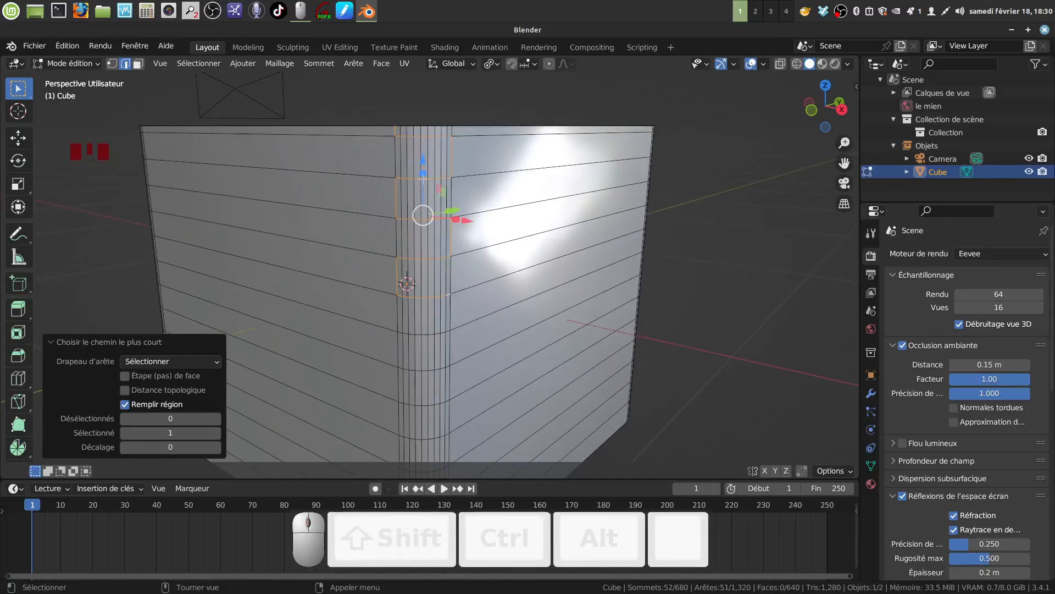
{"action": "left_click", "coordinate": [449, 306], "text": "shift"}
{"action": "scroll", "coordinate": [449, 306], "scroll_direction": "up", "scroll_amount": 3}
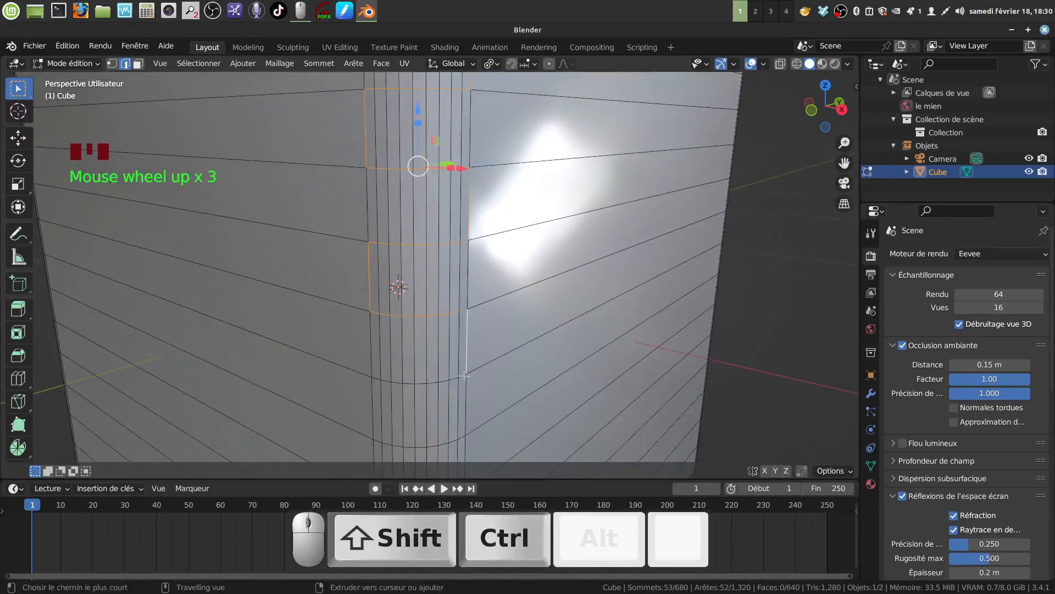
{"action": "left_click", "coordinate": [462, 376], "text": "ctrl+shift"}
{"action": "left_click", "coordinate": [376, 378], "text": "ctrl+shift"}
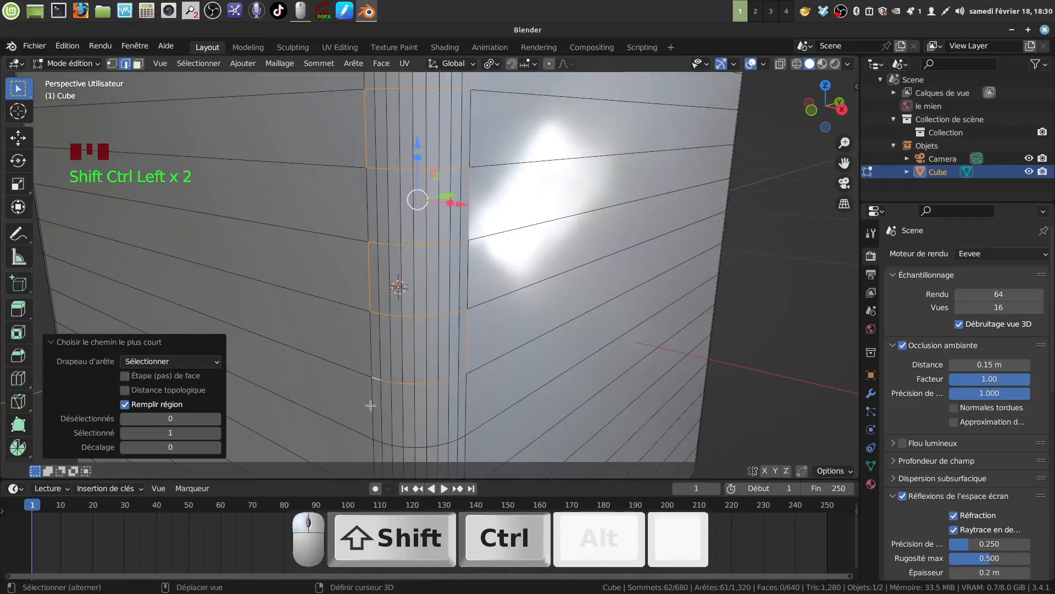
Continue the zigzag edge selection through the corner's seventh and eighth rows, including their connecting left and right vertical edges
{"action": "middle_click_drag", "start_coordinate": [375, 377], "coordinate": [386, 335], "text": "shift"}
{"action": "left_click", "coordinate": [386, 335], "text": "ctrl+shift"}
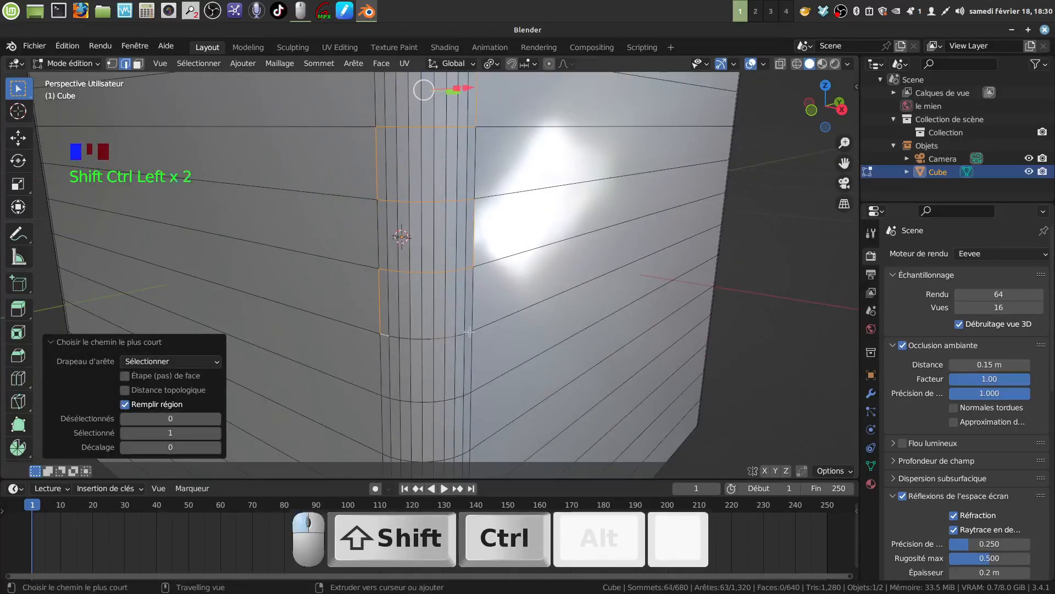
{"action": "left_click", "coordinate": [472, 398], "text": "shift"}
{"action": "left_click", "coordinate": [468, 394], "text": "shift"}
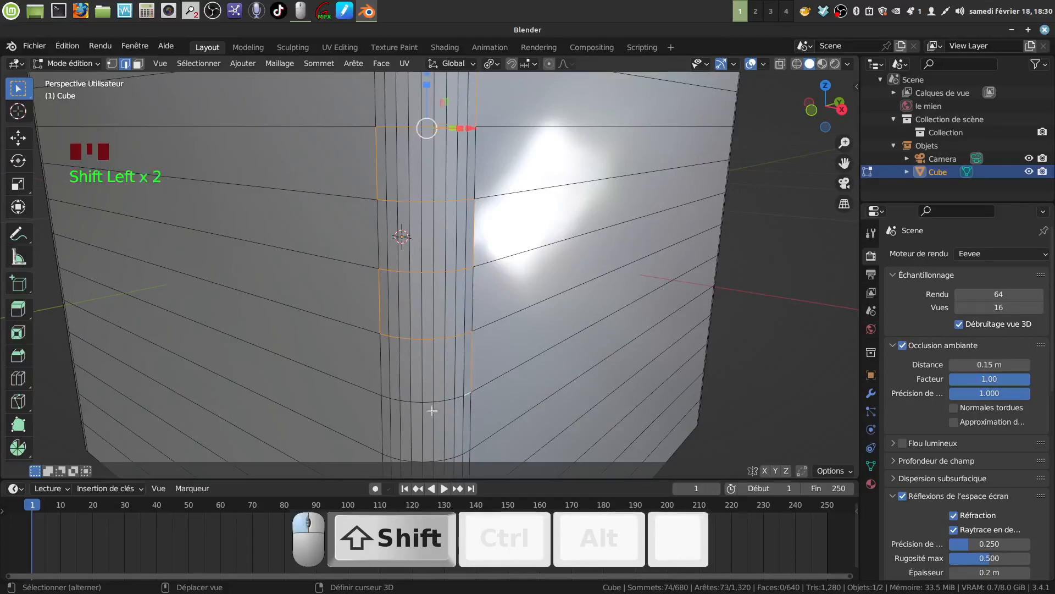
{"action": "left_click", "coordinate": [417, 406], "text": "ctrl+shift"}
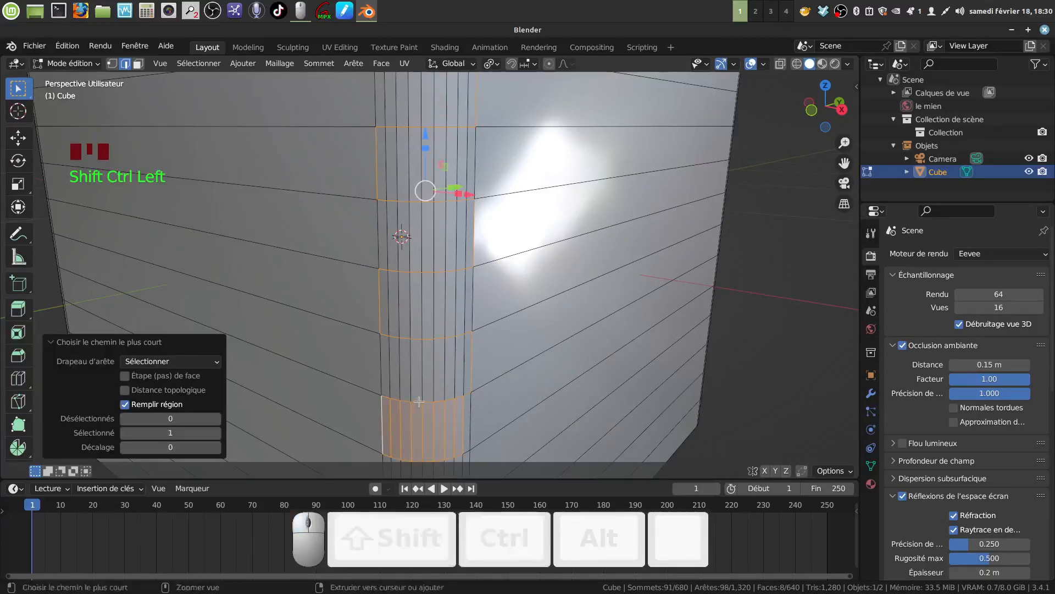
{"action": "key", "text": "ctrl+z"}
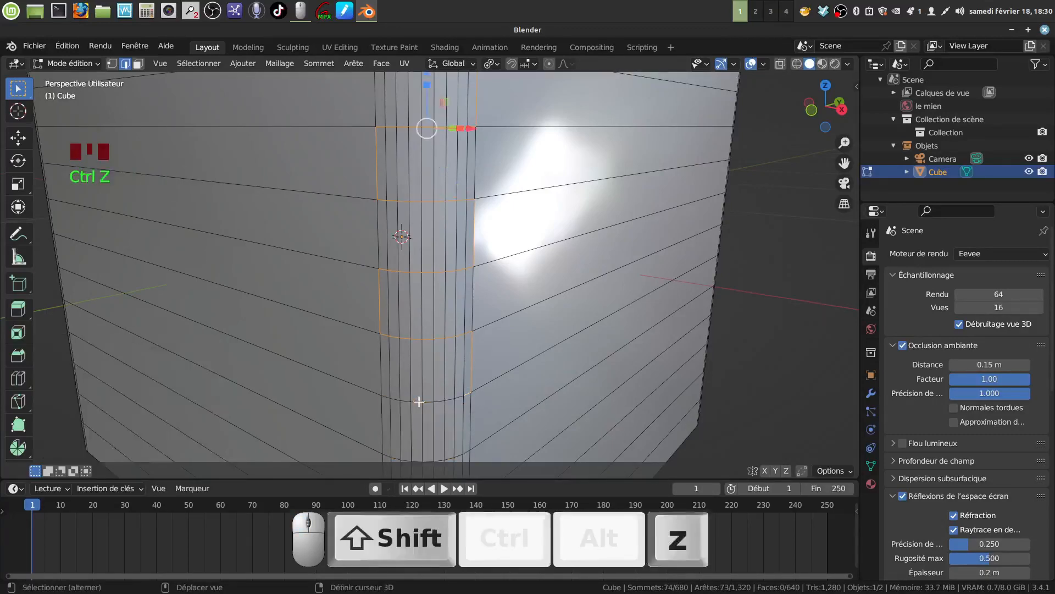
{"action": "left_click", "coordinate": [385, 395], "text": "ctrl+shift"}
Extend the selection straight down the corner's left vertical edges to the base and include the adjoining bottom rim edge
{"action": "scroll", "coordinate": [477, 327], "scroll_direction": "down", "scroll_amount": 3}
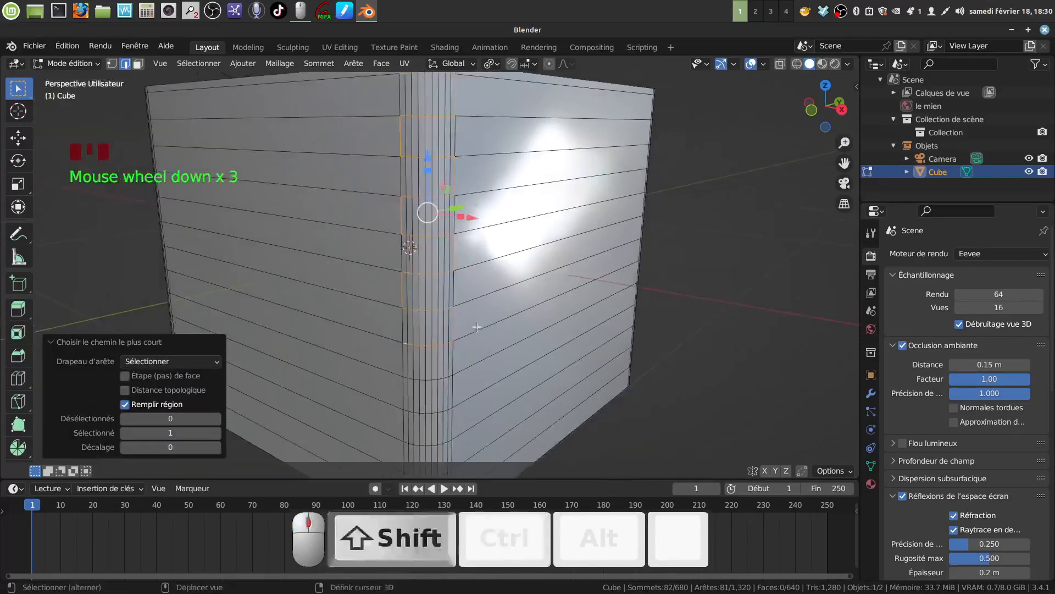
{"action": "middle_click_drag", "start_coordinate": [477, 327], "coordinate": [477, 349], "text": "shift"}
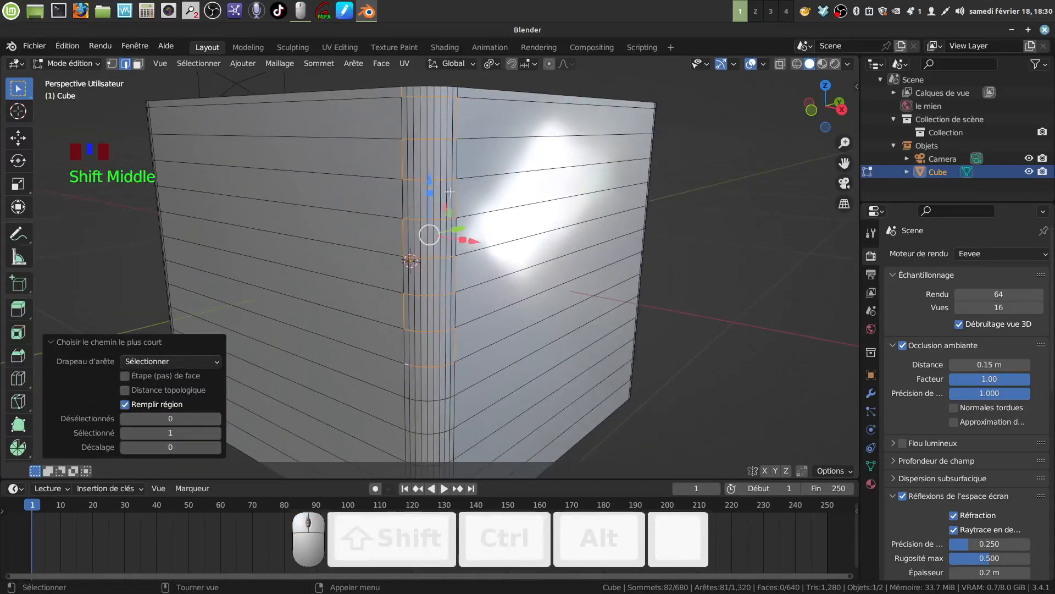
{"action": "mouse_move", "coordinate": [456, 267]}
{"action": "middle_mouse_down", "text": "shift"}
{"action": "mouse_move", "coordinate": [464, 219]}
{"action": "mouse_move", "coordinate": [467, 277]}
{"action": "mouse_move", "coordinate": [476, 263]}
{"action": "mouse_move", "coordinate": [442, 272]}
{"action": "middle_mouse_up", "text": "shift"}
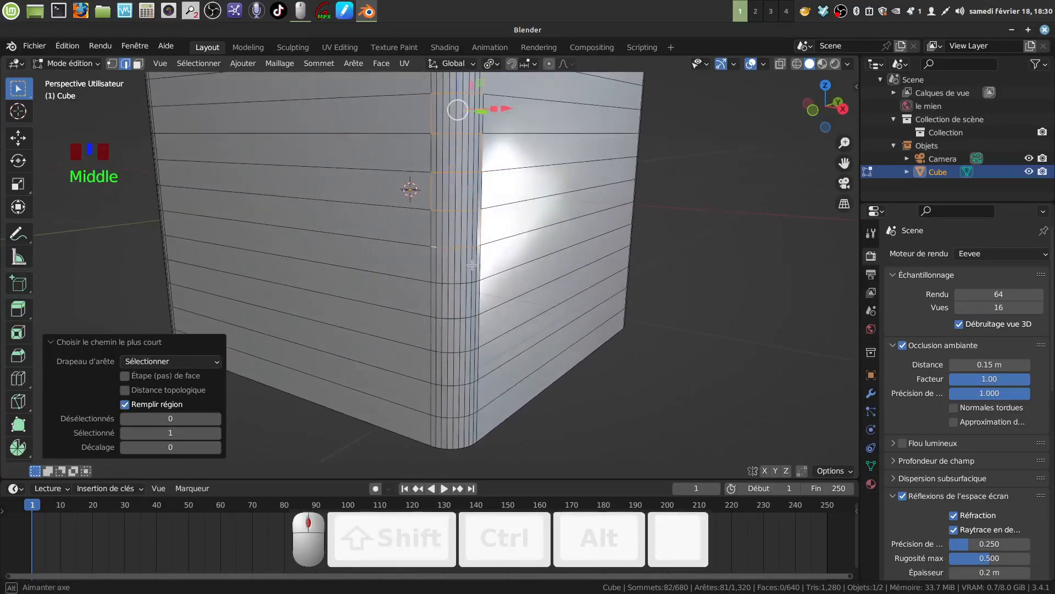
{"action": "left_click", "coordinate": [428, 260], "text": "shift"}
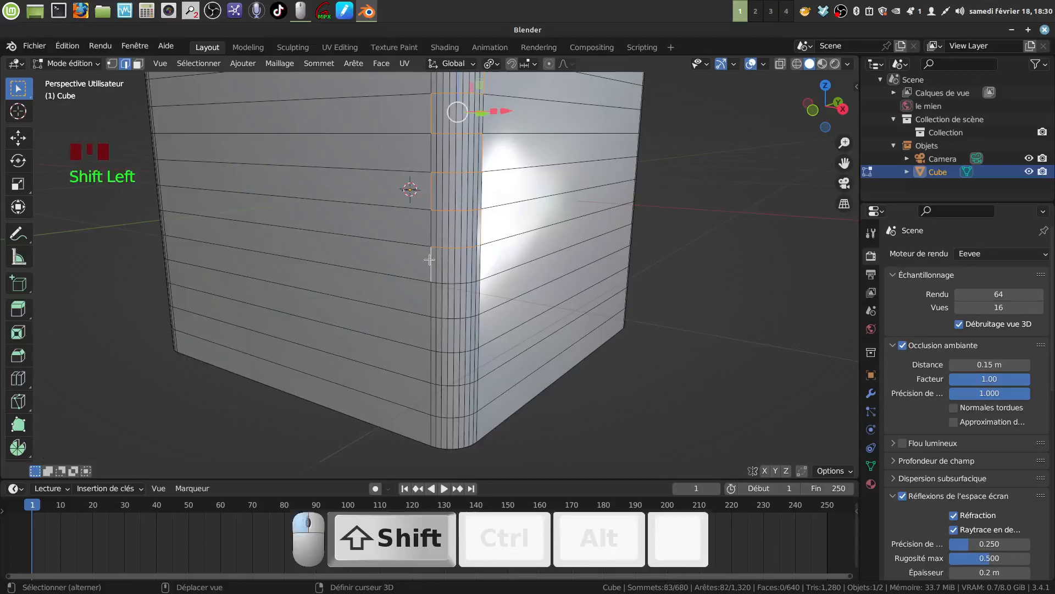
{"action": "left_click", "coordinate": [428, 435], "text": "ctrl+shift"}
{"action": "scroll", "coordinate": [430, 412], "scroll_direction": "down", "scroll_amount": 3}
{"action": "middle_click_drag", "start_coordinate": [431, 389], "coordinate": [427, 365], "text": "shift"}
{"action": "scroll", "coordinate": [420, 330], "scroll_direction": "up", "scroll_amount": 4}
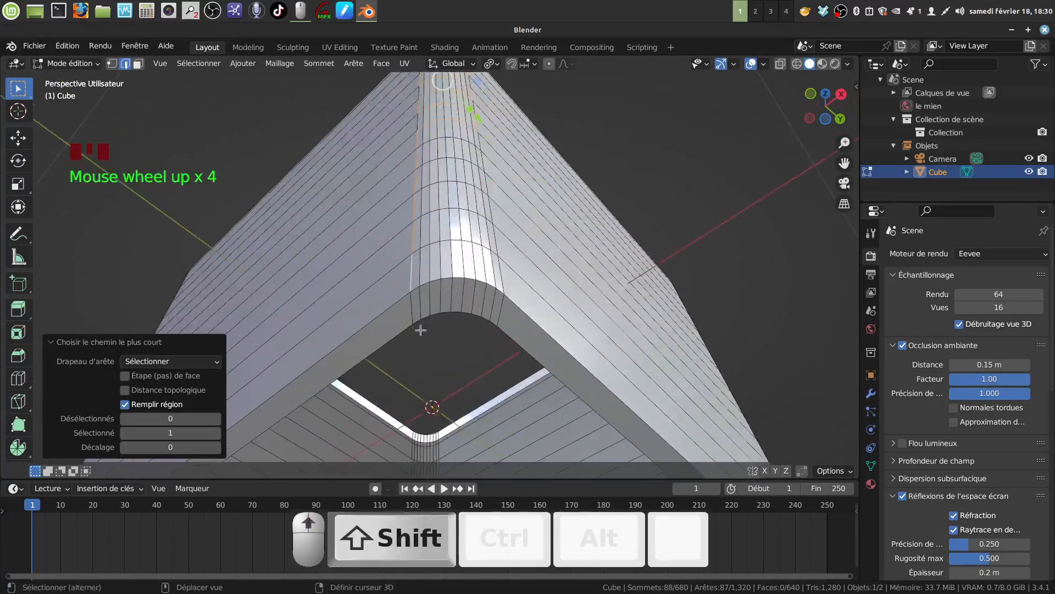
{"action": "left_click", "coordinate": [411, 311], "text": "shift"}
Bevel the selected zigzag edges with a width of about 0.000784 m and one segment
{"action": "middle_click_drag", "start_coordinate": [411, 311], "coordinate": [512, 329]}
{"action": "scroll", "coordinate": [421, 341], "scroll_direction": "up", "scroll_amount": 2}
{"action": "scroll", "coordinate": [421, 341], "scroll_direction": "up", "scroll_amount": 3}
{"action": "middle_click_drag", "start_coordinate": [512, 329], "coordinate": [470, 352], "text": "shift"}
{"action": "scroll", "coordinate": [471, 358], "scroll_direction": "up", "scroll_amount": 2}
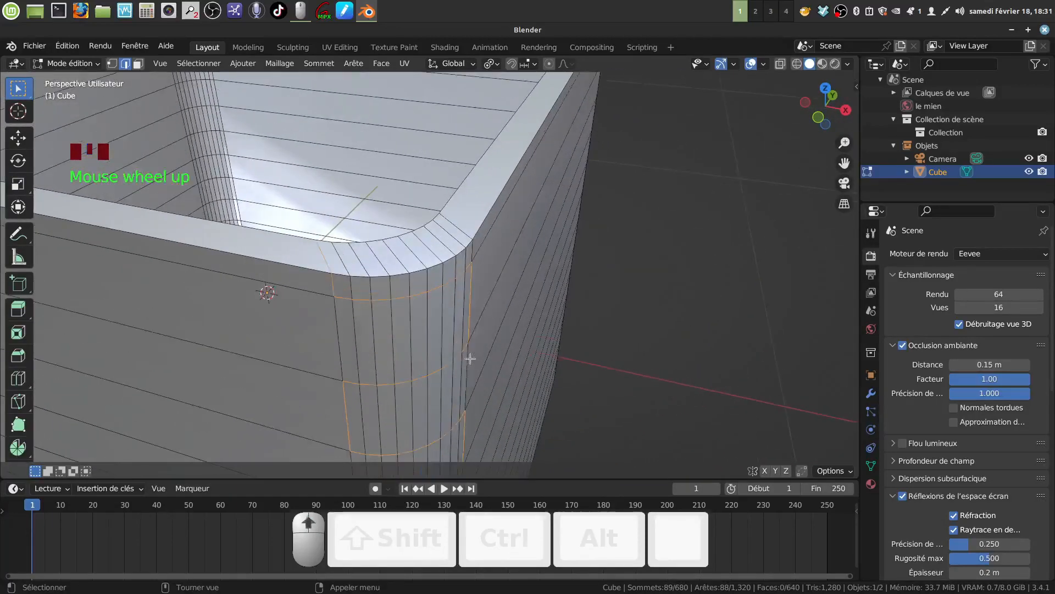
{"action": "key", "text": "ctrl+b"}
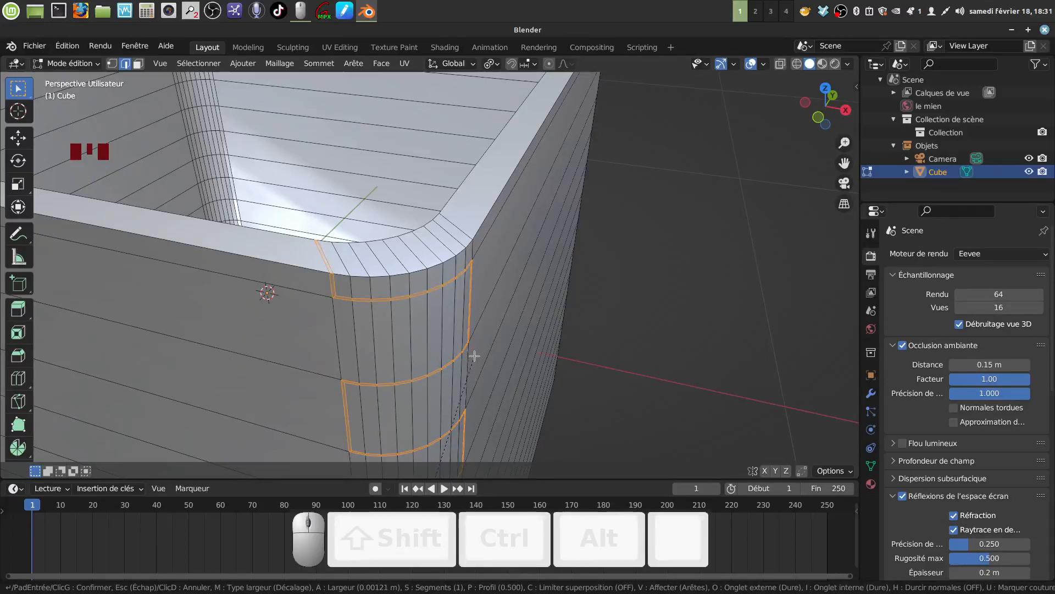
{"action": "key", "text": "shift"}
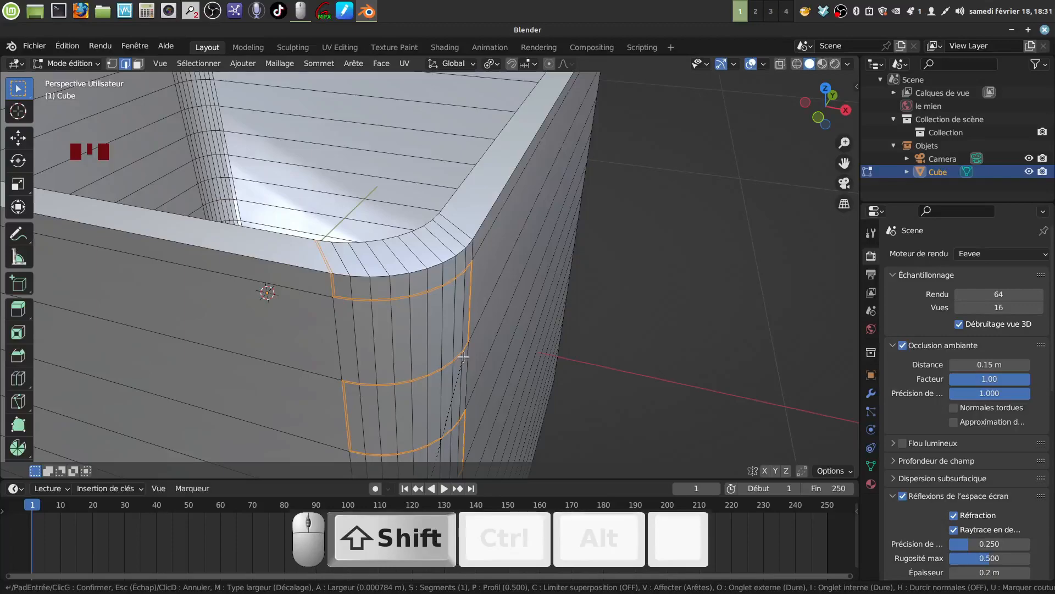
{"action": "left_click", "coordinate": [464, 357]}
In face selection mode, extrude the bevelled zigzag faces of the corner inward along their normals by about 0.015 m
{"action": "scroll", "coordinate": [474, 310], "scroll_direction": "up", "scroll_amount": 4}
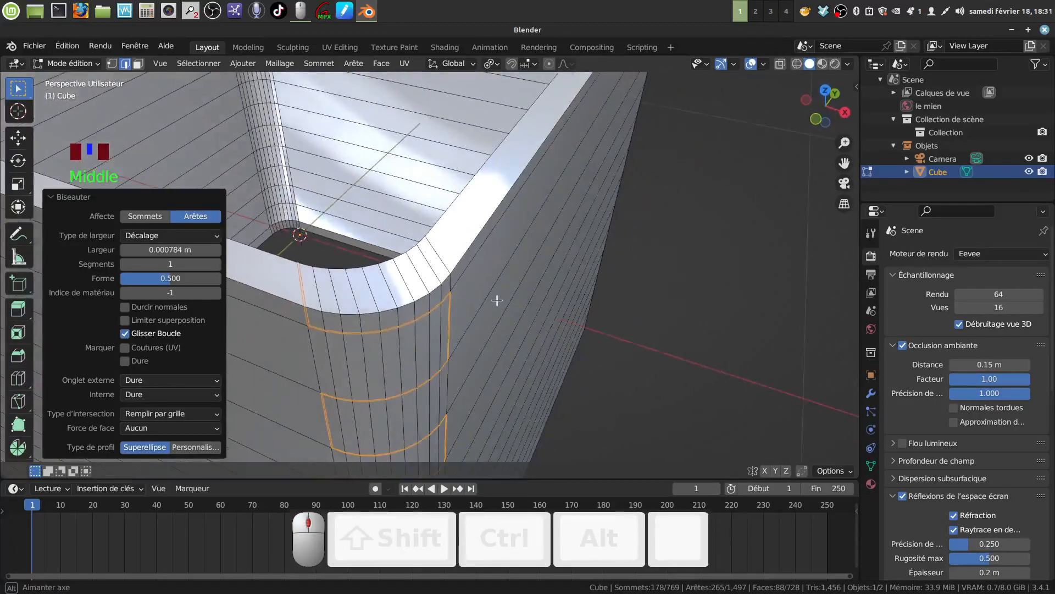
{"action": "middle_click_drag", "start_coordinate": [506, 307], "coordinate": [633, 297], "text": "shift"}
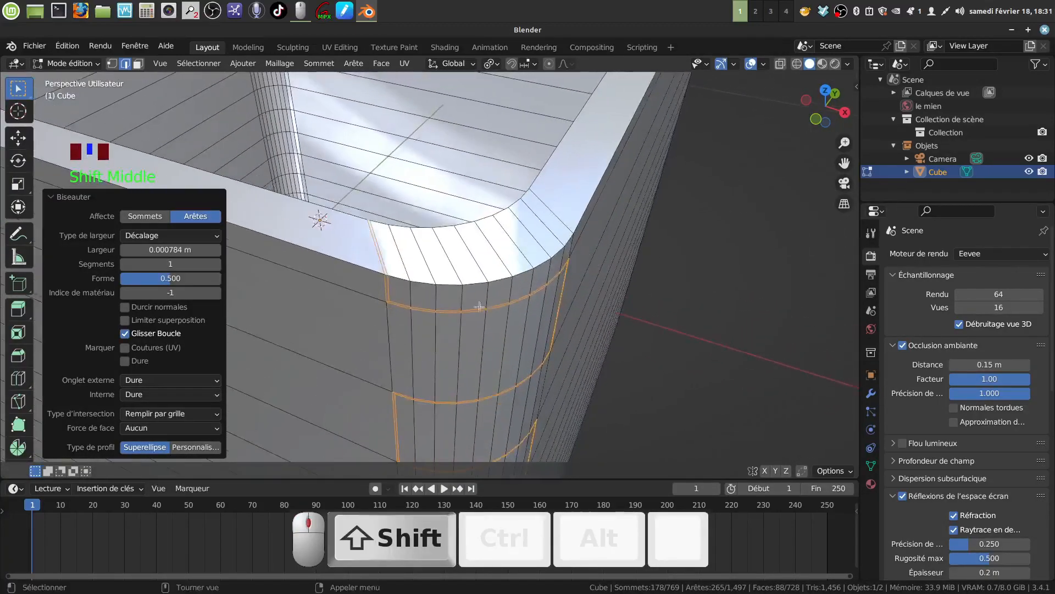
{"action": "left_click", "coordinate": [141, 65]}
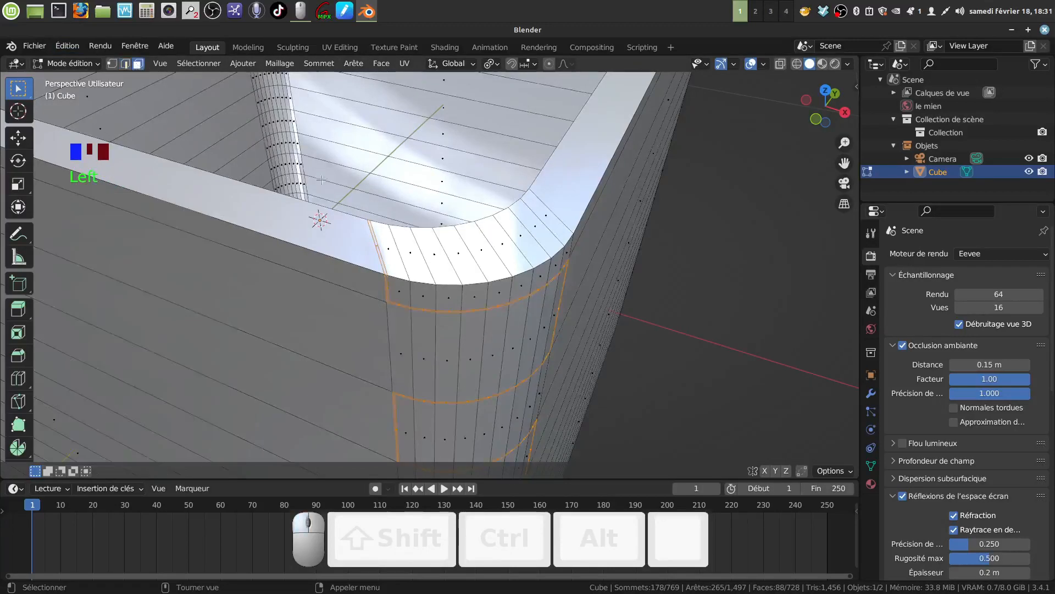
{"action": "middle_click_drag", "start_coordinate": [457, 275], "coordinate": [418, 255]}
{"action": "middle_click_drag", "start_coordinate": [419, 256], "coordinate": [415, 227], "text": "shift"}
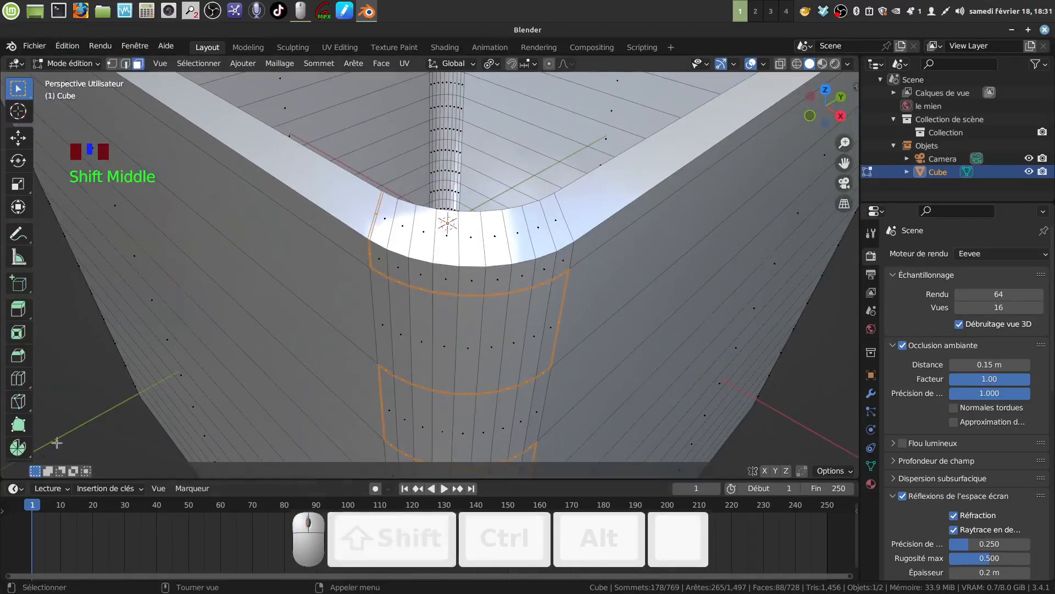
{"action": "left_click_drag", "start_coordinate": [19, 309], "coordinate": [104, 367]}
{"action": "scroll", "coordinate": [669, 295], "scroll_direction": "down", "scroll_amount": 6}
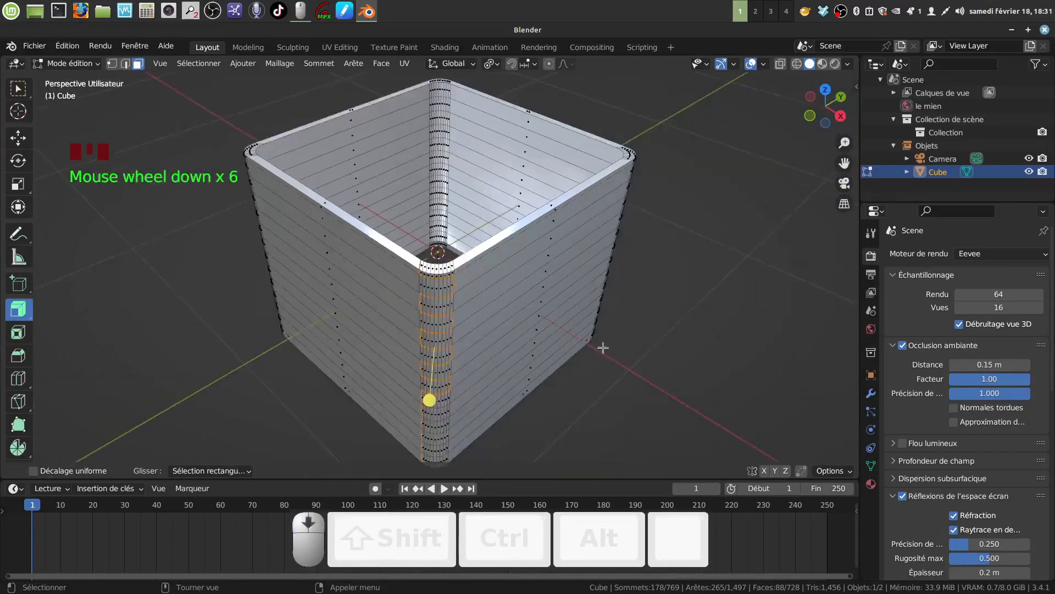
{"action": "mouse_move", "coordinate": [603, 348]}
{"action": "middle_mouse_down"}
{"action": "mouse_move", "coordinate": [594, 370]}
{"action": "mouse_move", "coordinate": [625, 372]}
{"action": "mouse_move", "coordinate": [599, 245]}
{"action": "mouse_move", "coordinate": [589, 348]}
{"action": "mouse_move", "coordinate": [608, 372]}
{"action": "mouse_move", "coordinate": [606, 338]}
{"action": "middle_mouse_up"}
{"action": "mouse_move", "coordinate": [595, 410]}
{"action": "left_mouse_down"}
{"action": "mouse_move", "coordinate": [600, 402]}
{"action": "mouse_move", "coordinate": [589, 406]}
{"action": "left_mouse_up"}
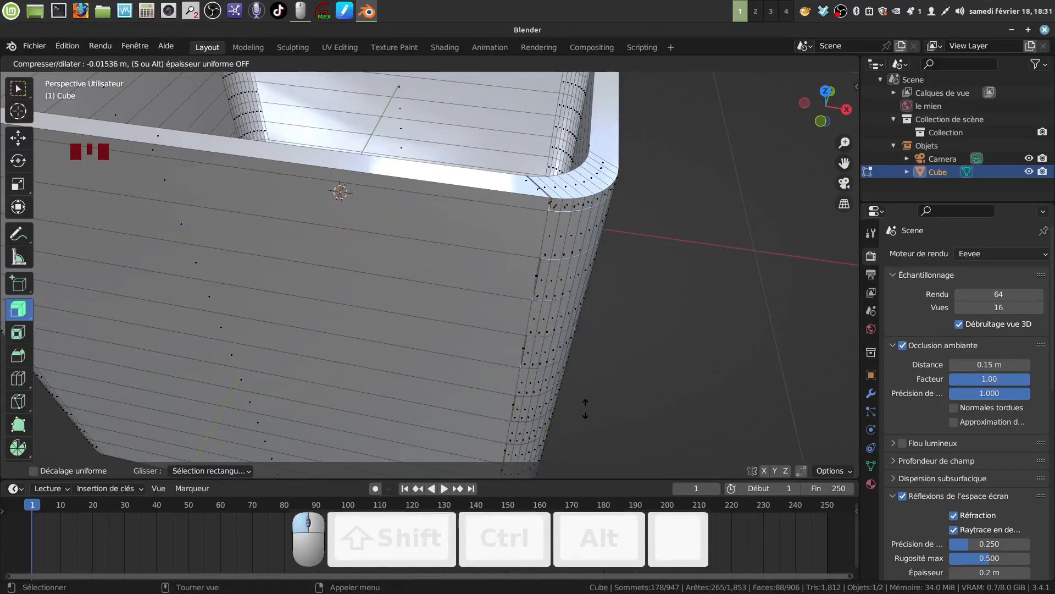
{"action": "left_click_drag", "start_coordinate": [585, 409], "coordinate": [586, 409]}
Delete the extruded zigzag faces to leave an open groove around the corner's finger joints
{"action": "middle_click_drag", "start_coordinate": [632, 242], "coordinate": [483, 257]}
{"action": "key", "text": "x"}
{"action": "left_click", "coordinate": [498, 264]}
Delete the stray face left inside the groove where it ends at the box's top rim
{"action": "middle_click_drag", "start_coordinate": [483, 257], "coordinate": [439, 313]}
{"action": "middle_click_drag", "start_coordinate": [428, 264], "coordinate": [376, 284], "text": "shift"}
{"action": "scroll", "coordinate": [377, 283], "scroll_direction": "up", "scroll_amount": 2}
{"action": "middle_click_drag", "start_coordinate": [391, 347], "coordinate": [228, 396]}
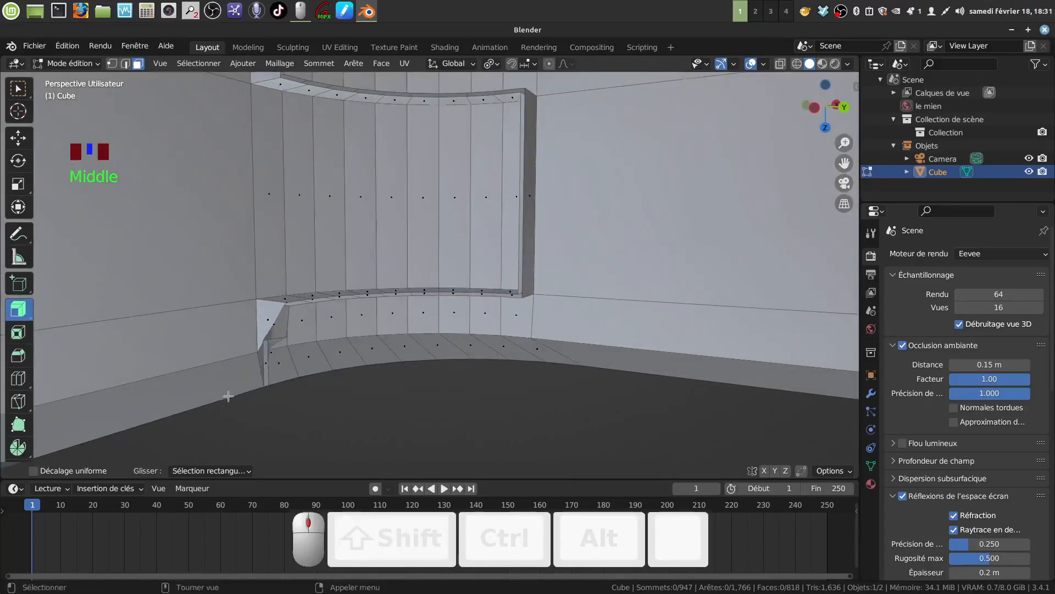
{"action": "left_click", "coordinate": [265, 364]}
{"action": "scroll", "coordinate": [290, 368], "scroll_direction": "down", "scroll_amount": 3}
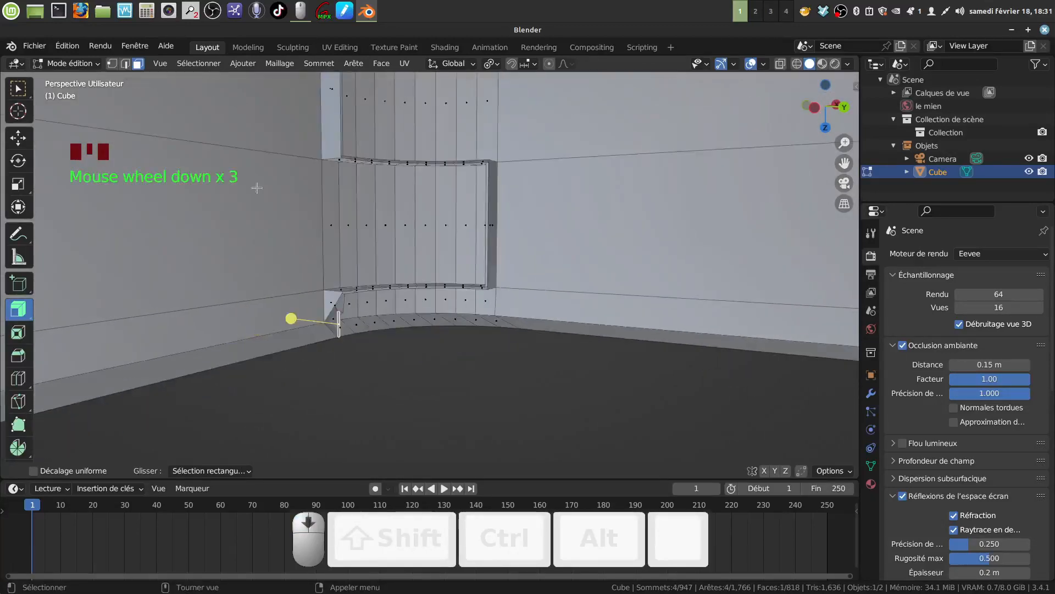
{"action": "left_click", "coordinate": [18, 89]}
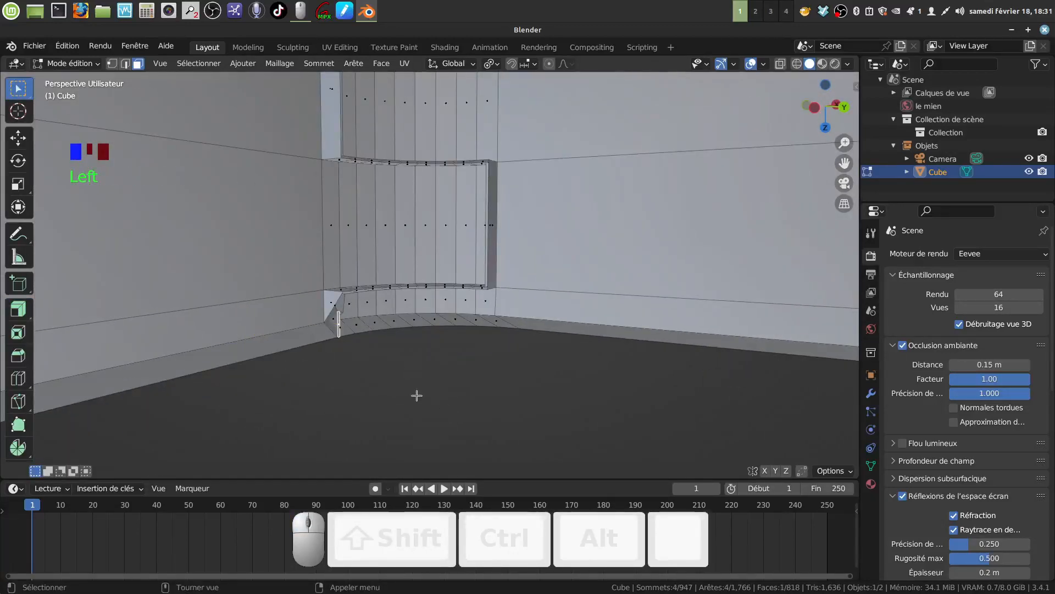
{"action": "key", "text": "x"}
{"action": "left_click", "coordinate": [387, 397]}
Delete the stray face left where the groove ends at the box's bottom rim
{"action": "scroll", "coordinate": [387, 397], "scroll_direction": "down", "scroll_amount": 5}
{"action": "middle_click_drag", "start_coordinate": [389, 308], "coordinate": [396, 401], "text": "shift"}
{"action": "scroll", "coordinate": [388, 268], "scroll_direction": "up", "scroll_amount": 4}
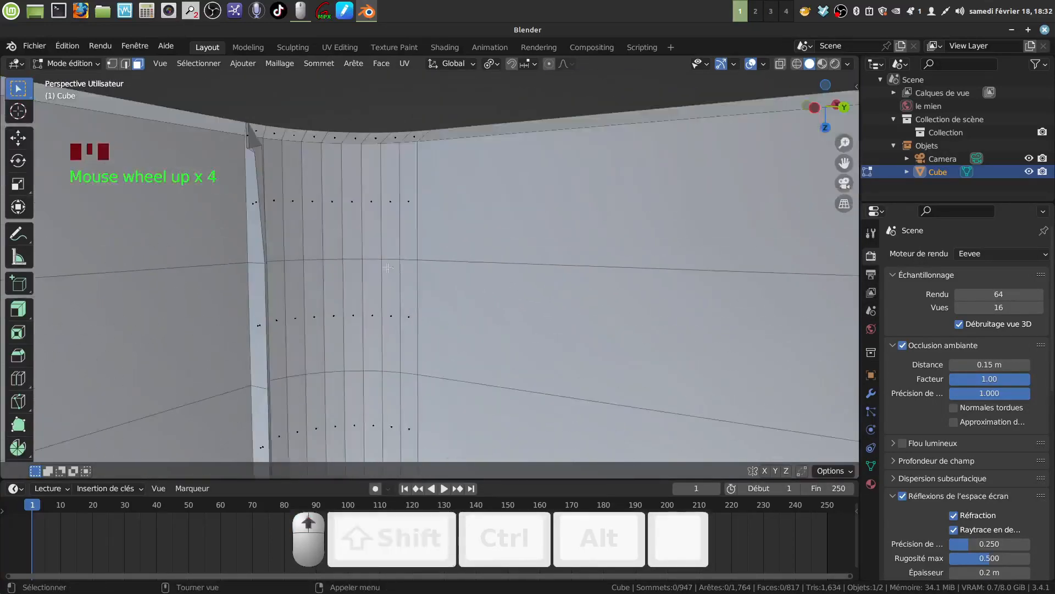
{"action": "middle_click_drag", "start_coordinate": [387, 268], "coordinate": [364, 239], "text": "shift"}
{"action": "scroll", "coordinate": [374, 308], "scroll_direction": "up", "scroll_amount": 2}
{"action": "scroll", "coordinate": [361, 275], "scroll_direction": "up", "scroll_amount": 2}
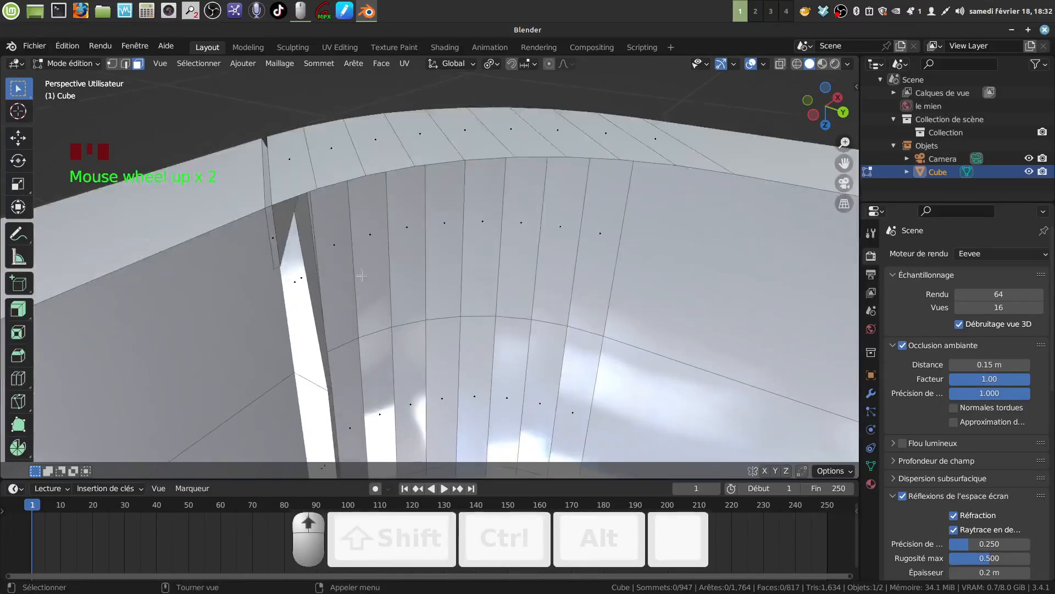
{"action": "left_click", "coordinate": [272, 236]}
{"action": "key", "text": "x"}
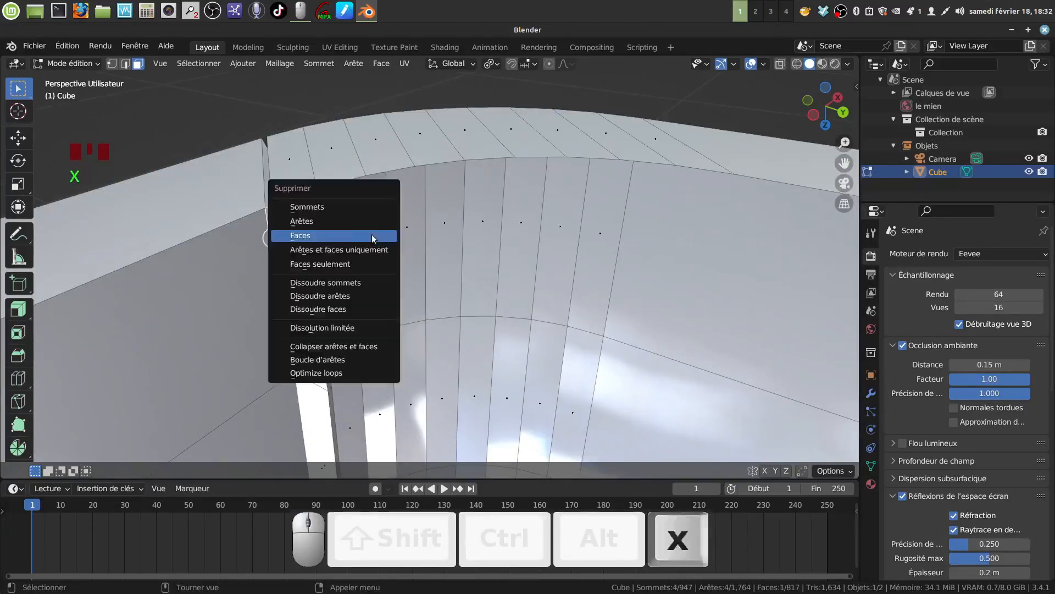
{"action": "left_click", "coordinate": [337, 241]}
Examine the box's front wall and grooved corner from the front and from several perspective angles
{"action": "middle_click_drag", "start_coordinate": [338, 240], "coordinate": [475, 220]}
{"action": "scroll", "coordinate": [362, 209], "scroll_direction": "down", "scroll_amount": 4}
{"action": "scroll", "coordinate": [476, 219], "scroll_direction": "down", "scroll_amount": 4}
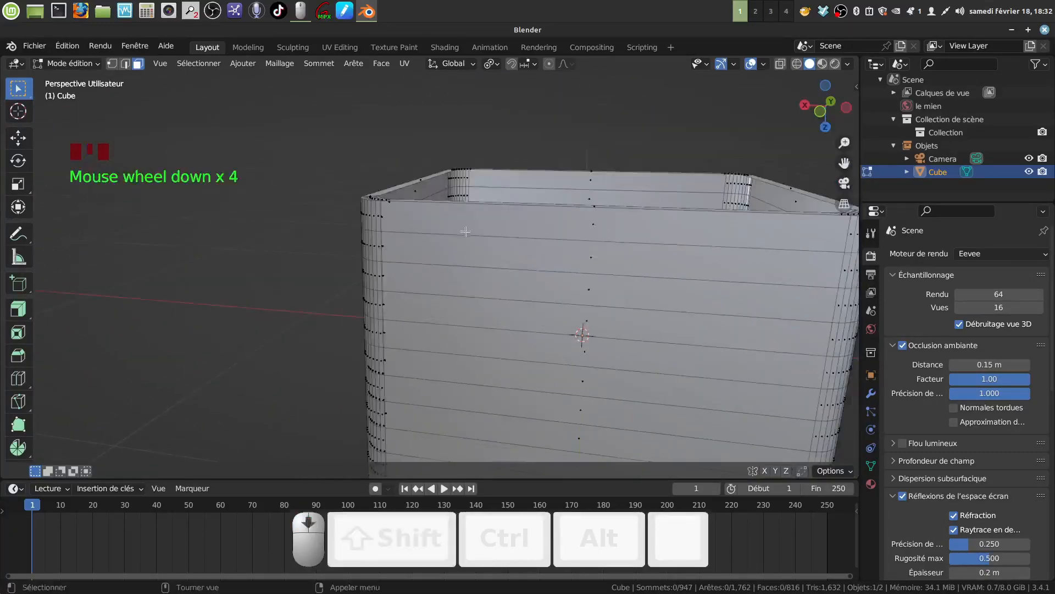
{"action": "scroll", "coordinate": [475, 219], "scroll_direction": "down", "scroll_amount": 3}
{"action": "key", "text": "KP_1"}
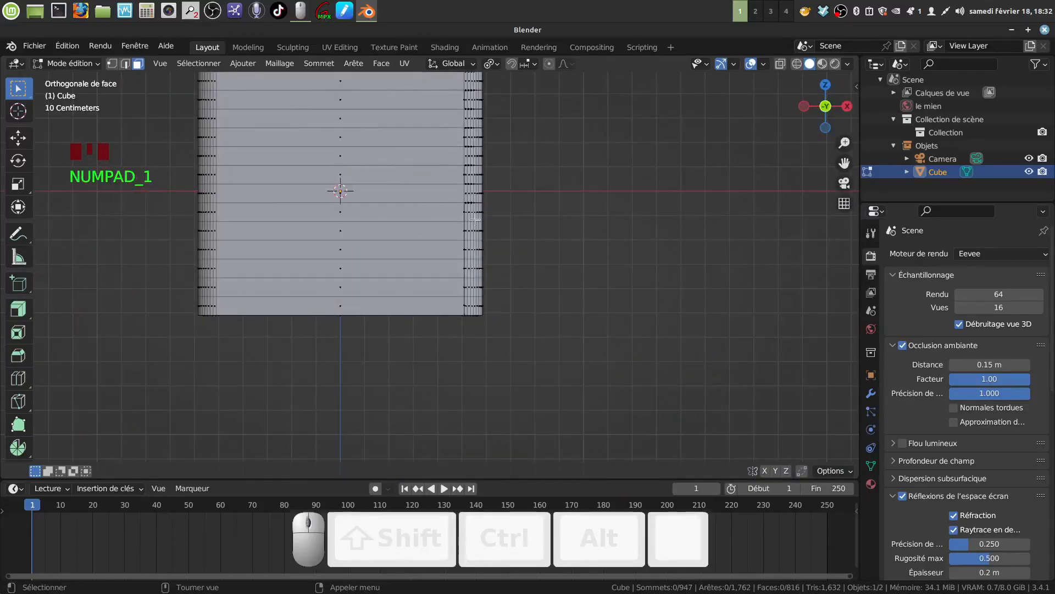
{"action": "middle_click_drag", "start_coordinate": [475, 219], "coordinate": [440, 292], "text": "shift"}
{"action": "scroll", "coordinate": [372, 296], "scroll_direction": "up", "scroll_amount": 3}
{"action": "mouse_move", "coordinate": [439, 291]}
{"action": "middle_mouse_down", "text": "shift"}
{"action": "mouse_move", "coordinate": [395, 302]}
{"action": "mouse_move", "coordinate": [412, 280]}
{"action": "mouse_move", "coordinate": [407, 305]}
{"action": "mouse_move", "coordinate": [452, 285]}
{"action": "mouse_move", "coordinate": [367, 299]}
{"action": "mouse_move", "coordinate": [356, 259]}
{"action": "mouse_move", "coordinate": [390, 251]}
{"action": "mouse_move", "coordinate": [435, 279]}
{"action": "middle_mouse_up", "text": "shift"}
{"action": "scroll", "coordinate": [411, 280], "scroll_direction": "down", "scroll_amount": 1}
{"action": "scroll", "coordinate": [412, 280], "scroll_direction": "down", "scroll_amount": 3}
{"action": "scroll", "coordinate": [407, 306], "scroll_direction": "up", "scroll_amount": 3}
{"action": "middle_click_drag", "start_coordinate": [390, 238], "coordinate": [361, 262]}
{"action": "middle_click_drag", "start_coordinate": [376, 250], "coordinate": [377, 250], "text": "shift"}
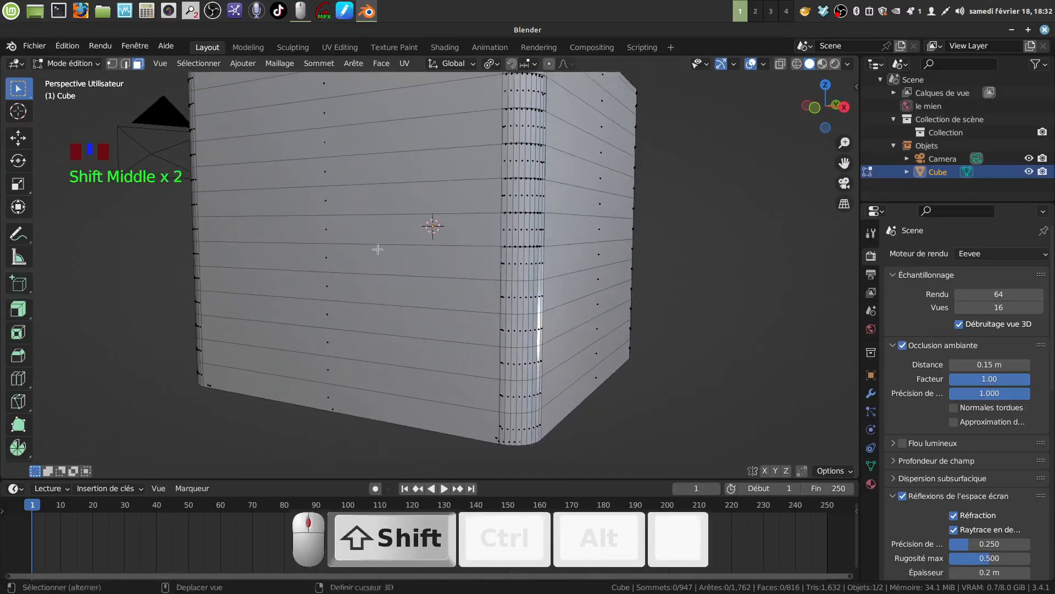
{"action": "scroll", "coordinate": [410, 285], "scroll_direction": "up", "scroll_amount": 2}
{"action": "mouse_move", "coordinate": [410, 284]}
{"action": "middle_mouse_down"}
{"action": "mouse_move", "coordinate": [448, 280]}
{"action": "mouse_move", "coordinate": [379, 286]}
{"action": "mouse_move", "coordinate": [538, 218]}
{"action": "middle_mouse_up"}
{"action": "middle_click_drag", "start_coordinate": [517, 251], "coordinate": [504, 260]}
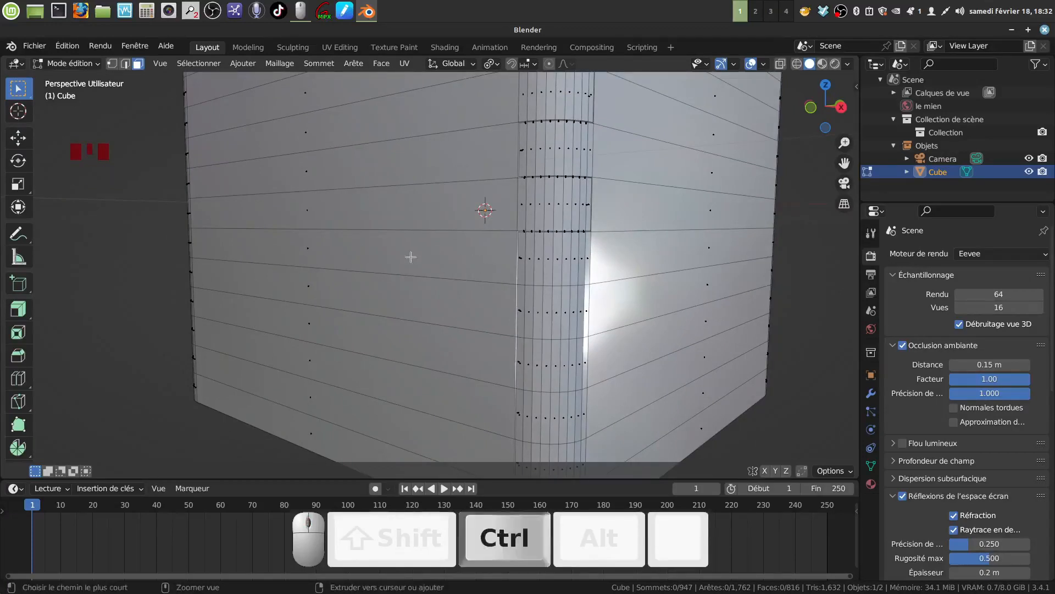
Add a horizontal loop cut around the box walls slightly below mid-height
{"action": "key", "text": "ctrl+r"}
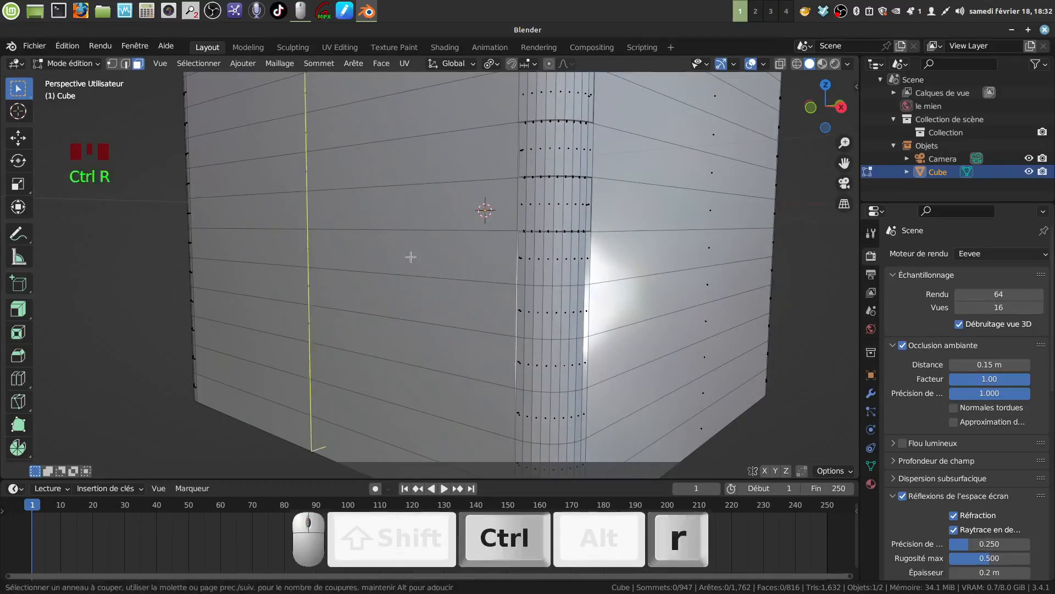
{"action": "left_click", "coordinate": [192, 243]}
{"action": "middle_click_drag", "start_coordinate": [408, 266], "coordinate": [437, 299]}
{"action": "scroll", "coordinate": [423, 285], "scroll_direction": "down", "scroll_amount": 3}
Delete the six front wall faces from just below the new loop cut down to the base
{"action": "left_click", "coordinate": [137, 65]}
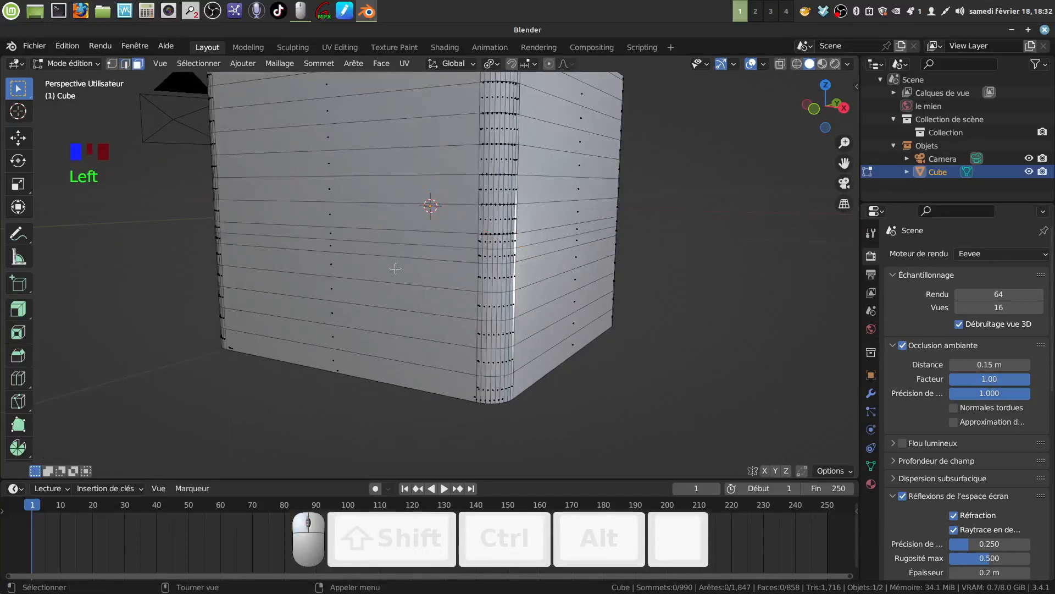
{"action": "left_click", "coordinate": [409, 250], "text": "shift"}
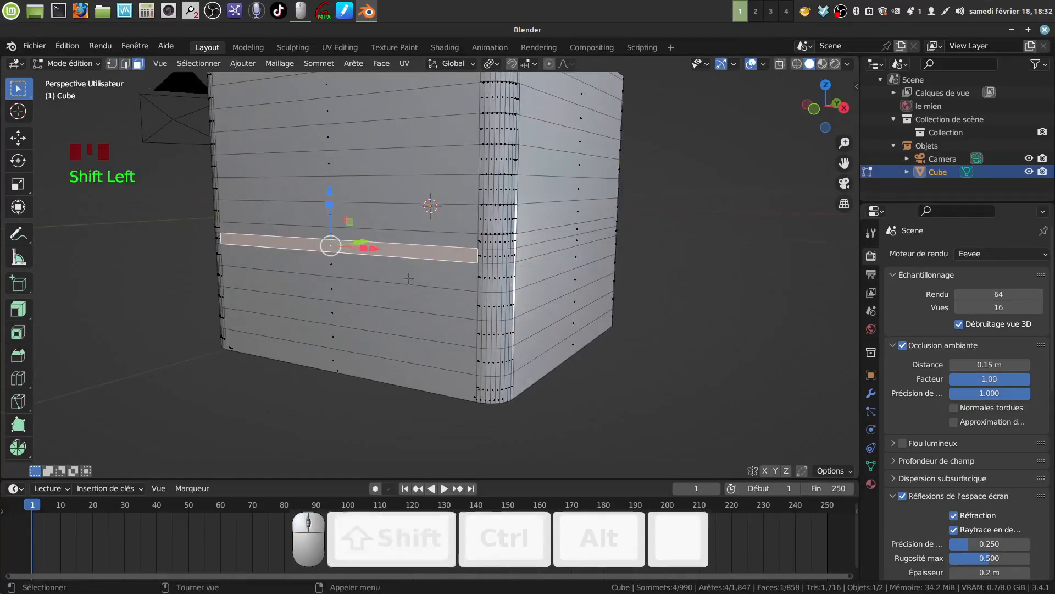
{"action": "key", "text": "c"}
{"action": "left_click_drag", "start_coordinate": [407, 279], "coordinate": [391, 361]}
{"action": "right_click", "coordinate": [338, 426]}
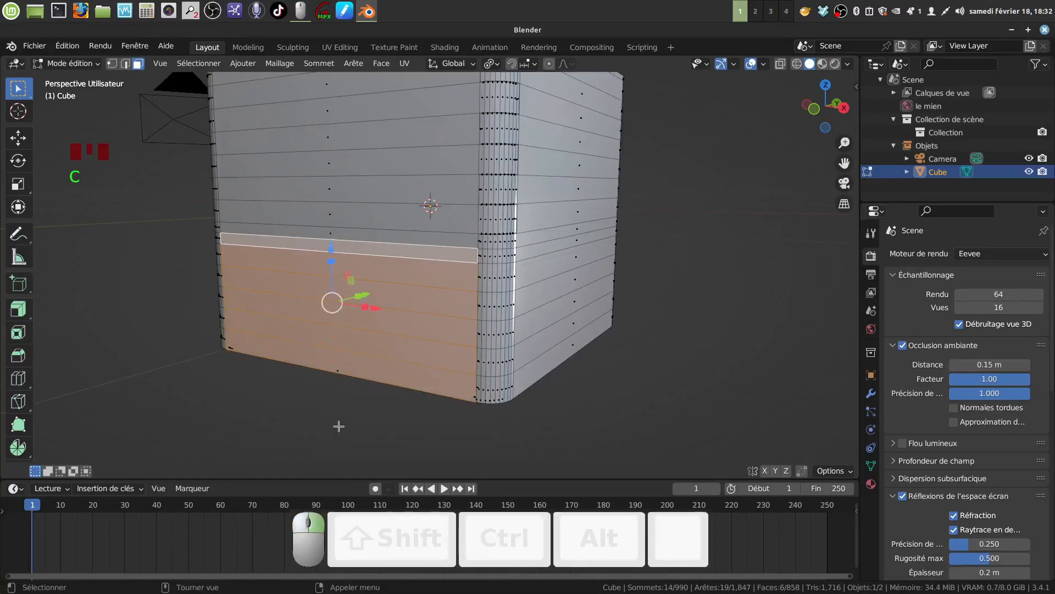
{"action": "key", "text": "x"}
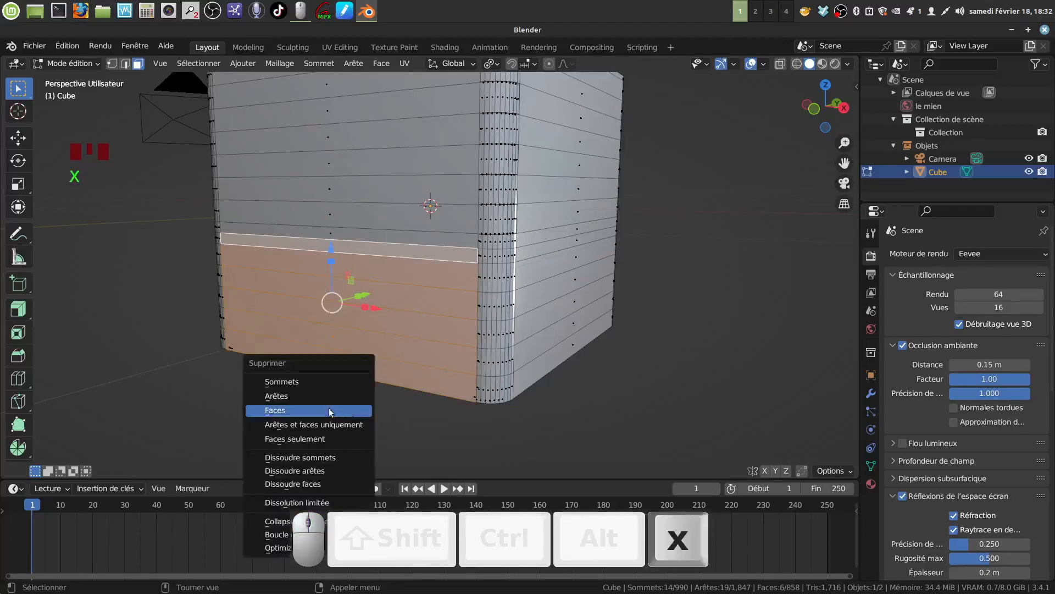
{"action": "left_click", "coordinate": [299, 411]}
Delete the bottom rim face that still spans the front opening
{"action": "middle_click_drag", "start_coordinate": [299, 410], "coordinate": [401, 299]}
{"action": "middle_click_drag", "start_coordinate": [384, 364], "coordinate": [378, 336], "text": "shift"}
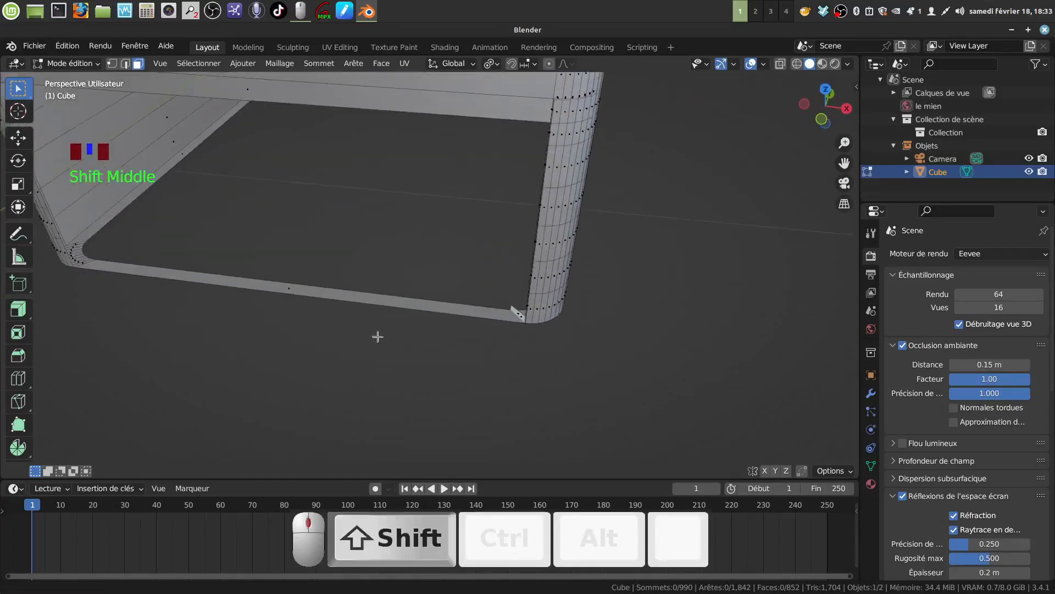
{"action": "left_click", "coordinate": [351, 299]}
{"action": "key", "text": "x"}
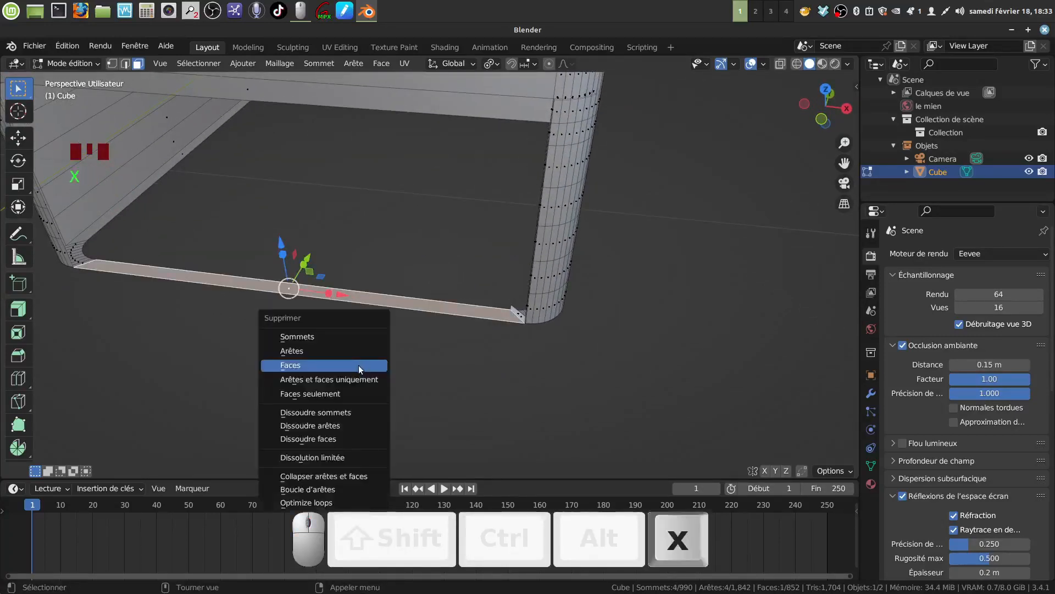
{"action": "left_click", "coordinate": [360, 368]}
Examine the box in Object Mode, checking the finger-joint corner and the open lower front
{"action": "scroll", "coordinate": [408, 325], "scroll_direction": "down", "scroll_amount": 4}
{"action": "middle_click_drag", "start_coordinate": [408, 325], "coordinate": [496, 257]}
{"action": "scroll", "coordinate": [438, 343], "scroll_direction": "up", "scroll_amount": 4}
{"action": "key", "text": "Tab"}
{"action": "scroll", "coordinate": [470, 260], "scroll_direction": "down", "scroll_amount": 3}
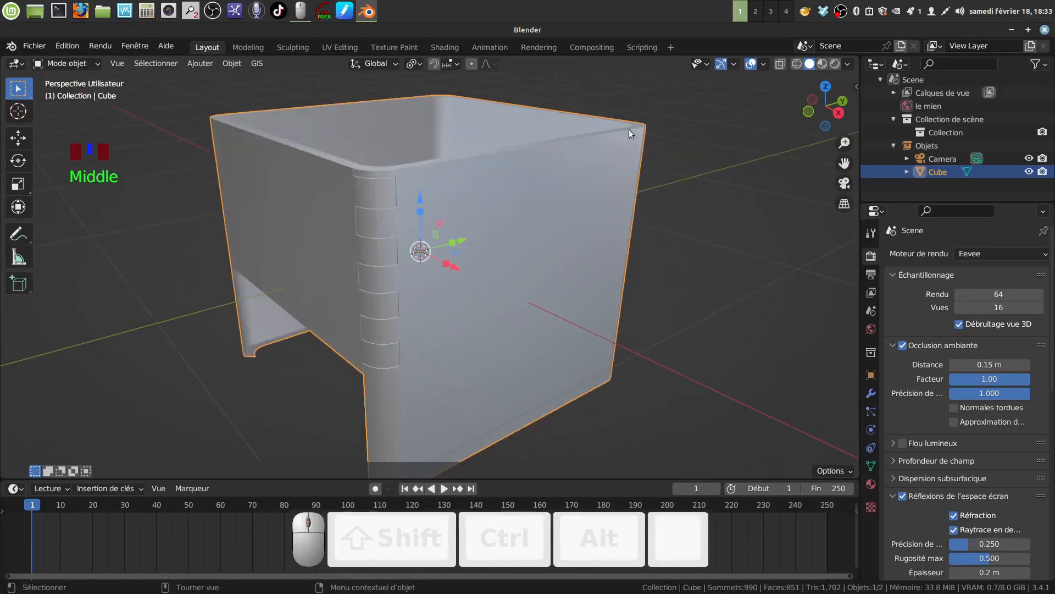
{"action": "middle_click_drag", "start_coordinate": [428, 265], "coordinate": [387, 317]}
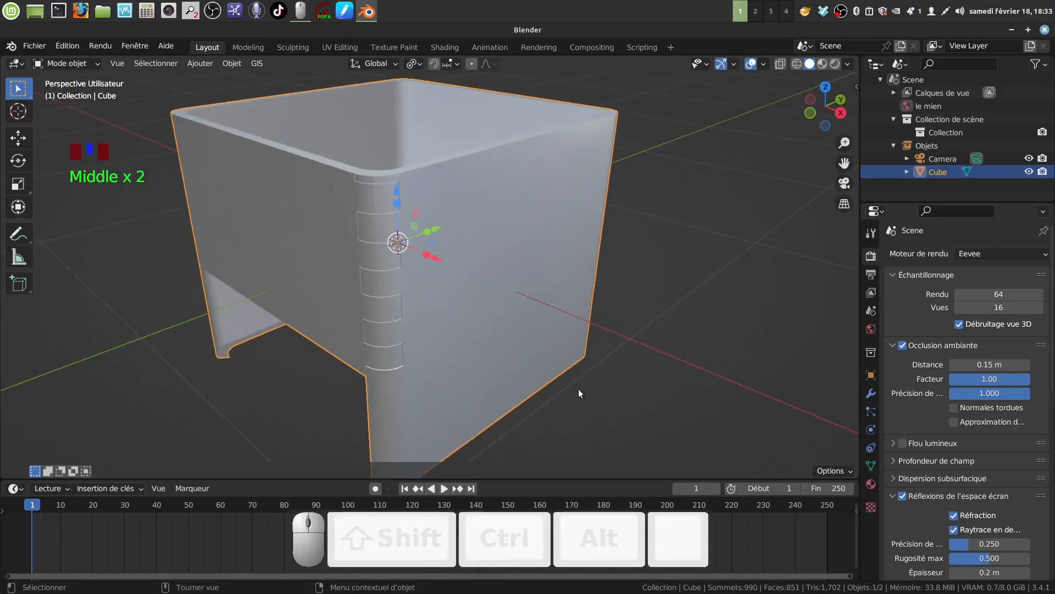
{"action": "middle_click_drag", "start_coordinate": [578, 388], "coordinate": [563, 337]}
{"action": "scroll", "coordinate": [470, 253], "scroll_direction": "down", "scroll_amount": 1}
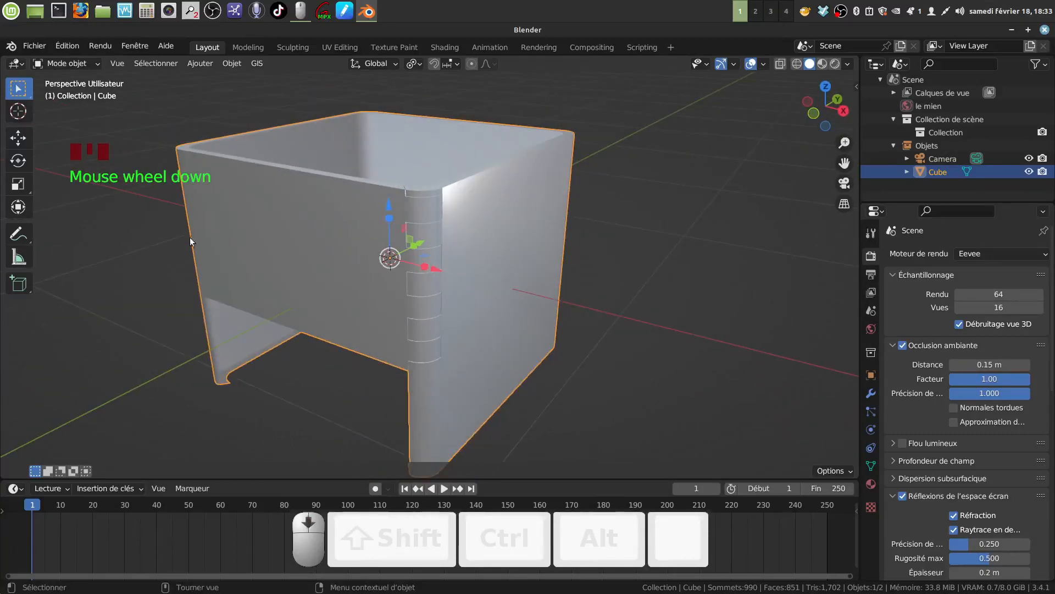
{"action": "middle_click_drag", "start_coordinate": [189, 238], "coordinate": [402, 232]}
In Edit Mode with edge selection, select the next corner's right-hand top rim edge and the short vertical edge below it
{"action": "key", "text": "Tab"}
{"action": "scroll", "coordinate": [487, 238], "scroll_direction": "up", "scroll_amount": 1}
{"action": "scroll", "coordinate": [486, 259], "scroll_direction": "up", "scroll_amount": 4}
{"action": "scroll", "coordinate": [441, 293], "scroll_direction": "up", "scroll_amount": 2}
{"action": "left_click", "coordinate": [125, 63]}
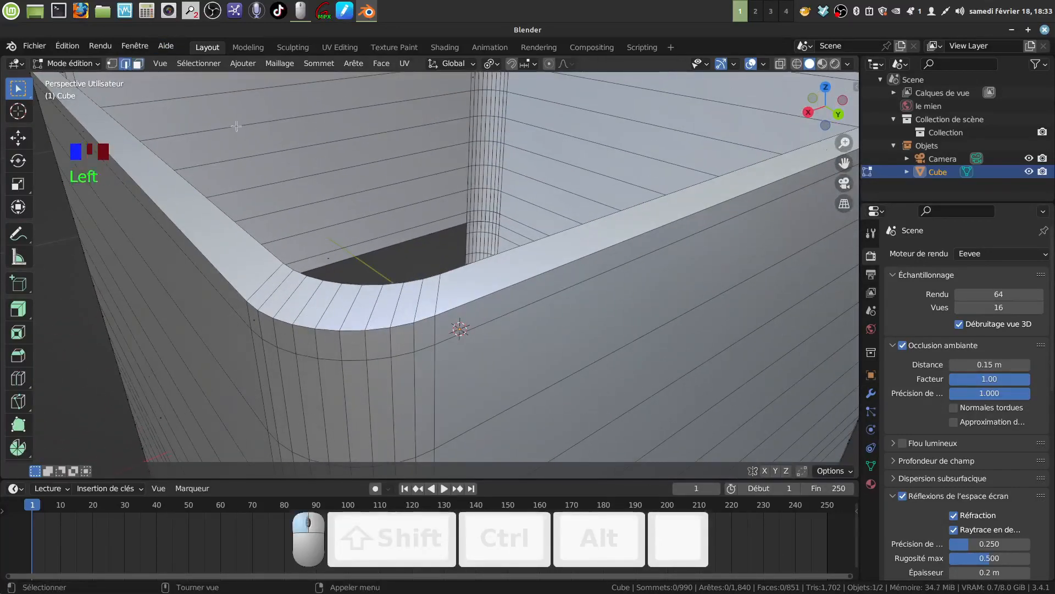
{"action": "left_click", "coordinate": [436, 295]}
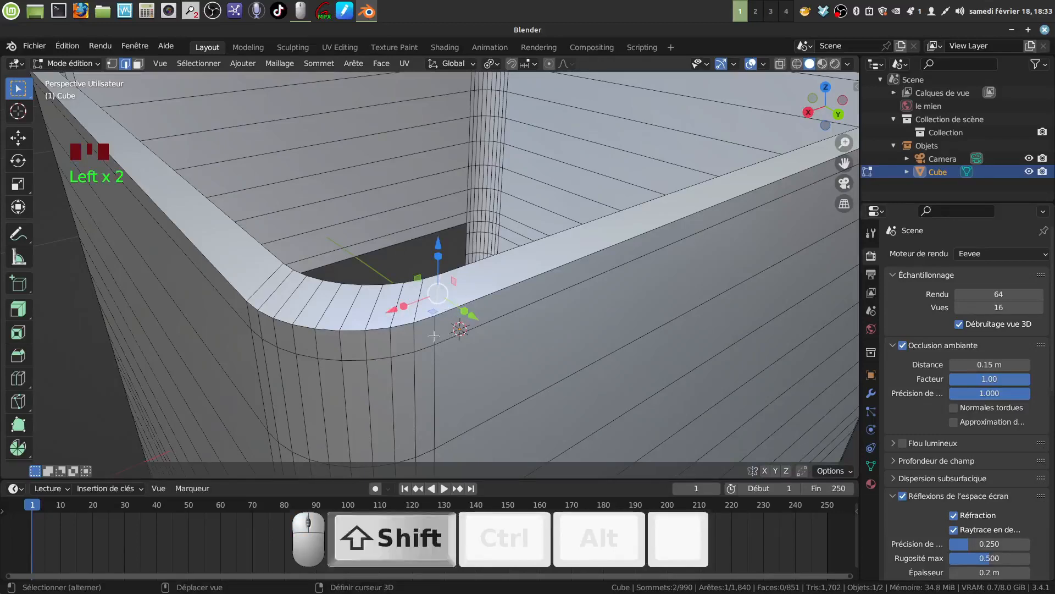
{"action": "left_click", "coordinate": [437, 339], "text": "shift"}
{"action": "middle_click_drag", "start_coordinate": [437, 338], "coordinate": [531, 313], "text": "shift"}
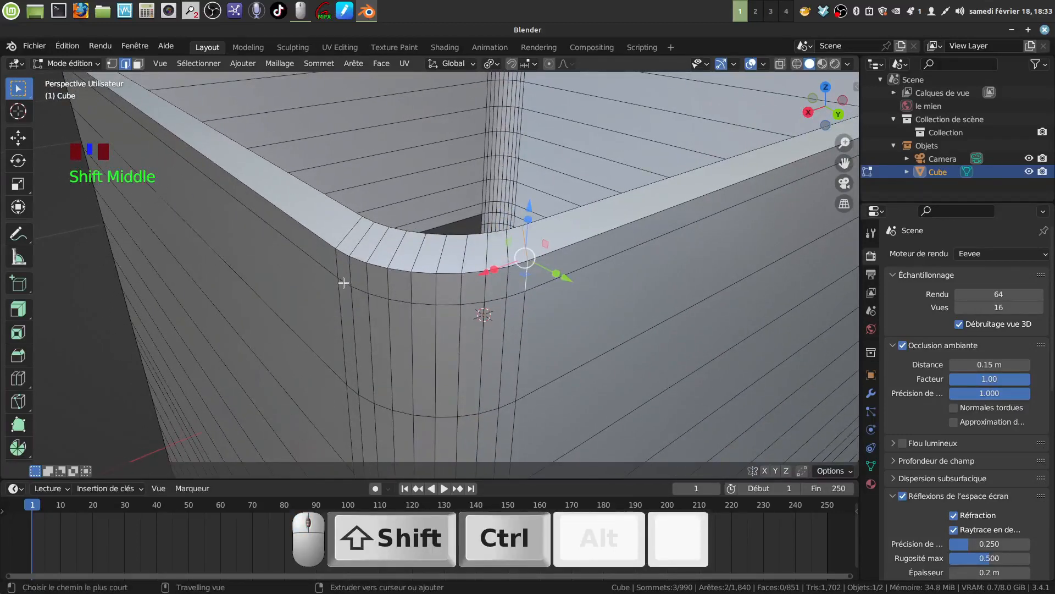
{"action": "left_click", "coordinate": [343, 282], "text": "ctrl+shift"}
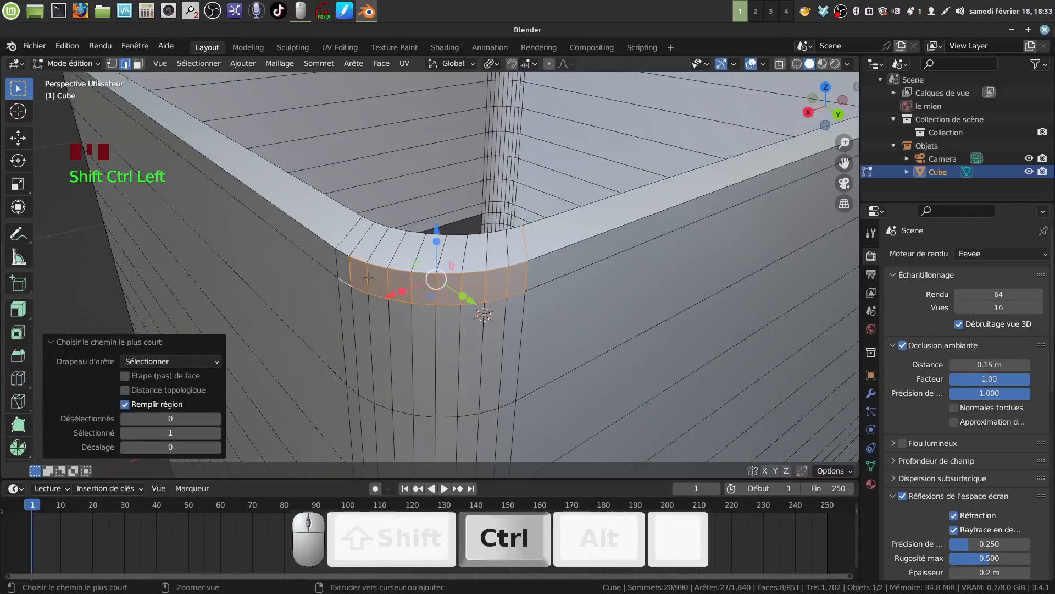
{"action": "key", "text": "ctrl+z"}
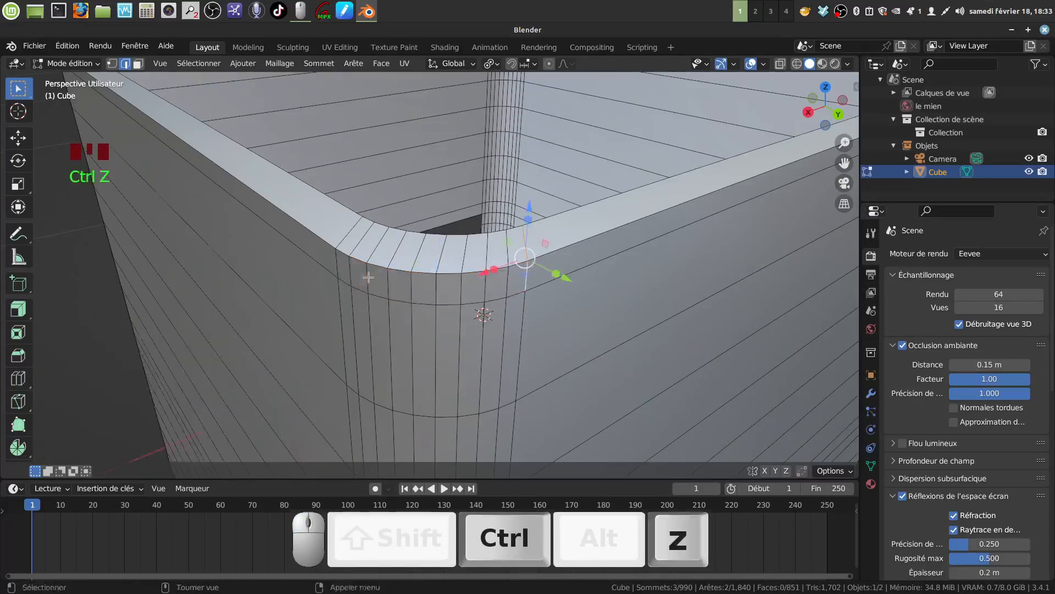
Extend the zigzag selection across this corner's first horizontal row, down its left vertical edge and across the second row
{"action": "left_click", "coordinate": [508, 307], "text": "shift"}
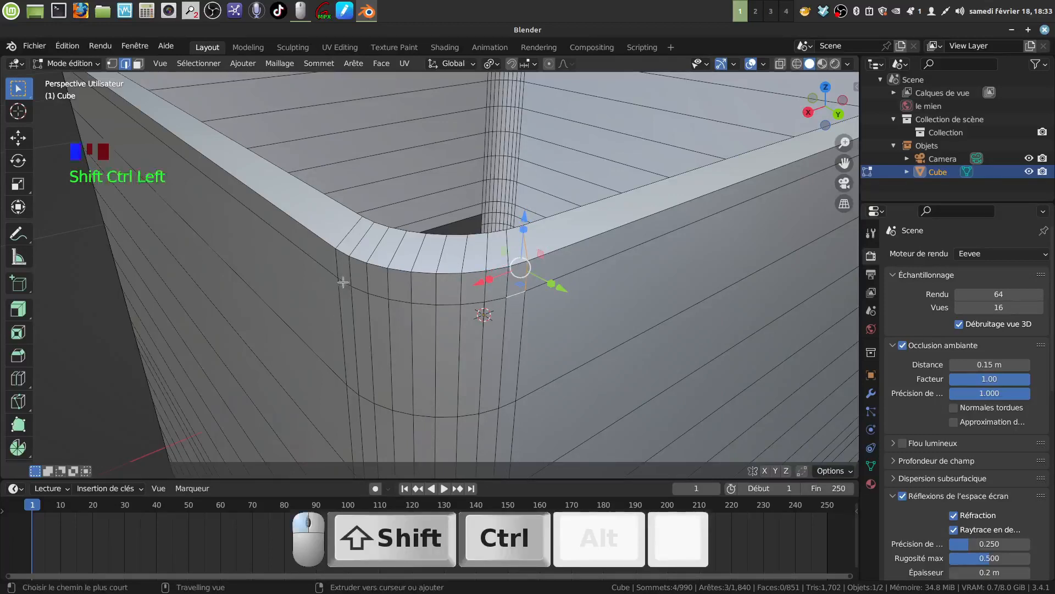
{"action": "left_click", "coordinate": [344, 335], "text": "ctrl+shift"}
{"action": "middle_click_drag", "start_coordinate": [344, 335], "coordinate": [401, 328], "text": "shift"}
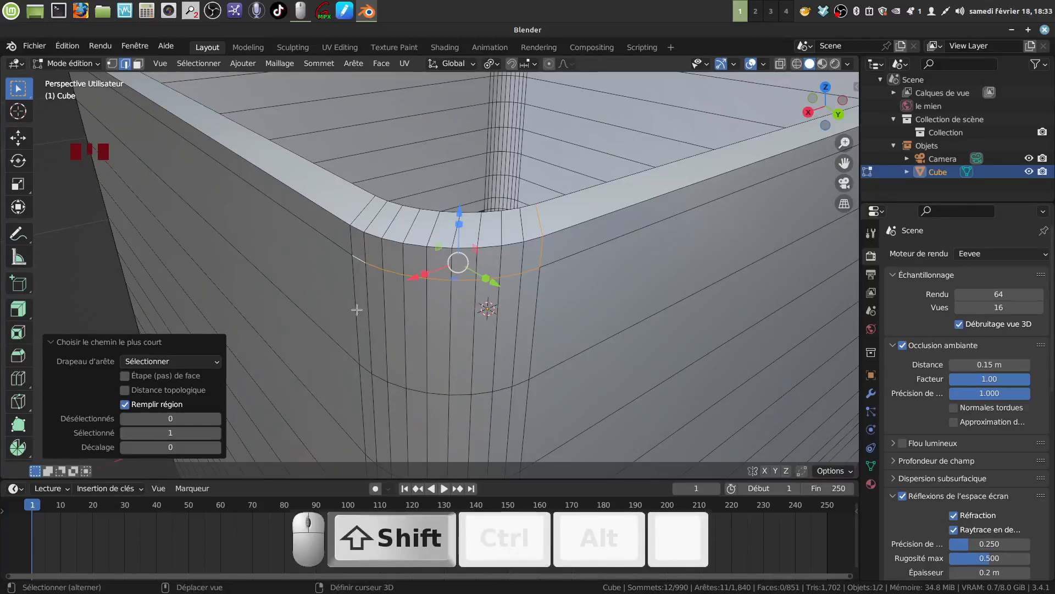
{"action": "left_click", "coordinate": [357, 310], "text": "shift"}
{"action": "left_click", "coordinate": [369, 370], "text": "shift"}
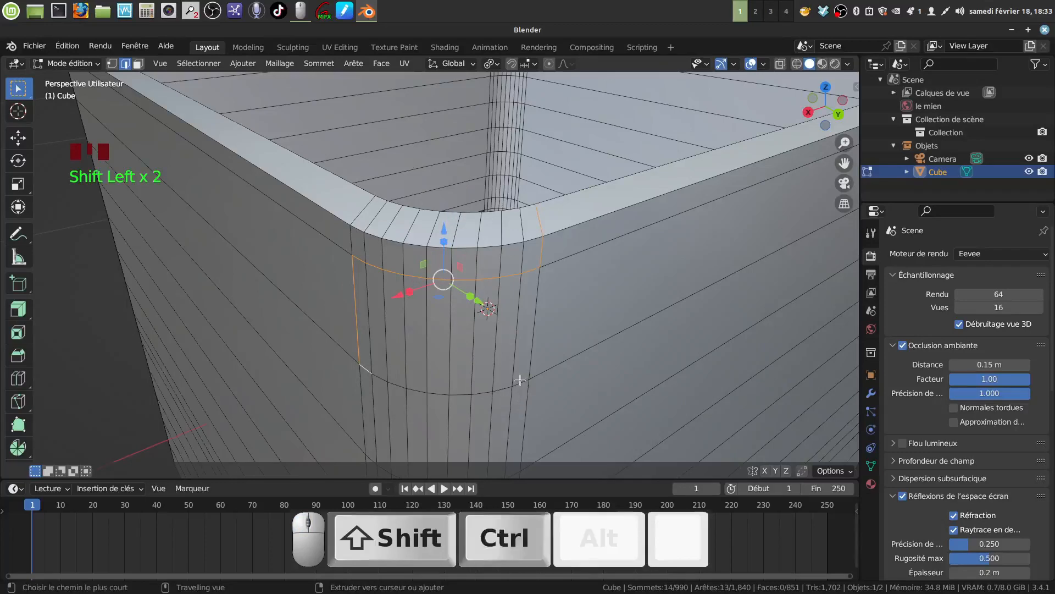
{"action": "left_click", "coordinate": [520, 380], "text": "ctrl+shift"}
{"action": "middle_click_drag", "start_coordinate": [520, 380], "coordinate": [524, 347], "text": "shift"}
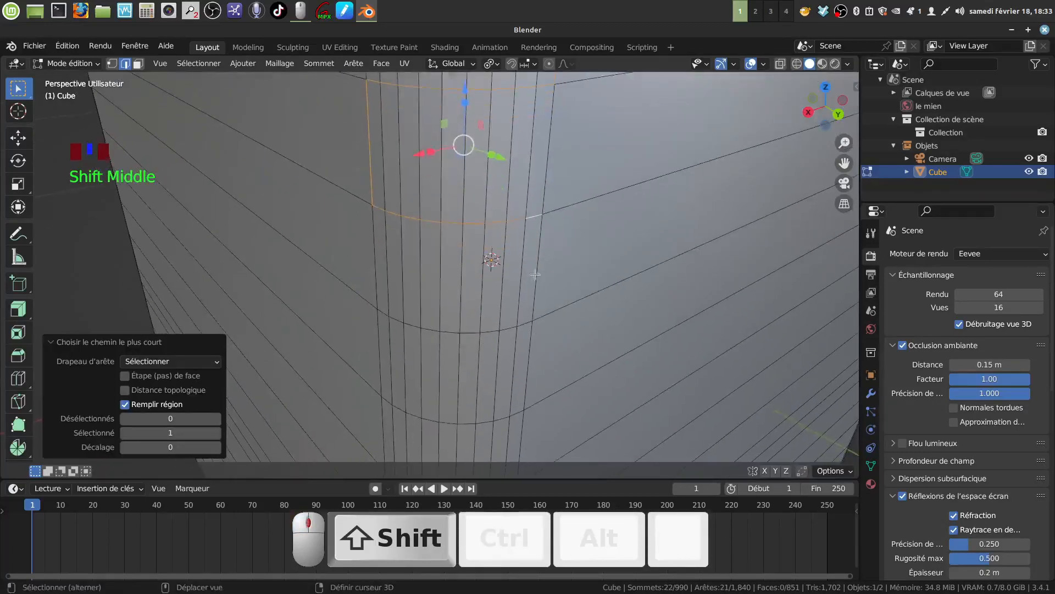
Extend the zigzag edge selection down the corner's right side, across the third row, down the left side and across the fourth row
{"action": "left_click", "coordinate": [523, 348], "text": "shift"}
{"action": "left_click", "coordinate": [520, 324], "text": "shift"}
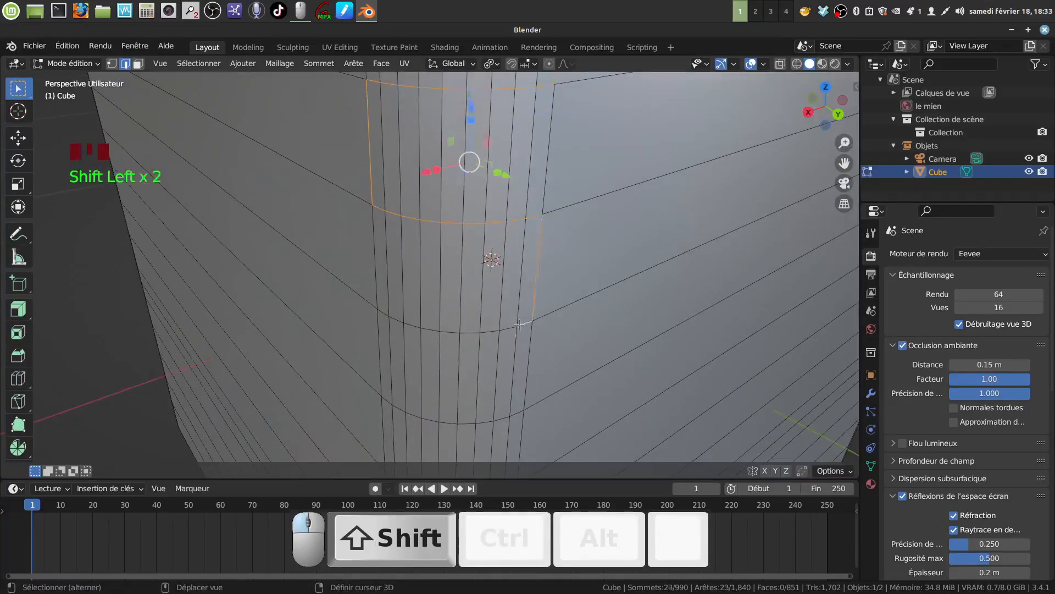
{"action": "left_click", "coordinate": [384, 312], "text": "ctrl+shift"}
{"action": "left_click", "coordinate": [390, 375], "text": "shift"}
{"action": "left_click", "coordinate": [384, 404], "text": "shift"}
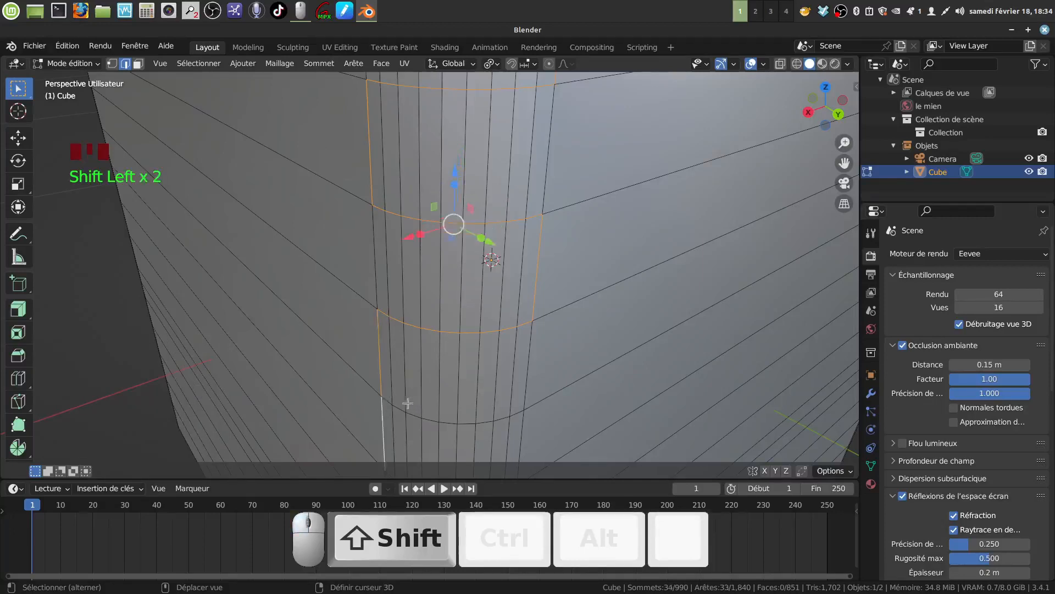
{"action": "left_click", "coordinate": [384, 409], "text": "shift"}
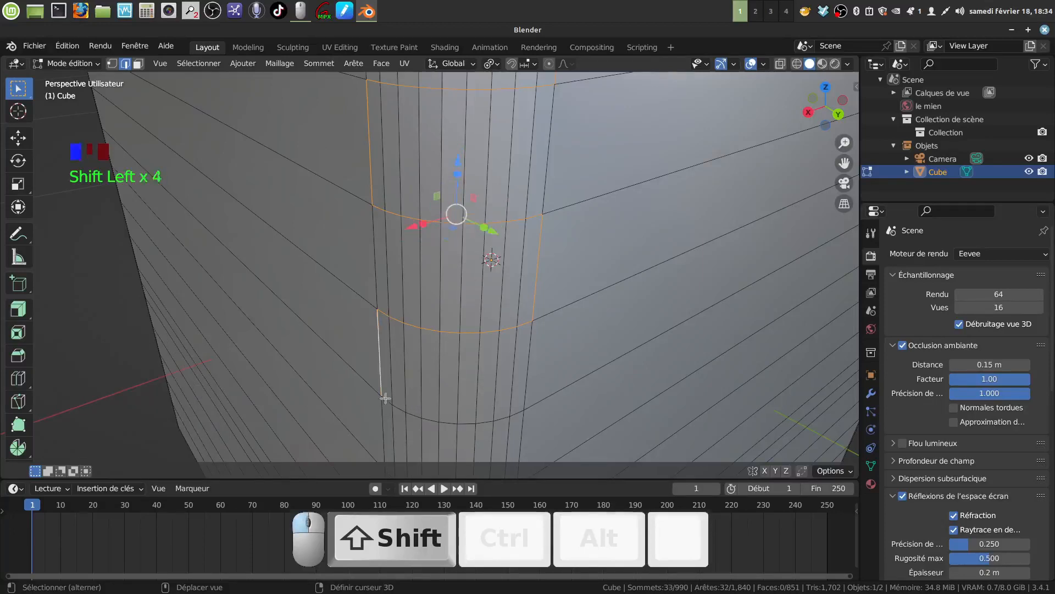
{"action": "left_click", "coordinate": [519, 419], "text": "ctrl+shift"}
Add the next right vertical edge, the fifth row, the left vertical edge below it and the sixth row to the zigzag selection
{"action": "middle_click_drag", "start_coordinate": [520, 418], "coordinate": [536, 291], "text": "shift"}
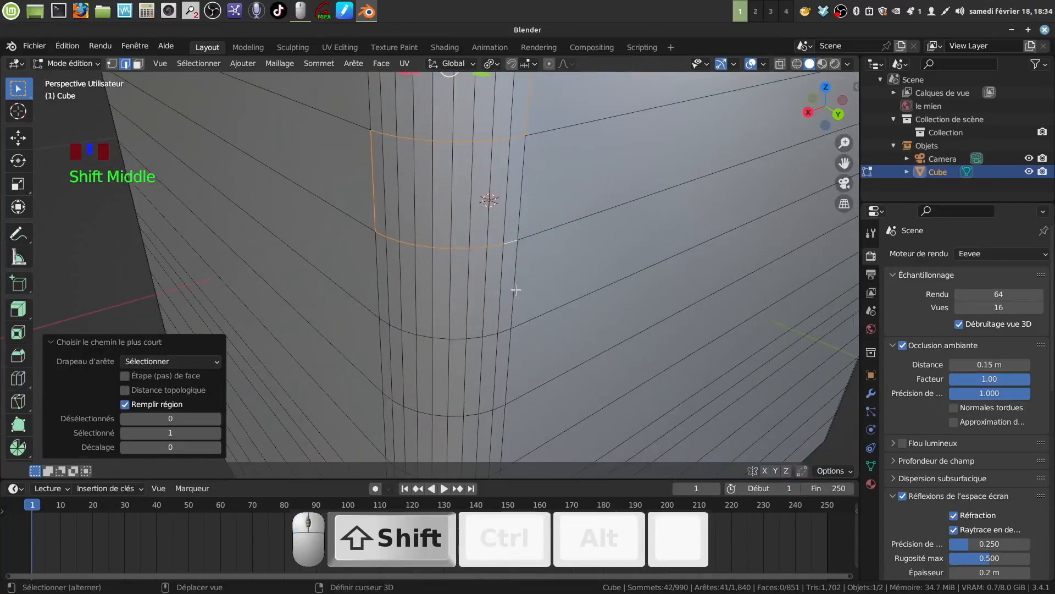
{"action": "left_click", "coordinate": [515, 290], "text": "shift"}
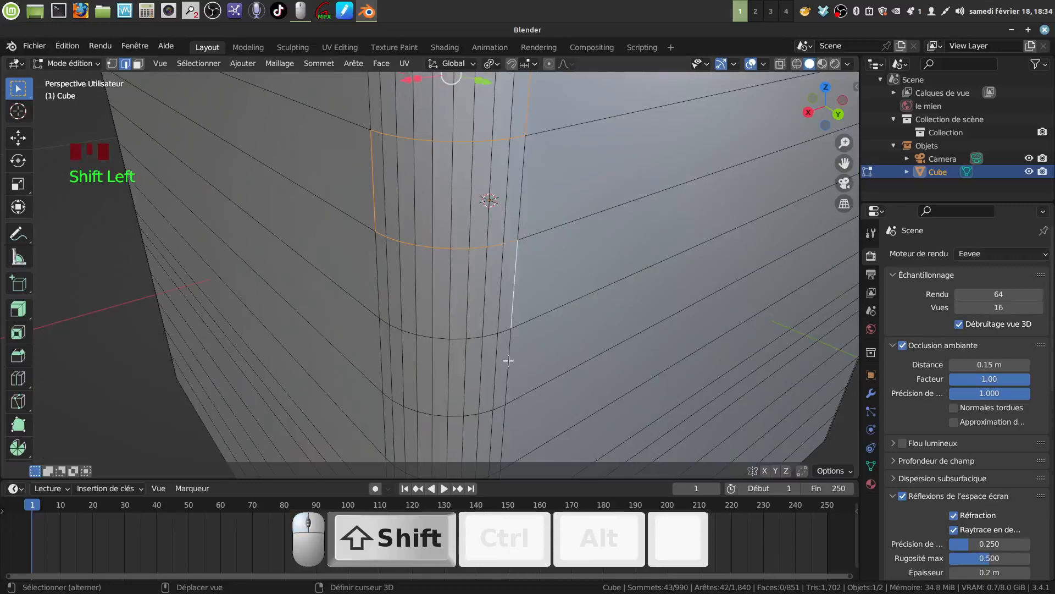
{"action": "left_click", "coordinate": [384, 322], "text": "ctrl+shift"}
{"action": "left_click", "coordinate": [383, 372], "text": "shift"}
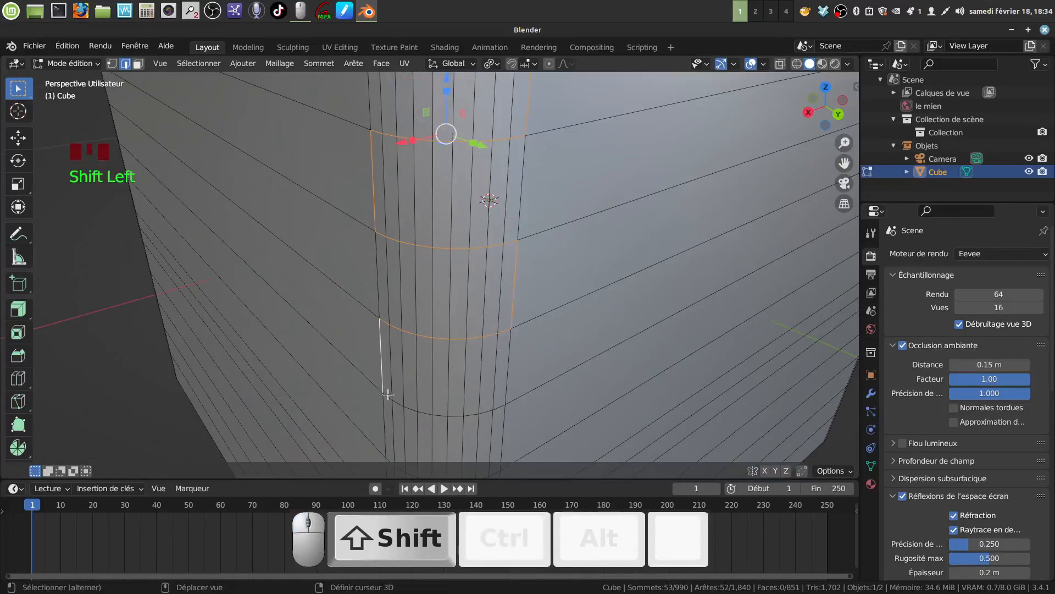
{"action": "left_click", "coordinate": [500, 406], "text": "ctrl+shift"}
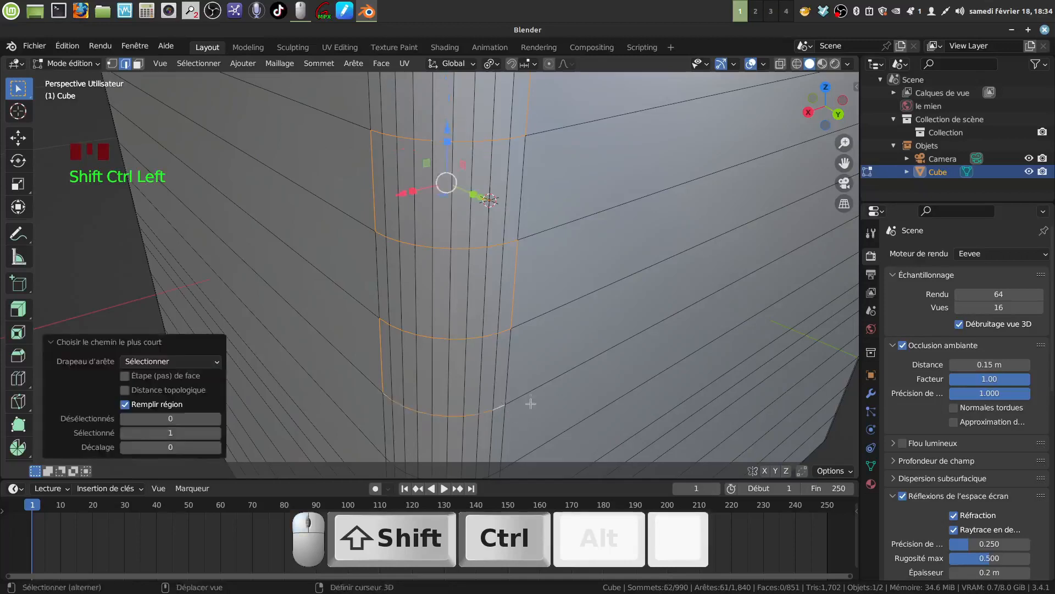
Continue the zigzag selection down the right side, across the seventh row, down the left side and across the eighth row
{"action": "middle_click_drag", "start_coordinate": [500, 407], "coordinate": [565, 216], "text": "shift"}
{"action": "left_click", "coordinate": [541, 290], "text": "shift"}
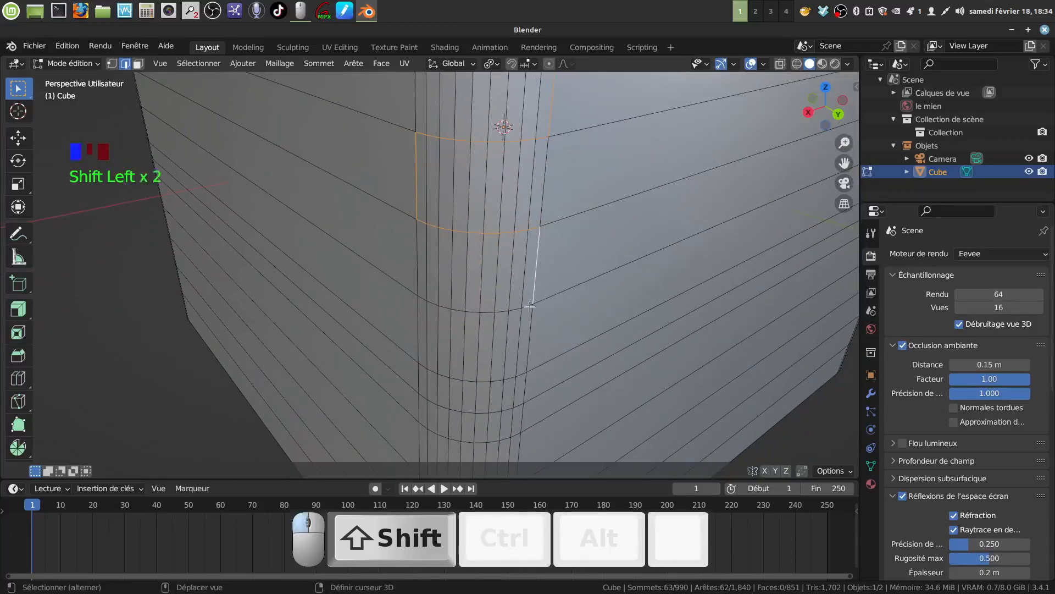
{"action": "left_click", "coordinate": [529, 306], "text": "shift"}
{"action": "left_click", "coordinate": [423, 298], "text": "ctrl+shift"}
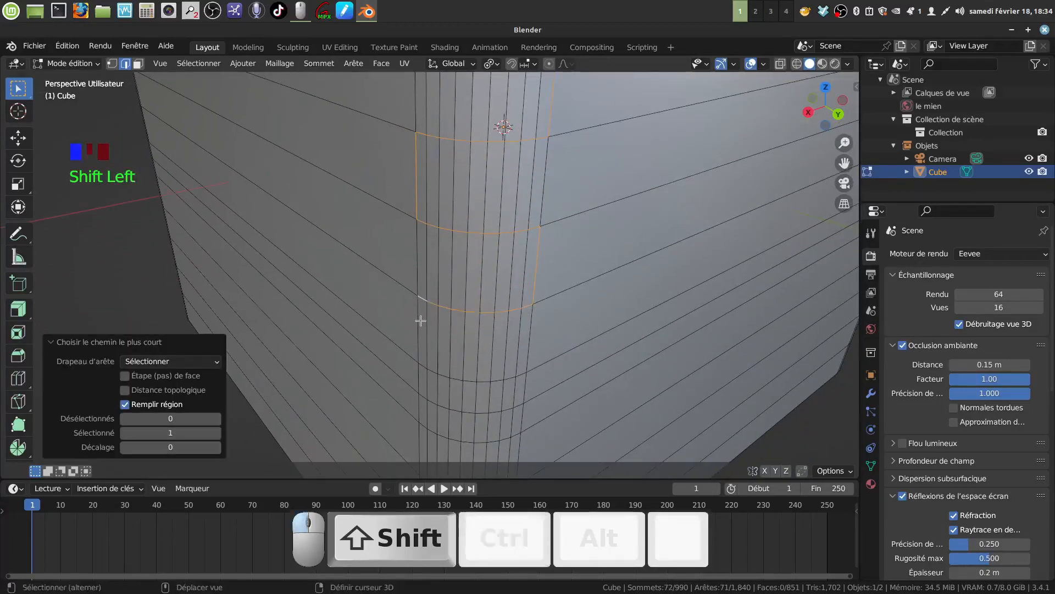
{"action": "left_click", "coordinate": [422, 363], "text": "shift"}
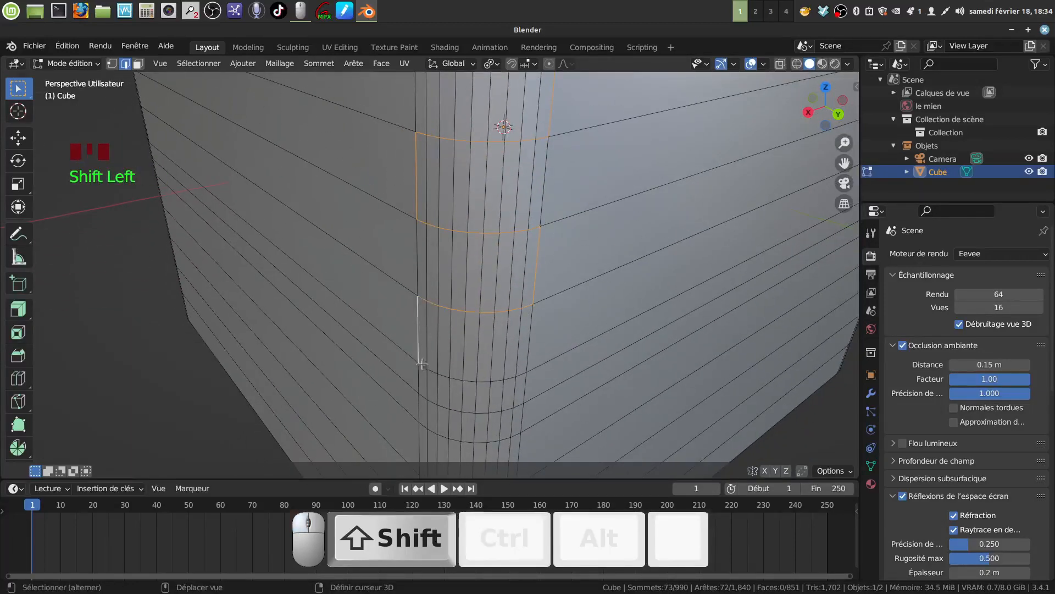
{"action": "left_click", "coordinate": [524, 374], "text": "ctrl+shift"}
Add the two short right vertical edges, the ninth row, the left vertical edge and the tenth row to the selection
{"action": "middle_click_drag", "start_coordinate": [534, 336], "coordinate": [527, 249], "text": "shift"}
{"action": "left_click", "coordinate": [518, 252], "text": "shift"}
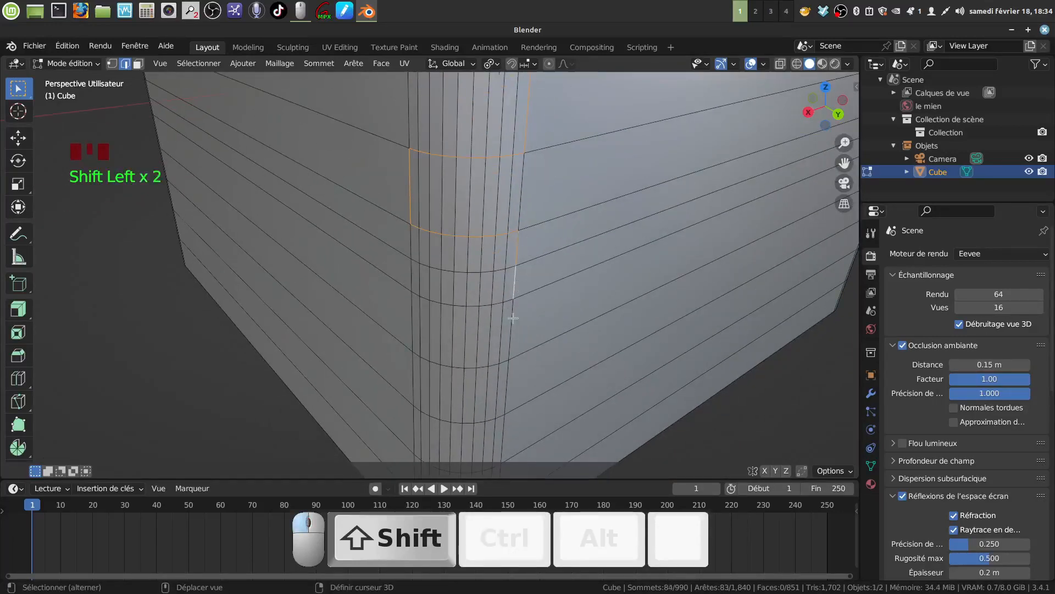
{"action": "left_click", "coordinate": [414, 296], "text": "ctrl+shift"}
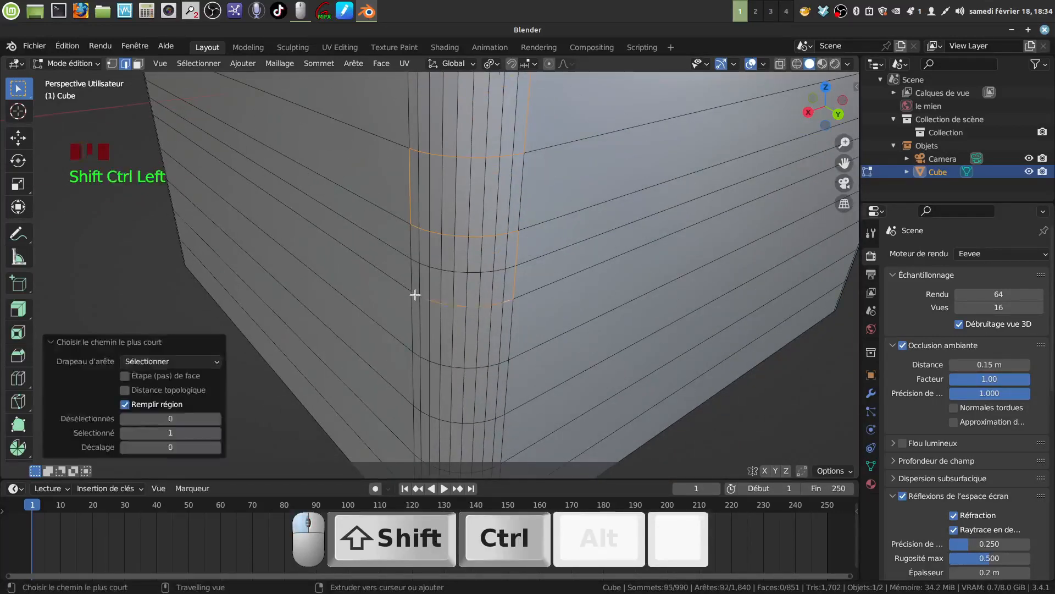
{"action": "left_click", "coordinate": [416, 324], "text": "shift"}
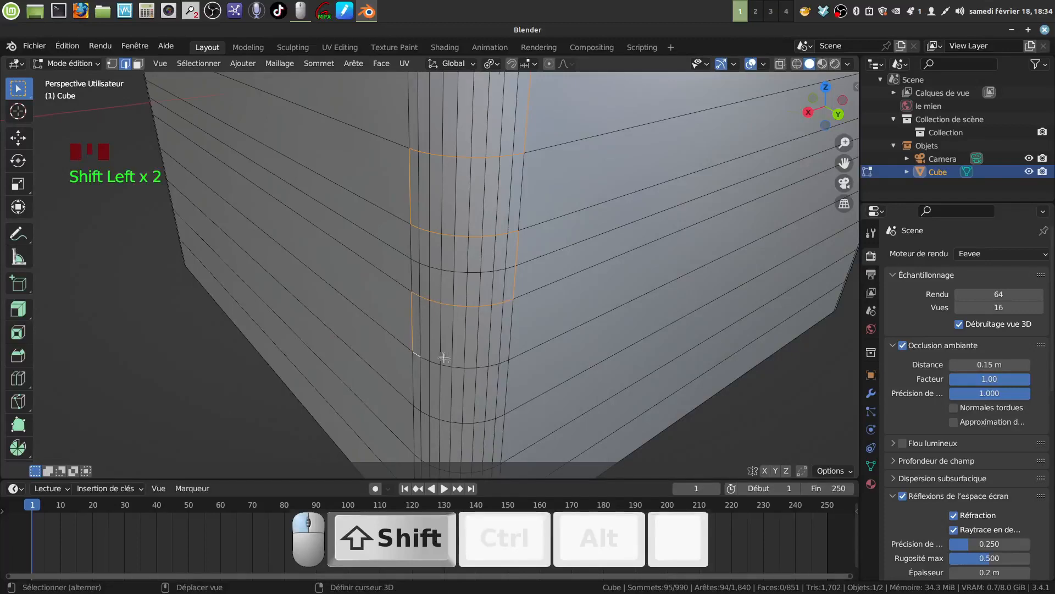
{"action": "left_click", "coordinate": [504, 362], "text": "ctrl+shift"}
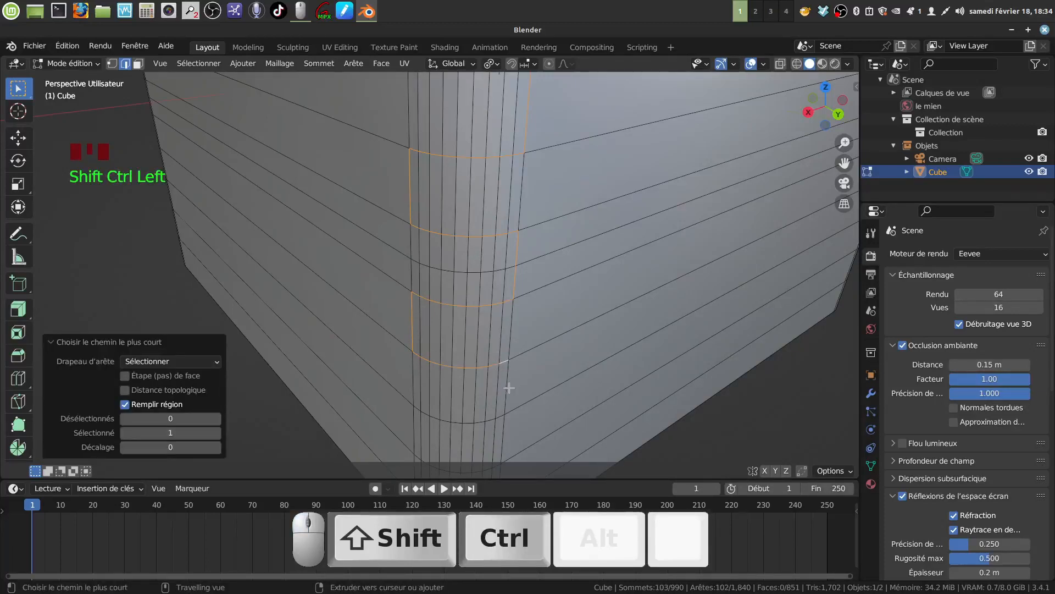
Extend the selection down the right side, across the eleventh row, down the left side and across the twelfth row
{"action": "left_click", "coordinate": [509, 388], "text": "shift"}
{"action": "middle_click_drag", "start_coordinate": [512, 388], "coordinate": [512, 288], "text": "shift"}
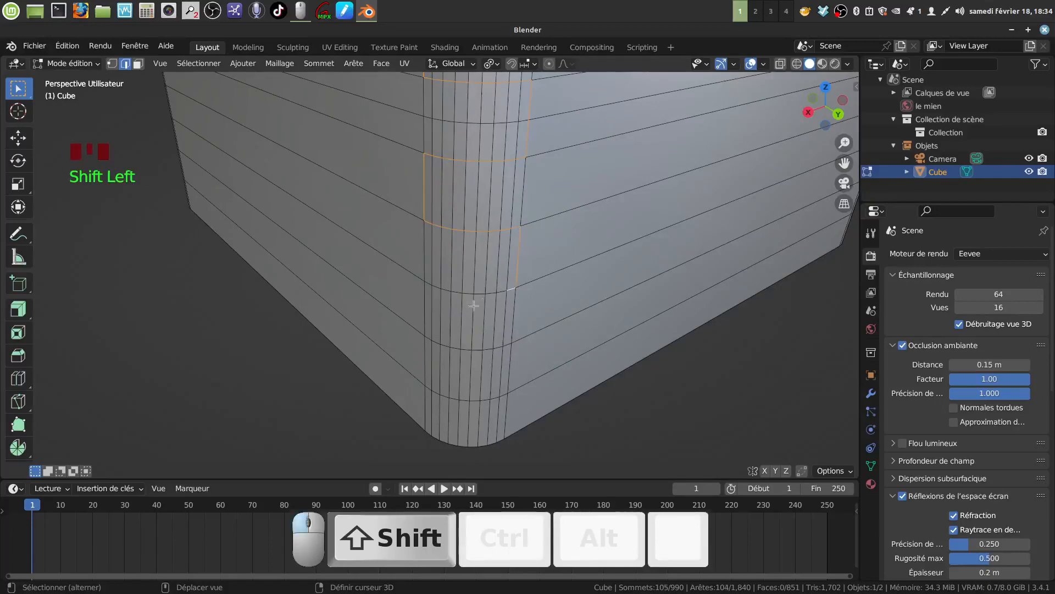
{"action": "left_click", "coordinate": [421, 301], "text": "ctrl+shift"}
{"action": "left_click", "coordinate": [421, 313], "text": "shift"}
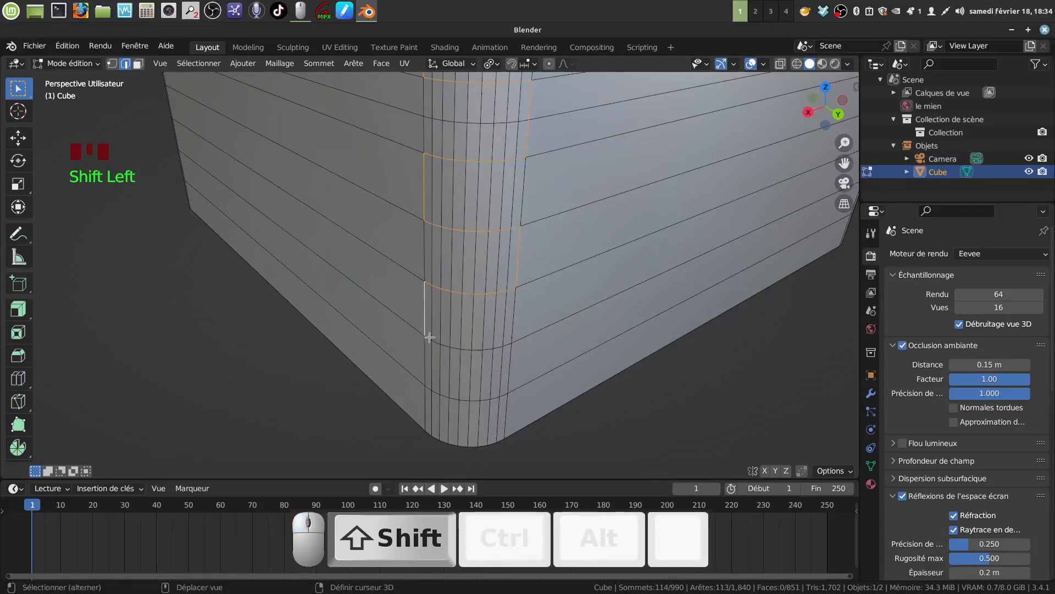
{"action": "left_click", "coordinate": [509, 342], "text": "ctrl+shift"}
Finish the zigzag selection with the last right vertical edge, the lowest row, the bottom-left vertical edge and the adjoining bottom rim edge
{"action": "middle_click_drag", "start_coordinate": [510, 342], "coordinate": [523, 299], "text": "shift"}
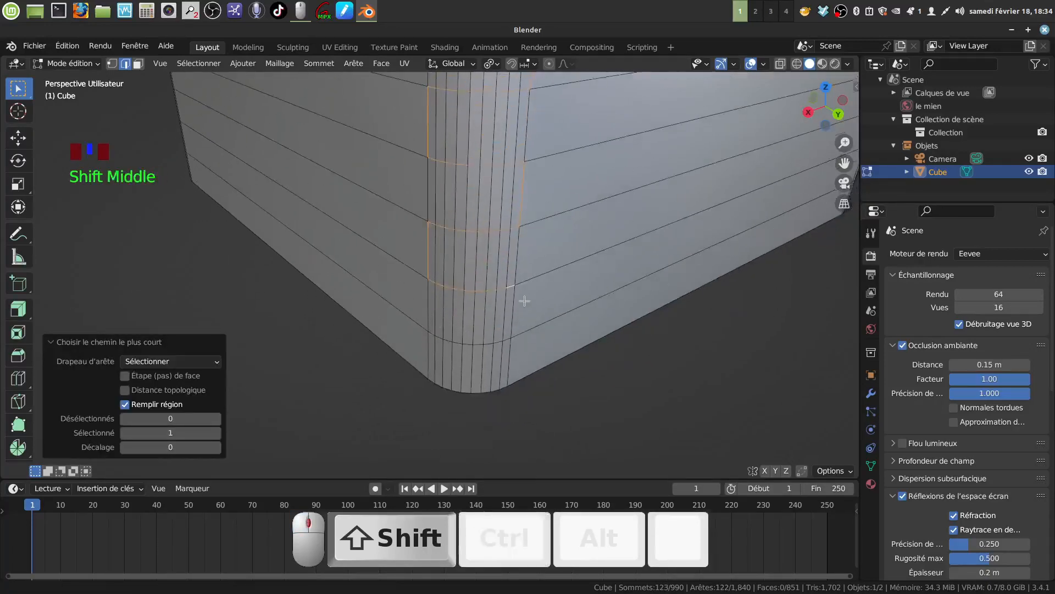
{"action": "left_click", "coordinate": [507, 336], "text": "shift"}
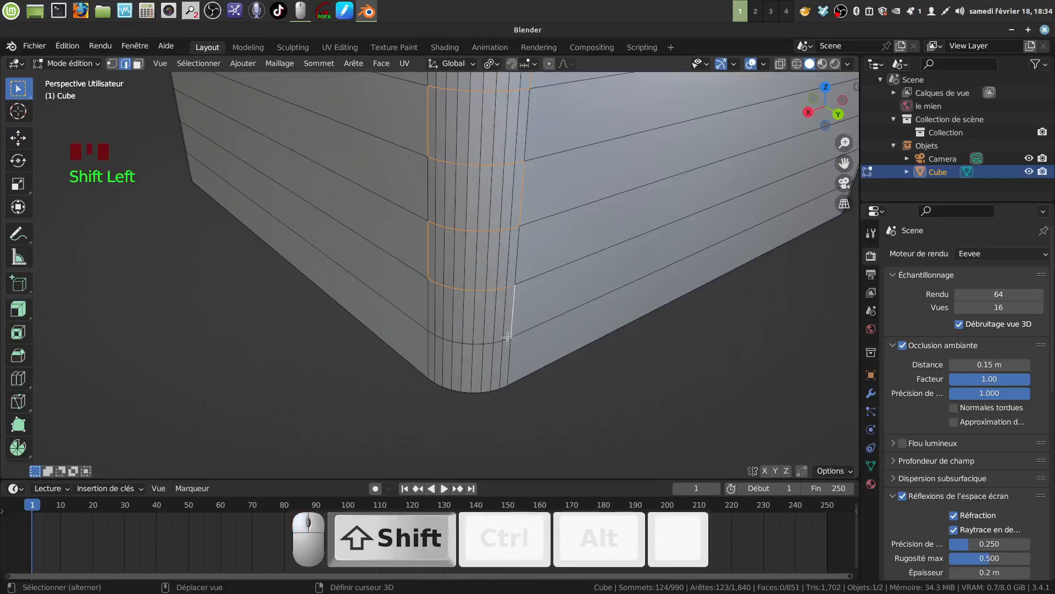
{"action": "left_click", "coordinate": [432, 332], "text": "ctrl+shift"}
{"action": "left_click", "coordinate": [428, 356], "text": "shift"}
{"action": "scroll", "coordinate": [467, 351], "scroll_direction": "down", "scroll_amount": 3}
{"action": "middle_click_drag", "start_coordinate": [469, 349], "coordinate": [461, 398]}
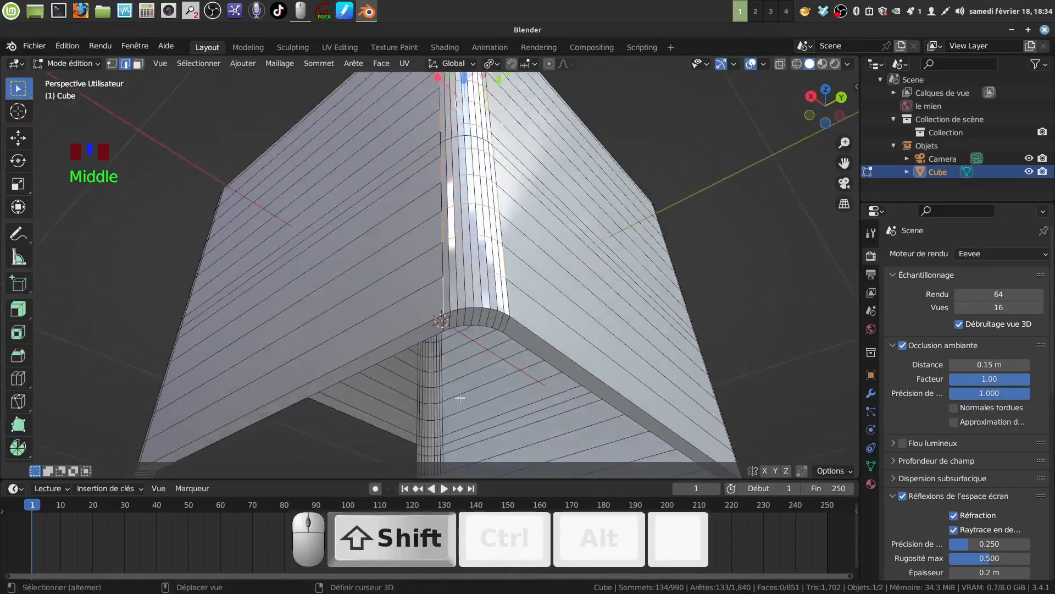
{"action": "middle_click_drag", "start_coordinate": [508, 327], "coordinate": [519, 294], "text": "shift"}
Bevel the selected zigzag edges with one segment and a width of 0.000594 m
{"action": "middle_click_drag", "start_coordinate": [511, 209], "coordinate": [492, 407], "text": "shift"}
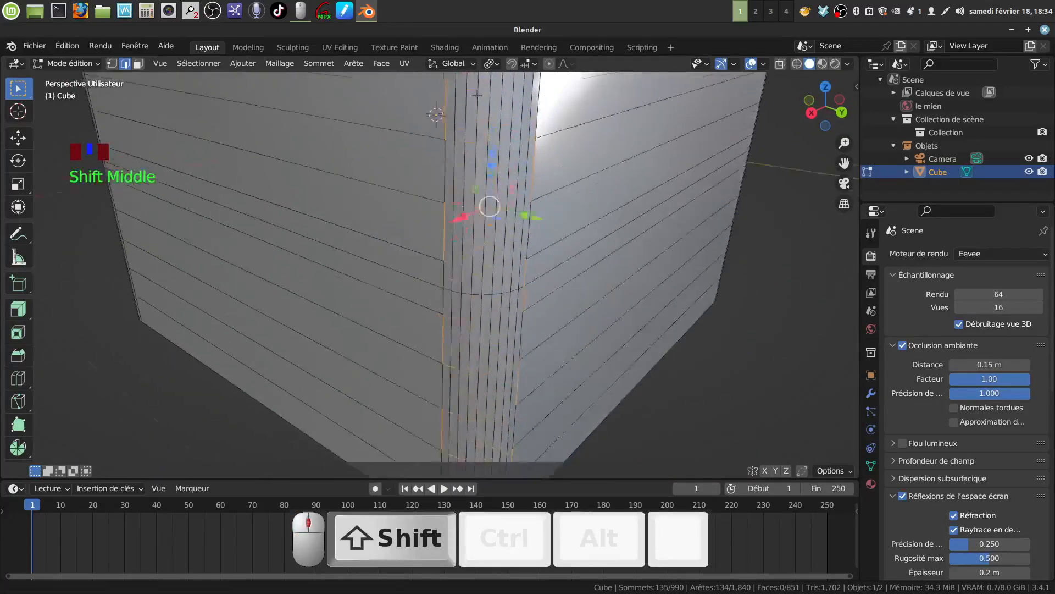
{"action": "middle_click_drag", "start_coordinate": [475, 203], "coordinate": [449, 384], "text": "shift"}
{"action": "middle_click_drag", "start_coordinate": [447, 269], "coordinate": [440, 420], "text": "shift"}
{"action": "scroll", "coordinate": [452, 379], "scroll_direction": "up", "scroll_amount": 3}
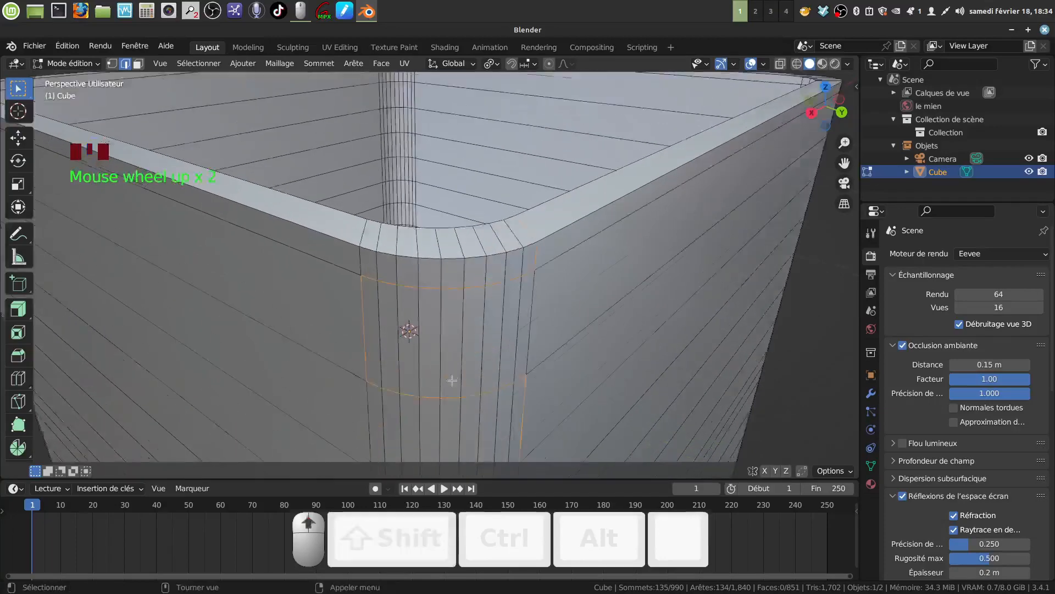
{"action": "middle_click_drag", "start_coordinate": [452, 379], "coordinate": [382, 318], "text": "shift"}
{"action": "mouse_move", "coordinate": [374, 241]}
{"action": "middle_mouse_down"}
{"action": "mouse_move", "coordinate": [358, 252]}
{"action": "mouse_move", "coordinate": [360, 239]}
{"action": "mouse_move", "coordinate": [390, 254]}
{"action": "middle_mouse_up"}
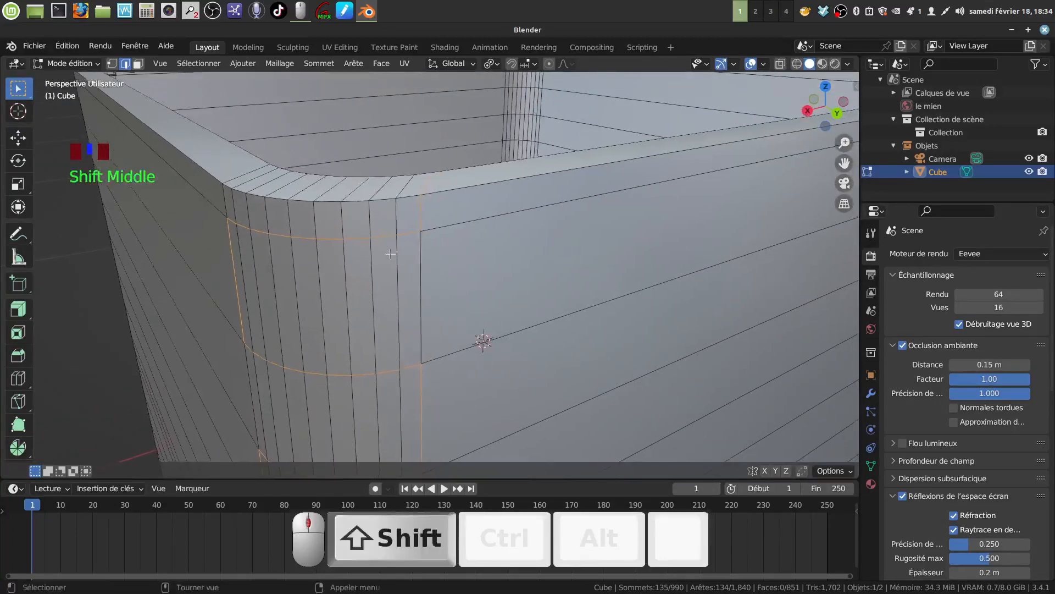
{"action": "key", "text": "ctrl+b"}
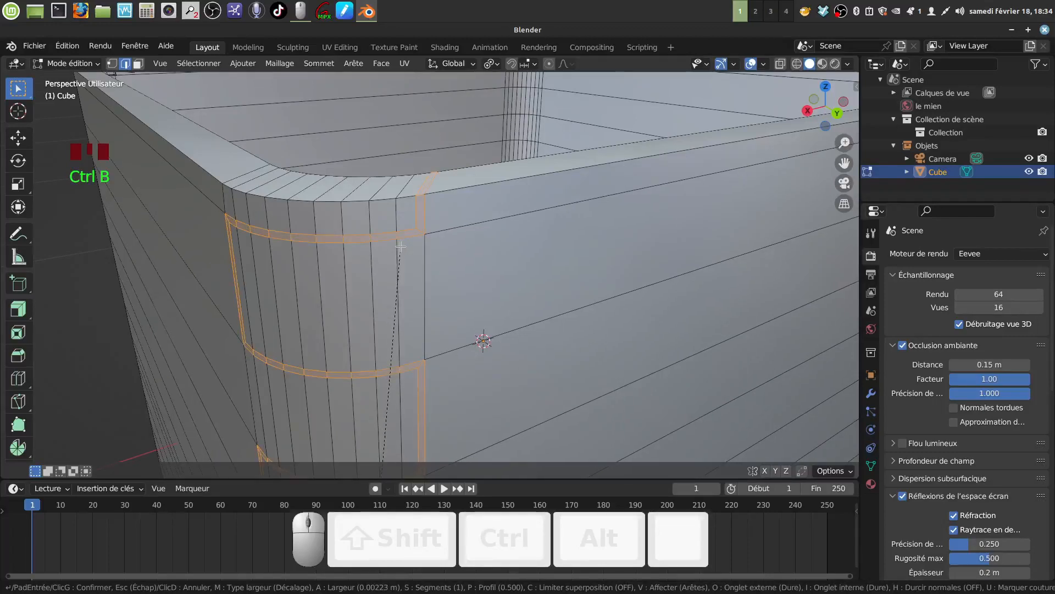
{"action": "key", "text": "shift"}
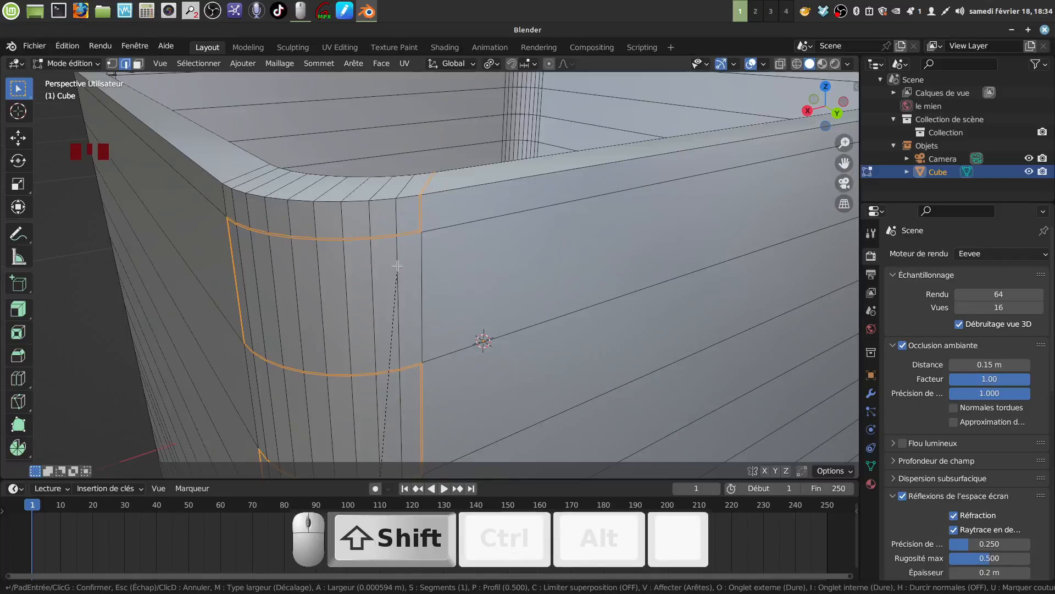
{"action": "left_click", "coordinate": [398, 266]}
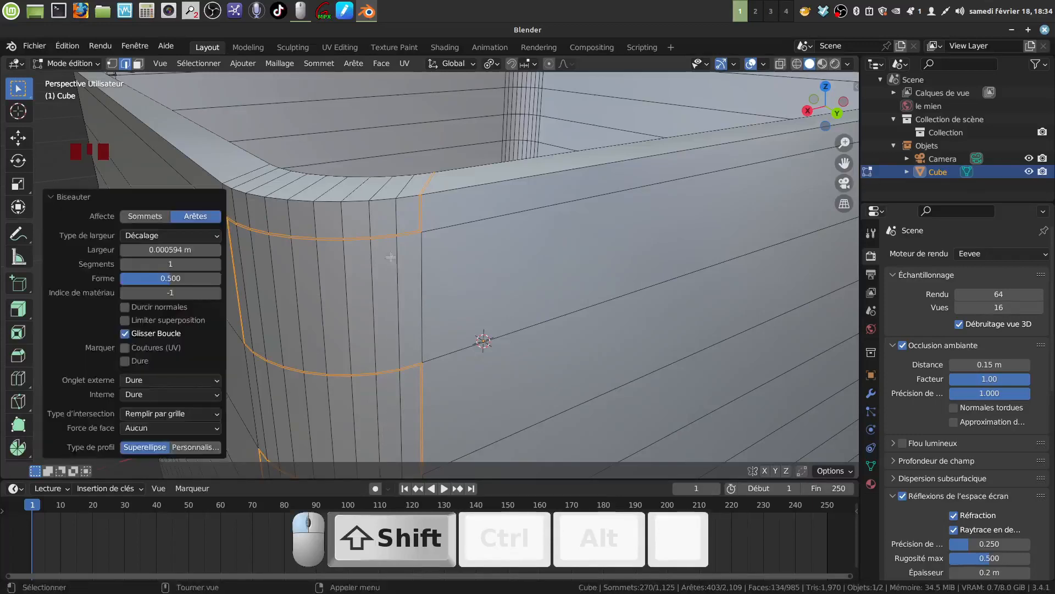
In face selection mode, extrude the narrow bevelled zigzag strip inward along its normals
{"action": "left_click", "coordinate": [138, 64]}
{"action": "middle_click_drag", "start_coordinate": [132, 143], "coordinate": [113, 281]}
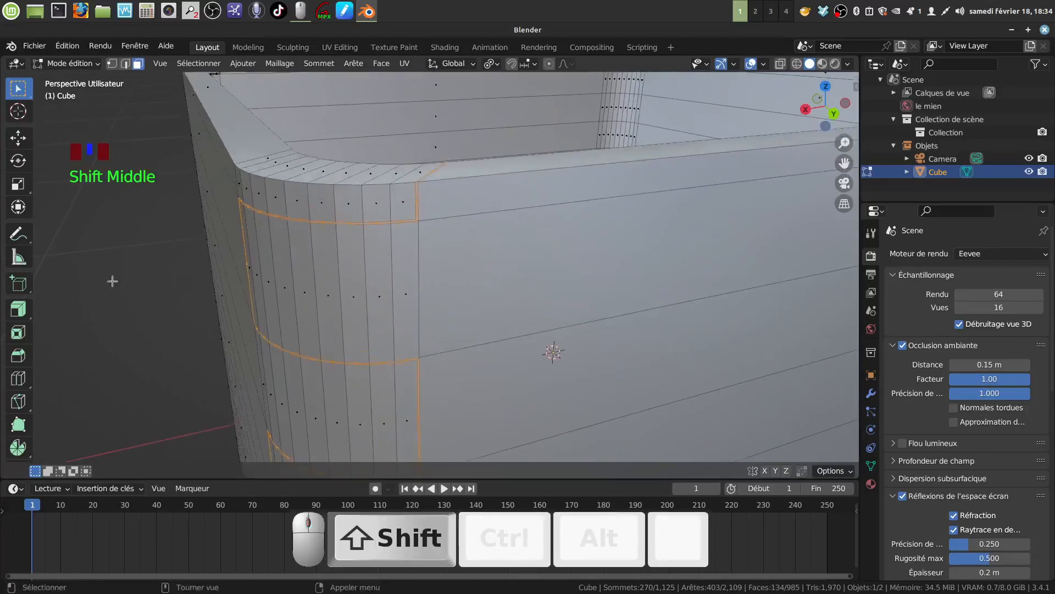
{"action": "left_click_drag", "start_coordinate": [19, 308], "coordinate": [98, 358]}
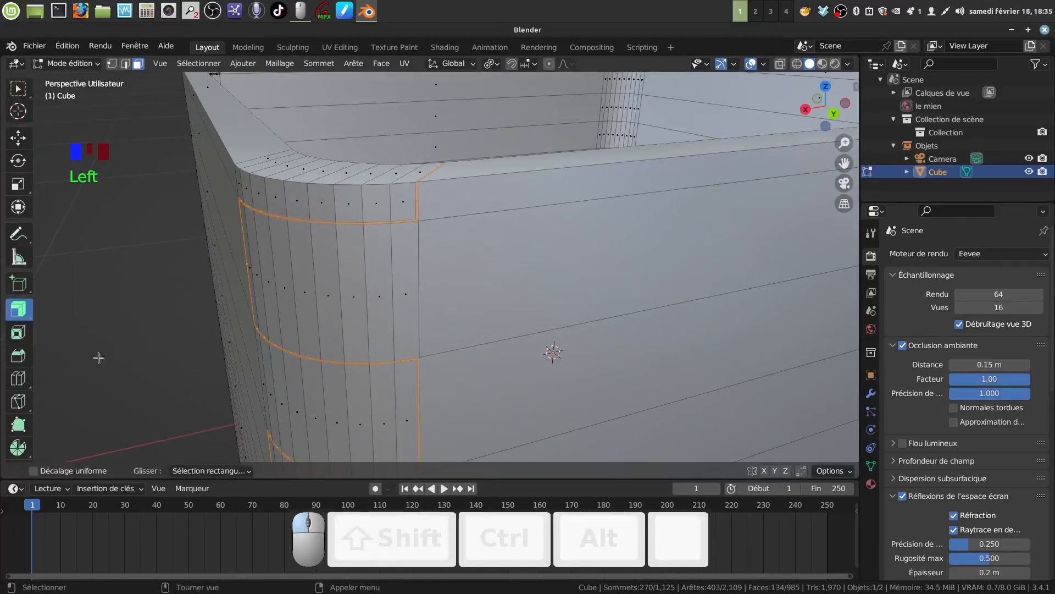
{"action": "scroll", "coordinate": [355, 236], "scroll_direction": "down", "scroll_amount": 5}
{"action": "middle_click_drag", "start_coordinate": [517, 313], "coordinate": [488, 132], "text": "shift"}
{"action": "left_click_drag", "start_coordinate": [330, 414], "coordinate": [346, 423]}
Delete the selected extruded strip faces to leave an open groove along the corner joint
{"action": "scroll", "coordinate": [473, 229], "scroll_direction": "down", "scroll_amount": 3}
{"action": "middle_click_drag", "start_coordinate": [473, 229], "coordinate": [468, 300], "text": "shift"}
{"action": "key", "text": "x"}
{"action": "left_click", "coordinate": [427, 261]}
Delete the stray triangular face at the groove's upper end, inside the box just below the top rim
{"action": "scroll", "coordinate": [352, 297], "scroll_direction": "up", "scroll_amount": 2}
{"action": "middle_click_drag", "start_coordinate": [467, 300], "coordinate": [440, 300], "text": "shift"}
{"action": "scroll", "coordinate": [531, 311], "scroll_direction": "up", "scroll_amount": 2}
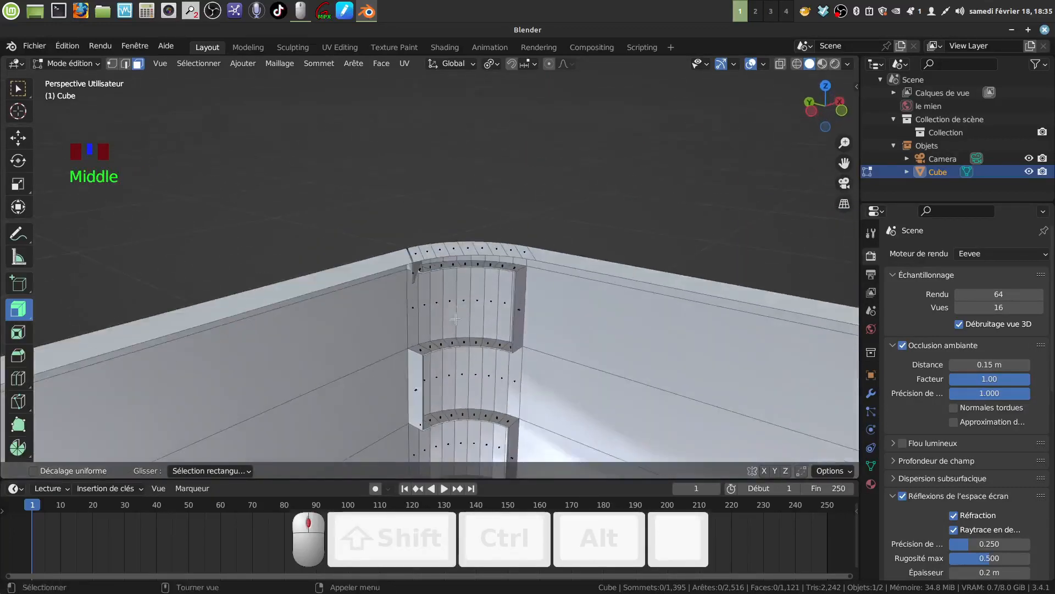
{"action": "scroll", "coordinate": [436, 298], "scroll_direction": "up", "scroll_amount": 5}
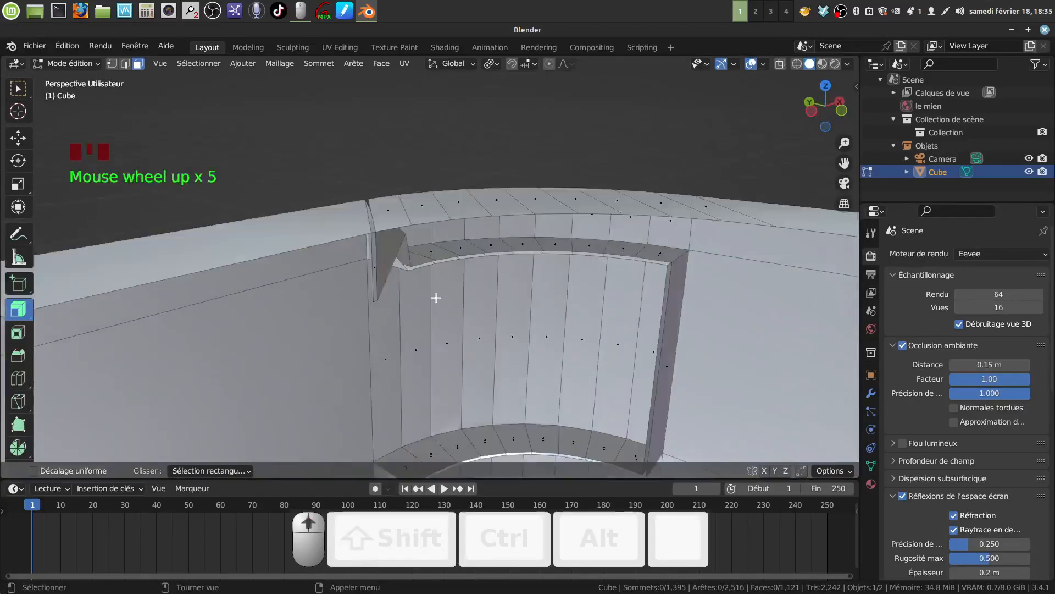
{"action": "left_click", "coordinate": [372, 265]}
{"action": "key", "text": "x"}
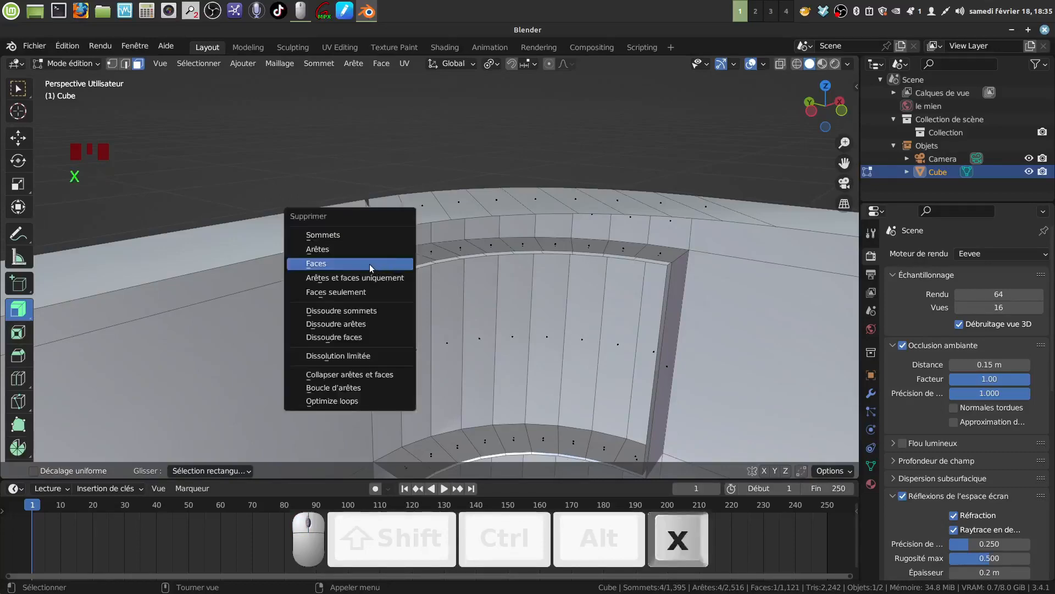
{"action": "left_click", "coordinate": [390, 264]}
Delete the stray face at the groove's lower end, inside the corner by the bottom rim
{"action": "scroll", "coordinate": [481, 346], "scroll_direction": "down", "scroll_amount": 14}
{"action": "middle_click_drag", "start_coordinate": [481, 345], "coordinate": [428, 258], "text": "shift"}
{"action": "scroll", "coordinate": [259, 181], "scroll_direction": "up", "scroll_amount": 5}
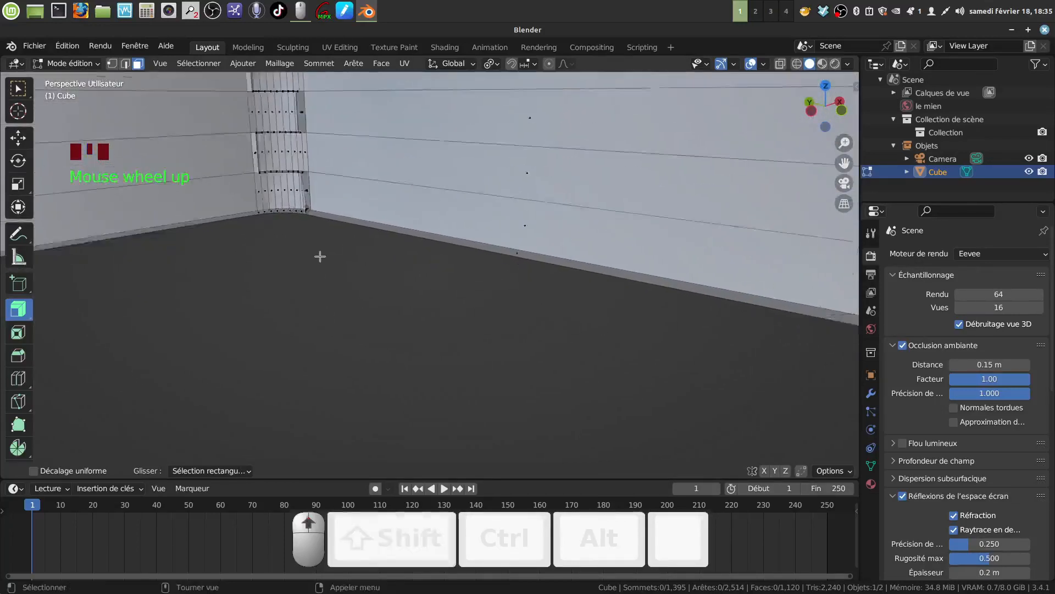
{"action": "middle_click_drag", "start_coordinate": [259, 182], "coordinate": [398, 292], "text": "shift"}
{"action": "scroll", "coordinate": [326, 227], "scroll_direction": "up", "scroll_amount": 2}
{"action": "middle_click_drag", "start_coordinate": [326, 227], "coordinate": [391, 277]}
{"action": "scroll", "coordinate": [332, 259], "scroll_direction": "up", "scroll_amount": 3}
{"action": "scroll", "coordinate": [390, 277], "scroll_direction": "up", "scroll_amount": 1}
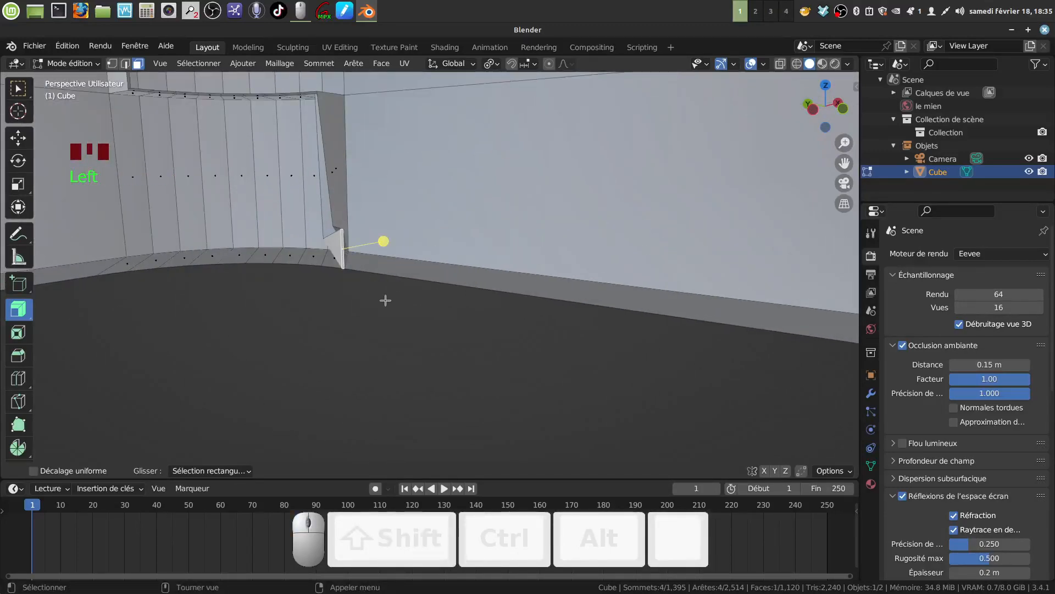
{"action": "key", "text": "x"}
{"action": "left_click", "coordinate": [352, 303]}
Examine the whole box in Object Mode, checking the finger-joint grooves on its corners
{"action": "scroll", "coordinate": [462, 234], "scroll_direction": "down", "scroll_amount": 20}
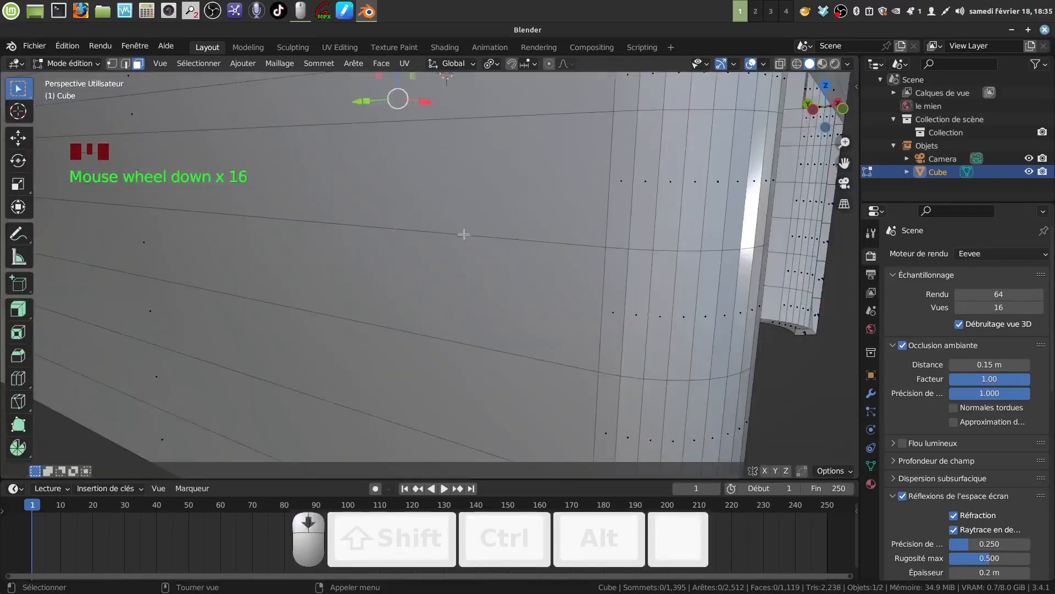
{"action": "scroll", "coordinate": [462, 235], "scroll_direction": "down", "scroll_amount": 10}
{"action": "middle_click_drag", "start_coordinate": [462, 235], "coordinate": [589, 178]}
{"action": "key", "text": "Tab"}
{"action": "scroll", "coordinate": [610, 275], "scroll_direction": "up", "scroll_amount": 2}
{"action": "key", "text": "KP_1"}
{"action": "key", "text": "Tab"}
{"action": "middle_click_drag", "start_coordinate": [541, 283], "coordinate": [513, 330], "text": "shift"}
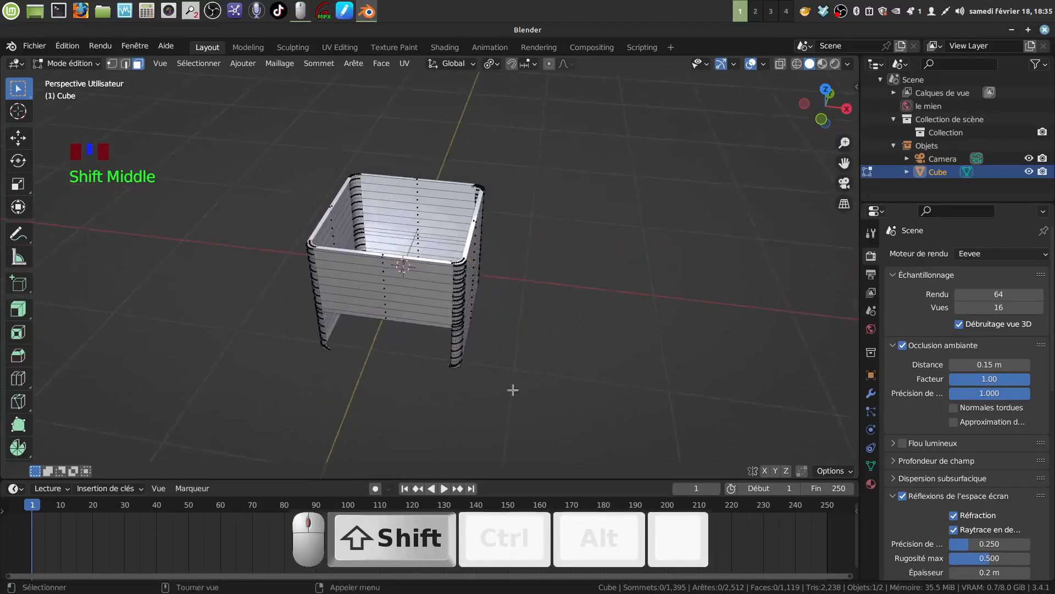
{"action": "scroll", "coordinate": [513, 384], "scroll_direction": "up", "scroll_amount": 3}
{"action": "middle_click_drag", "start_coordinate": [504, 365], "coordinate": [416, 254], "text": "shift"}
{"action": "key", "text": "Tab"}
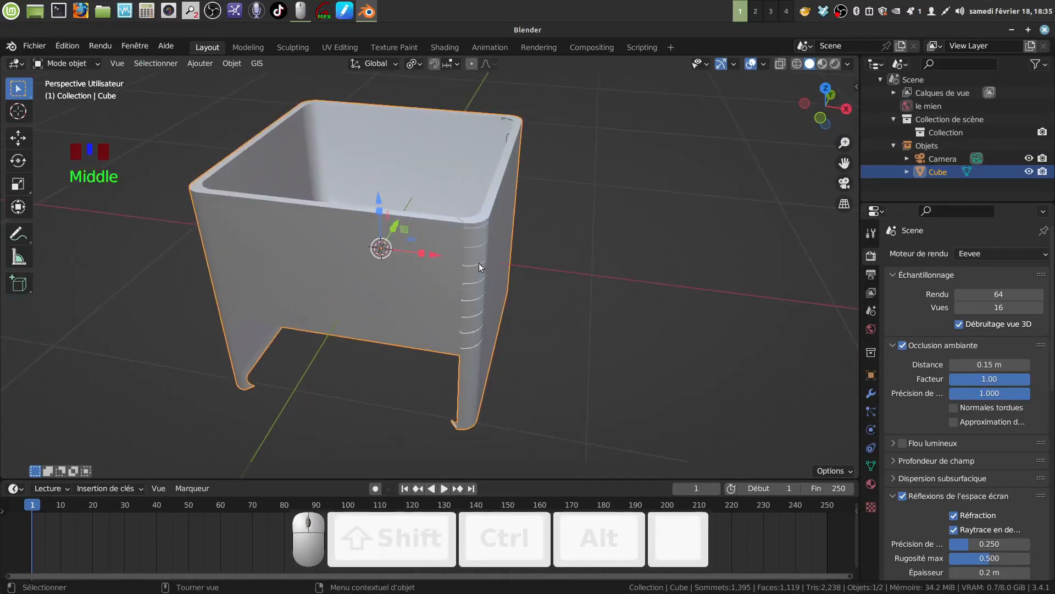
Symmetrize the entire box mesh in the +X to -X direction so both sides share the same finger-joint grooves
{"action": "key", "text": "Tab"}
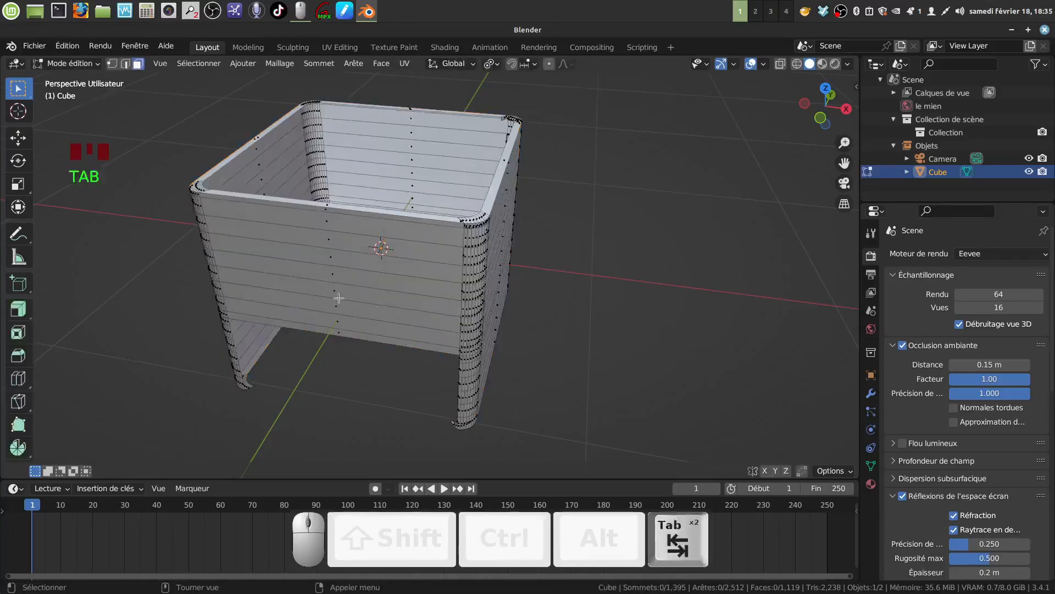
{"action": "scroll", "coordinate": [407, 276], "scroll_direction": "down", "scroll_amount": 2}
{"action": "key", "text": "a"}
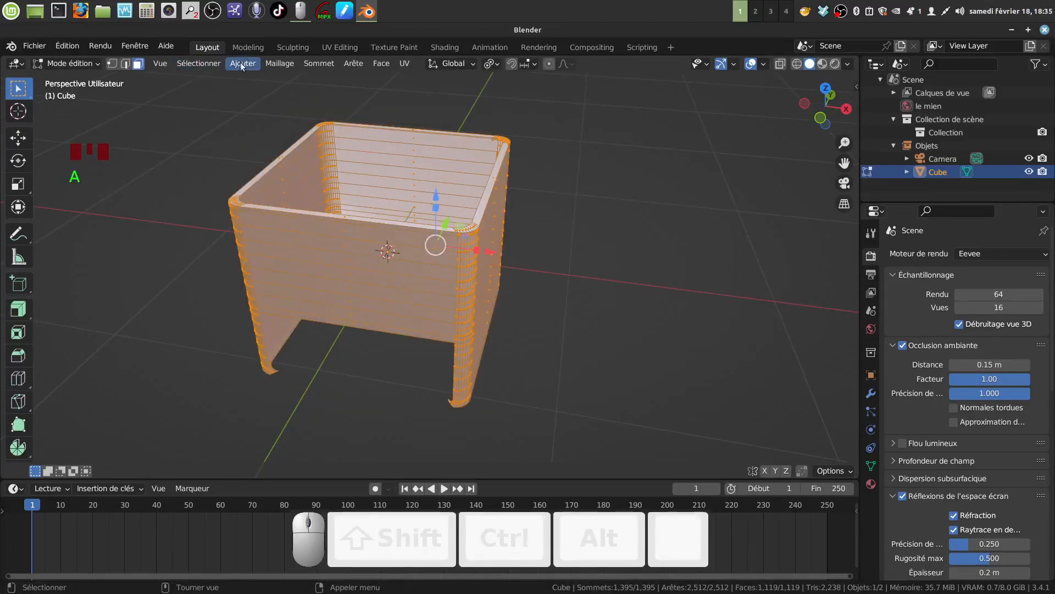
{"action": "left_click", "coordinate": [277, 65]}
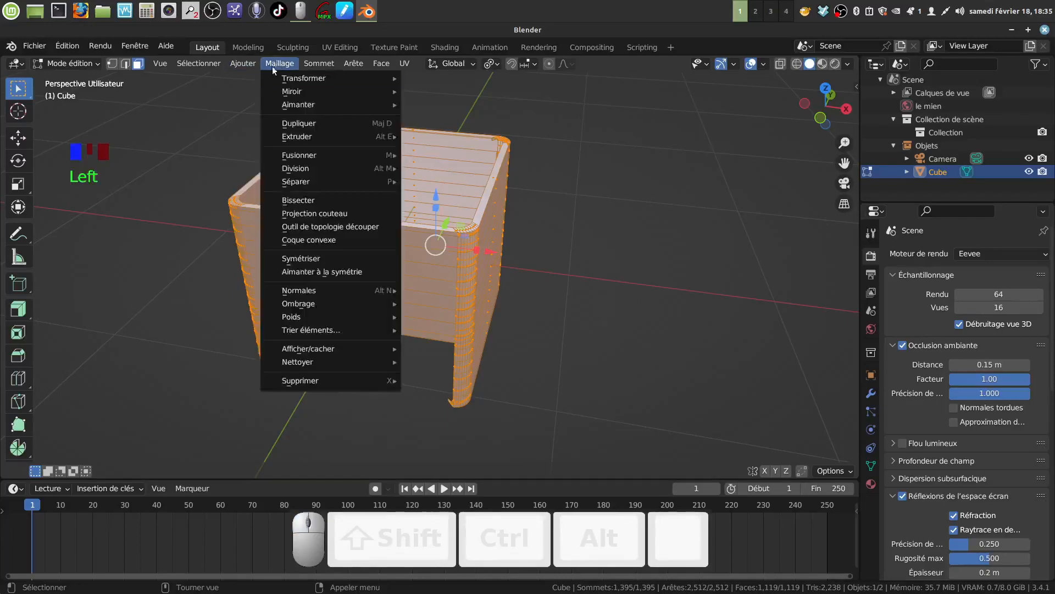
{"action": "left_click", "coordinate": [318, 260]}
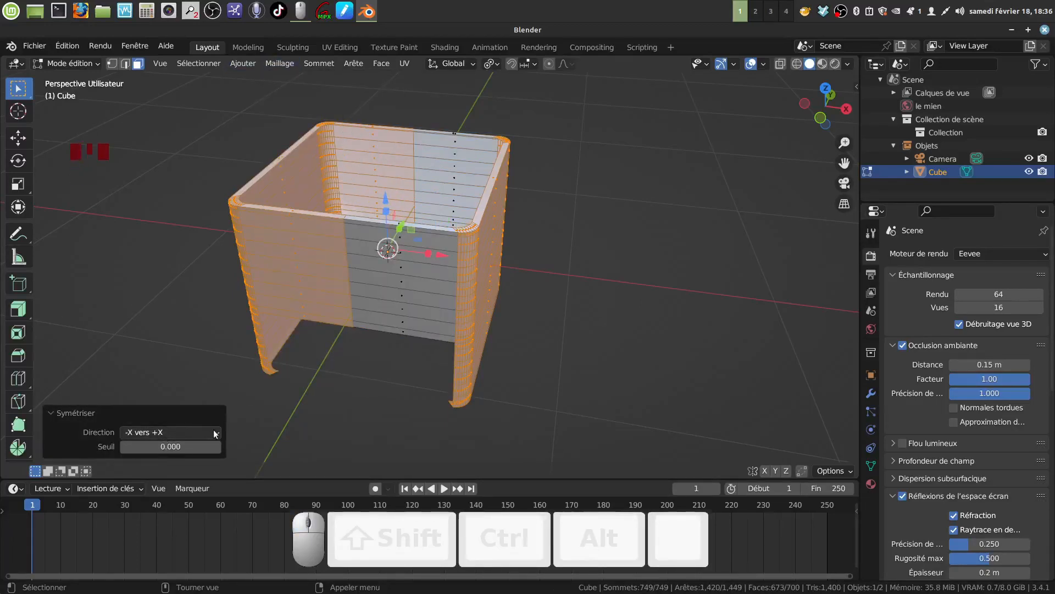
{"action": "left_click", "coordinate": [215, 433]}
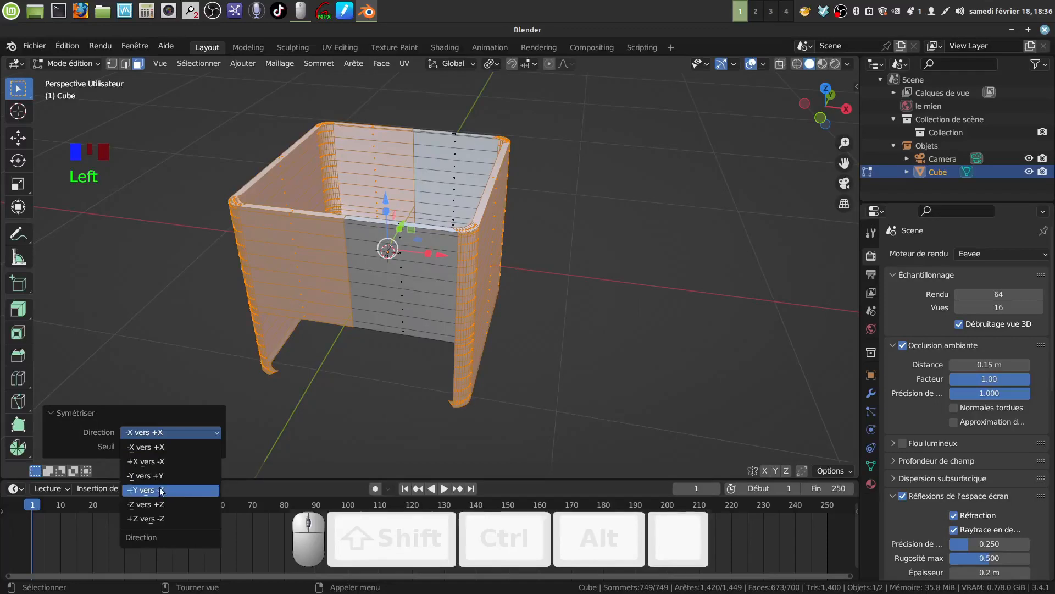
{"action": "left_click", "coordinate": [162, 463]}
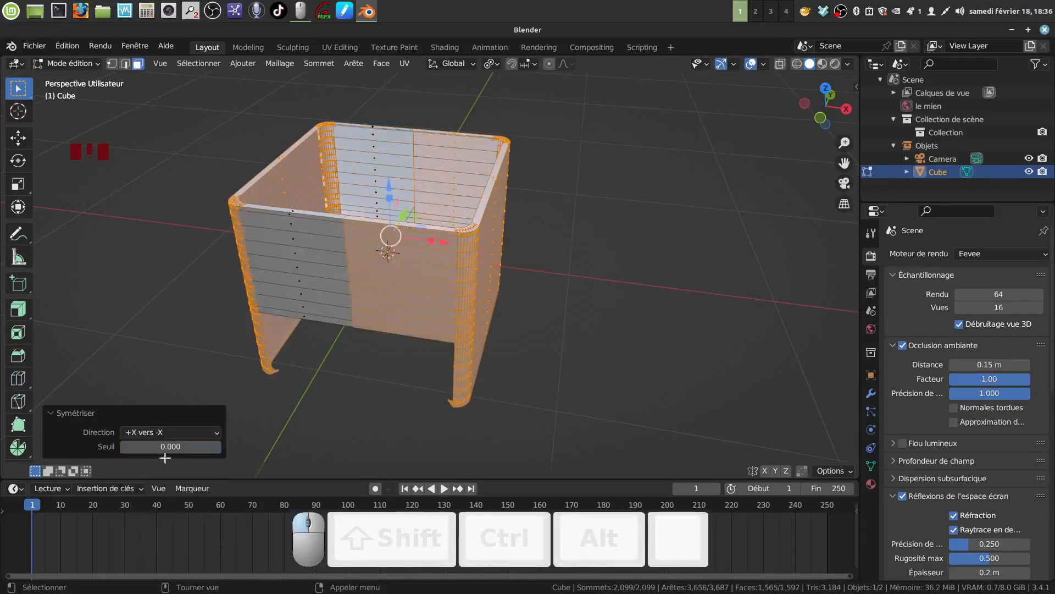
{"action": "middle_click_drag", "start_coordinate": [352, 286], "coordinate": [401, 271]}
{"action": "middle_click_drag", "start_coordinate": [391, 284], "coordinate": [382, 256]}
{"action": "key", "text": "Tab"}
{"action": "scroll", "coordinate": [503, 360], "scroll_direction": "up", "scroll_amount": 2}
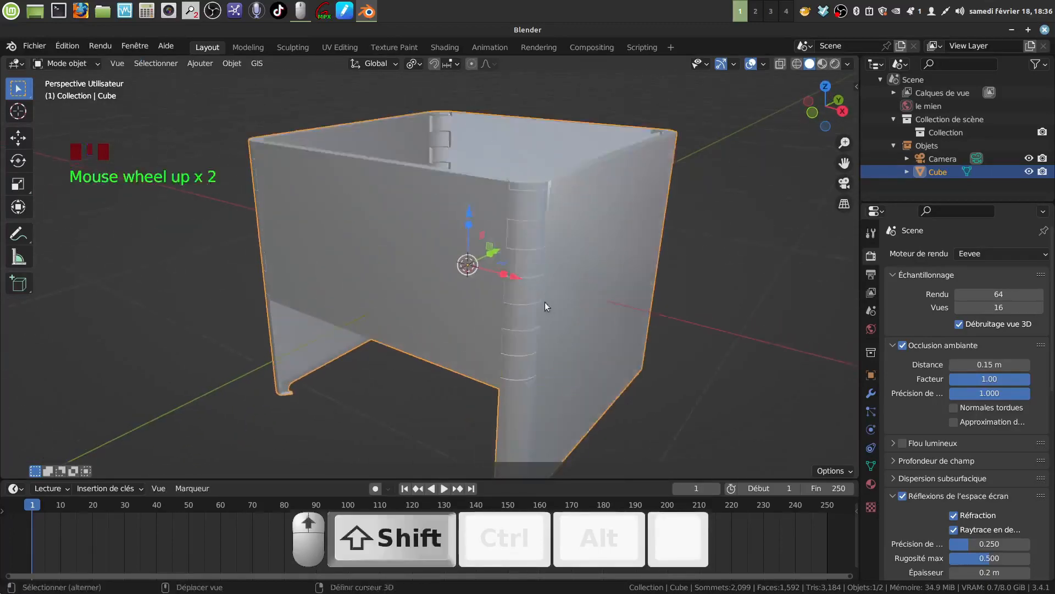
{"action": "middle_click_drag", "start_coordinate": [546, 302], "coordinate": [429, 295], "text": "shift"}
Select the seam-bounded linked faces of the +X side panel and separate them into their own object
{"action": "key", "text": "Tab"}
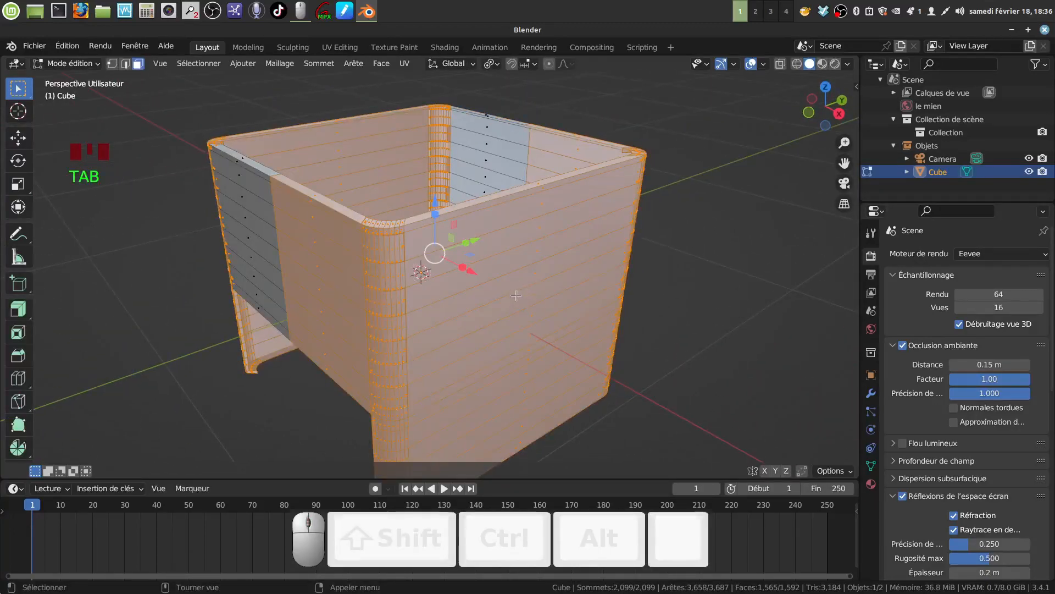
{"action": "key", "text": "alt+a"}
{"action": "scroll", "coordinate": [517, 291], "scroll_direction": "down", "scroll_amount": 2}
{"action": "middle_click_drag", "start_coordinate": [517, 291], "coordinate": [488, 302]}
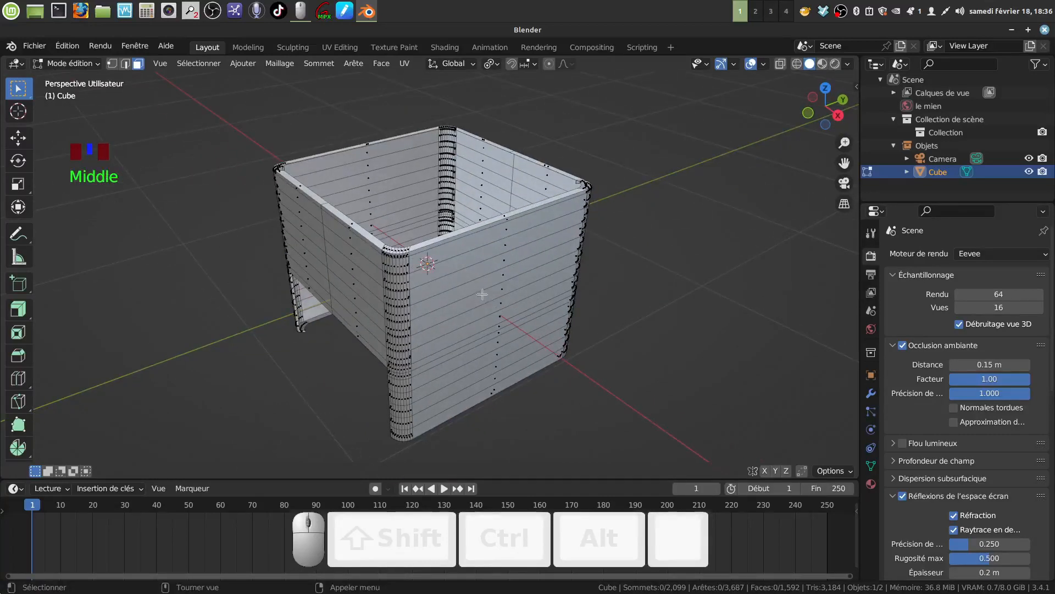
{"action": "left_click", "coordinate": [482, 294]}
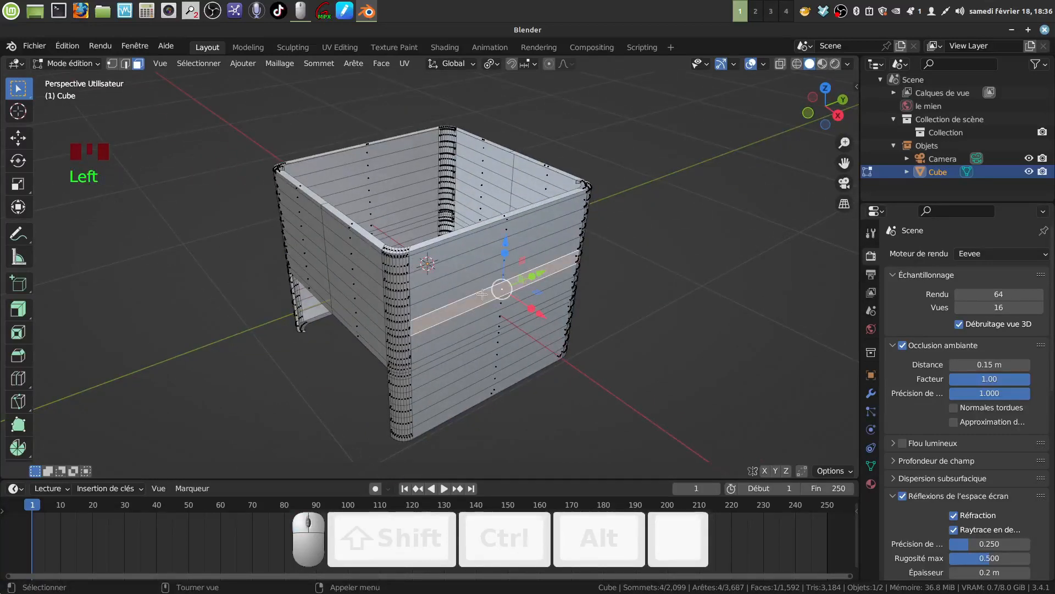
{"action": "key", "text": "ctrl+l"}
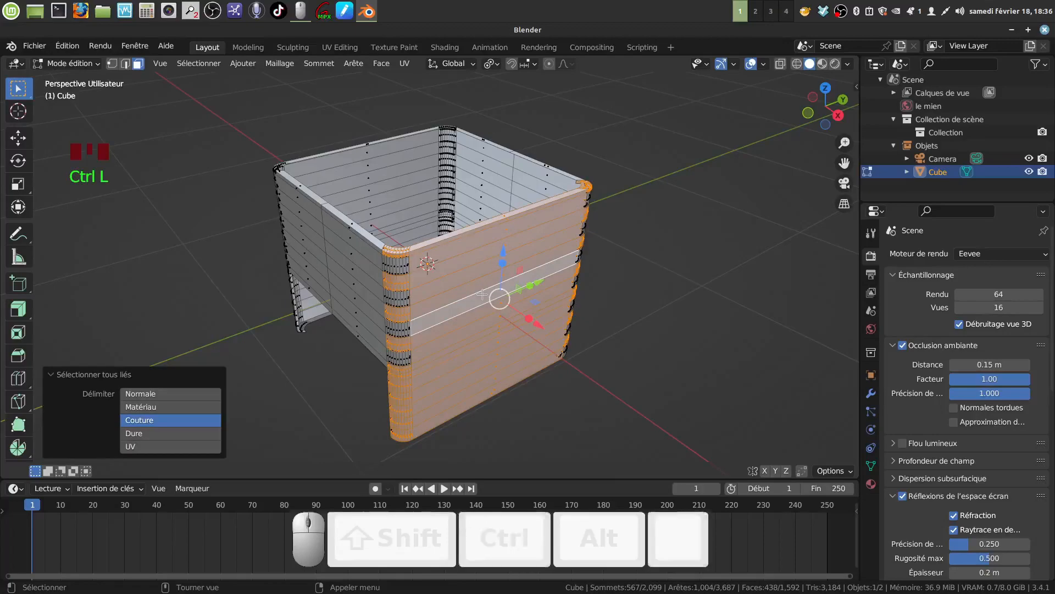
{"action": "scroll", "coordinate": [482, 294], "scroll_direction": "up", "scroll_amount": 1}
{"action": "middle_click_drag", "start_coordinate": [482, 294], "coordinate": [457, 363]}
{"action": "scroll", "coordinate": [488, 352], "scroll_direction": "up", "scroll_amount": 1}
{"action": "scroll", "coordinate": [519, 353], "scroll_direction": "down", "scroll_amount": 6}
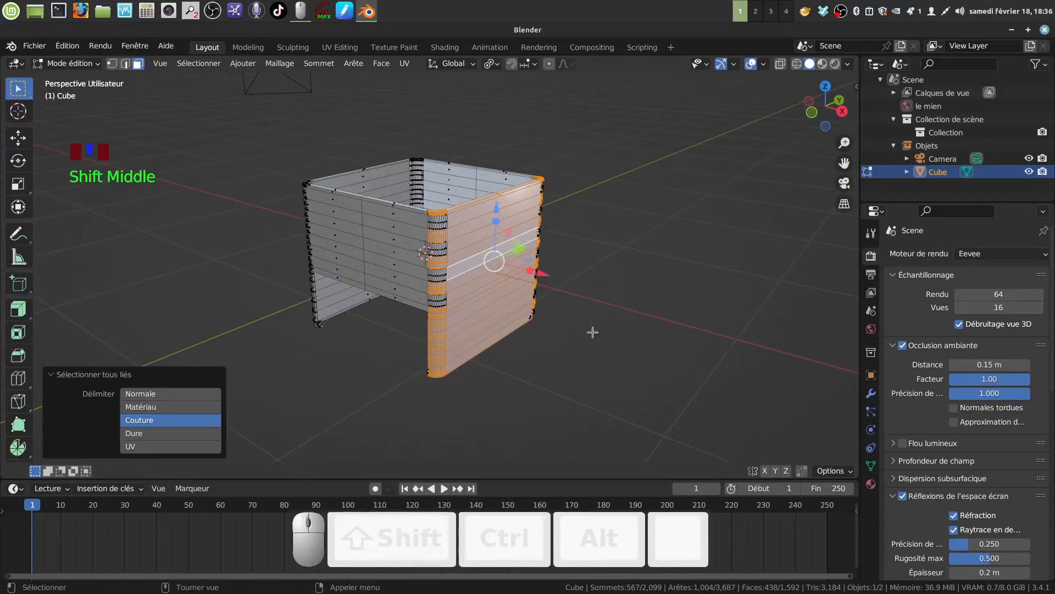
{"action": "key", "text": "p"}
{"action": "left_click", "coordinate": [614, 332]}
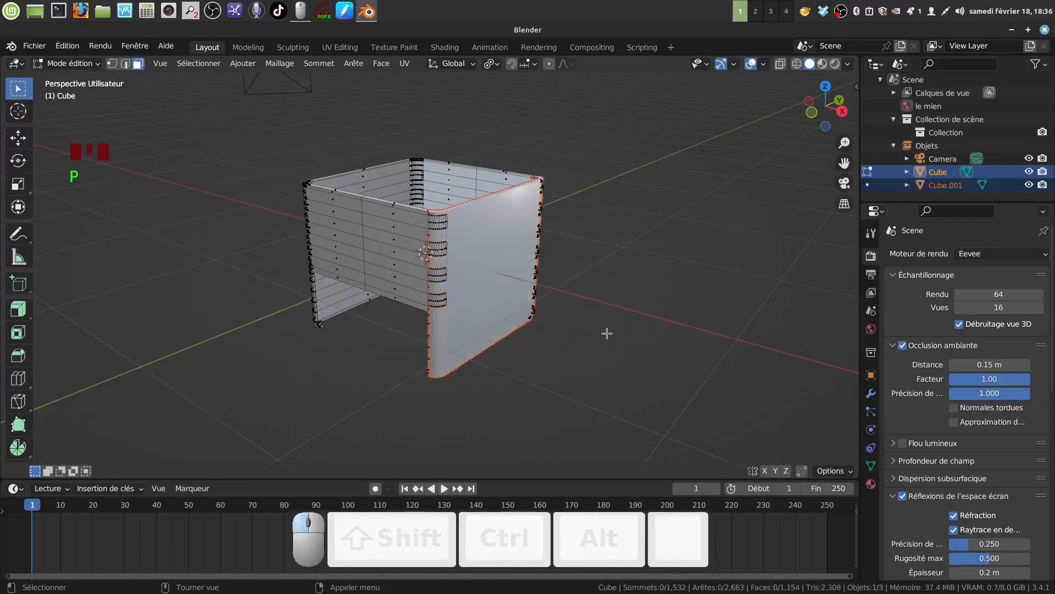
Select the seam-bounded linked faces of the opposite, -X side panel and separate them into their own object
{"action": "middle_click_drag", "start_coordinate": [614, 332], "coordinate": [241, 344]}
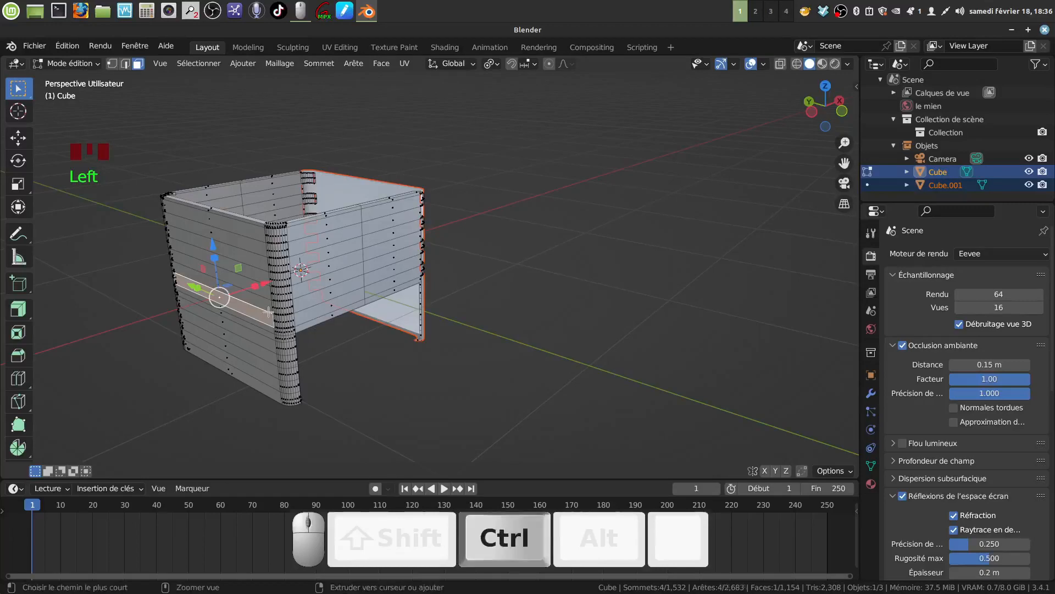
{"action": "key", "text": "ctrl+l"}
{"action": "key", "text": "p"}
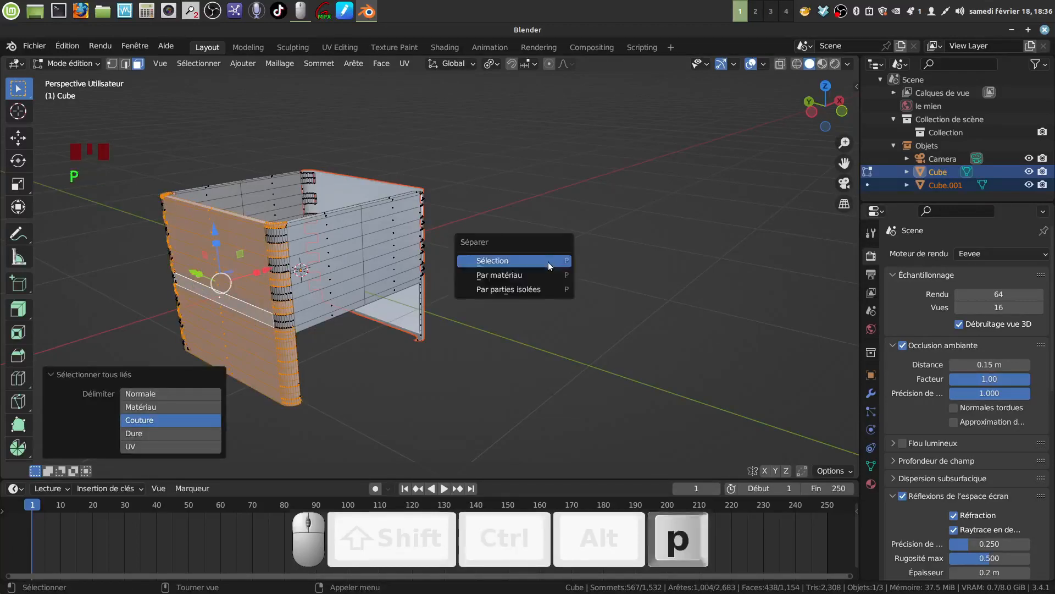
{"action": "left_click", "coordinate": [548, 262]}
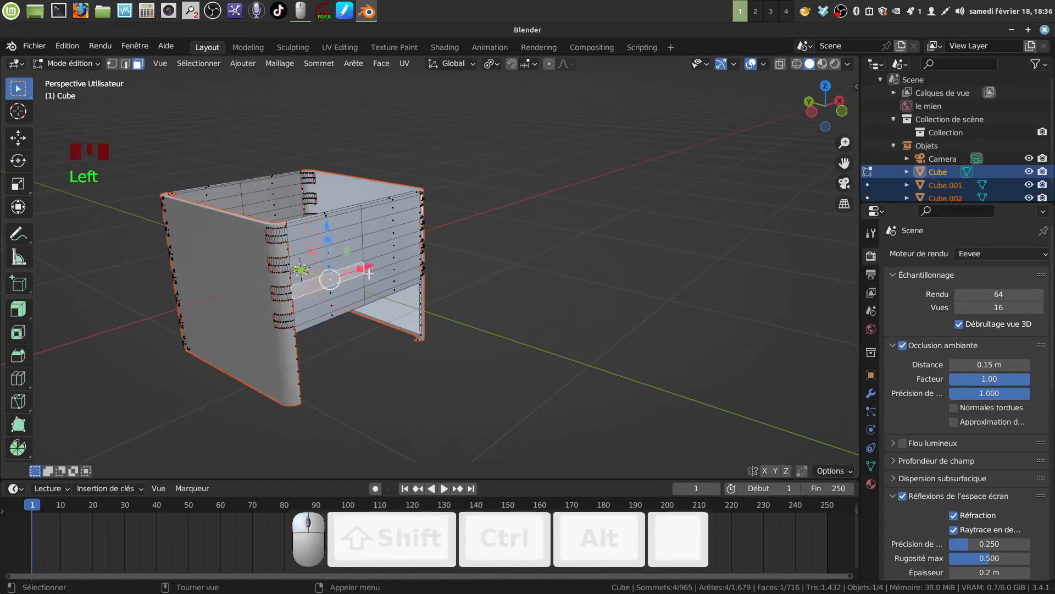
Separate the seam-bounded front panel above the lower opening into its own object
{"action": "key", "text": "ctrl+l"}
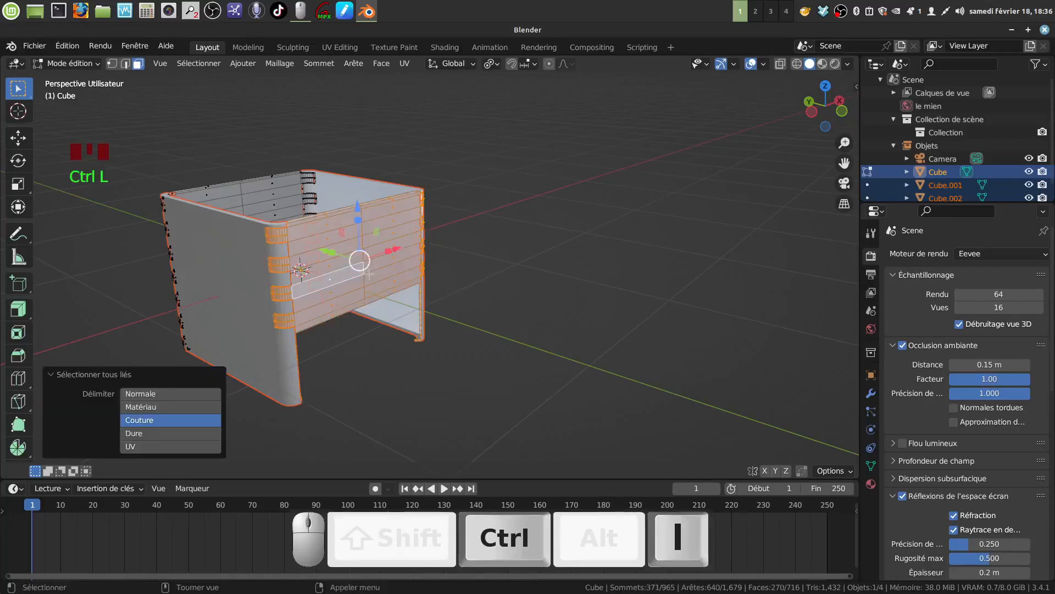
{"action": "key", "text": "p"}
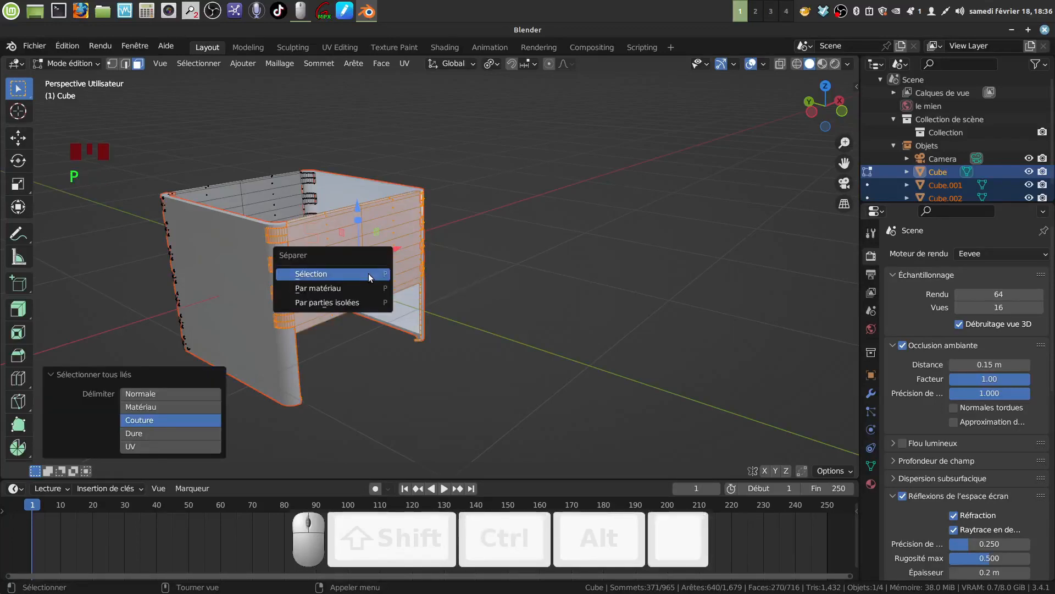
{"action": "left_click", "coordinate": [368, 273]}
Check that the remaining mesh holds only the back panel by selecting its linked faces, and inspect the separated panels in Object Mode
{"action": "middle_click_drag", "start_coordinate": [369, 273], "coordinate": [378, 295]}
{"action": "left_click", "coordinate": [354, 234]}
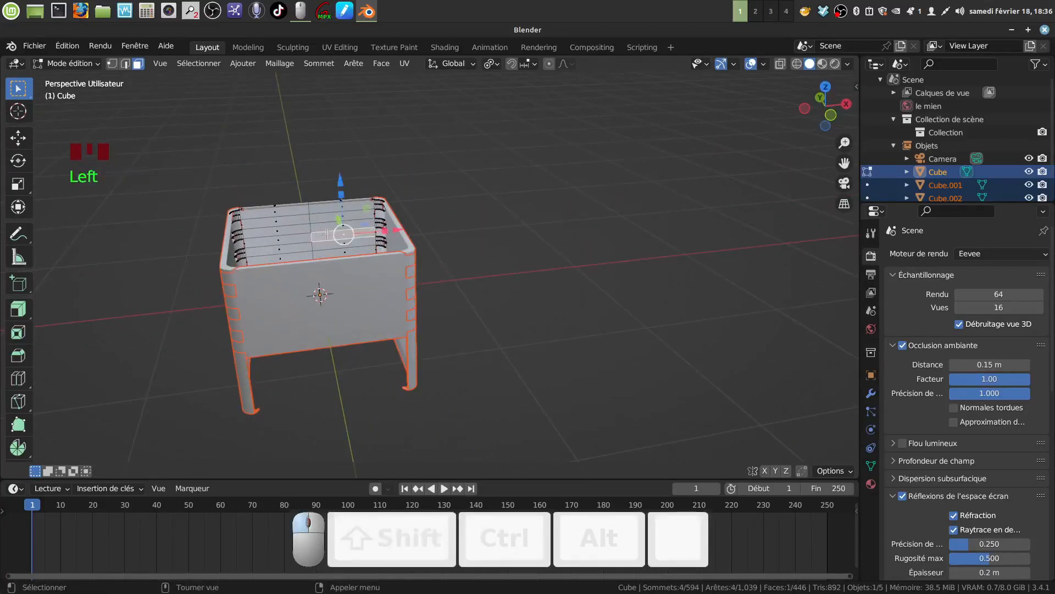
{"action": "middle_click_drag", "start_coordinate": [355, 234], "coordinate": [328, 238]}
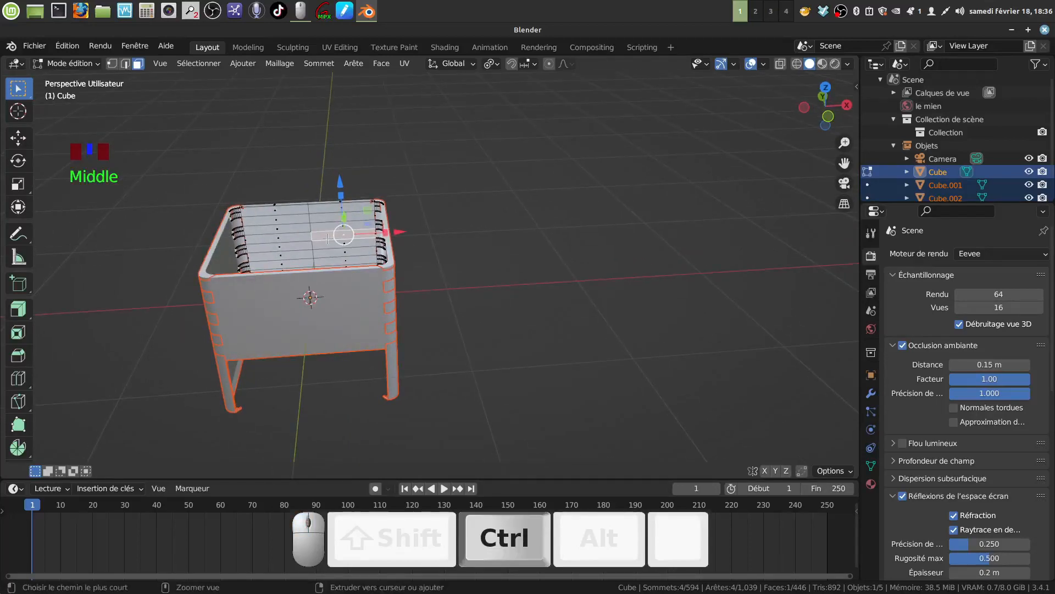
{"action": "key", "text": "ctrl+l"}
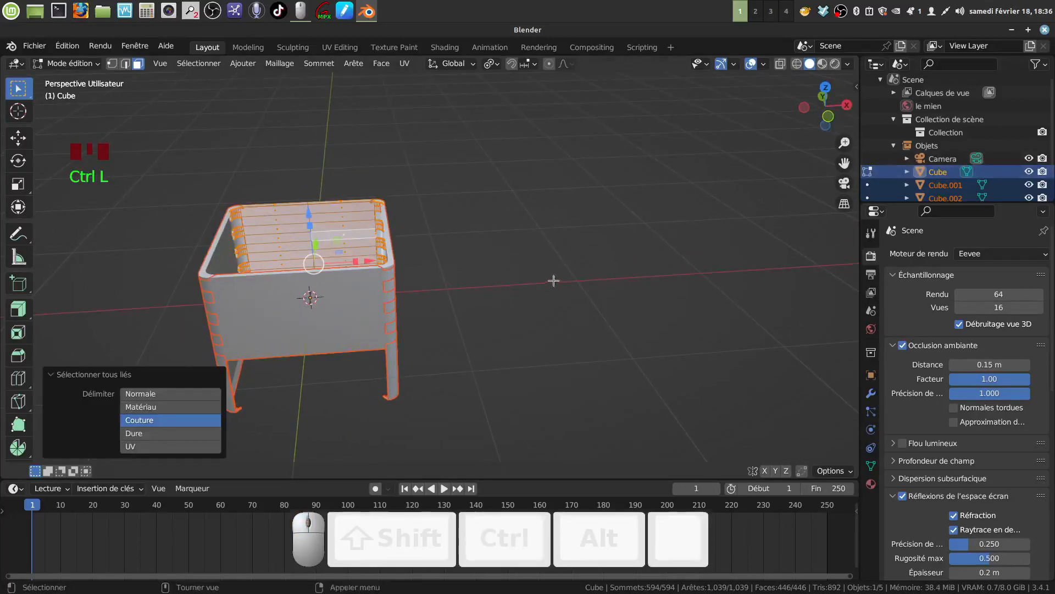
{"action": "middle_click_drag", "start_coordinate": [550, 258], "coordinate": [505, 285]}
{"action": "left_click", "coordinate": [519, 341]}
{"action": "scroll", "coordinate": [518, 324], "scroll_direction": "up", "scroll_amount": 3}
{"action": "middle_click_drag", "start_coordinate": [518, 325], "coordinate": [494, 330]}
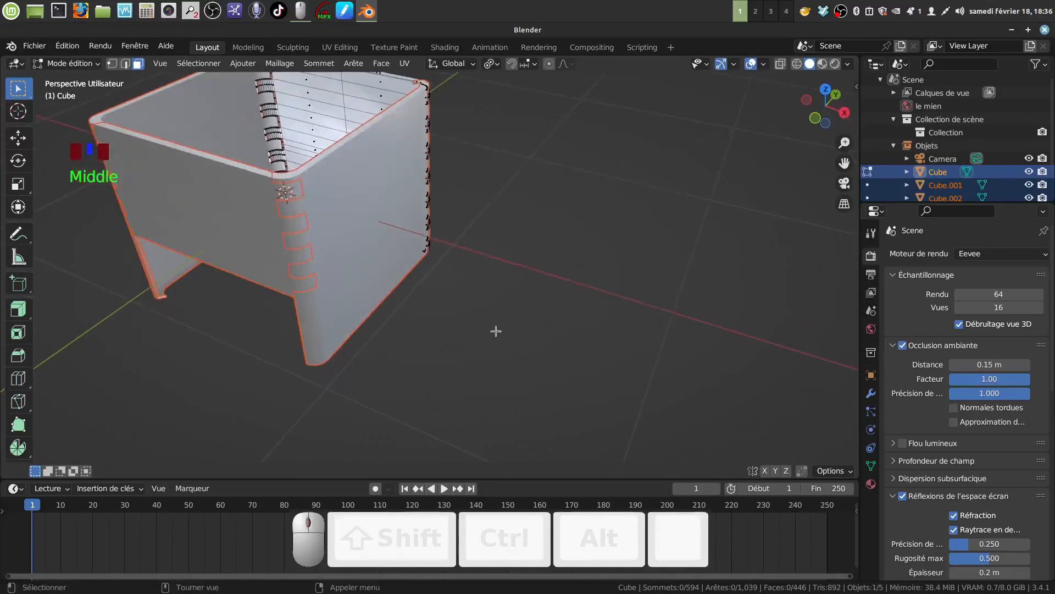
{"action": "key", "text": "Tab"}
{"action": "scroll", "coordinate": [467, 295], "scroll_direction": "down", "scroll_amount": 4}
{"action": "left_click", "coordinate": [456, 324]}
{"action": "scroll", "coordinate": [433, 217], "scroll_direction": "up", "scroll_amount": 4}
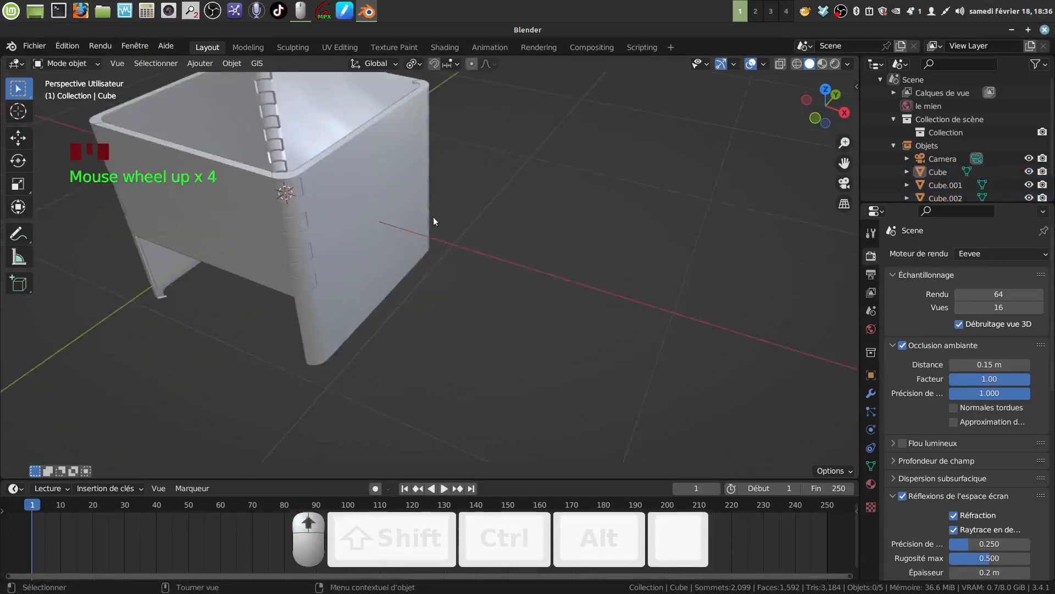
{"action": "middle_click_drag", "start_coordinate": [433, 217], "coordinate": [477, 375], "text": "shift"}
{"action": "key", "text": "Tab"}
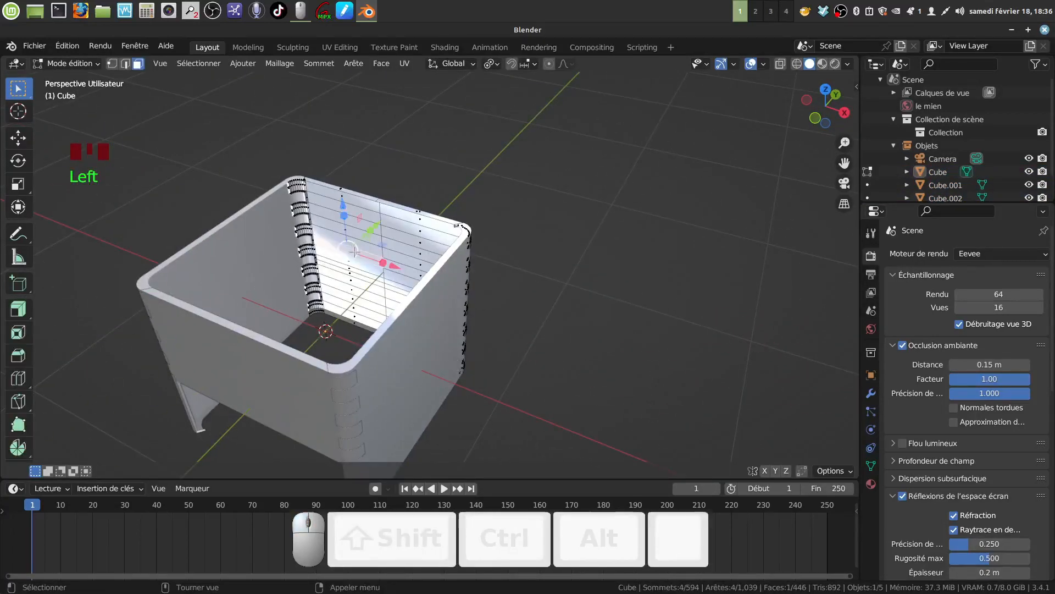
{"action": "key", "text": "ctrl+l"}
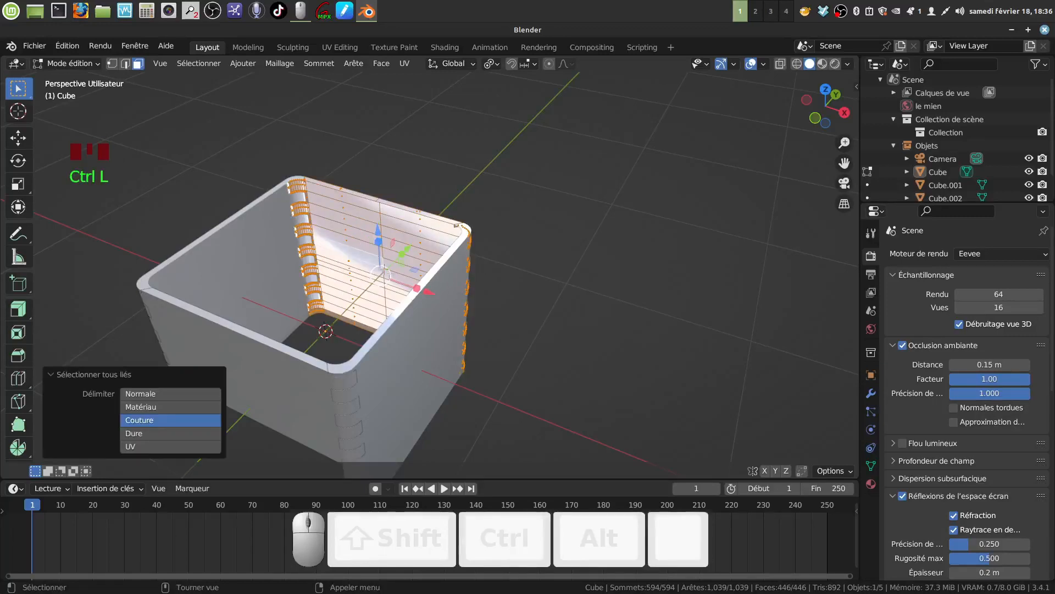
{"action": "key", "text": "Tab"}
{"action": "middle_click_drag", "start_coordinate": [382, 275], "coordinate": [483, 275]}
{"action": "scroll", "coordinate": [355, 284], "scroll_direction": "down", "scroll_amount": 3}
{"action": "scroll", "coordinate": [480, 337], "scroll_direction": "up", "scroll_amount": 2}
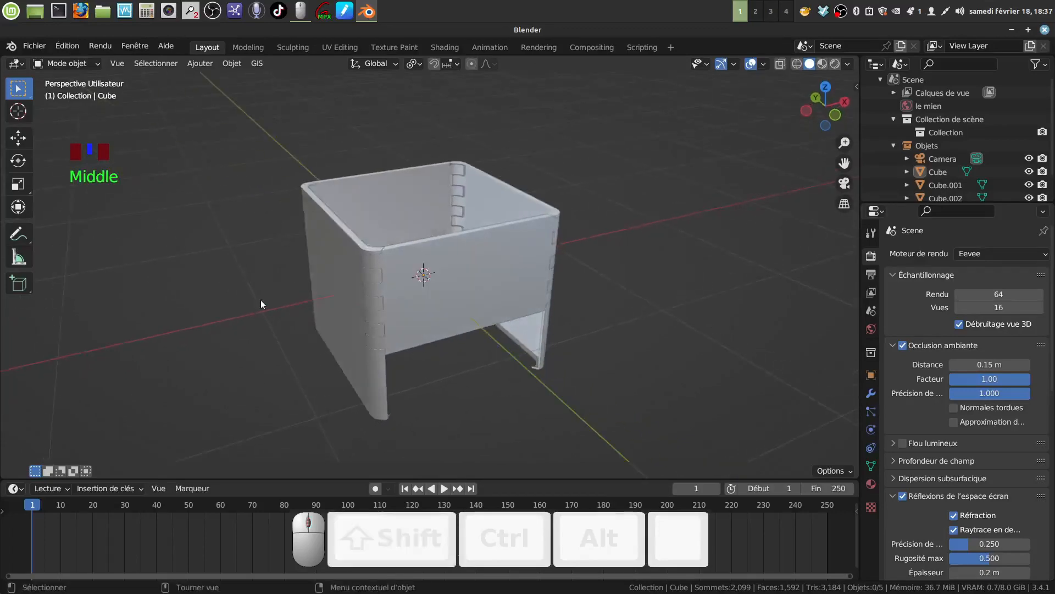
Delete the separated -X side panel, Cube.002
{"action": "left_click", "coordinate": [354, 282]}
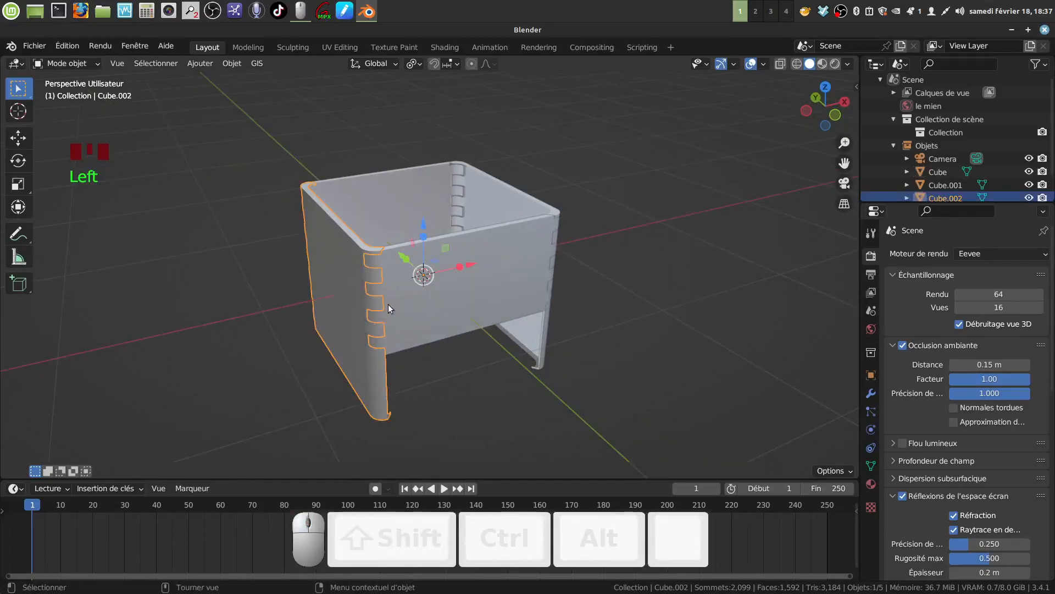
{"action": "key", "text": "x"}
{"action": "left_click", "coordinate": [382, 328]}
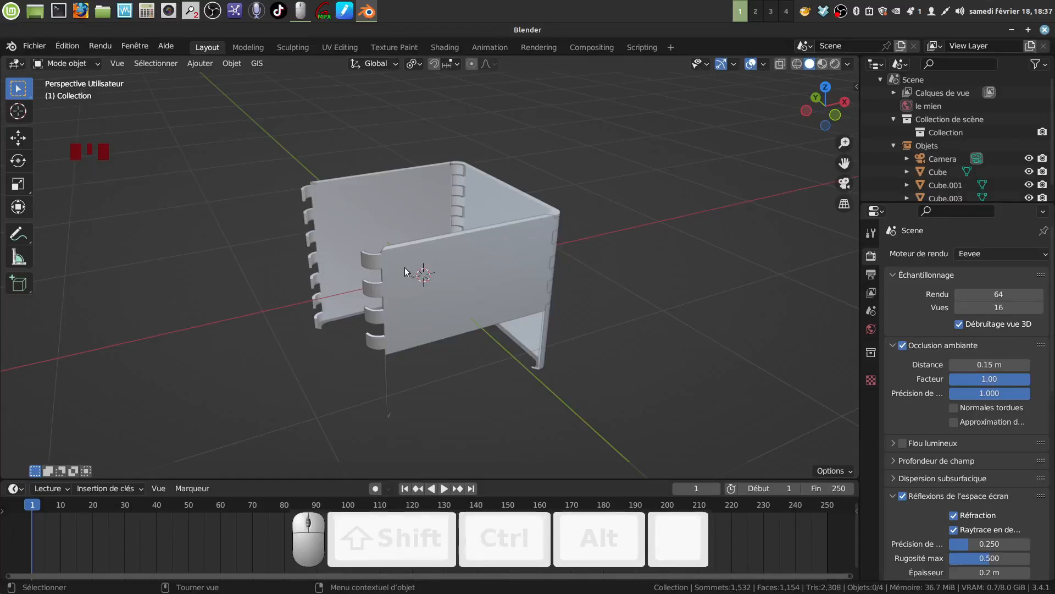
Isolate the front panel in local view and open its mesh in Edit Mode
{"action": "middle_click_drag", "start_coordinate": [412, 271], "coordinate": [379, 250], "text": "shift"}
{"action": "left_click", "coordinate": [362, 236]}
{"action": "key", "text": "KP_Divide"}
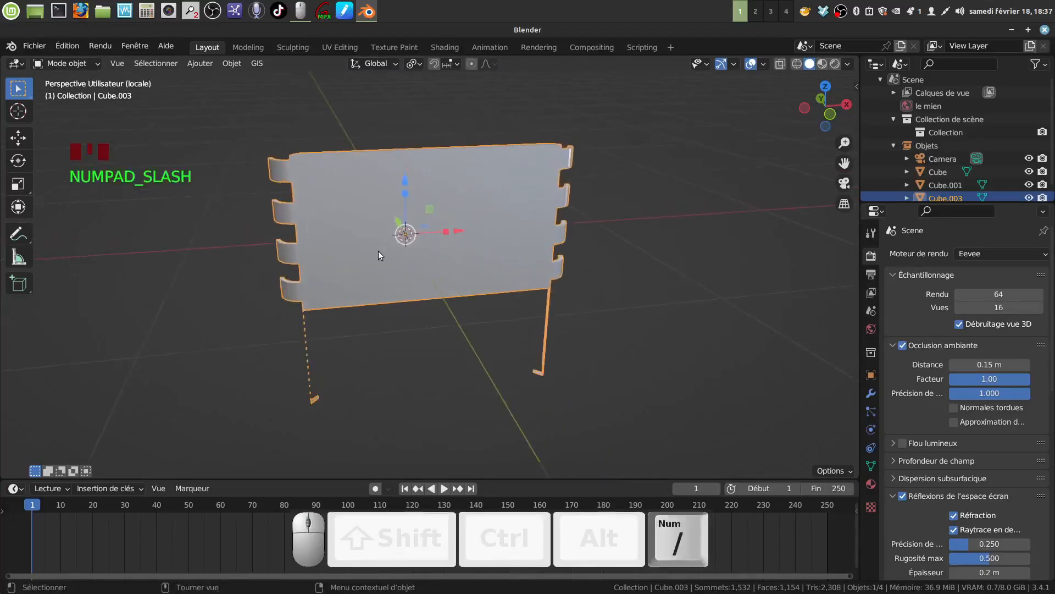
{"action": "middle_click_drag", "start_coordinate": [314, 252], "coordinate": [374, 346], "text": "shift"}
{"action": "scroll", "coordinate": [360, 292], "scroll_direction": "up", "scroll_amount": 3, "text": "shift"}
{"action": "key", "text": "Tab"}
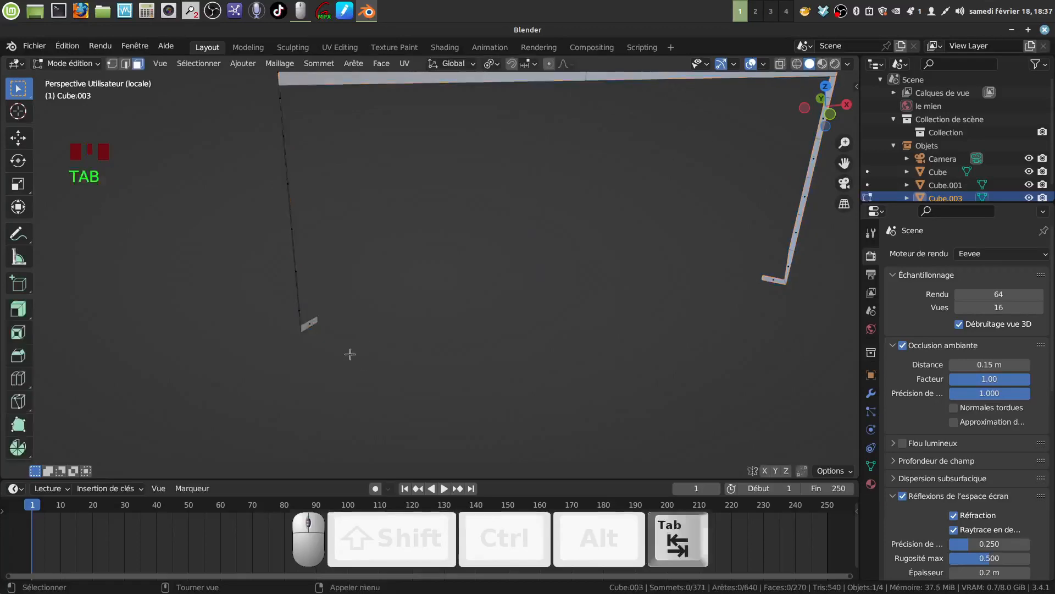
Delete the faces of both thin strips hanging below the front panel, growing the selection from their foot faces nine times
{"action": "left_click", "coordinate": [770, 275], "text": "shift"}
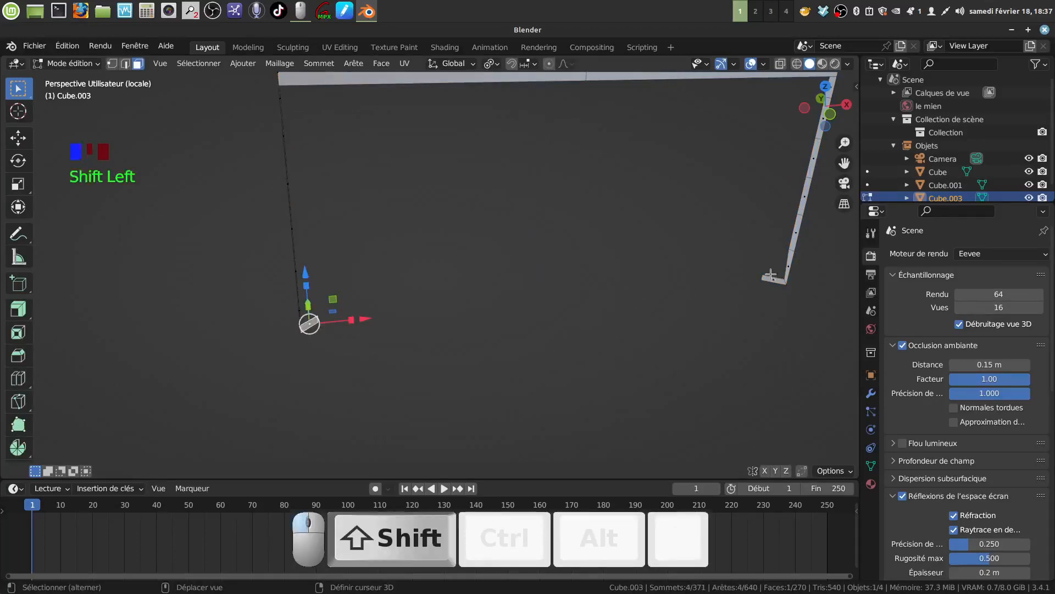
{"action": "middle_click_drag", "start_coordinate": [707, 304], "coordinate": [294, 209]}
{"action": "key", "text": "ctrl"}
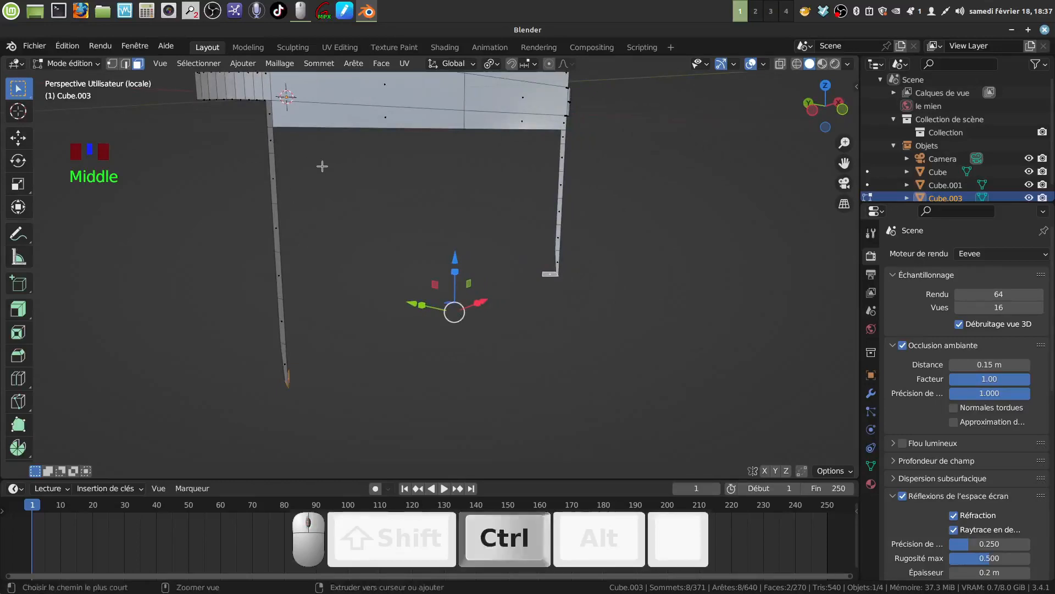
{"action": "key", "text": "ctrl+KP_Add"}
{"action": "key", "text": "ctrl+KP_Add"}
{"action": "key", "text": "ctrl+KP_Add"}
{"action": "key", "text": "ctrl+KP_Add"}
{"action": "key", "text": "ctrl+KP_Add"}
{"action": "key", "text": "ctrl+KP_Add"}
{"action": "key", "text": "ctrl+KP_Add"}
{"action": "key", "text": "ctrl+KP_Add"}
{"action": "key", "text": "ctrl+KP_Add"}
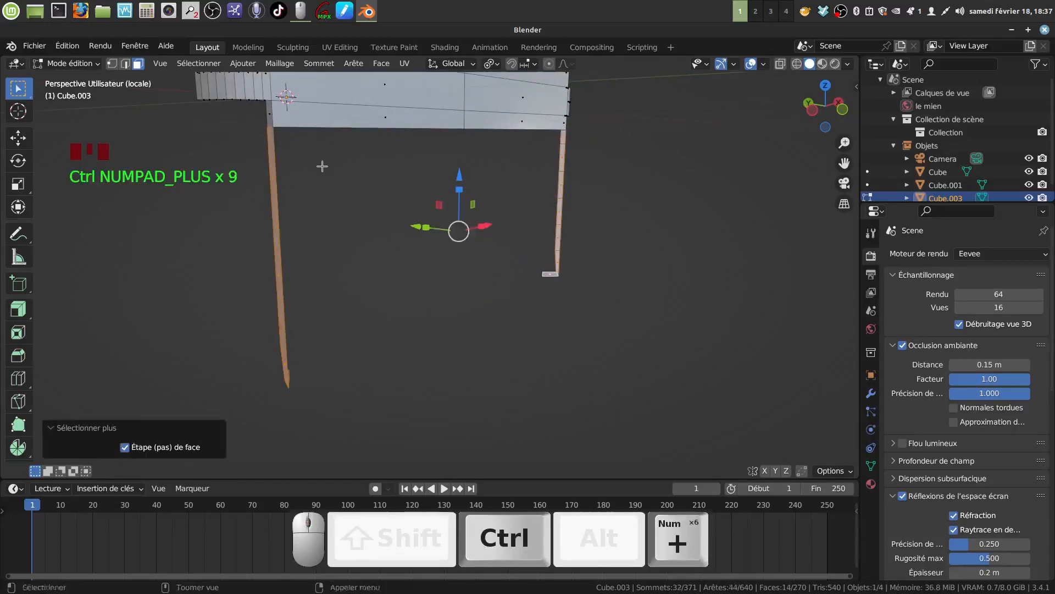
{"action": "key", "text": "x"}
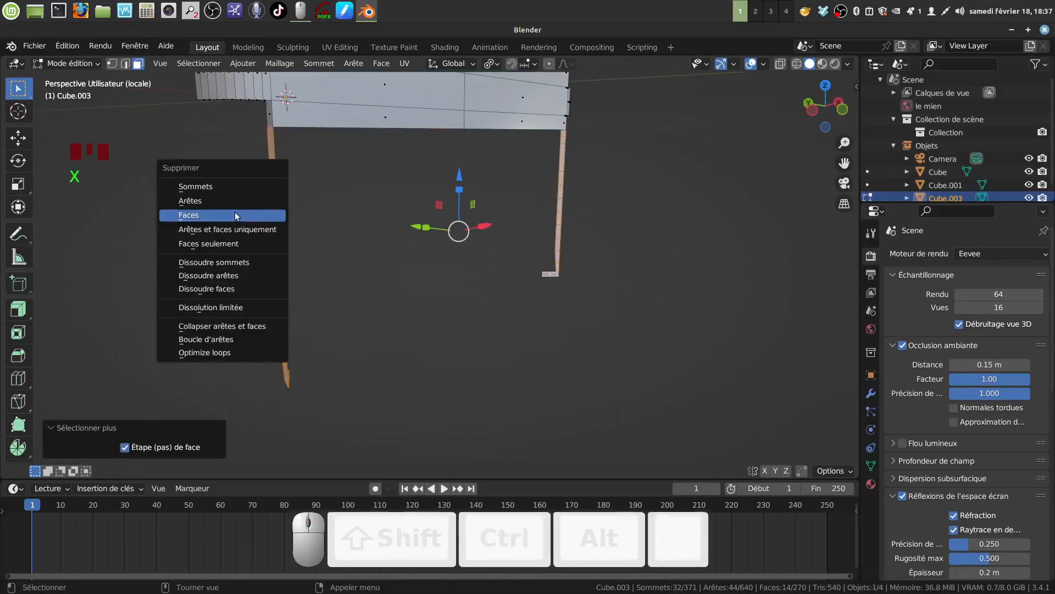
{"action": "left_click", "coordinate": [235, 212]}
Return to Object Mode, leave local view to show all panels, and clear the selection
{"action": "middle_click_drag", "start_coordinate": [390, 193], "coordinate": [316, 258]}
{"action": "key", "text": "Tab"}
{"action": "key", "text": "KP_Divide"}
{"action": "left_click", "coordinate": [479, 359]}
{"action": "scroll", "coordinate": [442, 370], "scroll_direction": "up", "scroll_amount": 2}
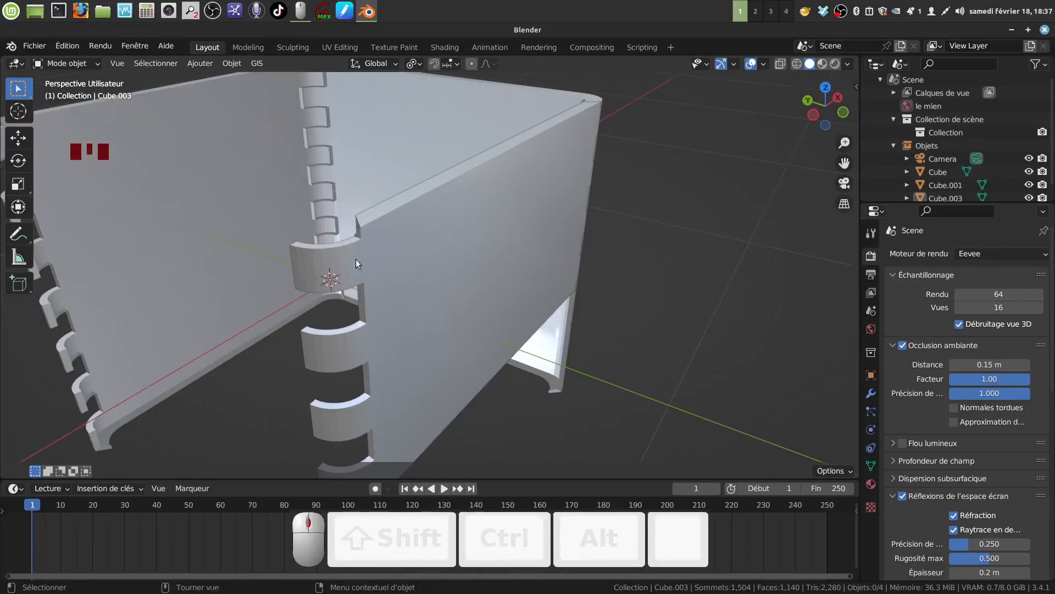
Examine the front panel's projecting fingers and the open corner of the box from several angles and distances
{"action": "middle_click_drag", "start_coordinate": [355, 262], "coordinate": [346, 263]}
{"action": "scroll", "coordinate": [368, 300], "scroll_direction": "up", "scroll_amount": 2}
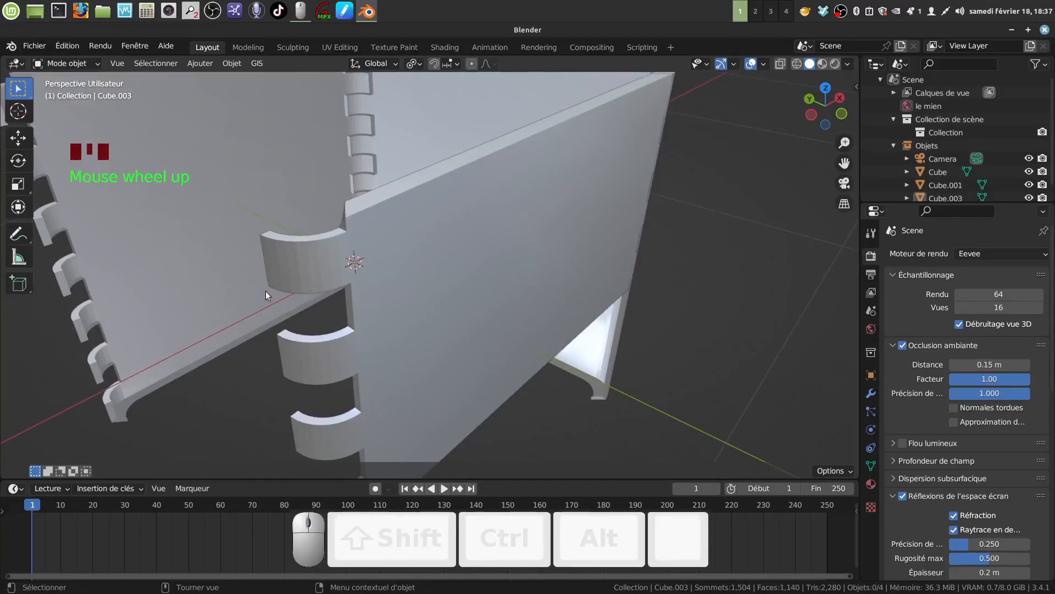
{"action": "mouse_move", "coordinate": [321, 282]}
{"action": "middle_mouse_down"}
{"action": "mouse_move", "coordinate": [358, 259]}
{"action": "mouse_move", "coordinate": [394, 287]}
{"action": "mouse_move", "coordinate": [460, 295]}
{"action": "mouse_move", "coordinate": [350, 308]}
{"action": "mouse_move", "coordinate": [308, 290]}
{"action": "middle_mouse_up"}
{"action": "scroll", "coordinate": [384, 294], "scroll_direction": "down", "scroll_amount": 2}
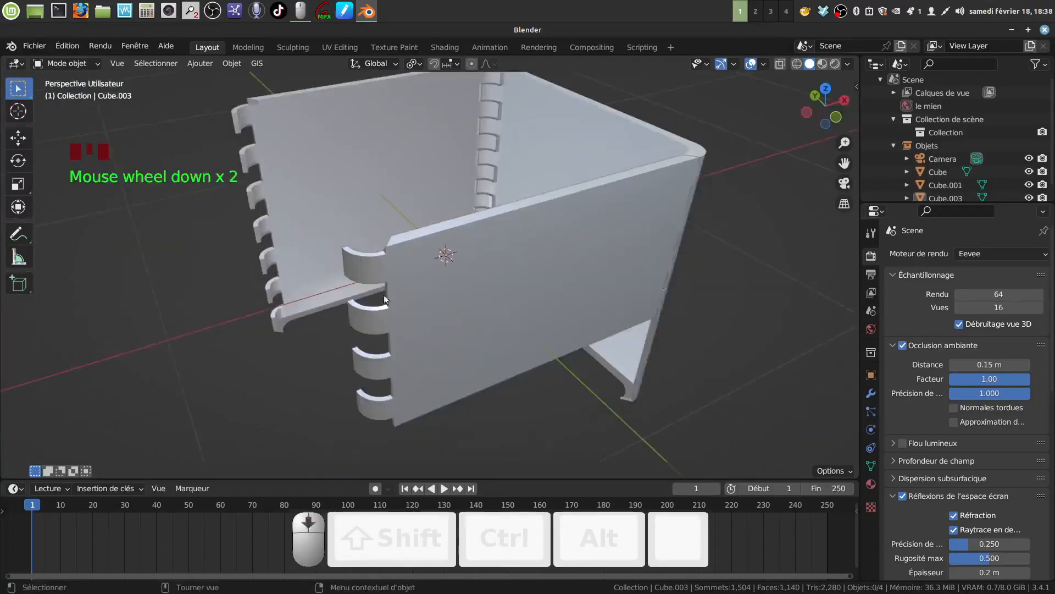
{"action": "middle_click_drag", "start_coordinate": [384, 295], "coordinate": [455, 278]}
{"action": "middle_click_drag", "start_coordinate": [436, 280], "coordinate": [579, 166], "text": "shift"}
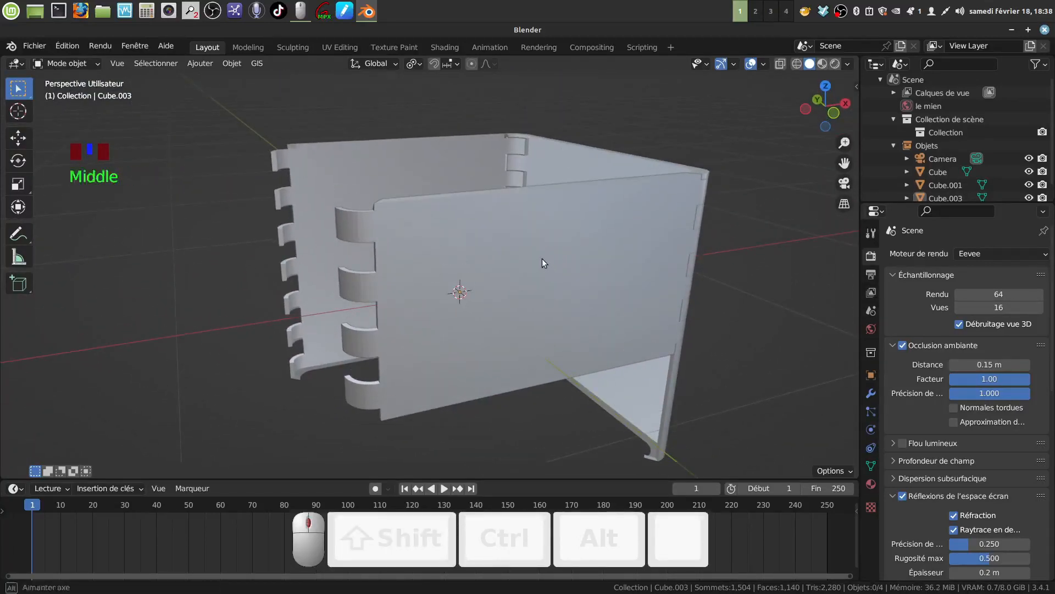
{"action": "middle_click_drag", "start_coordinate": [543, 262], "coordinate": [562, 268]}
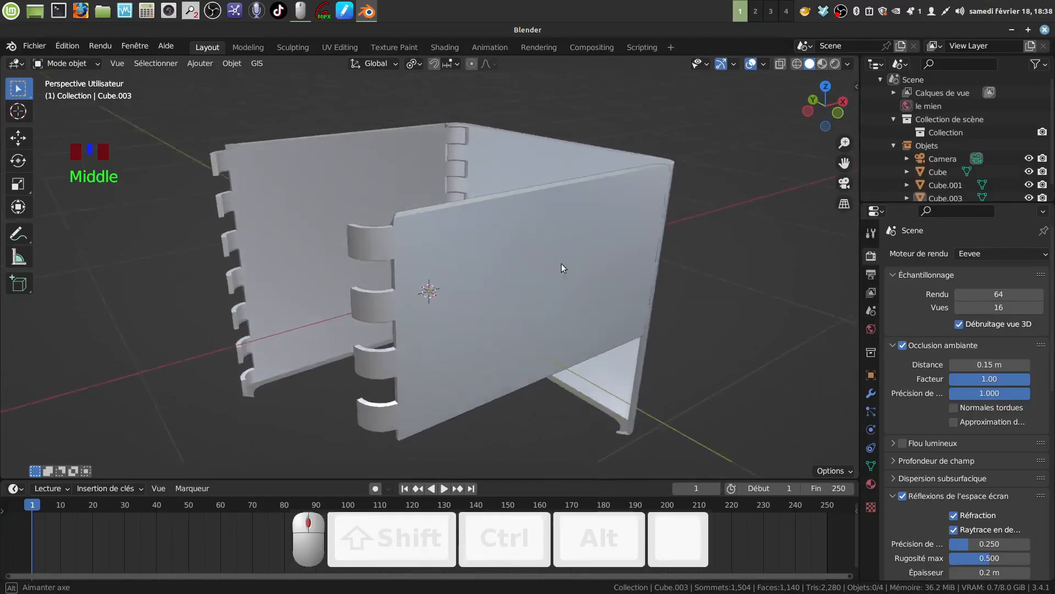
{"action": "scroll", "coordinate": [495, 339], "scroll_direction": "up", "scroll_amount": 2}
{"action": "middle_click_drag", "start_coordinate": [494, 339], "coordinate": [419, 282]}
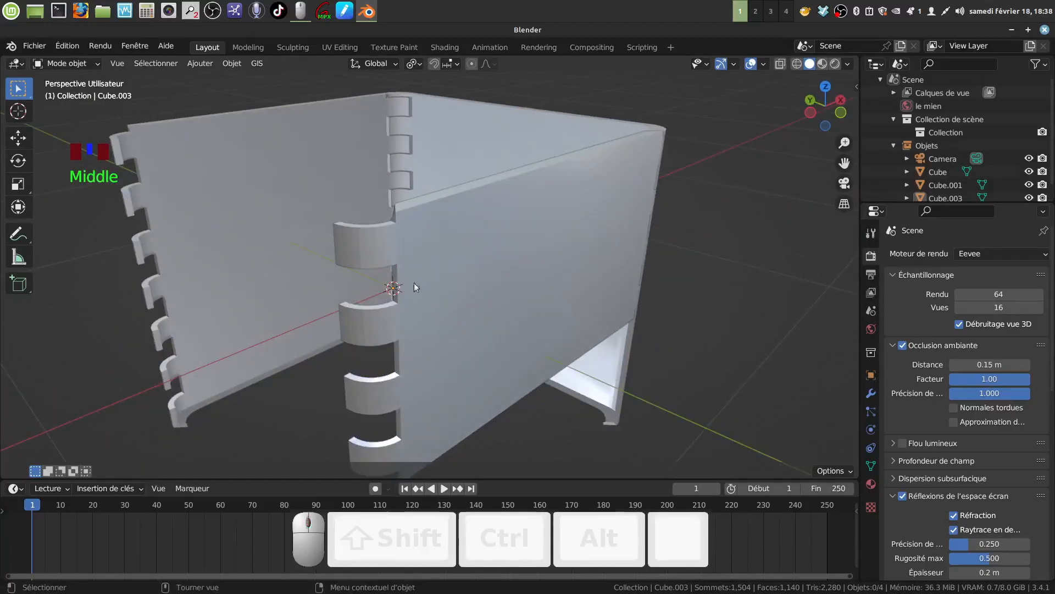
{"action": "scroll", "coordinate": [443, 328], "scroll_direction": "up", "scroll_amount": 2}
{"action": "middle_click_drag", "start_coordinate": [444, 328], "coordinate": [354, 264], "text": "shift"}
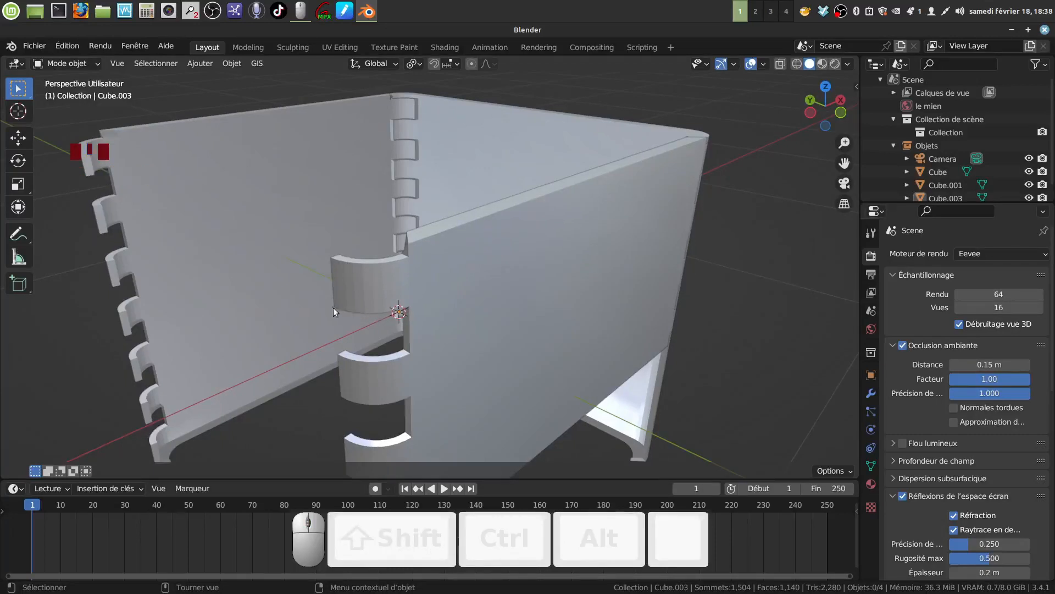
{"action": "middle_click_drag", "start_coordinate": [331, 257], "coordinate": [473, 302], "text": "shift"}
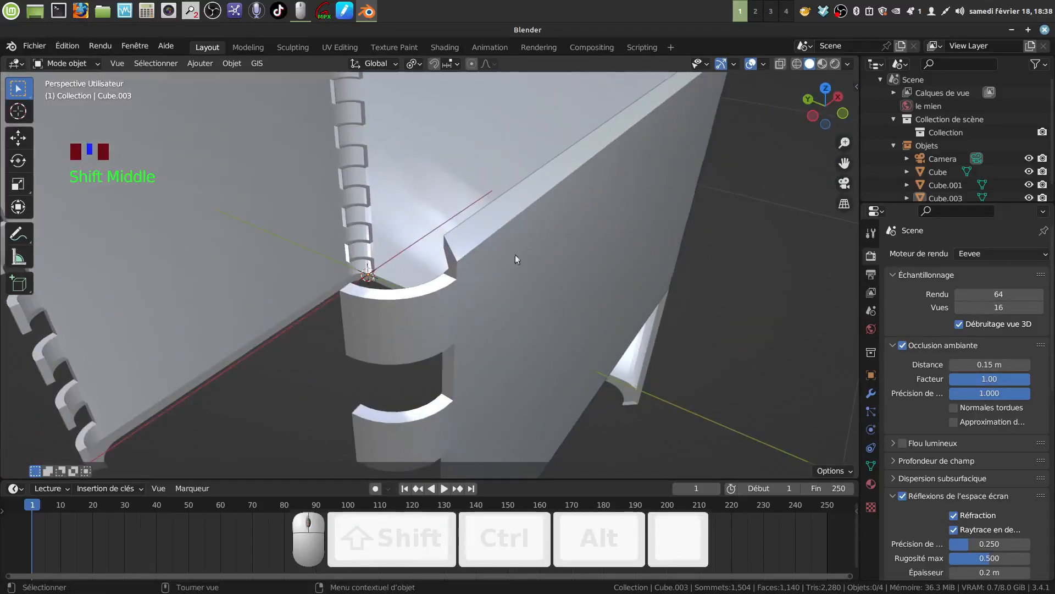
{"action": "mouse_move", "coordinate": [466, 298]}
{"action": "middle_mouse_down"}
{"action": "mouse_move", "coordinate": [503, 272]}
{"action": "mouse_move", "coordinate": [459, 299]}
{"action": "mouse_move", "coordinate": [488, 320]}
{"action": "mouse_move", "coordinate": [459, 311]}
{"action": "middle_mouse_up"}
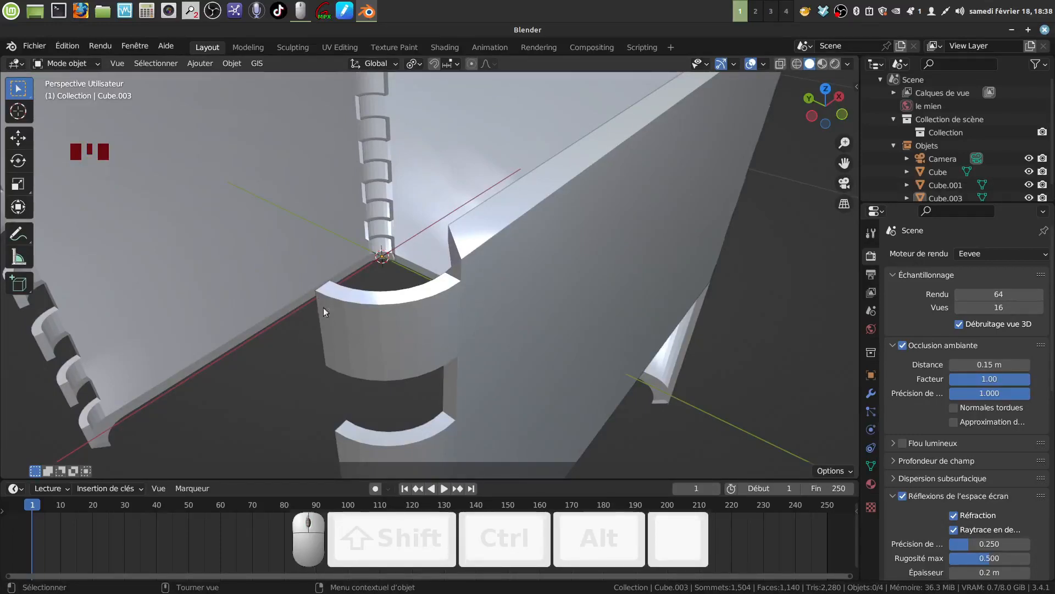
{"action": "middle_click_drag", "start_coordinate": [481, 266], "coordinate": [397, 335]}
{"action": "scroll", "coordinate": [481, 222], "scroll_direction": "down", "scroll_amount": 3}
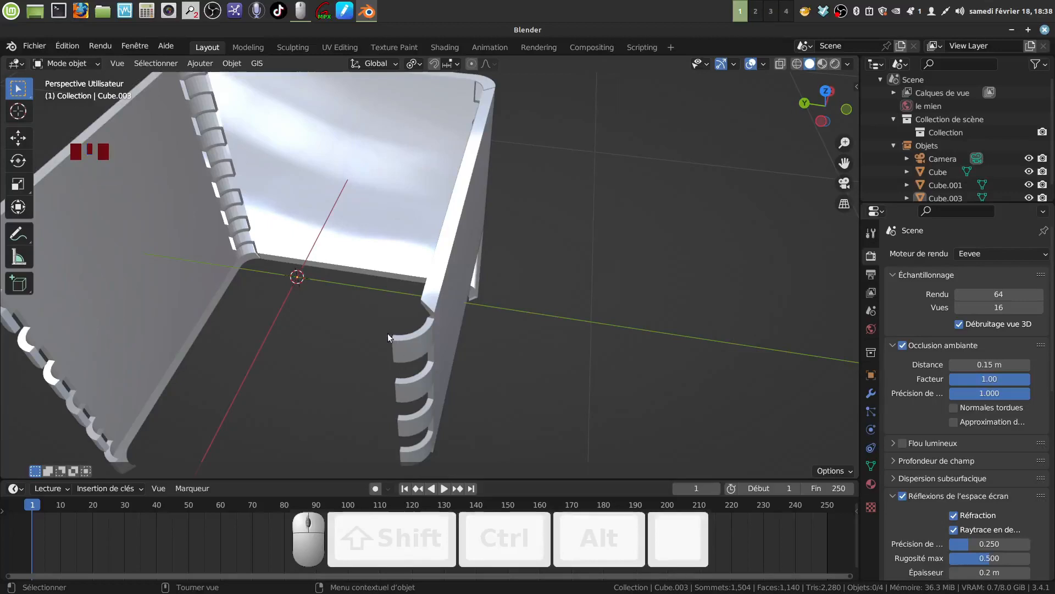
{"action": "middle_click_drag", "start_coordinate": [415, 250], "coordinate": [403, 292]}
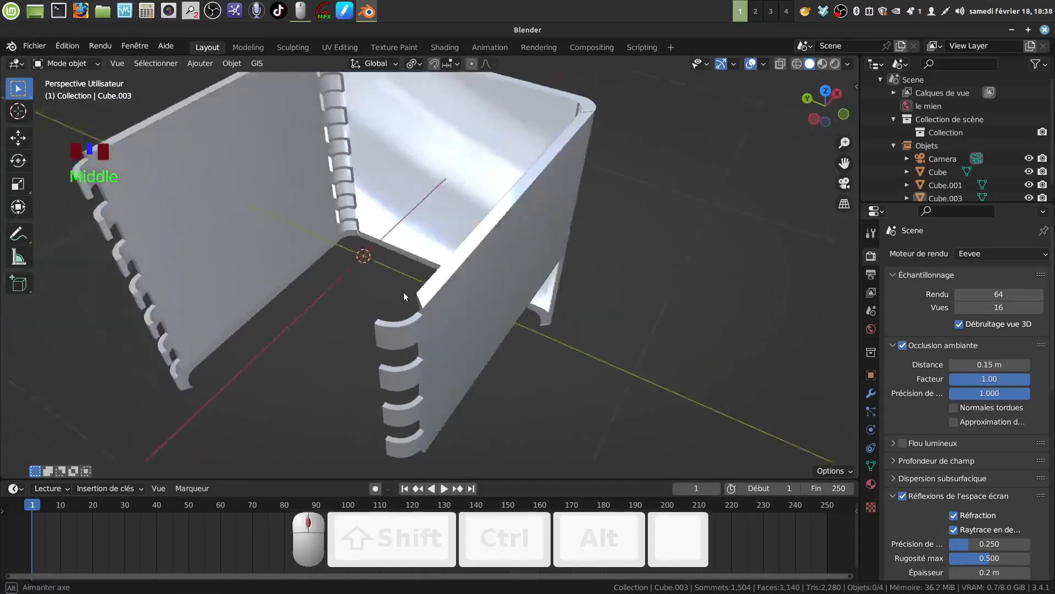
{"action": "scroll", "coordinate": [460, 400], "scroll_direction": "up", "scroll_amount": 3}
{"action": "middle_click_drag", "start_coordinate": [460, 400], "coordinate": [328, 357]}
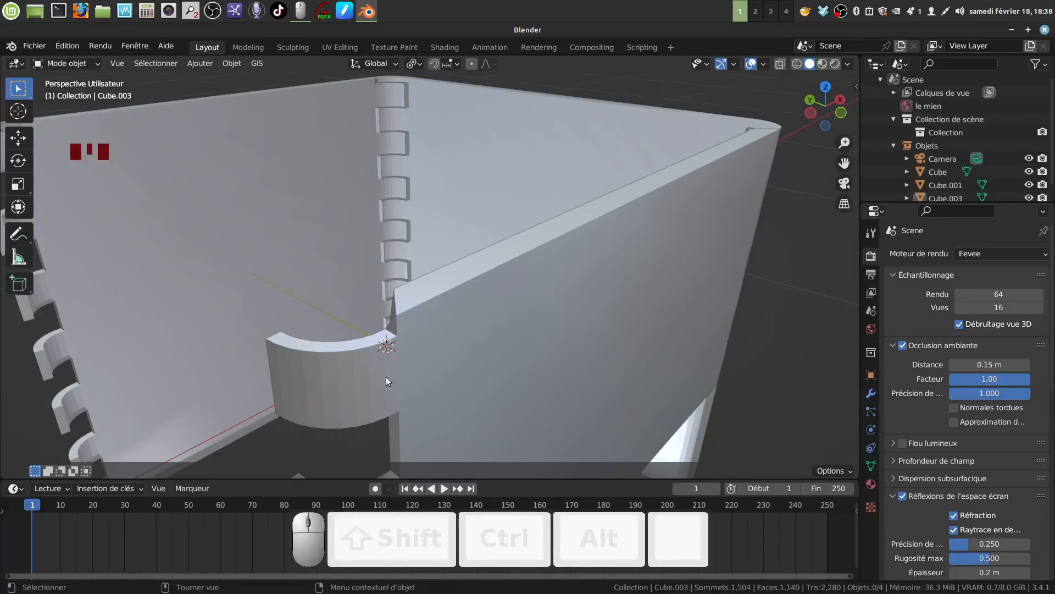
{"action": "middle_click_drag", "start_coordinate": [377, 378], "coordinate": [438, 302]}
{"action": "scroll", "coordinate": [465, 310], "scroll_direction": "up", "scroll_amount": 2}
{"action": "scroll", "coordinate": [464, 315], "scroll_direction": "down", "scroll_amount": 9}
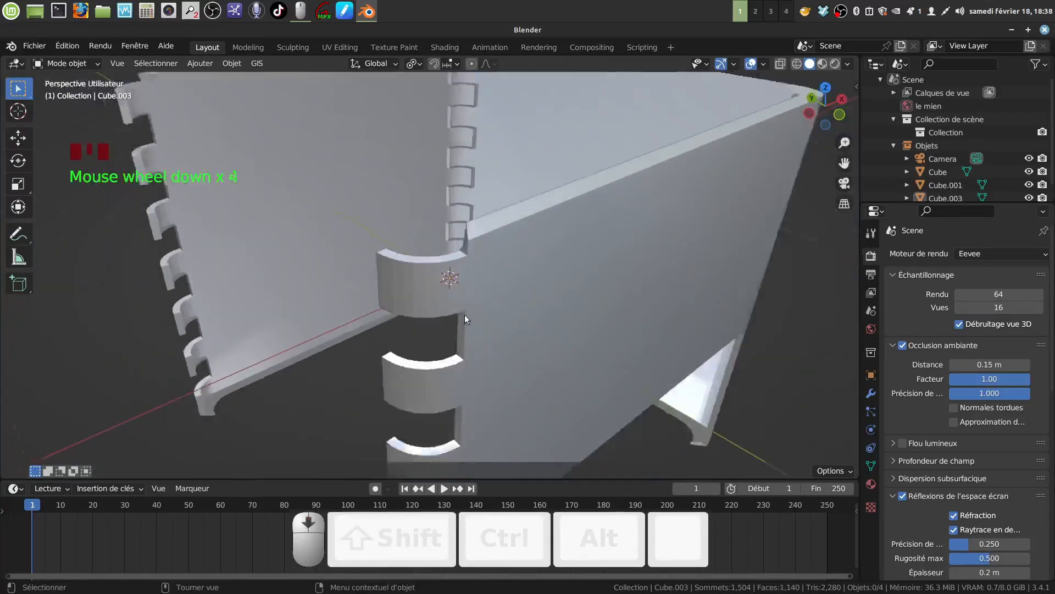
{"action": "middle_click_drag", "start_coordinate": [509, 309], "coordinate": [440, 237]}
{"action": "scroll", "coordinate": [445, 331], "scroll_direction": "up", "scroll_amount": 3}
{"action": "scroll", "coordinate": [511, 306], "scroll_direction": "down", "scroll_amount": 3}
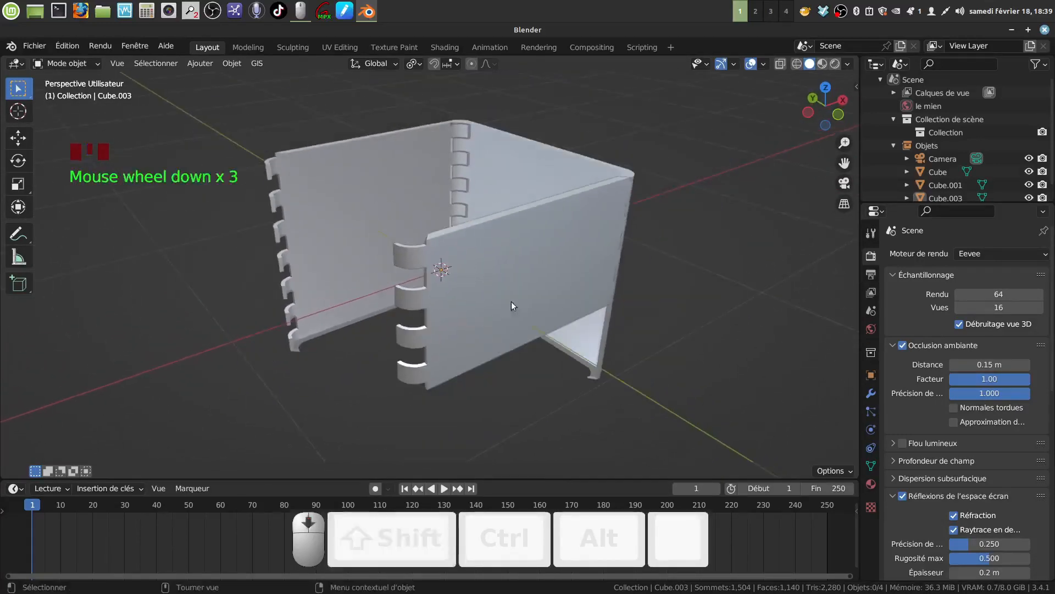
{"action": "middle_click_drag", "start_coordinate": [511, 305], "coordinate": [369, 232]}
{"action": "middle_click_drag", "start_coordinate": [384, 271], "coordinate": [513, 295]}
Select the back panel and the +X side panel in turn to inspect how their corner fingers interlock
{"action": "left_click", "coordinate": [456, 185]}
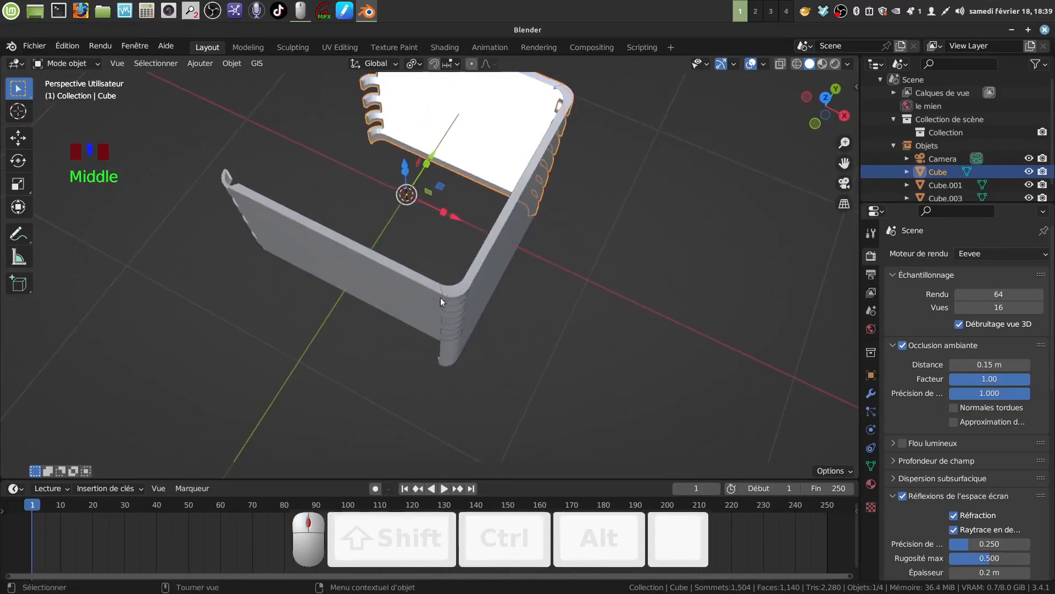
{"action": "left_click", "coordinate": [399, 309]}
{"action": "left_click", "coordinate": [407, 196]}
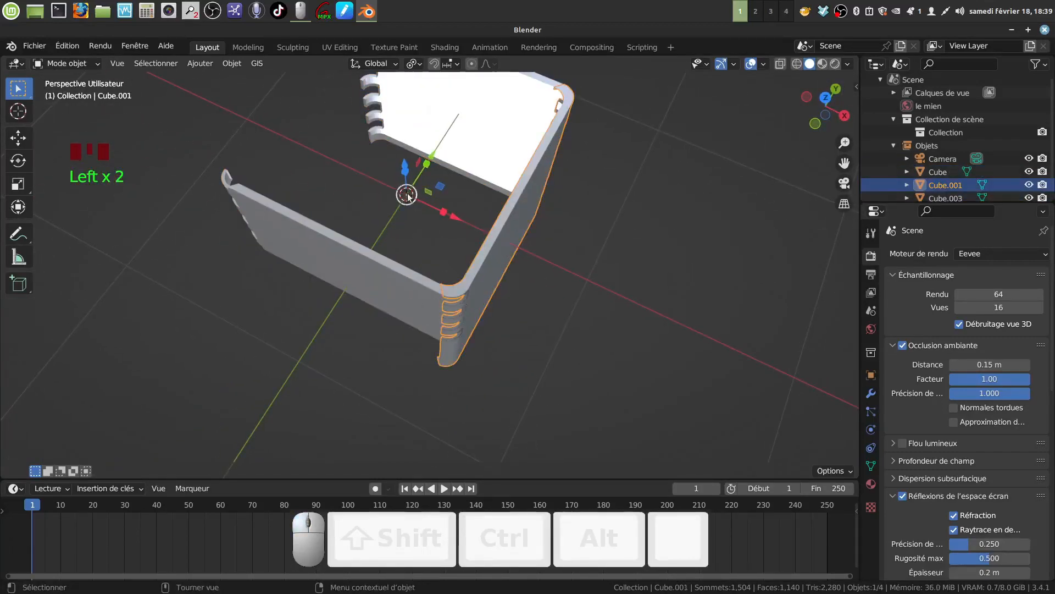
{"action": "middle_click_drag", "start_coordinate": [404, 208], "coordinate": [473, 264]}
{"action": "scroll", "coordinate": [423, 216], "scroll_direction": "down", "scroll_amount": 2}
{"action": "key", "text": "Tab"}
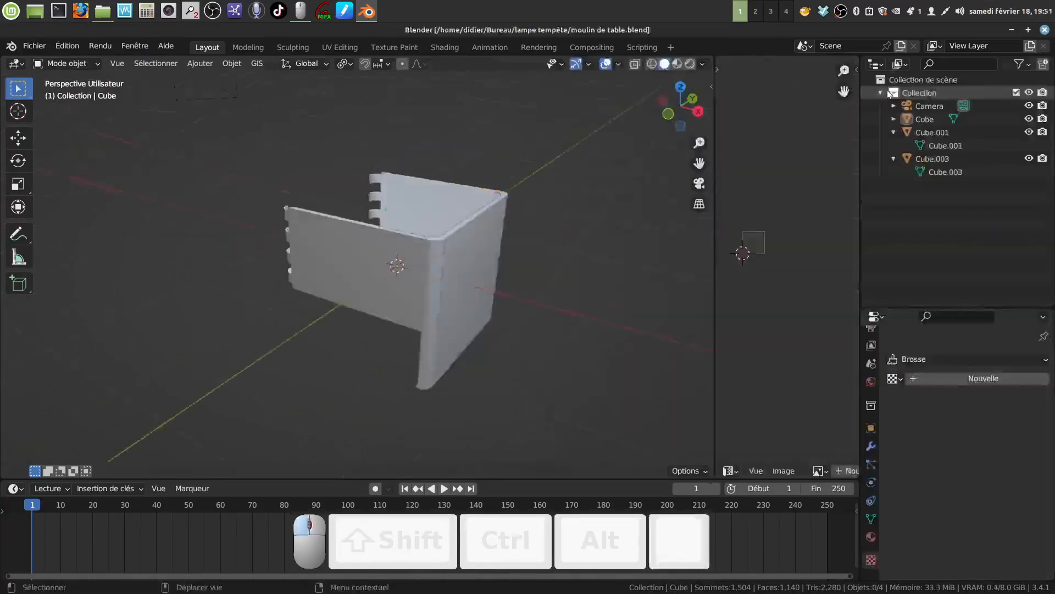
Select the front panel, Cube.003, at its finger-jointed corner with the +X side panel
{"action": "scroll", "coordinate": [482, 275], "scroll_direction": "up", "scroll_amount": 2}
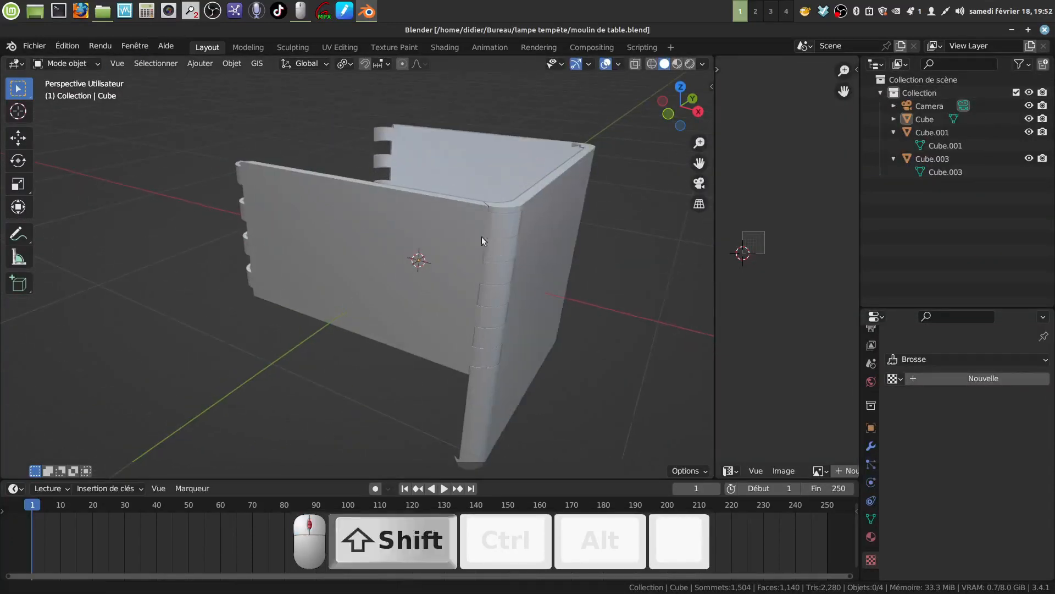
{"action": "middle_click_drag", "start_coordinate": [481, 236], "coordinate": [370, 262], "text": "shift"}
{"action": "scroll", "coordinate": [429, 266], "scroll_direction": "up", "scroll_amount": 3}
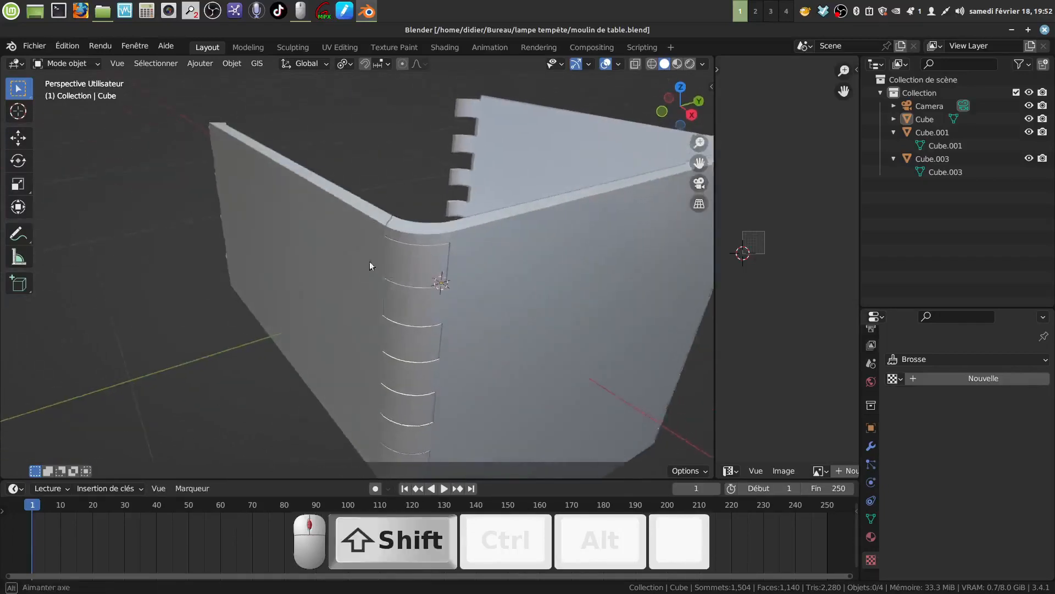
{"action": "middle_click_drag", "start_coordinate": [484, 255], "coordinate": [431, 246], "text": "shift"}
{"action": "scroll", "coordinate": [450, 307], "scroll_direction": "up", "scroll_amount": 1}
{"action": "middle_click_drag", "start_coordinate": [451, 307], "coordinate": [495, 282]}
{"action": "middle_click_drag", "start_coordinate": [422, 271], "coordinate": [456, 265], "text": "shift"}
{"action": "middle_click_drag", "start_coordinate": [449, 266], "coordinate": [419, 264]}
{"action": "left_click", "coordinate": [359, 219]}
{"action": "middle_click_drag", "start_coordinate": [419, 229], "coordinate": [437, 170], "text": "shift"}
{"action": "scroll", "coordinate": [436, 170], "scroll_direction": "down", "scroll_amount": 2}
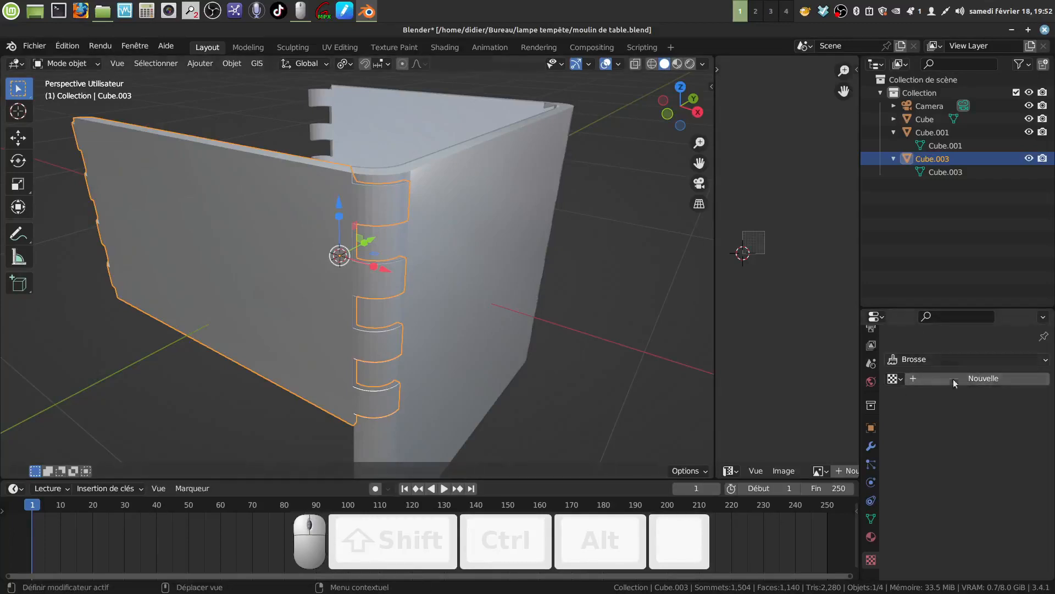
Show the front panel's modifier properties, merge the image editor area into the 3D viewport, and enlarge the properties editor
{"action": "left_click", "coordinate": [871, 450]}
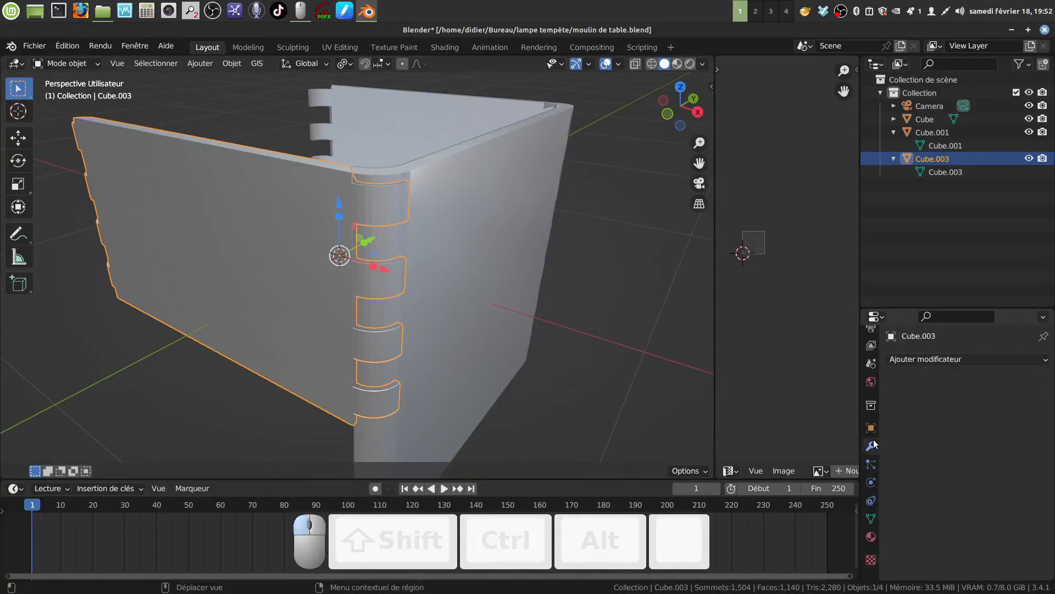
{"action": "left_click_drag", "start_coordinate": [904, 306], "coordinate": [904, 196]}
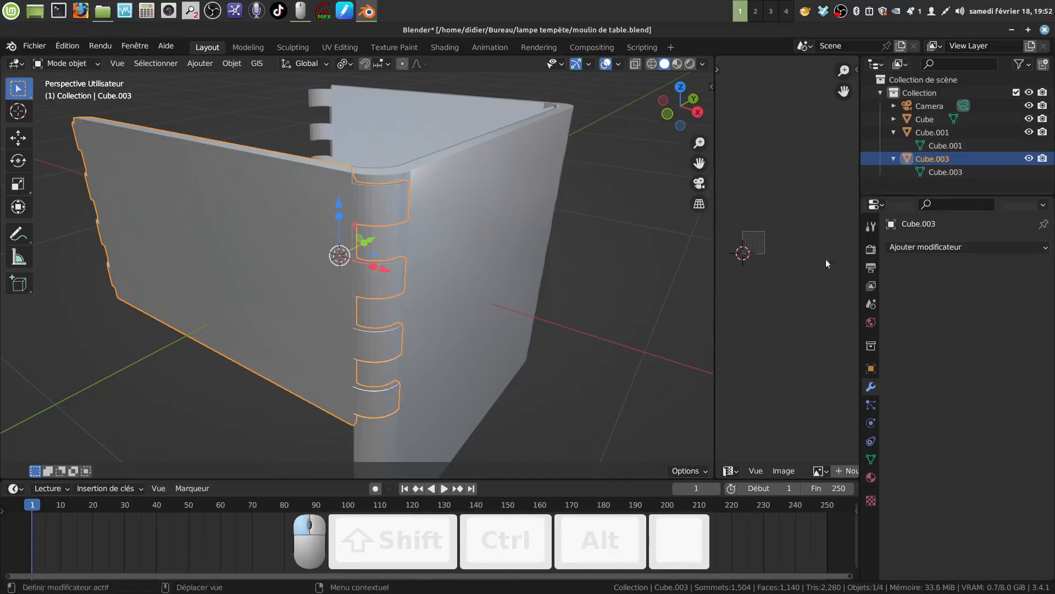
{"action": "right_click", "coordinate": [718, 366]}
{"action": "left_click", "coordinate": [672, 400]}
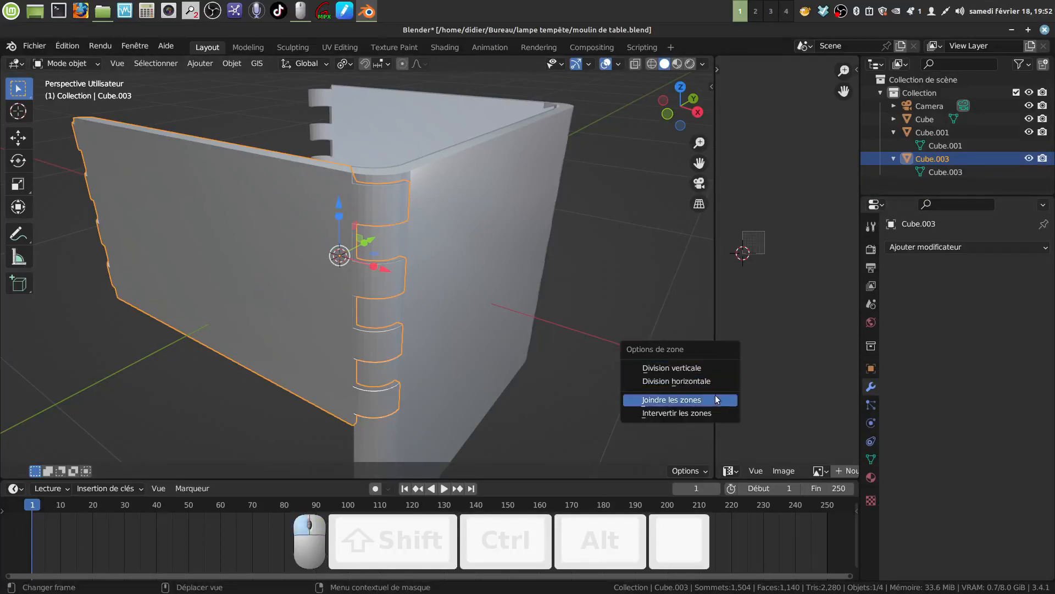
{"action": "left_click_drag", "start_coordinate": [861, 358], "coordinate": [772, 357]}
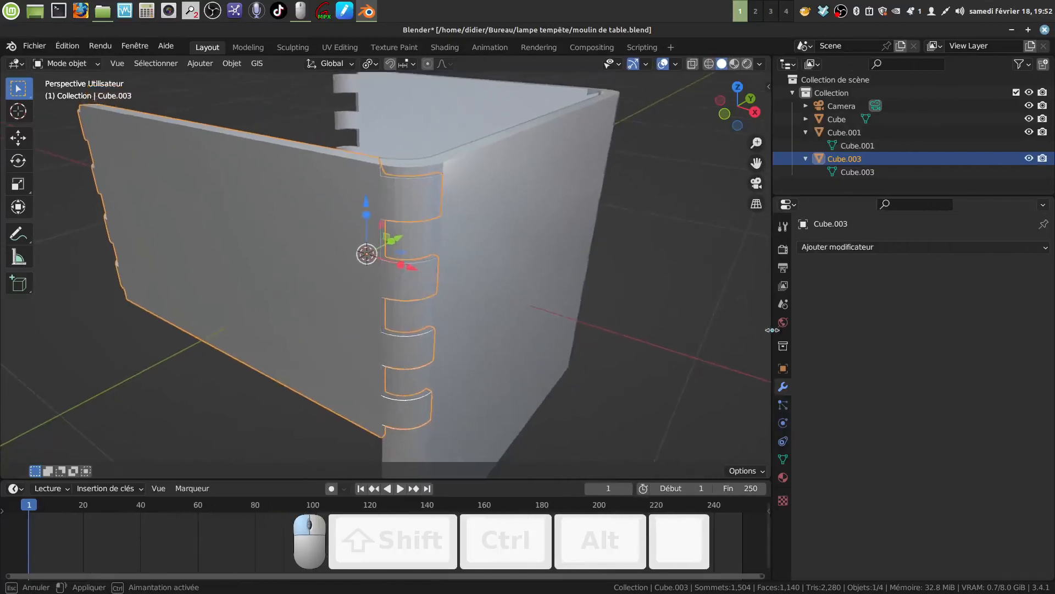
Enable the wireframe overlay on all panels in the 3D viewport
{"action": "middle_click_drag", "start_coordinate": [509, 279], "coordinate": [500, 252]}
{"action": "middle_click_drag", "start_coordinate": [437, 236], "coordinate": [450, 262]}
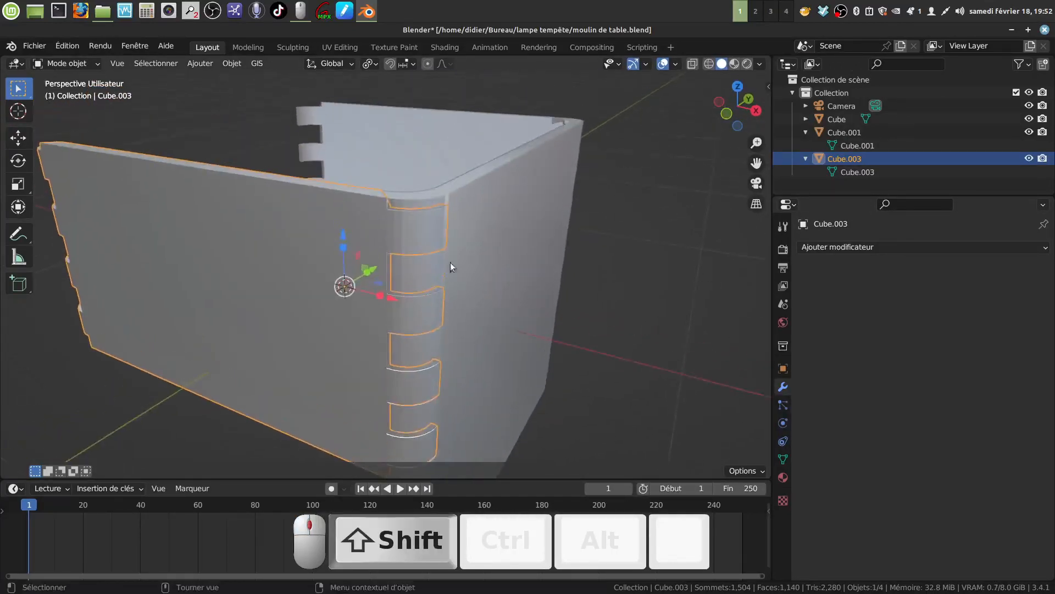
{"action": "left_click", "coordinate": [675, 64]}
{"action": "left_click", "coordinate": [594, 285]}
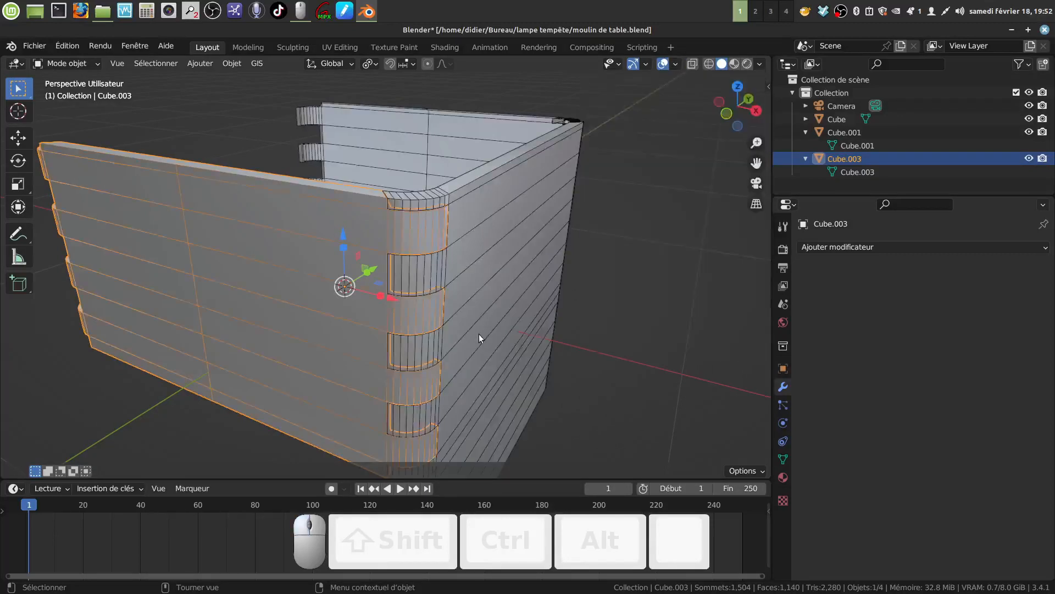
Add a Bevel modifier to the front panel, Cube.003, with its uppermost corner finger in close view
{"action": "scroll", "coordinate": [483, 308], "scroll_direction": "up", "scroll_amount": 5}
{"action": "middle_click_drag", "start_coordinate": [492, 256], "coordinate": [537, 343], "text": "shift"}
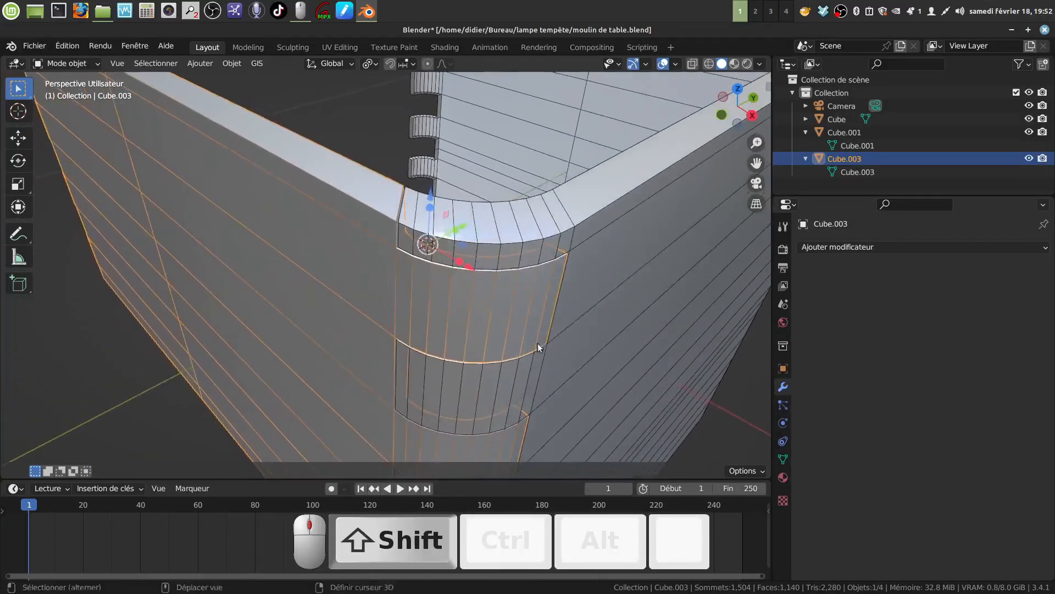
{"action": "scroll", "coordinate": [560, 245], "scroll_direction": "up", "scroll_amount": 3}
{"action": "middle_click_drag", "start_coordinate": [562, 239], "coordinate": [361, 235], "text": "shift"}
{"action": "scroll", "coordinate": [470, 308], "scroll_direction": "up", "scroll_amount": 2}
{"action": "middle_click_drag", "start_coordinate": [471, 309], "coordinate": [470, 273]}
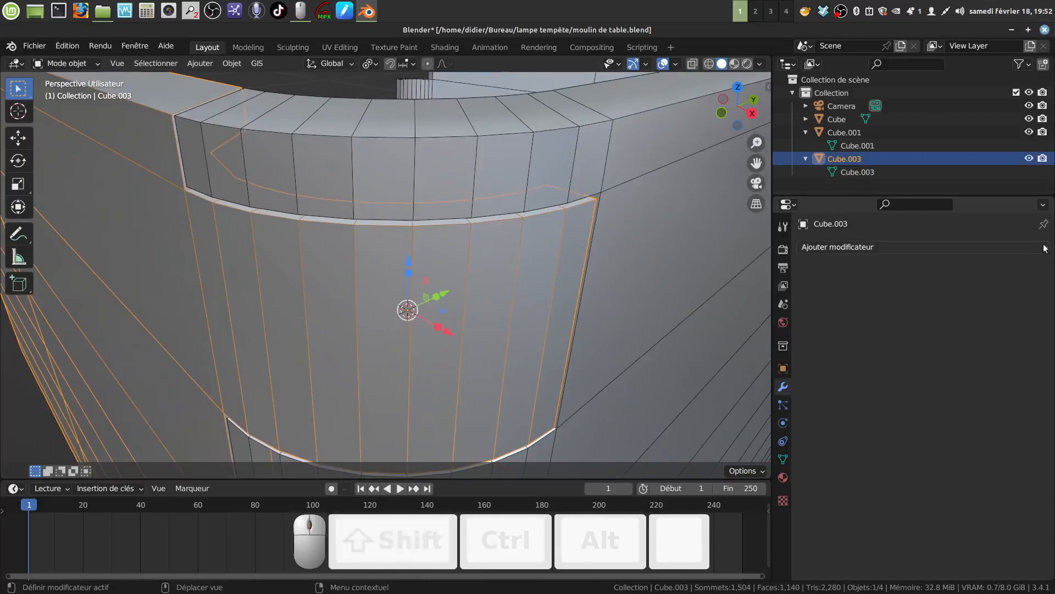
{"action": "left_click", "coordinate": [968, 247]}
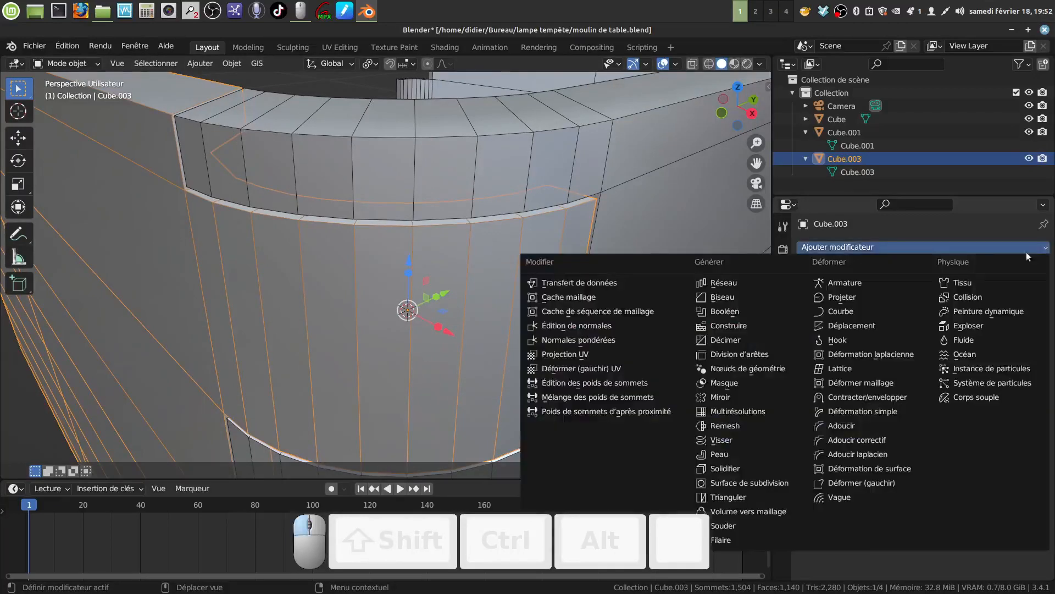
{"action": "left_click", "coordinate": [731, 298]}
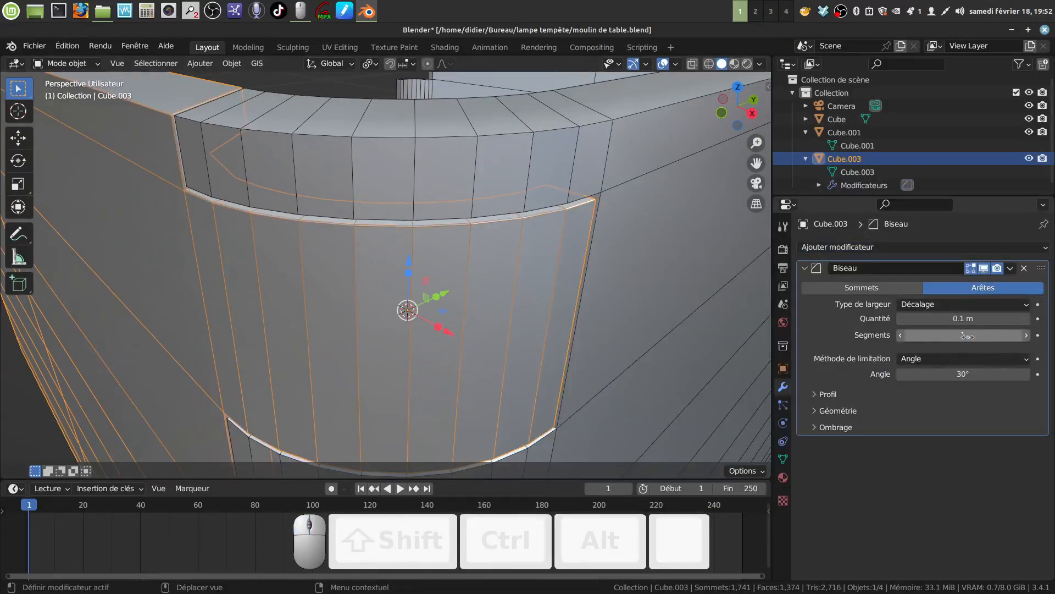
Set the front panel's bevel to 2 segments with an amount of 0.0005 m
{"action": "left_click", "coordinate": [1027, 335]}
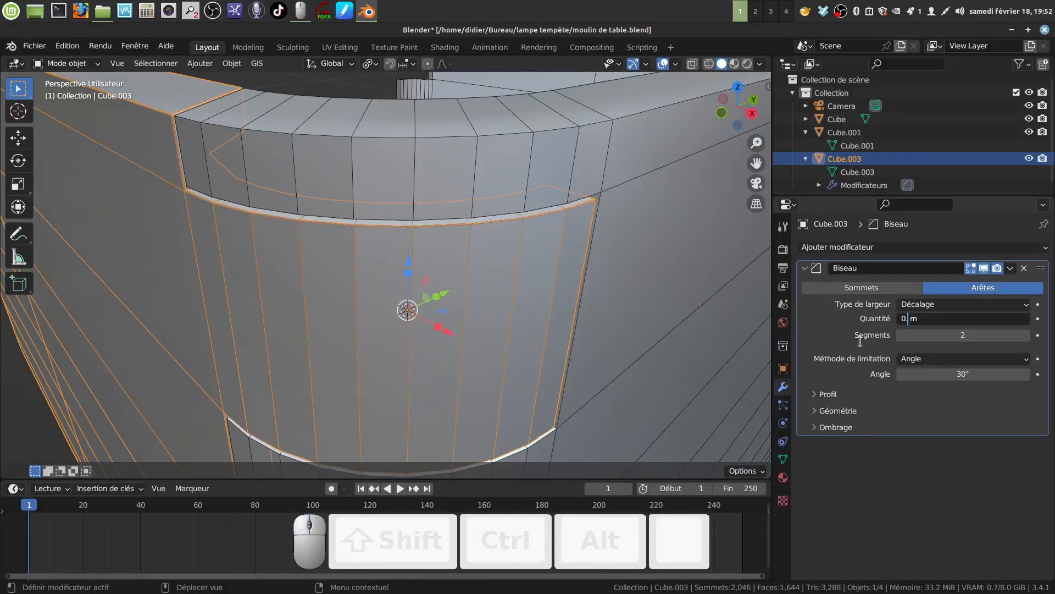
{"action": "key", "text": "BackSpace"}
{"action": "key", "text": "BackSpace"}
{"action": "type", "text": "0."}
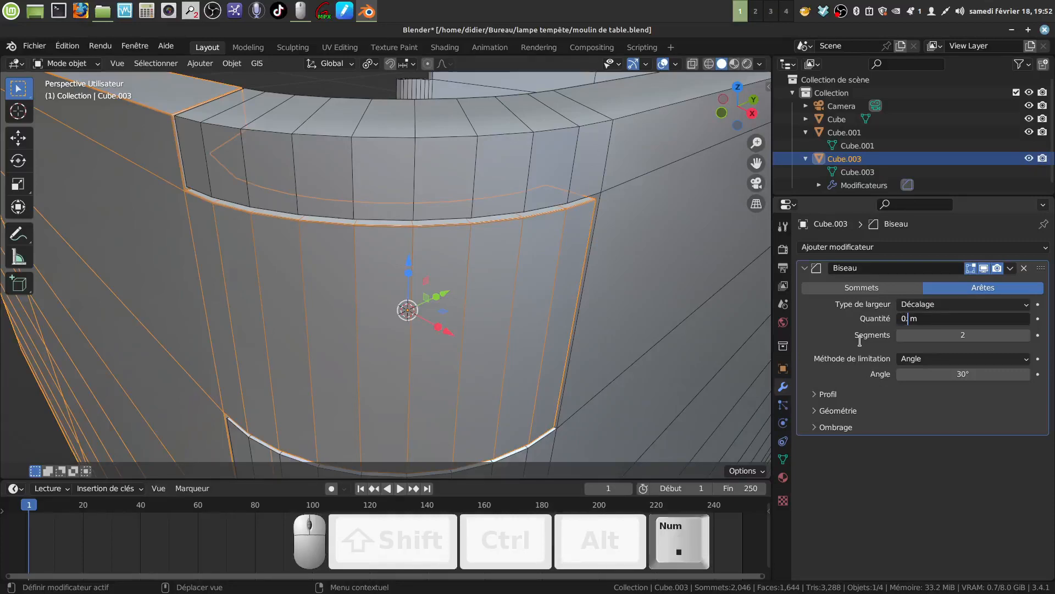
{"action": "type", "text": "0005"}
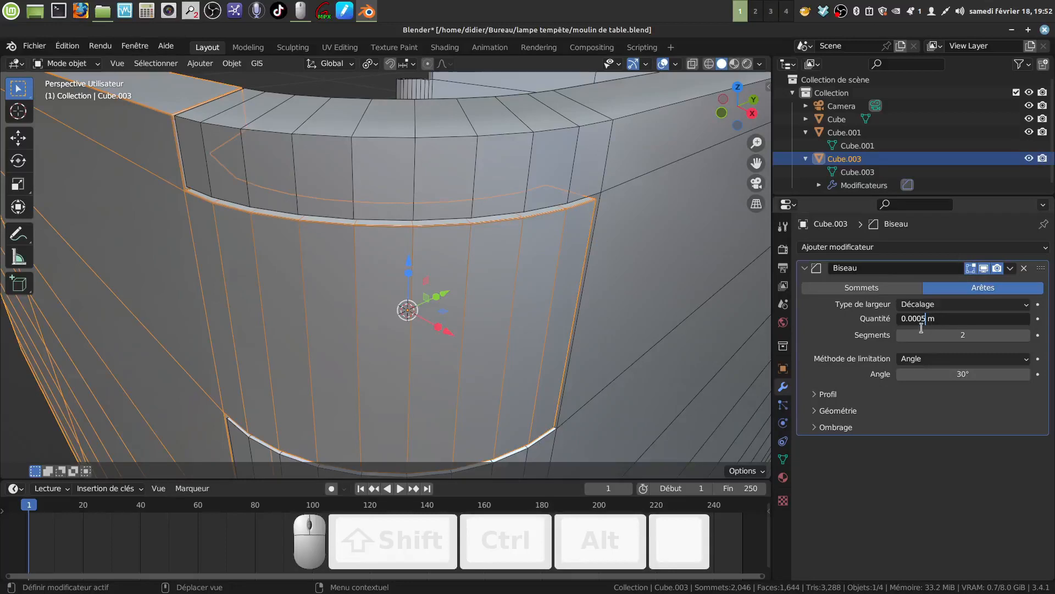
{"action": "key", "text": "Return"}
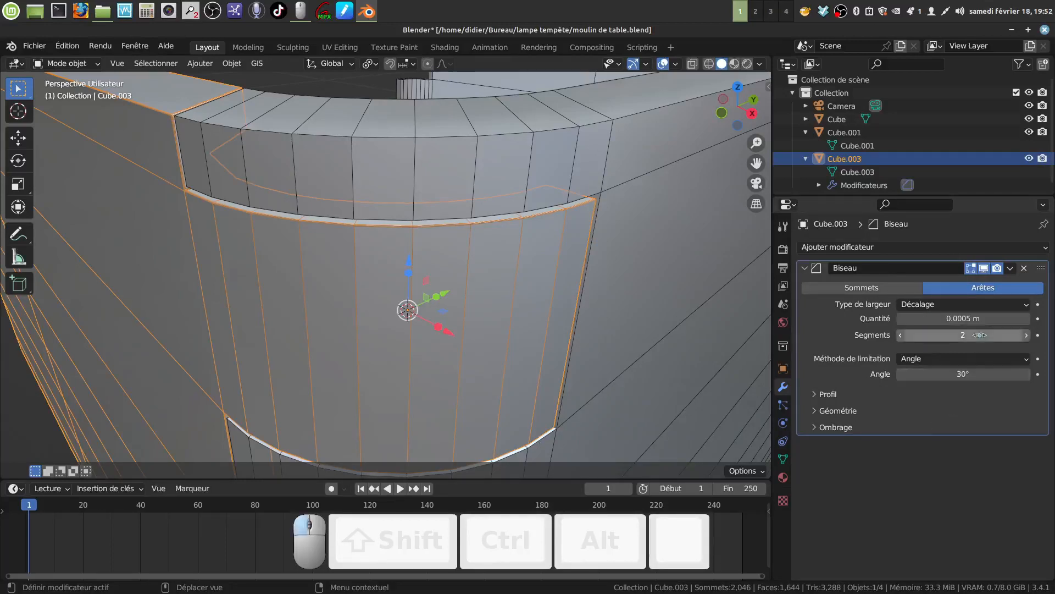
Set the angle limit of the front panel's bevel to 42°
{"action": "left_click", "coordinate": [965, 374]}
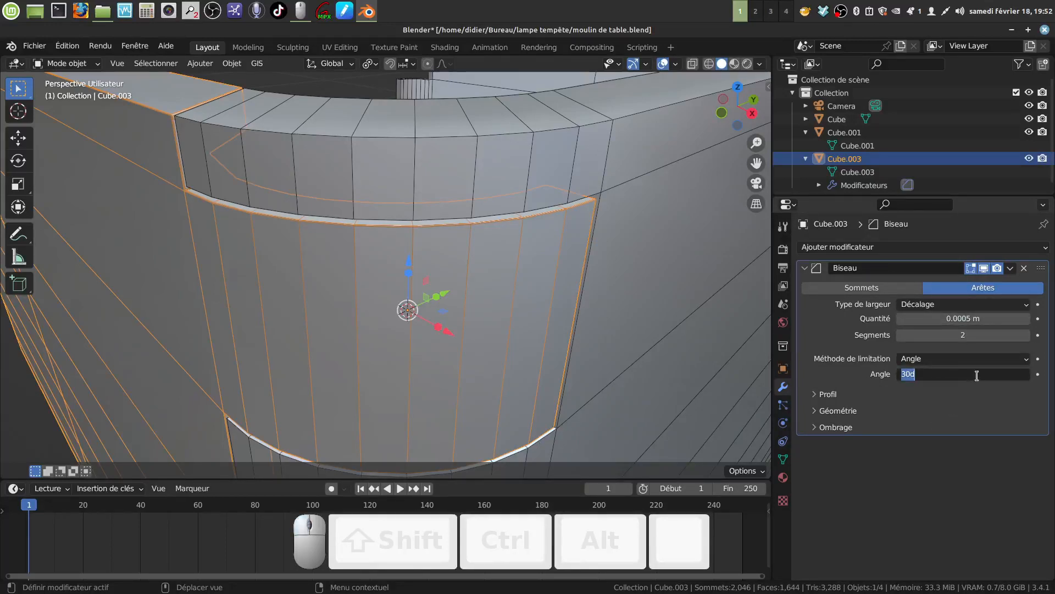
{"action": "key", "text": "BackSpace"}
{"action": "type", "text": "42"}
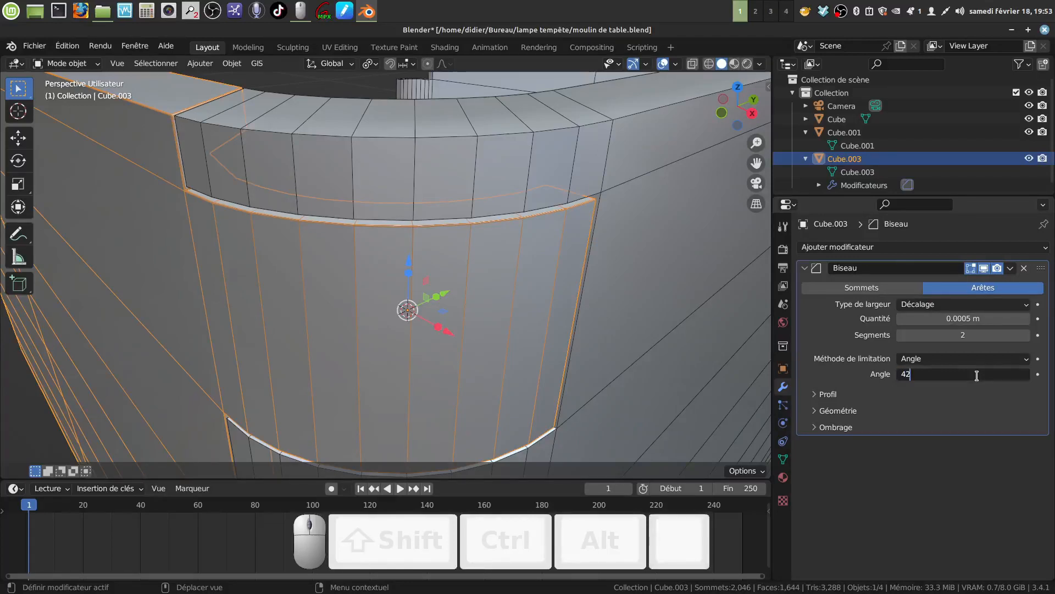
{"action": "left_click", "coordinate": [943, 475]}
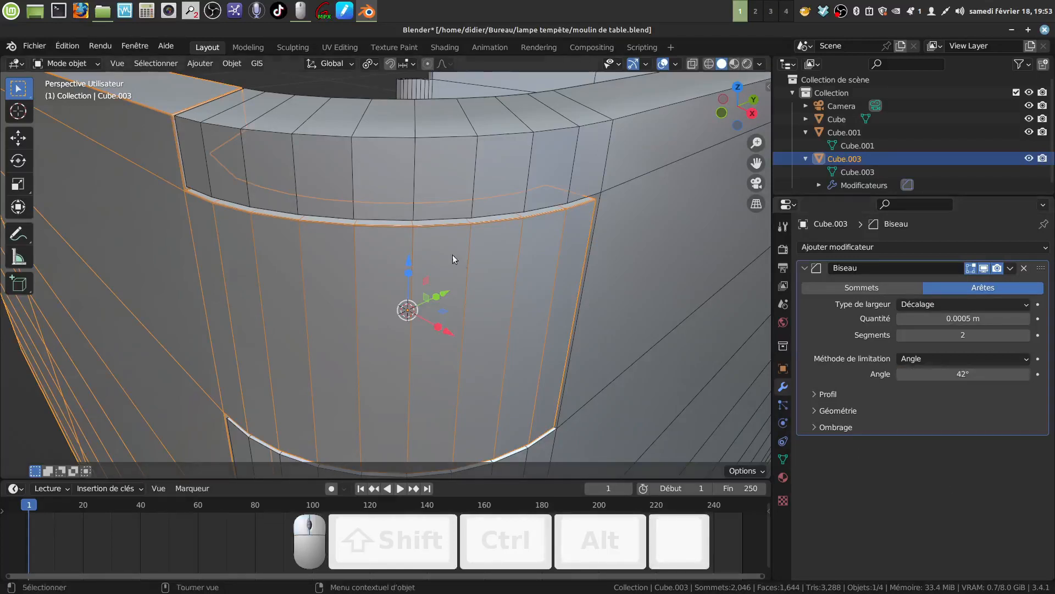
{"action": "middle_click_drag", "start_coordinate": [454, 255], "coordinate": [340, 366]}
{"action": "scroll", "coordinate": [340, 366], "scroll_direction": "down", "scroll_amount": 5}
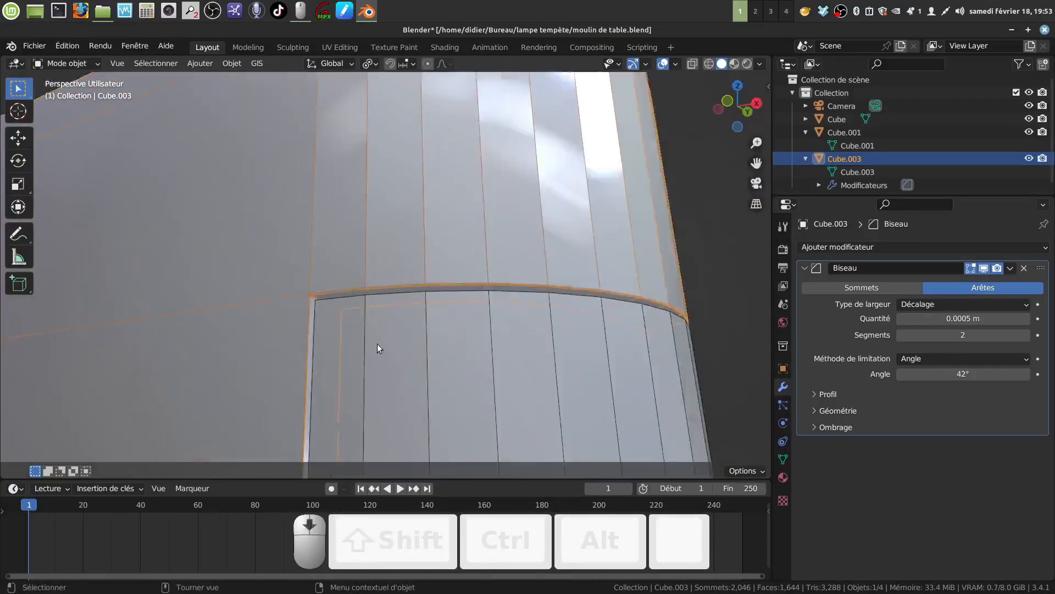
{"action": "scroll", "coordinate": [391, 323], "scroll_direction": "down", "scroll_amount": 5}
{"action": "middle_click_drag", "start_coordinate": [391, 323], "coordinate": [360, 371]}
{"action": "middle_click_drag", "start_coordinate": [360, 371], "coordinate": [384, 306], "text": "shift"}
{"action": "middle_click_drag", "start_coordinate": [366, 321], "coordinate": [373, 297], "text": "shift"}
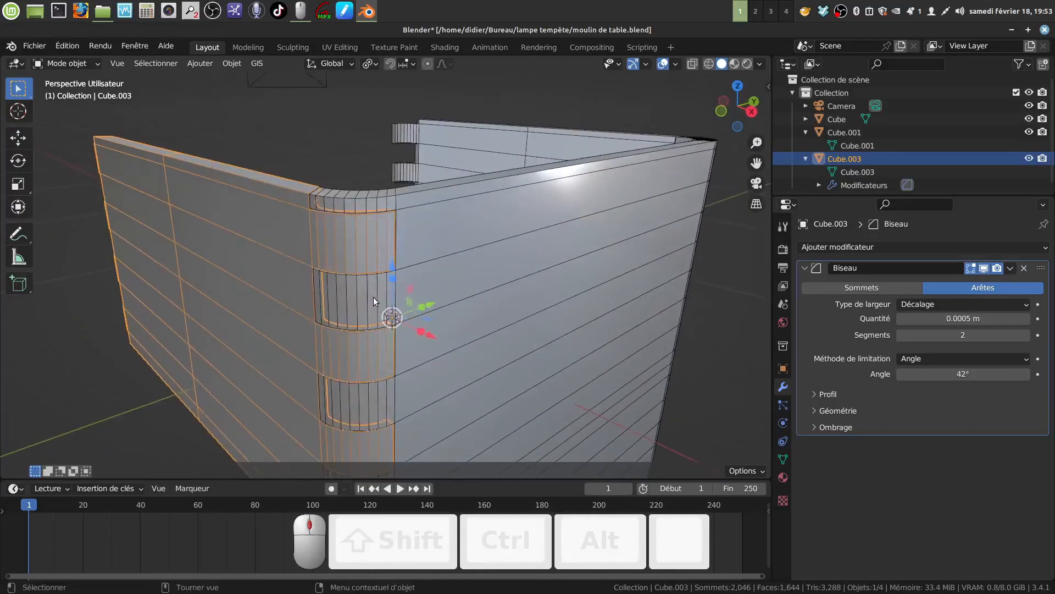
{"action": "key", "text": "Tab"}
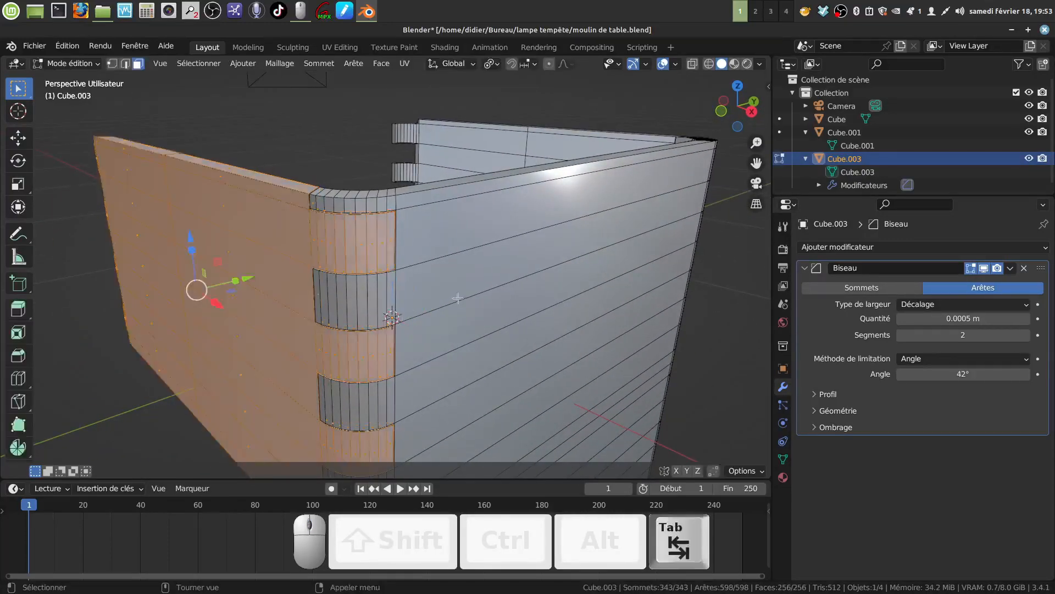
{"action": "key", "text": "Tab"}
Add a Bevel modifier to the adjoining side panel, Cube.001
{"action": "left_click", "coordinate": [490, 278]}
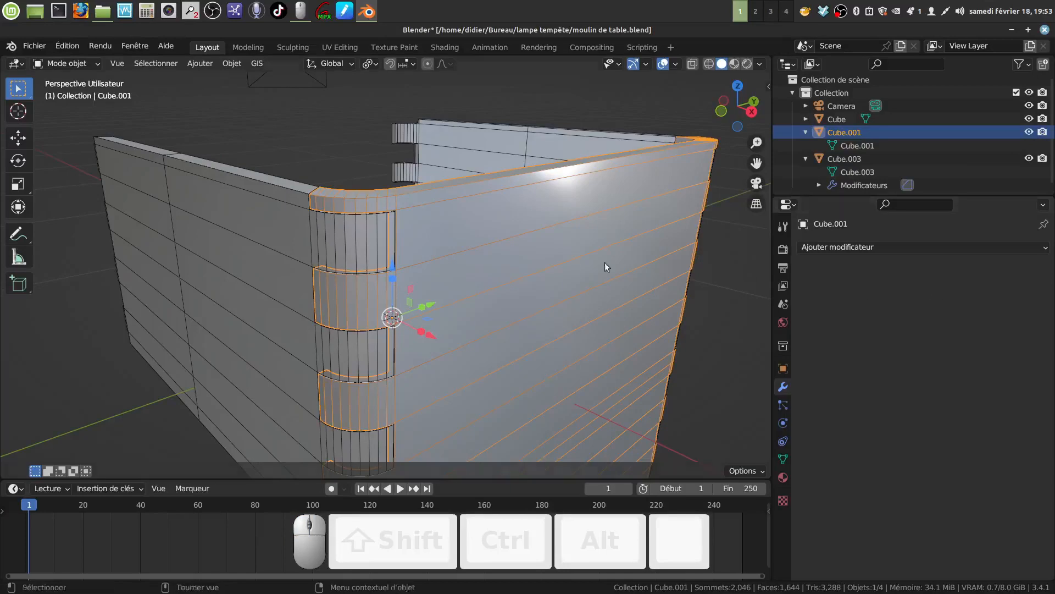
{"action": "middle_click_drag", "start_coordinate": [570, 273], "coordinate": [556, 264], "text": "shift"}
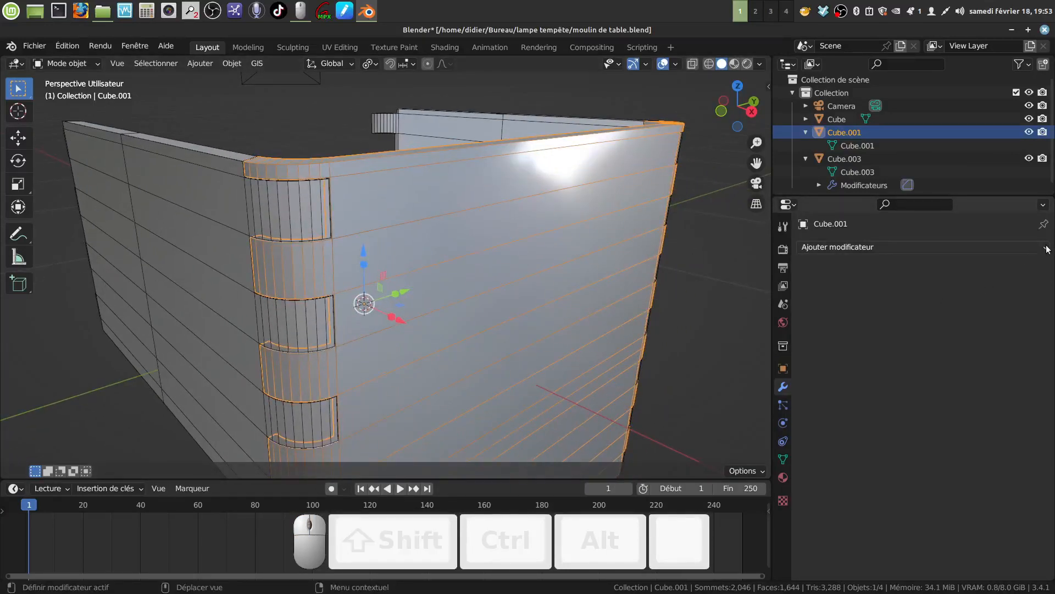
{"action": "left_click", "coordinate": [1024, 249]}
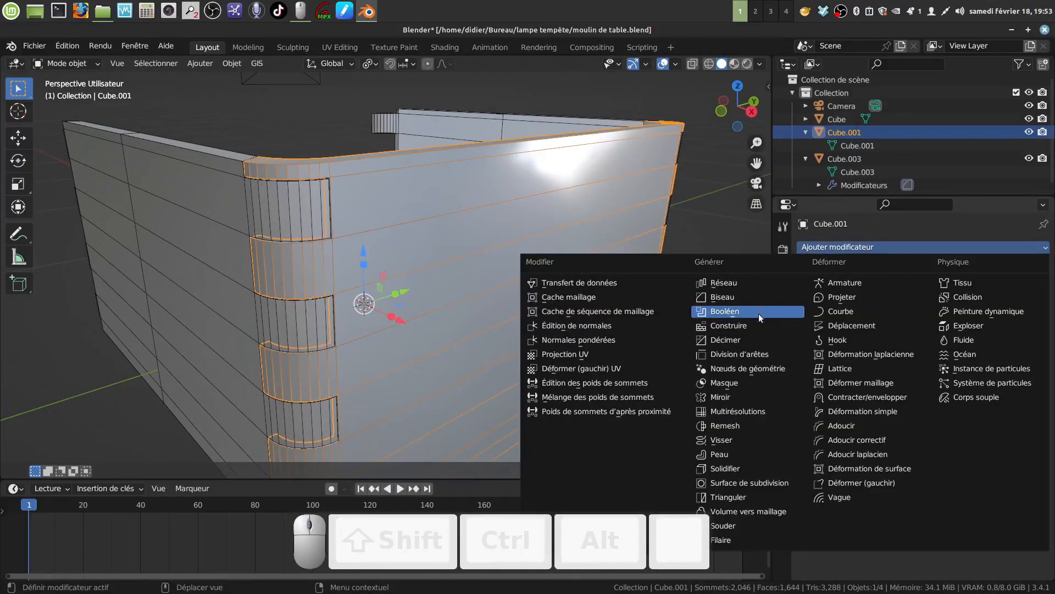
{"action": "left_click", "coordinate": [739, 297]}
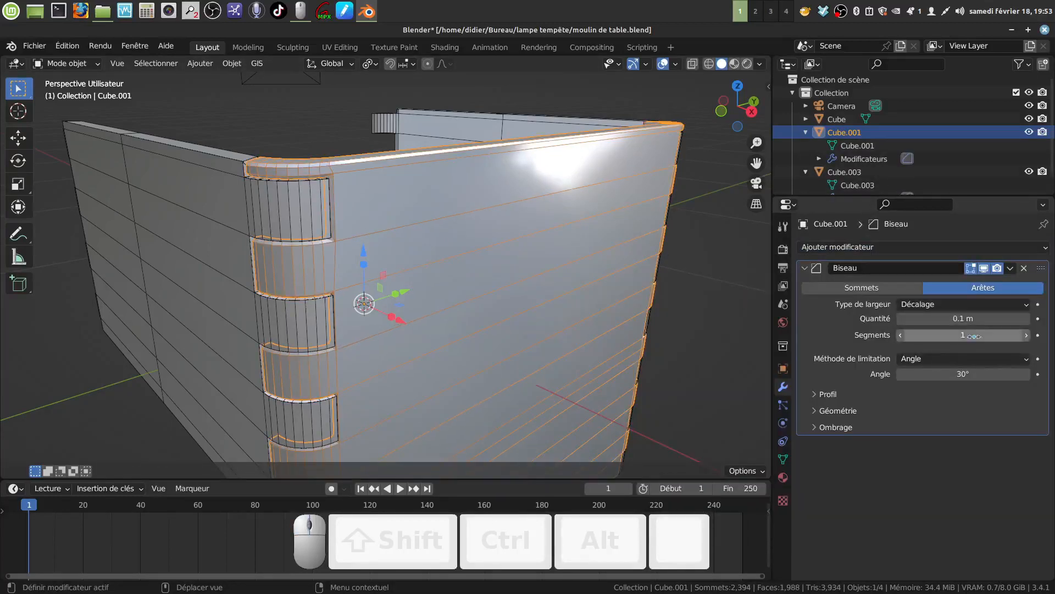
Set the side panel's bevel amount to 0.0005 m with 2 segments
{"action": "left_click", "coordinate": [958, 318]}
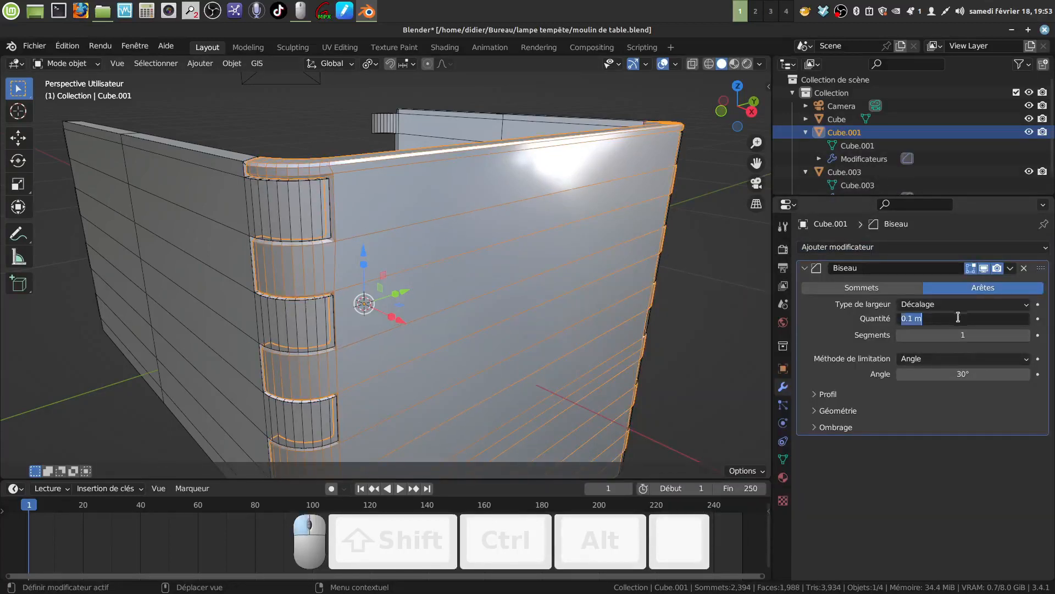
{"action": "left_click", "coordinate": [913, 318]}
{"action": "key", "text": "BackSpace"}
{"action": "key", "text": "BackSpace"}
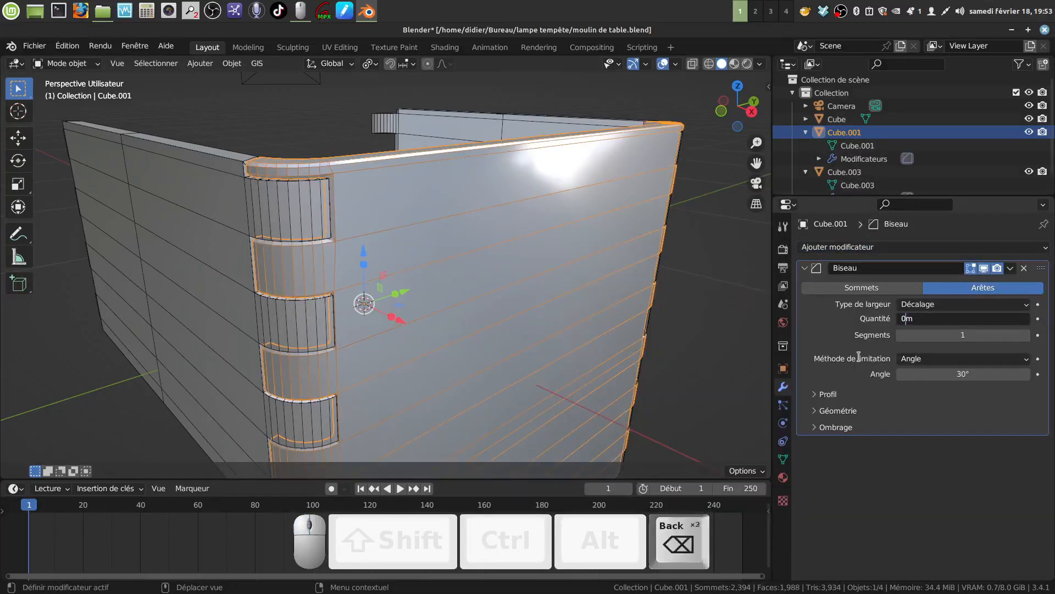
{"action": "type", "text": "0."}
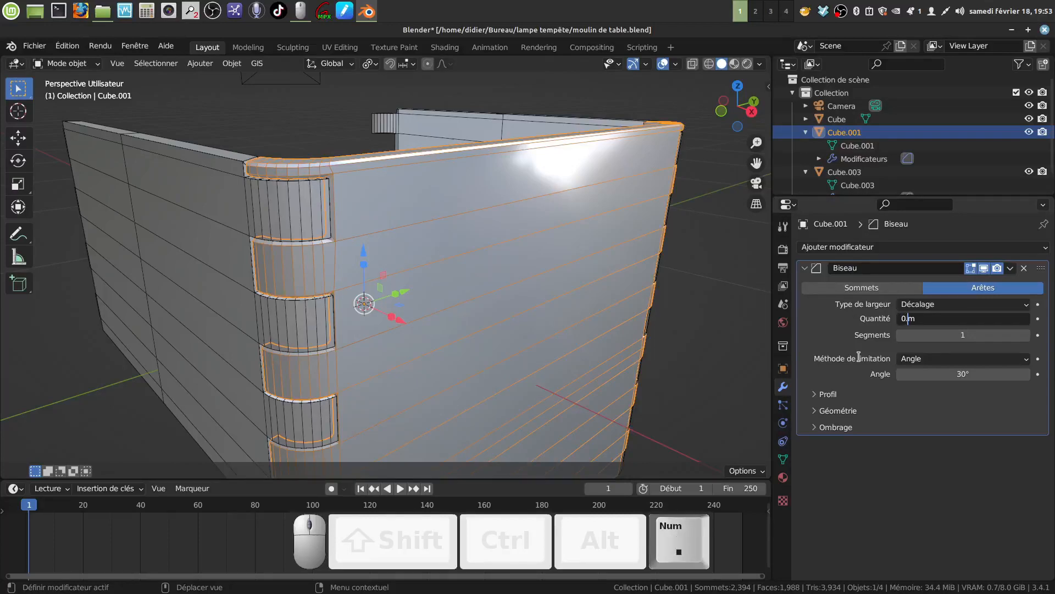
{"action": "type", "text": "0005"}
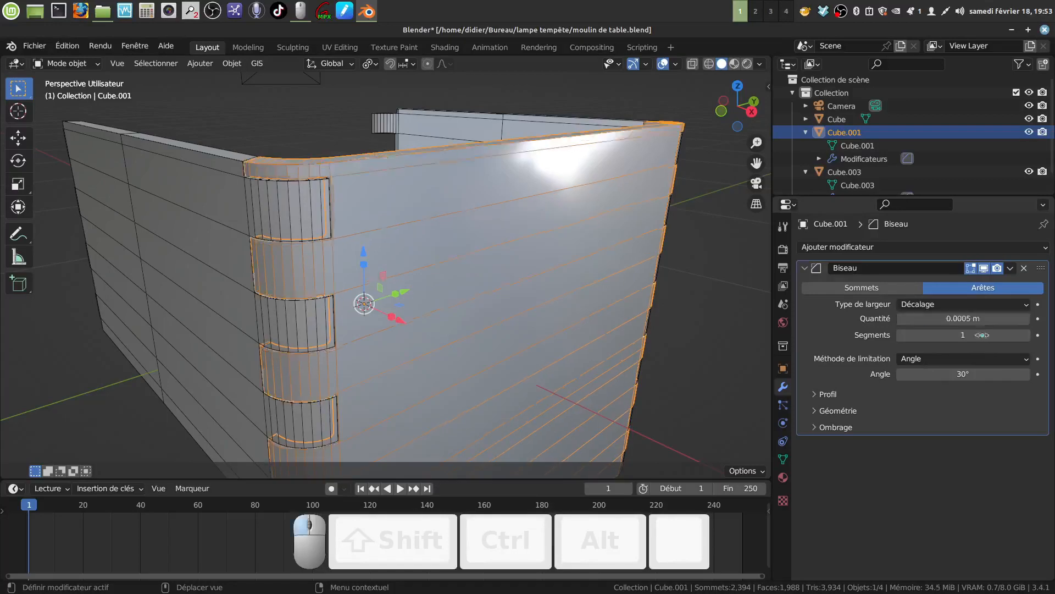
{"action": "key", "text": "Return"}
{"action": "left_click", "coordinate": [1027, 335]}
Set the angle limit of the side panel's bevel to 42° and compare its settings with the front panel's modifier
{"action": "left_click", "coordinate": [934, 374]}
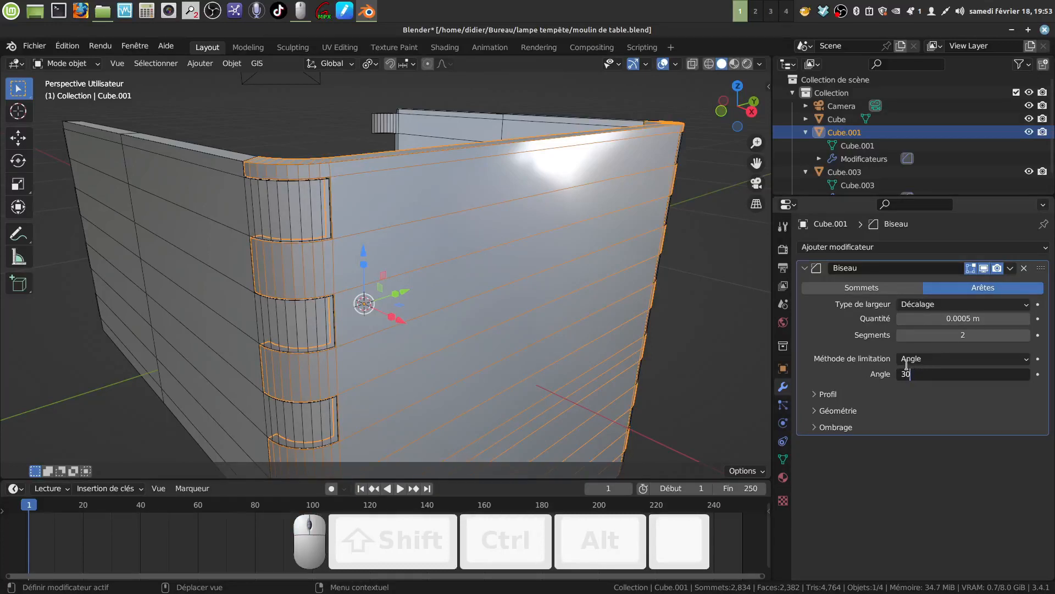
{"action": "key", "text": "BackSpace"}
{"action": "key", "text": "BackSpace"}
{"action": "type", "text": "42"}
{"action": "left_click", "coordinate": [947, 468]}
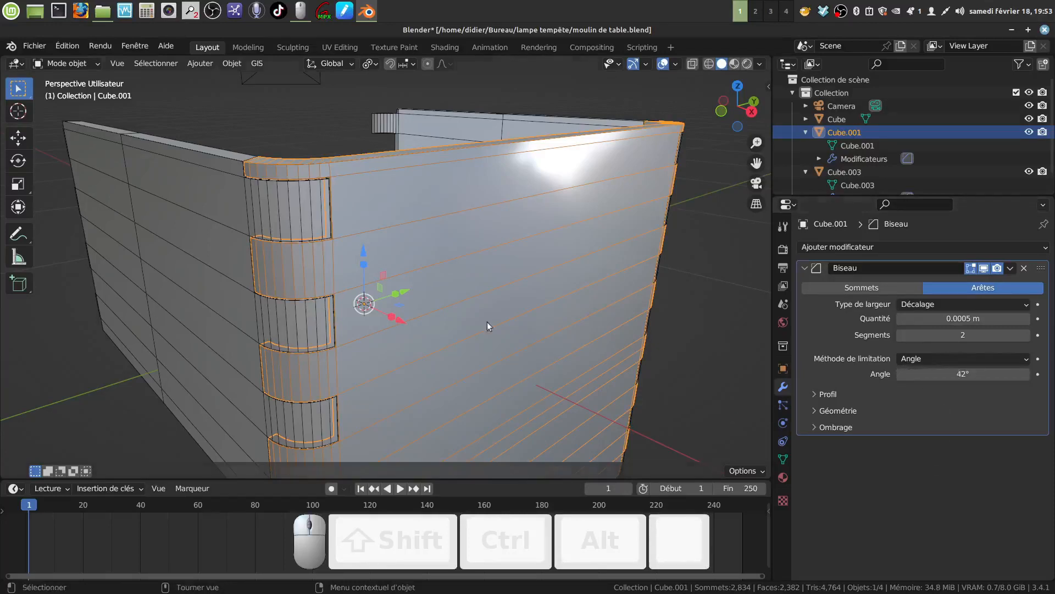
{"action": "scroll", "coordinate": [434, 273], "scroll_direction": "down", "scroll_amount": 2}
{"action": "middle_click_drag", "start_coordinate": [415, 269], "coordinate": [470, 296], "text": "shift"}
{"action": "scroll", "coordinate": [463, 306], "scroll_direction": "up", "scroll_amount": 1}
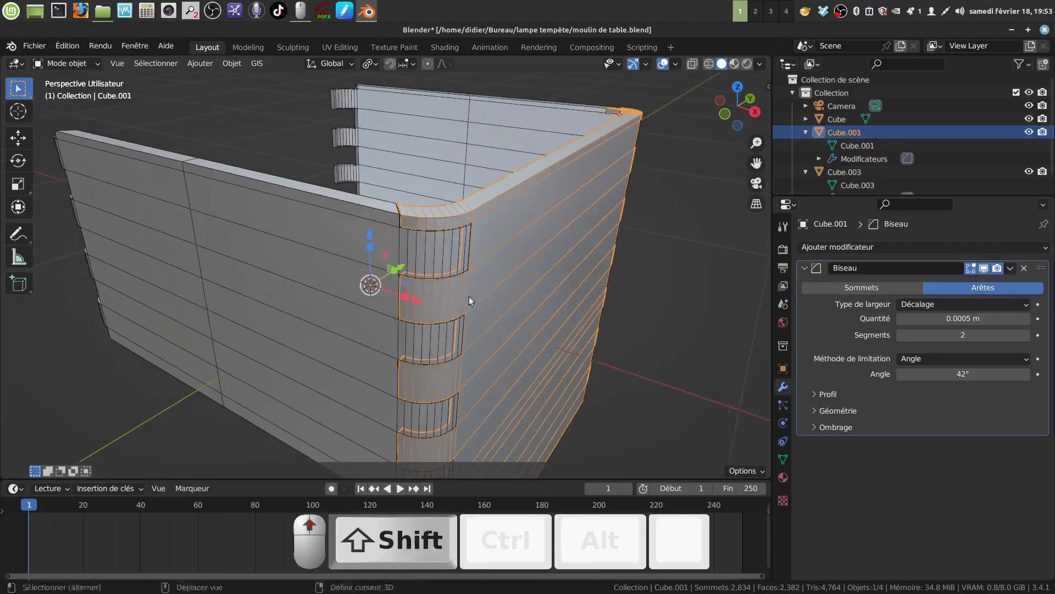
{"action": "left_click", "coordinate": [331, 275]}
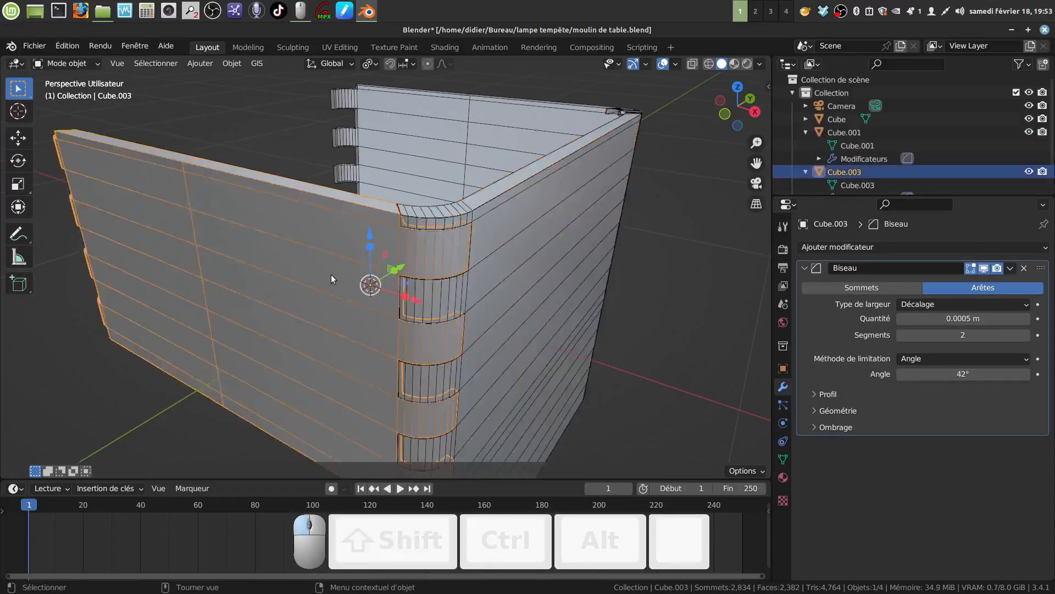
{"action": "left_click", "coordinate": [545, 269]}
Add a Bevel modifier to the back panel, Cube
{"action": "middle_click_drag", "start_coordinate": [591, 282], "coordinate": [543, 279]}
{"action": "middle_click_drag", "start_coordinate": [544, 280], "coordinate": [367, 291], "text": "shift"}
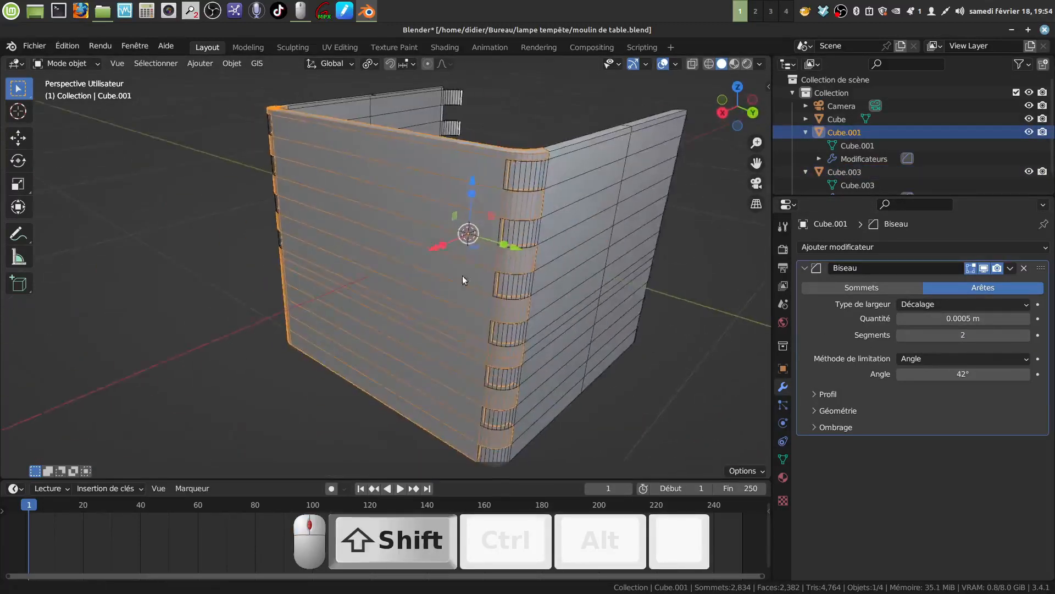
{"action": "middle_click_drag", "start_coordinate": [464, 281], "coordinate": [360, 286], "text": "shift"}
{"action": "left_click", "coordinate": [448, 282]}
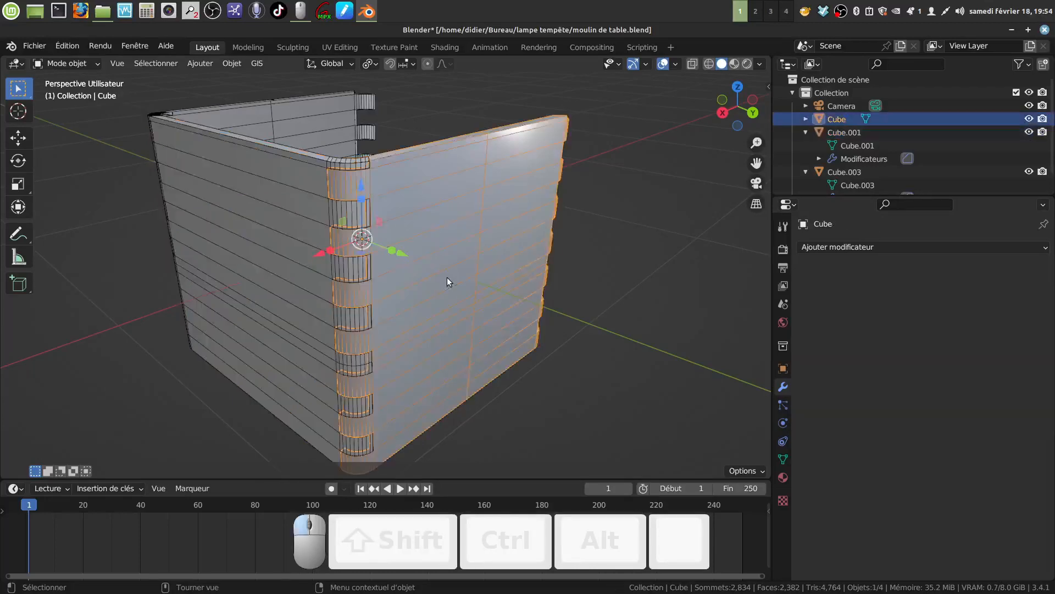
{"action": "left_click", "coordinate": [901, 247]}
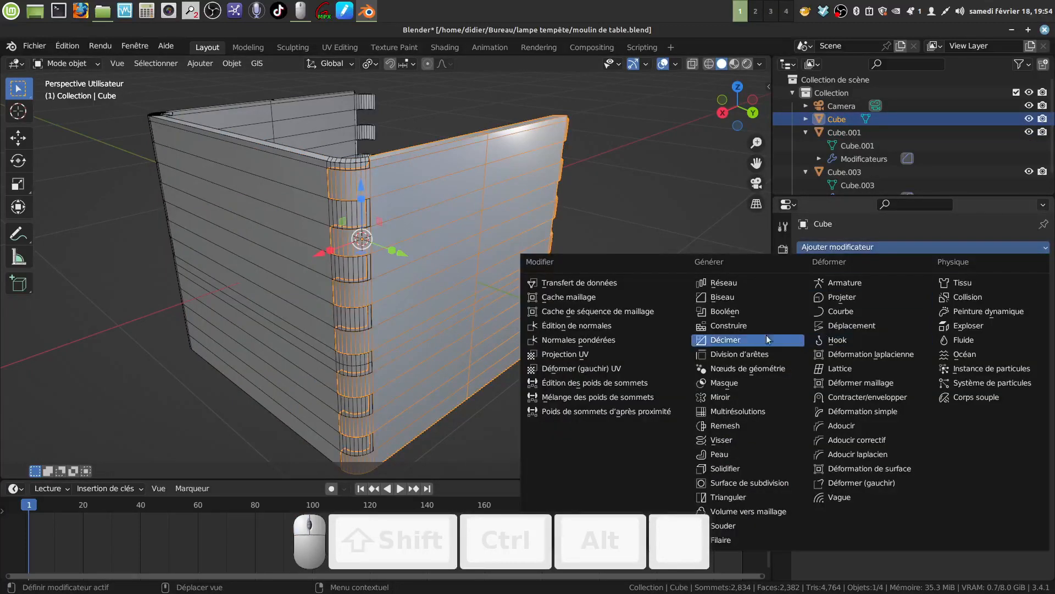
{"action": "left_click", "coordinate": [725, 297]}
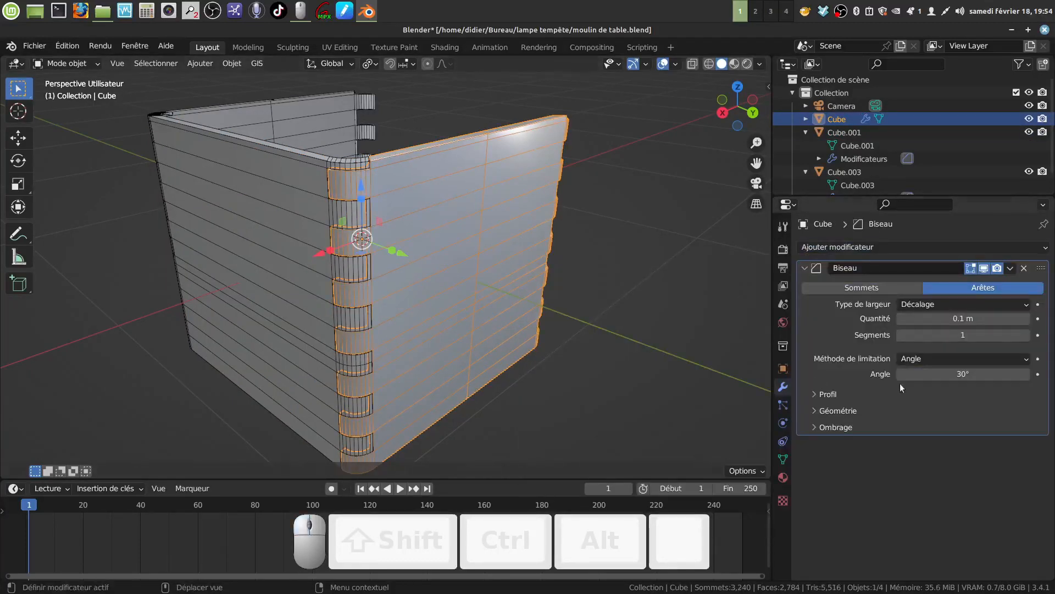
Set the back panel's bevel to 2 segments with an amount of 0.0005 m
{"action": "left_click", "coordinate": [1027, 335]}
{"action": "left_click", "coordinate": [959, 318]}
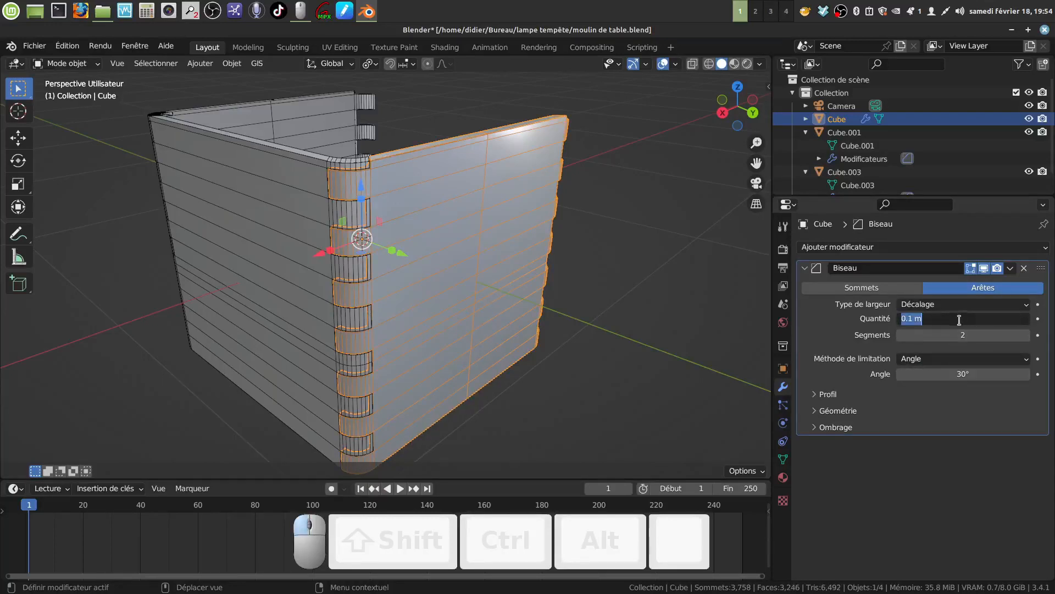
{"action": "left_click", "coordinate": [915, 320]}
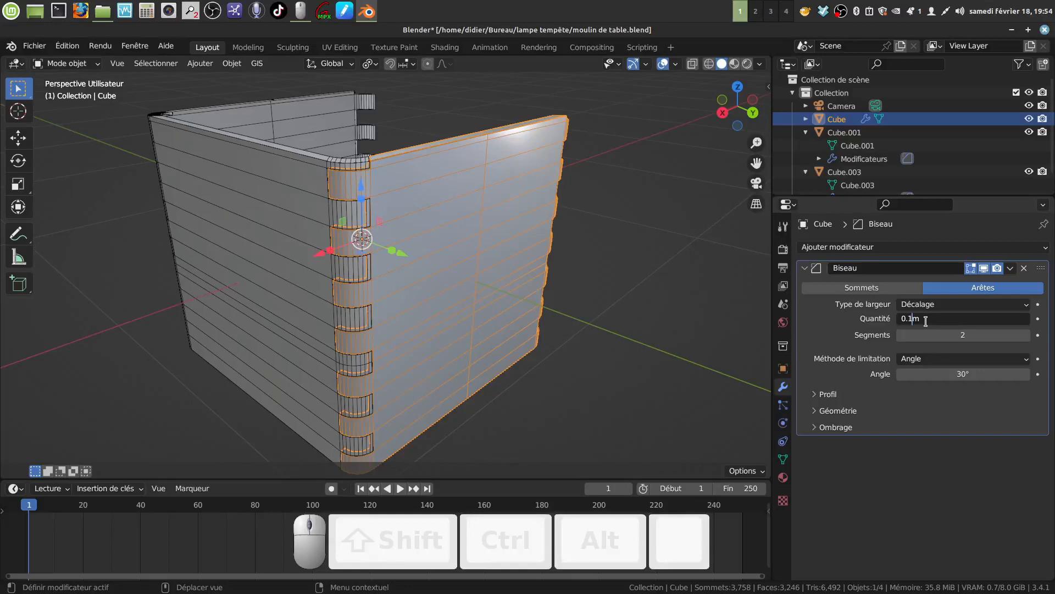
{"action": "key", "text": "BackSpace"}
{"action": "key", "text": "BackSpace"}
{"action": "key", "text": "BackSpace"}
{"action": "type", "text": "0."}
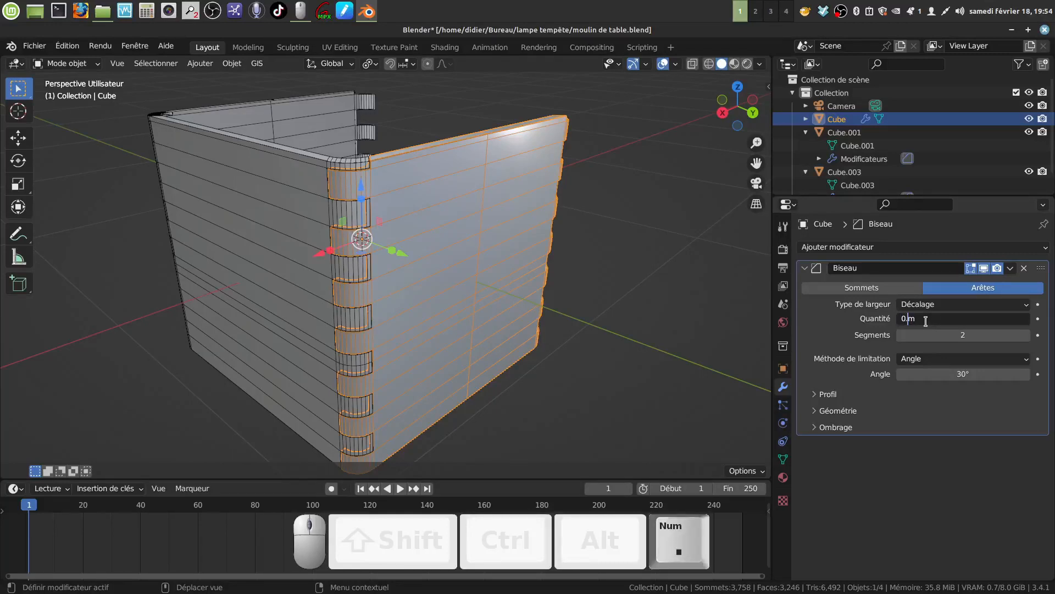
{"action": "type", "text": "0005"}
Set the angle limit of the back panel's bevel to 42°
{"action": "left_click", "coordinate": [947, 399]}
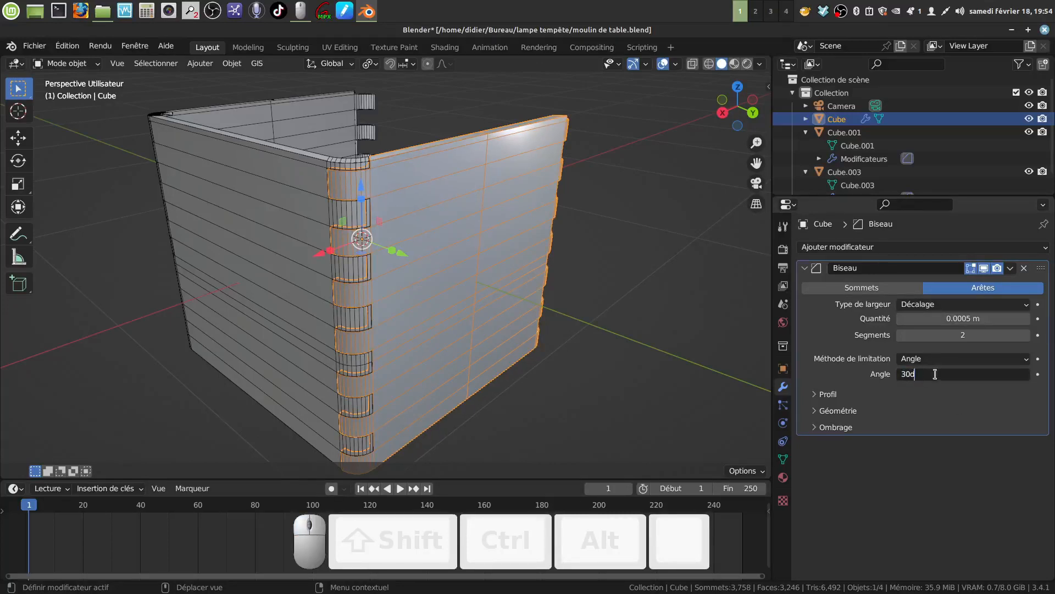
{"action": "key", "text": "BackSpace"}
{"action": "type", "text": "42"}
{"action": "left_click", "coordinate": [882, 512]}
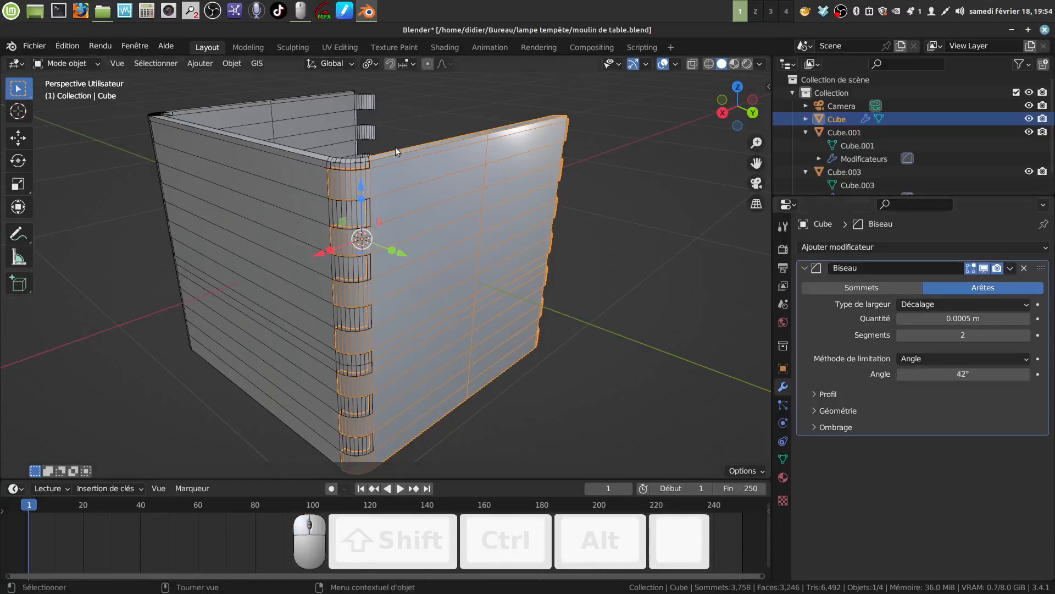
Examine the three beveled panels from the front and compare the back panel in edit mode and object mode
{"action": "middle_click_drag", "start_coordinate": [406, 237], "coordinate": [402, 245]}
{"action": "scroll", "coordinate": [388, 182], "scroll_direction": "down", "scroll_amount": 3}
{"action": "middle_click_drag", "start_coordinate": [384, 165], "coordinate": [538, 235]}
{"action": "key", "text": "Tab"}
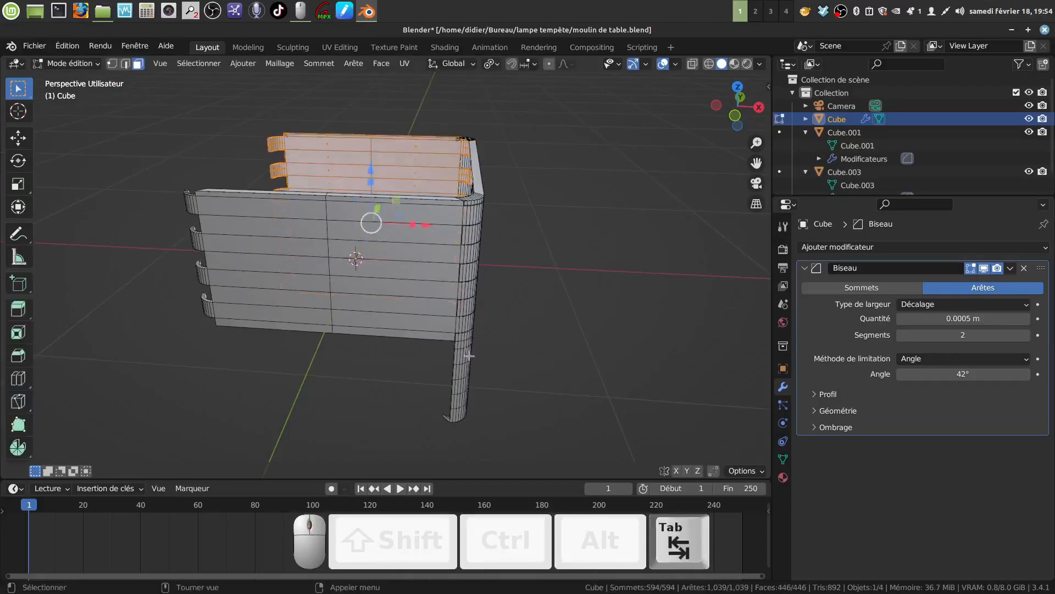
{"action": "scroll", "coordinate": [473, 360], "scroll_direction": "up", "scroll_amount": 2}
{"action": "key", "text": "Tab"}
{"action": "mouse_move", "coordinate": [480, 336]}
{"action": "middle_mouse_down"}
{"action": "mouse_move", "coordinate": [485, 295]}
{"action": "mouse_move", "coordinate": [439, 297]}
{"action": "mouse_move", "coordinate": [429, 309]}
{"action": "mouse_move", "coordinate": [495, 343]}
{"action": "mouse_move", "coordinate": [480, 334]}
{"action": "middle_mouse_up"}
{"action": "key", "text": "Tab"}
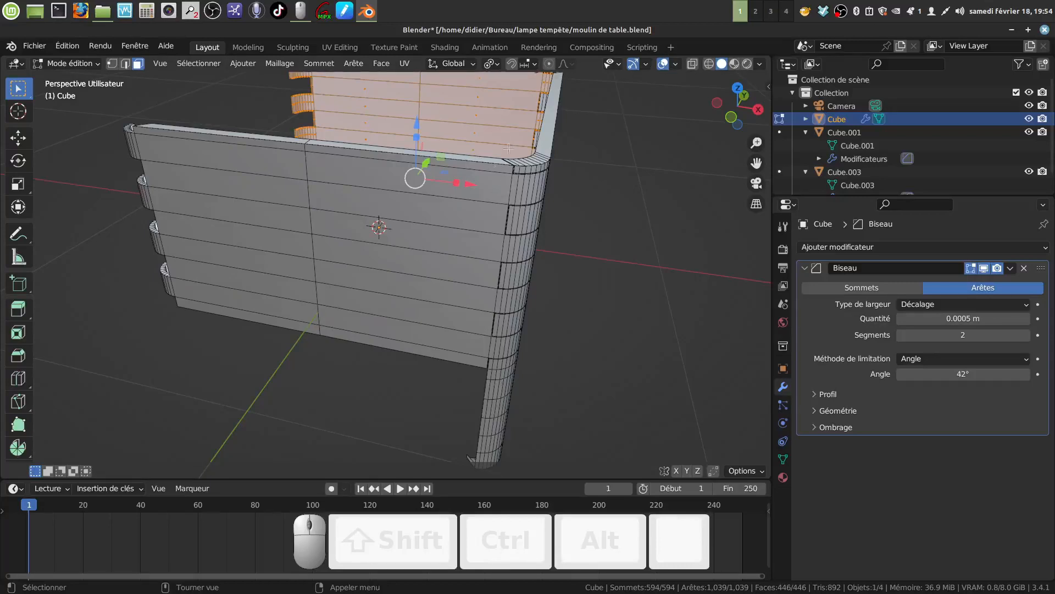
{"action": "key", "text": "Tab"}
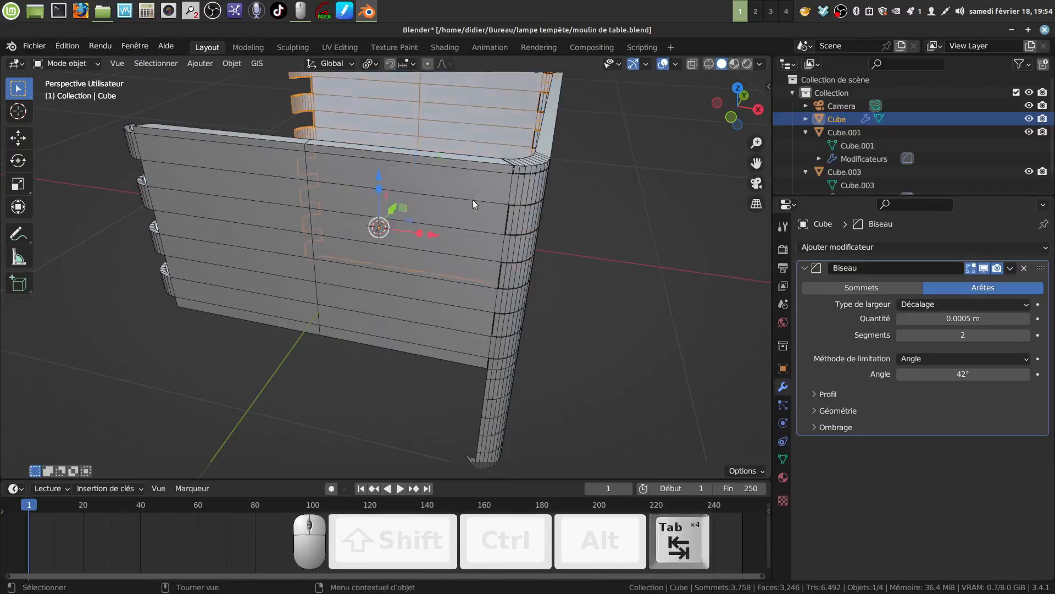
{"action": "middle_click_drag", "start_coordinate": [546, 184], "coordinate": [588, 138]}
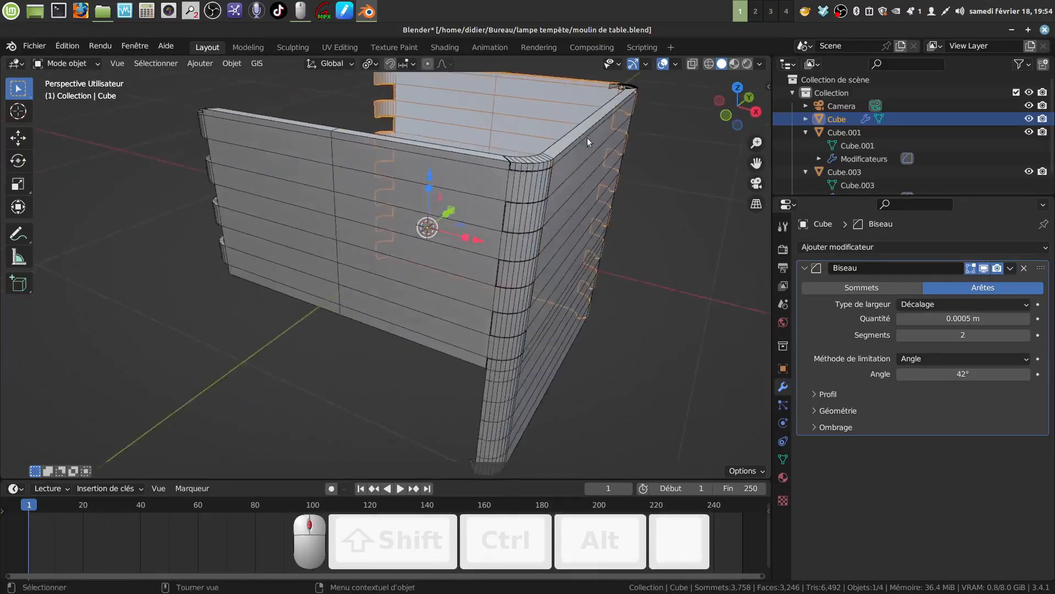
Turn off the wireframe overlay on all panels in the 3D viewport
{"action": "left_click", "coordinate": [675, 65]}
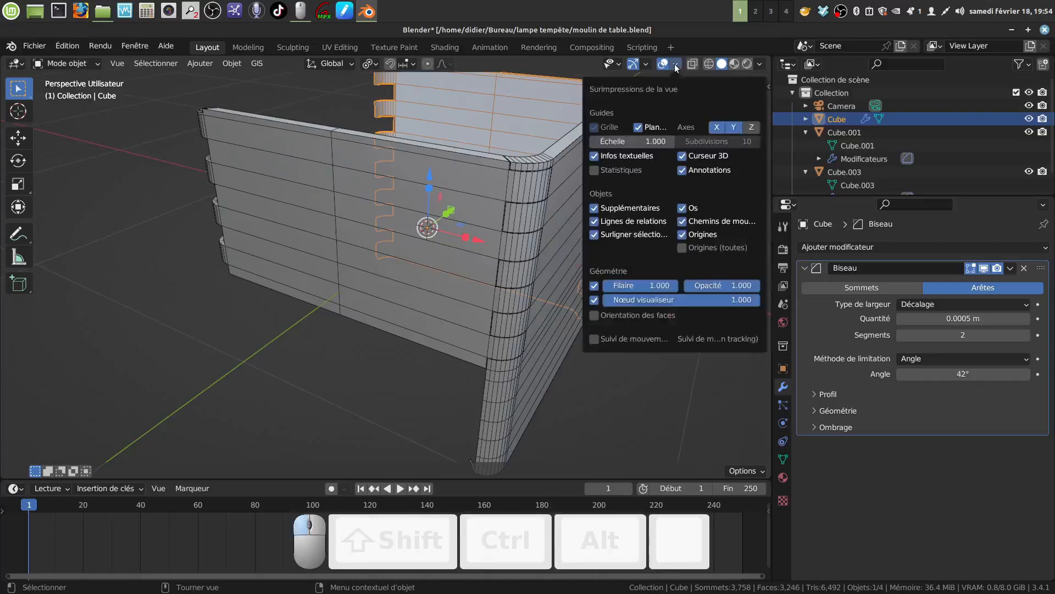
{"action": "left_click", "coordinate": [594, 288]}
{"action": "middle_click_drag", "start_coordinate": [492, 321], "coordinate": [431, 246]}
{"action": "mouse_move", "coordinate": [432, 246]}
{"action": "middle_mouse_down", "text": "shift"}
{"action": "mouse_move", "coordinate": [449, 252]}
{"action": "mouse_move", "coordinate": [458, 243]}
{"action": "mouse_move", "coordinate": [452, 253]}
{"action": "middle_mouse_up", "text": "shift"}
Apply smooth shading with Auto Smooth at 30° to the front panel and the adjoining side panel
{"action": "left_click", "coordinate": [408, 206]}
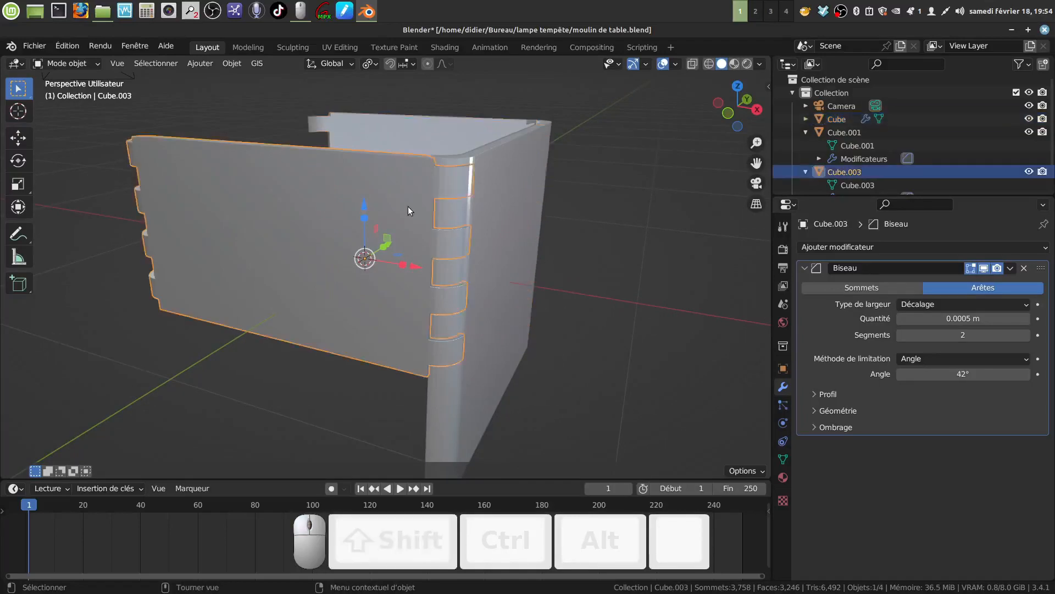
{"action": "right_click", "coordinate": [408, 206]}
{"action": "left_click", "coordinate": [405, 222]}
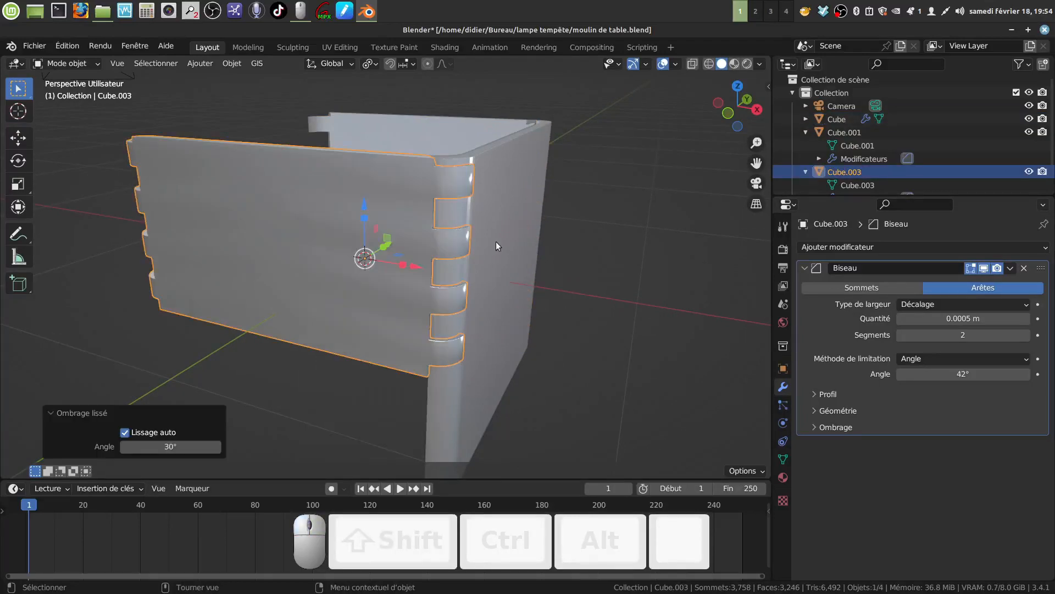
{"action": "left_click", "coordinate": [496, 242]}
{"action": "right_click", "coordinate": [496, 242]}
{"action": "left_click", "coordinate": [496, 242]}
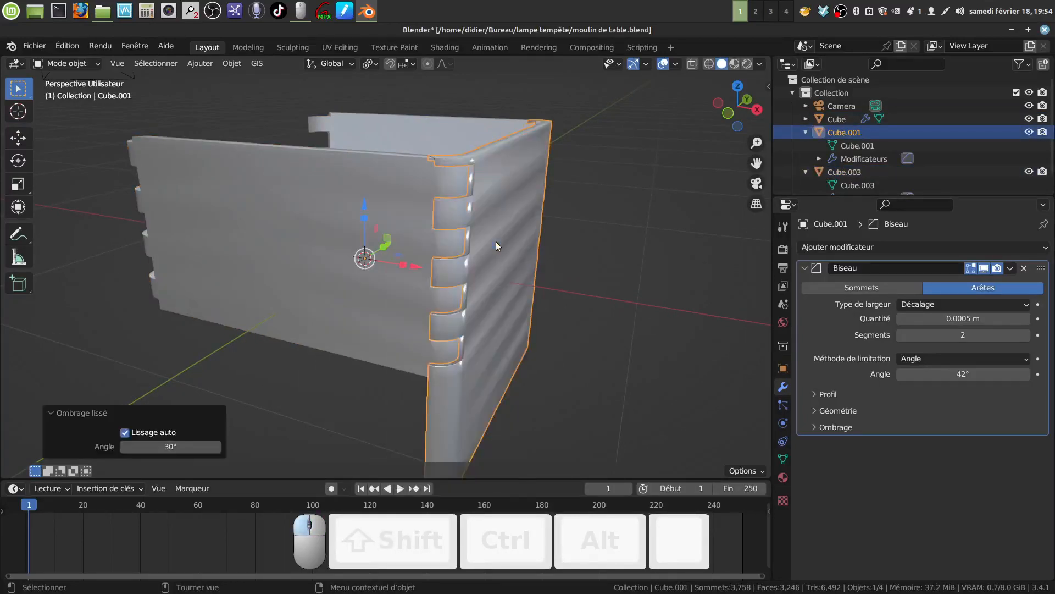
Apply smooth shading to the remaining box panel that has not been smoothed yet
{"action": "middle_click_drag", "start_coordinate": [496, 242], "coordinate": [457, 241]}
{"action": "mouse_move", "coordinate": [457, 241]}
{"action": "middle_mouse_down", "text": "shift"}
{"action": "mouse_move", "coordinate": [503, 250]}
{"action": "mouse_move", "coordinate": [464, 258]}
{"action": "middle_mouse_up", "text": "shift"}
{"action": "middle_click_drag", "start_coordinate": [464, 257], "coordinate": [404, 275], "text": "shift"}
{"action": "middle_click_drag", "start_coordinate": [404, 275], "coordinate": [448, 281], "text": "shift"}
{"action": "middle_click_drag", "start_coordinate": [448, 280], "coordinate": [503, 359], "text": "shift"}
{"action": "left_click", "coordinate": [476, 265]}
{"action": "right_click", "coordinate": [480, 263]}
{"action": "left_click", "coordinate": [480, 263]}
Apply the Bevel modifier permanently to the front panel's mesh
{"action": "scroll", "coordinate": [506, 355], "scroll_direction": "up", "scroll_amount": 4}
{"action": "middle_click_drag", "start_coordinate": [534, 324], "coordinate": [545, 286]}
{"action": "middle_click_drag", "start_coordinate": [545, 286], "coordinate": [479, 373], "text": "shift"}
{"action": "middle_click_drag", "start_coordinate": [479, 372], "coordinate": [476, 327]}
{"action": "middle_click_drag", "start_coordinate": [476, 327], "coordinate": [487, 329], "text": "shift"}
{"action": "left_click", "coordinate": [482, 308]}
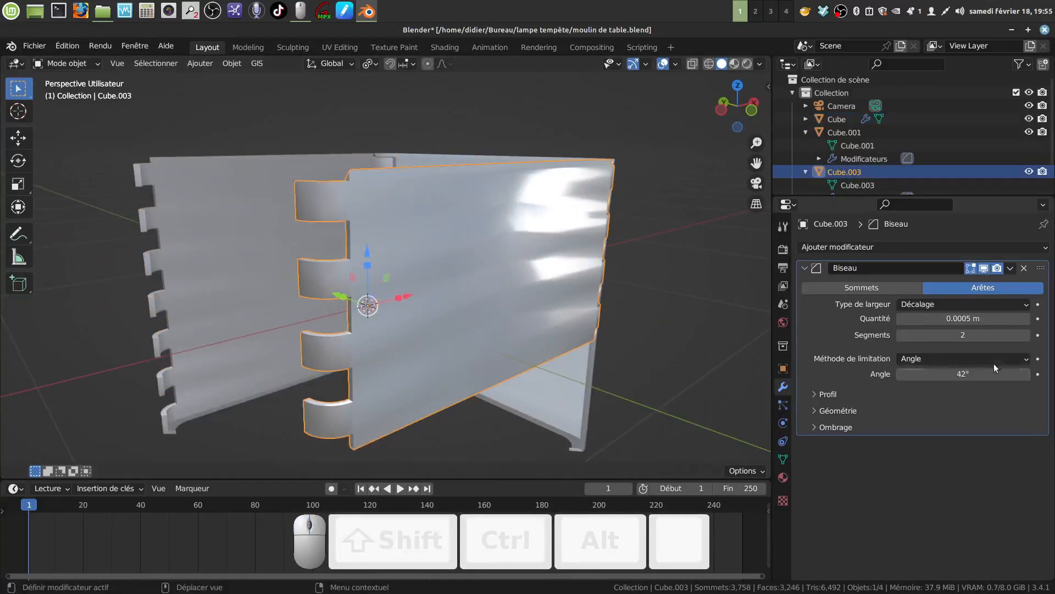
{"action": "left_click", "coordinate": [1010, 268]}
{"action": "left_click", "coordinate": [945, 282]}
Apply the Bevel modifiers permanently to the side panel and the back panel
{"action": "middle_click_drag", "start_coordinate": [583, 230], "coordinate": [664, 290]}
{"action": "left_click", "coordinate": [664, 291]}
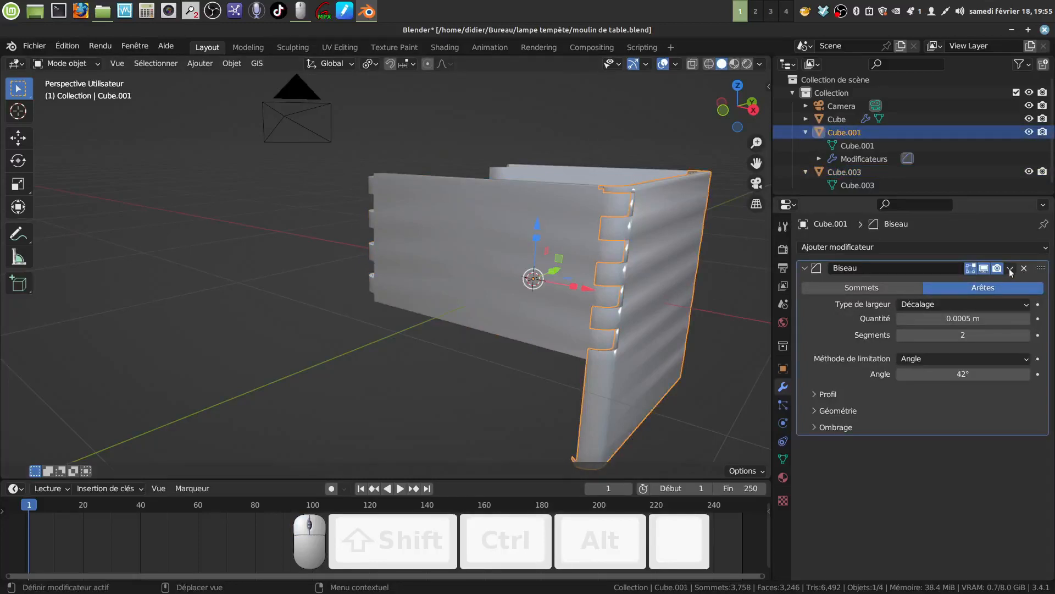
{"action": "left_click", "coordinate": [1011, 268]}
{"action": "left_click", "coordinate": [944, 284]}
{"action": "left_click", "coordinate": [576, 182]}
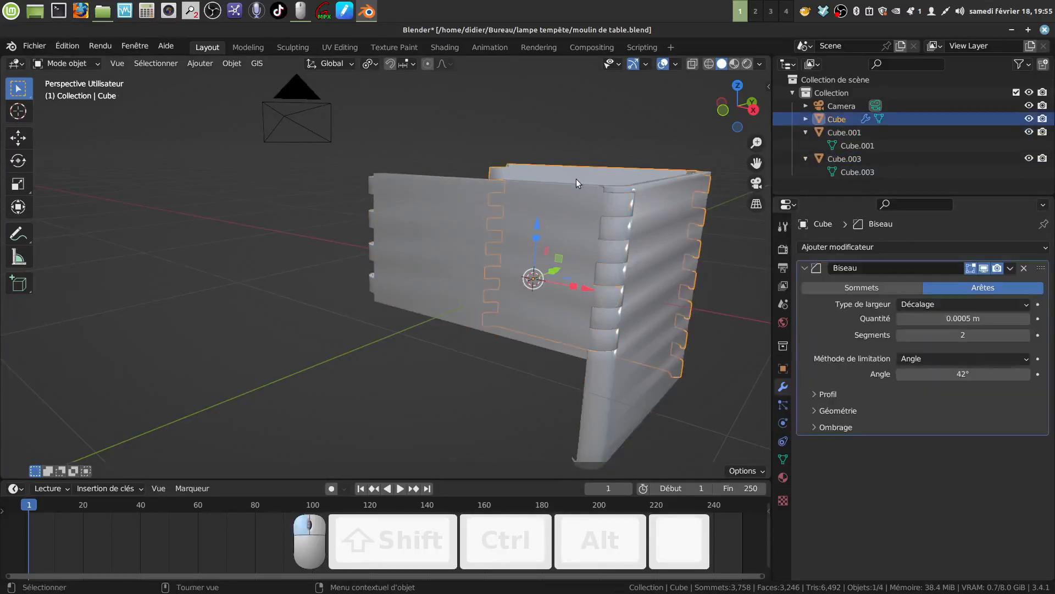
{"action": "left_click", "coordinate": [1010, 268]}
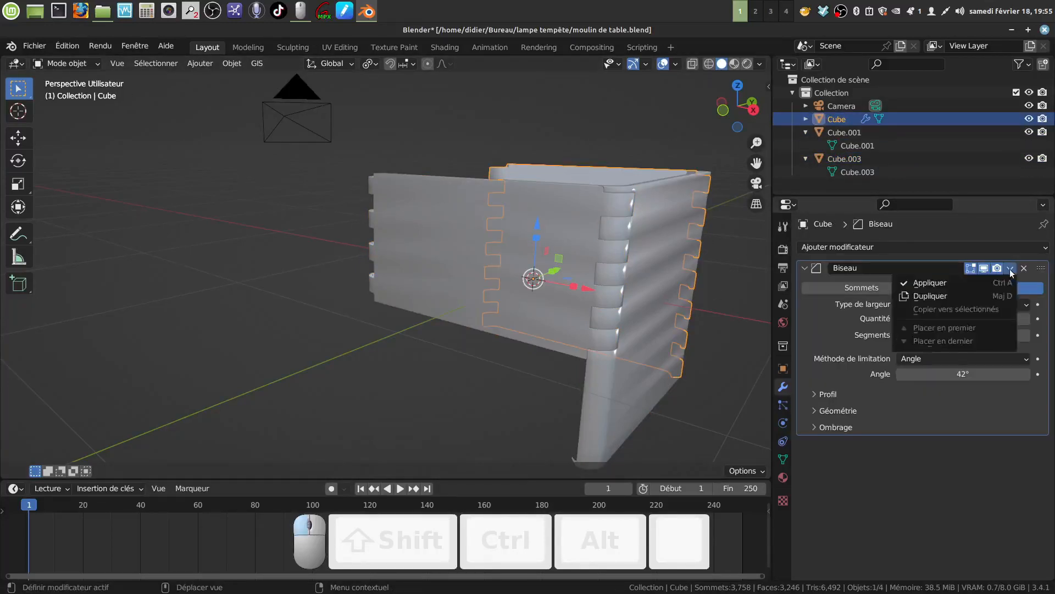
{"action": "left_click", "coordinate": [944, 282]}
Add a Weighted Normal modifier to the back panel and raise its weight to 100
{"action": "middle_click_drag", "start_coordinate": [594, 277], "coordinate": [554, 286]}
{"action": "scroll", "coordinate": [554, 285], "scroll_direction": "down", "scroll_amount": 1}
{"action": "left_click", "coordinate": [902, 247]}
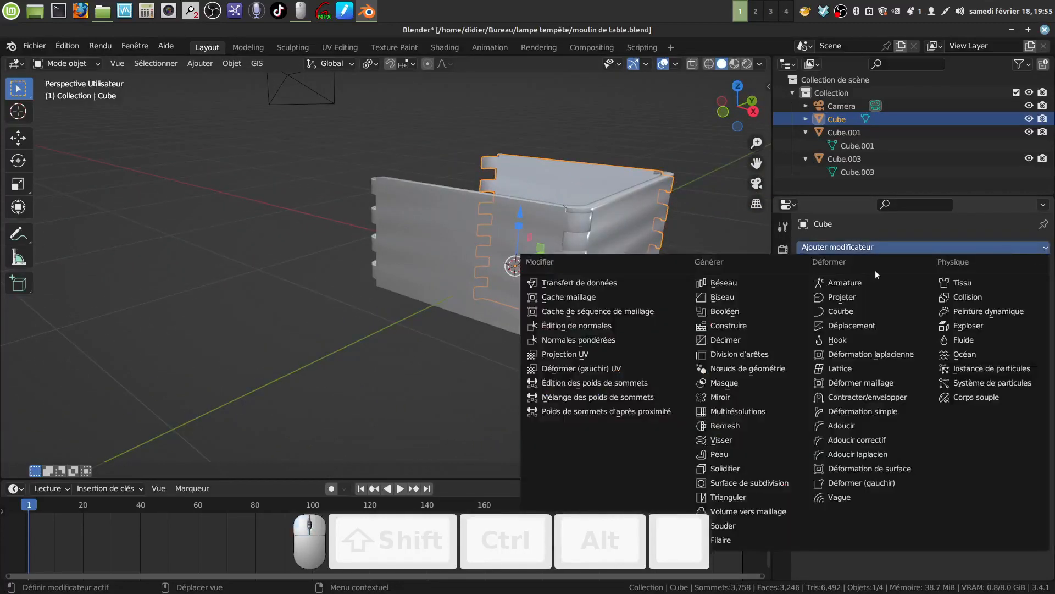
{"action": "left_click", "coordinate": [617, 339]}
{"action": "left_click_drag", "start_coordinate": [945, 304], "coordinate": [976, 304]}
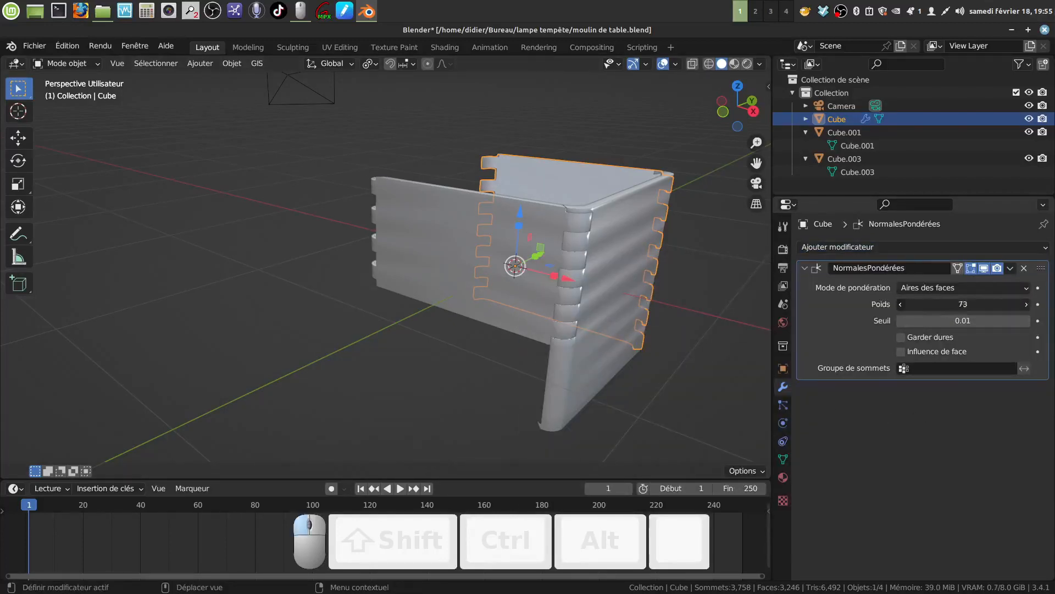
Add a Weighted Normal modifier to the side panel and increase its weight
{"action": "middle_click_drag", "start_coordinate": [444, 228], "coordinate": [509, 196]}
{"action": "middle_click_drag", "start_coordinate": [522, 266], "coordinate": [390, 262], "text": "shift"}
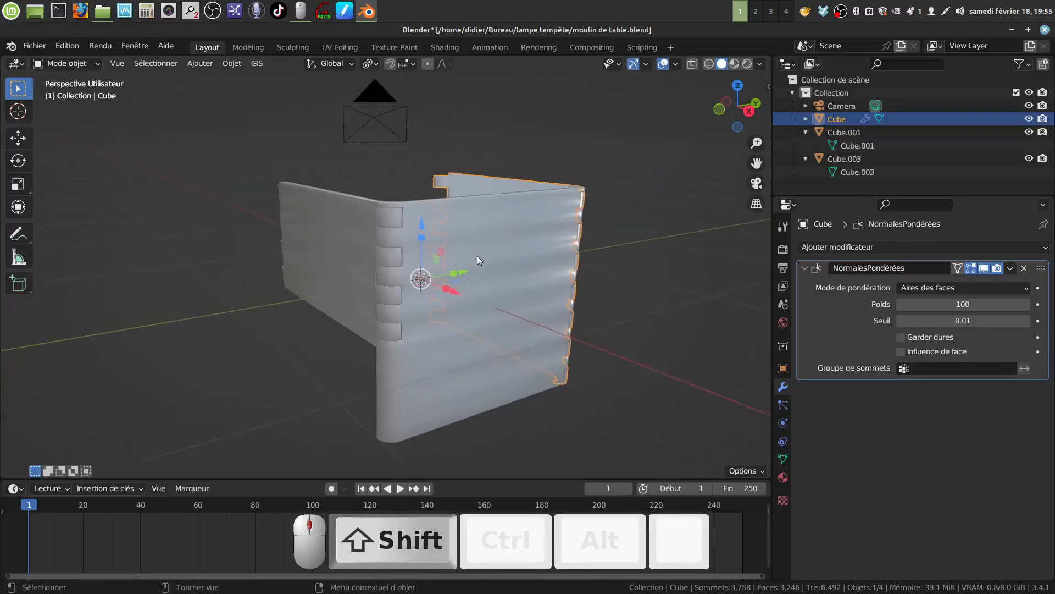
{"action": "middle_click_drag", "start_coordinate": [486, 257], "coordinate": [478, 265]}
{"action": "left_click", "coordinate": [544, 284]}
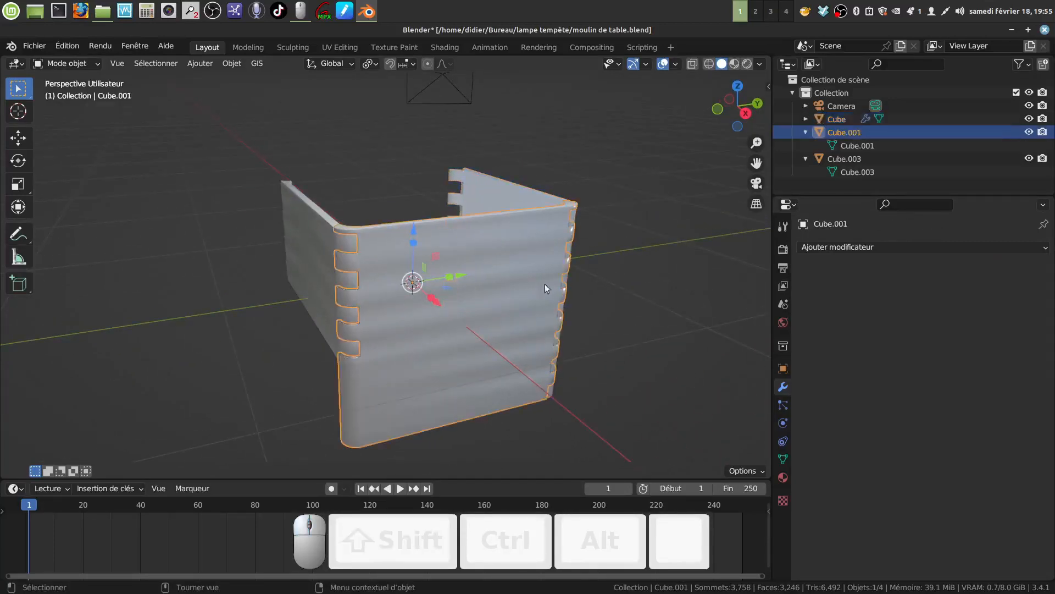
{"action": "left_click", "coordinate": [1046, 249]}
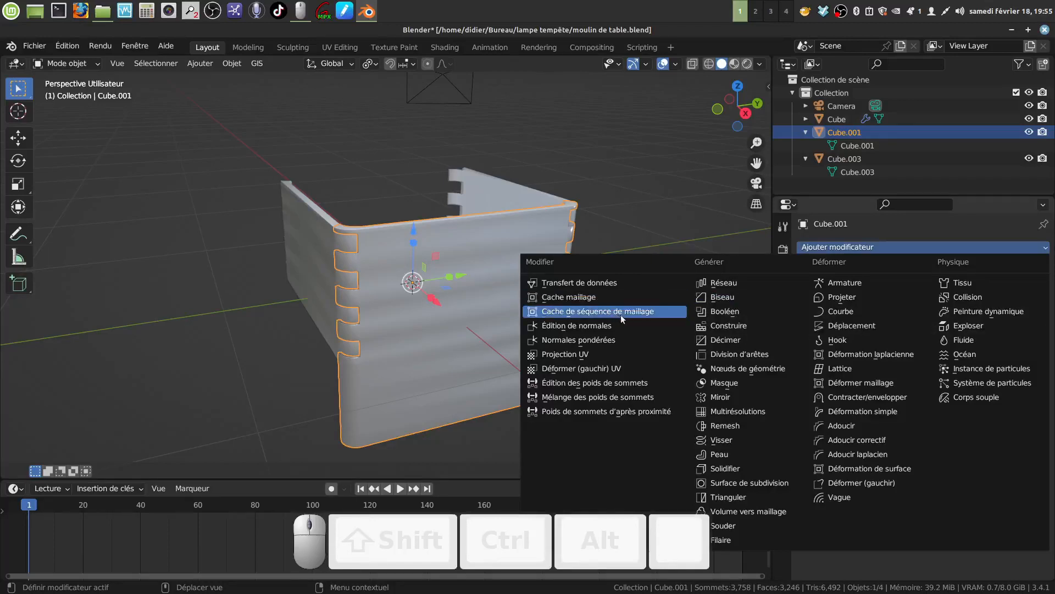
{"action": "left_click", "coordinate": [608, 341]}
{"action": "left_click_drag", "start_coordinate": [937, 306], "coordinate": [962, 306]}
Add a Weighted Normal modifier to the front panel and raise its weight to 96
{"action": "middle_click_drag", "start_coordinate": [496, 296], "coordinate": [439, 267]}
{"action": "left_click", "coordinate": [440, 278]}
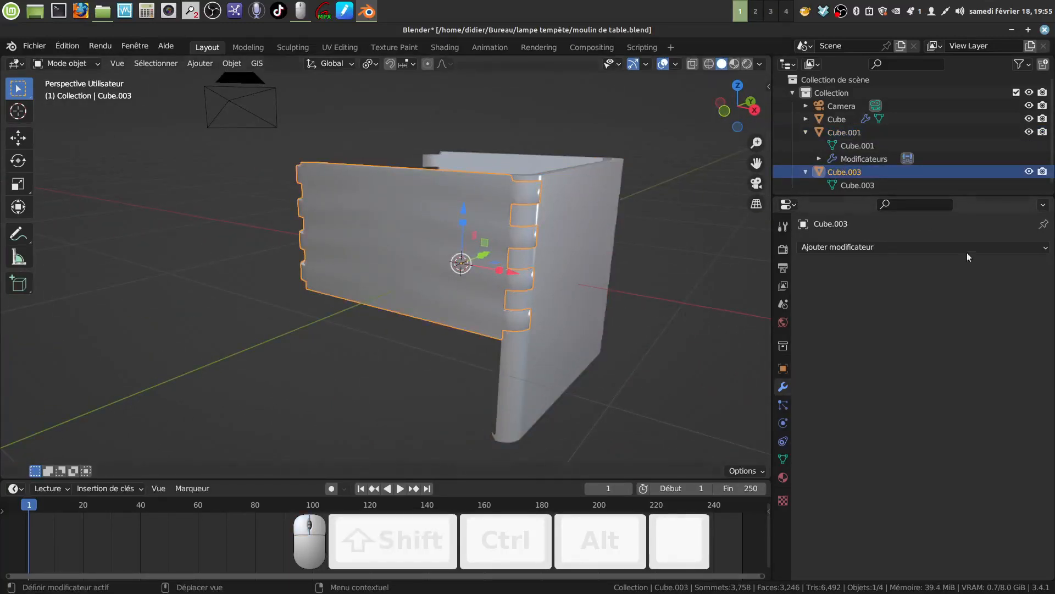
{"action": "left_click", "coordinate": [1044, 248]}
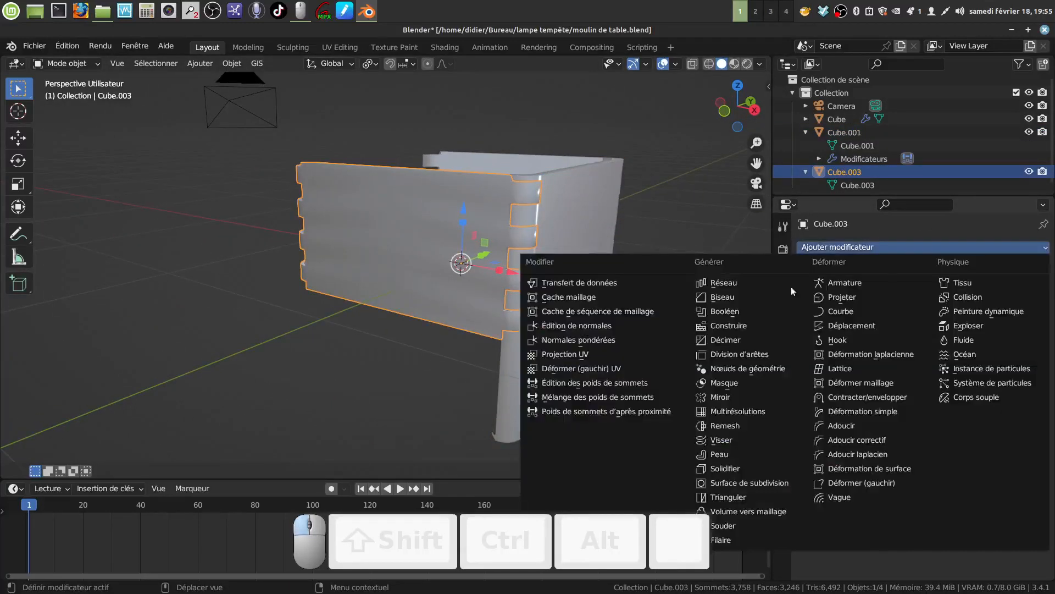
{"action": "left_click", "coordinate": [612, 341]}
{"action": "left_click_drag", "start_coordinate": [925, 302], "coordinate": [976, 303]}
Deselect everything and examine the shading of the three box panels from several angles
{"action": "scroll", "coordinate": [560, 379], "scroll_direction": "down", "scroll_amount": 2}
{"action": "middle_click_drag", "start_coordinate": [559, 378], "coordinate": [461, 354], "text": "shift"}
{"action": "left_click", "coordinate": [352, 409]}
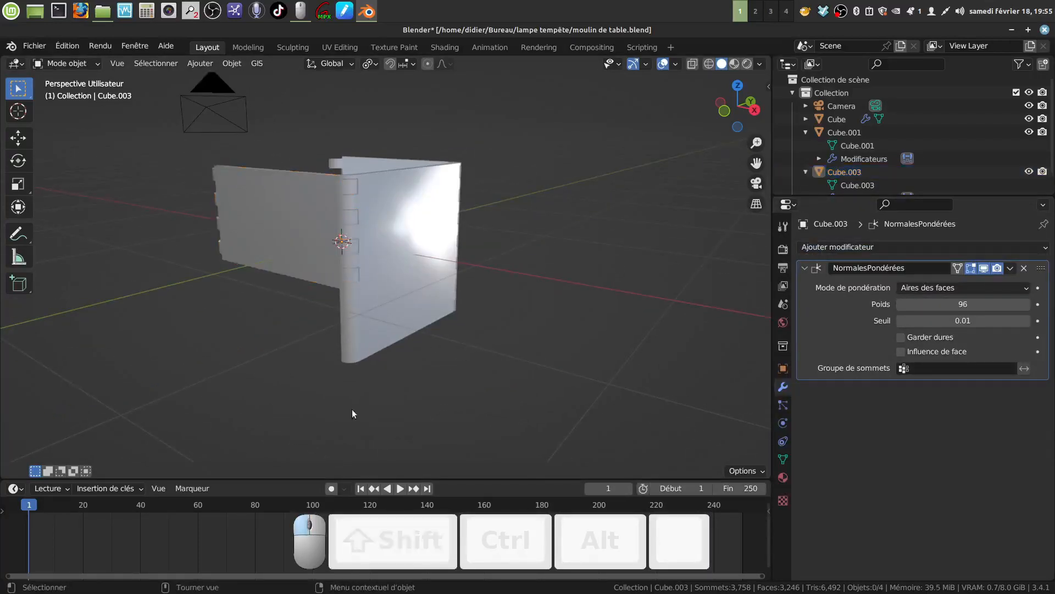
{"action": "scroll", "coordinate": [368, 359], "scroll_direction": "up", "scroll_amount": 2}
{"action": "middle_click_drag", "start_coordinate": [367, 358], "coordinate": [621, 319]}
{"action": "scroll", "coordinate": [514, 330], "scroll_direction": "down", "scroll_amount": 4}
{"action": "middle_click_drag", "start_coordinate": [421, 286], "coordinate": [509, 250], "text": "shift"}
{"action": "scroll", "coordinate": [510, 251], "scroll_direction": "up", "scroll_amount": 1}
{"action": "middle_click_drag", "start_coordinate": [513, 251], "coordinate": [422, 226]}
{"action": "scroll", "coordinate": [403, 282], "scroll_direction": "up", "scroll_amount": 1}
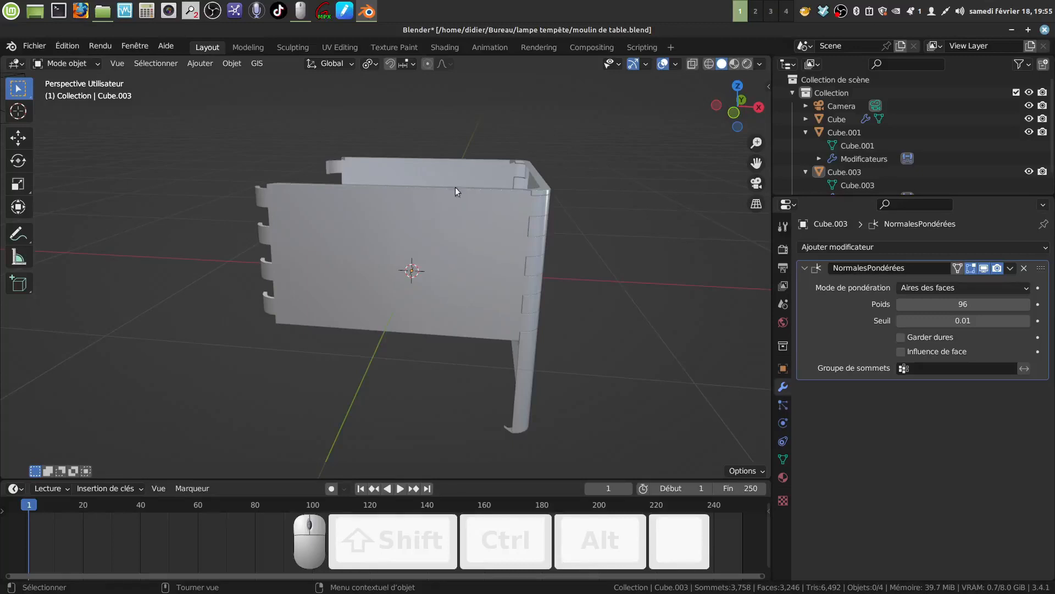
{"action": "middle_click_drag", "start_coordinate": [369, 206], "coordinate": [383, 218], "text": "shift"}
{"action": "middle_click_drag", "start_coordinate": [384, 219], "coordinate": [423, 221]}
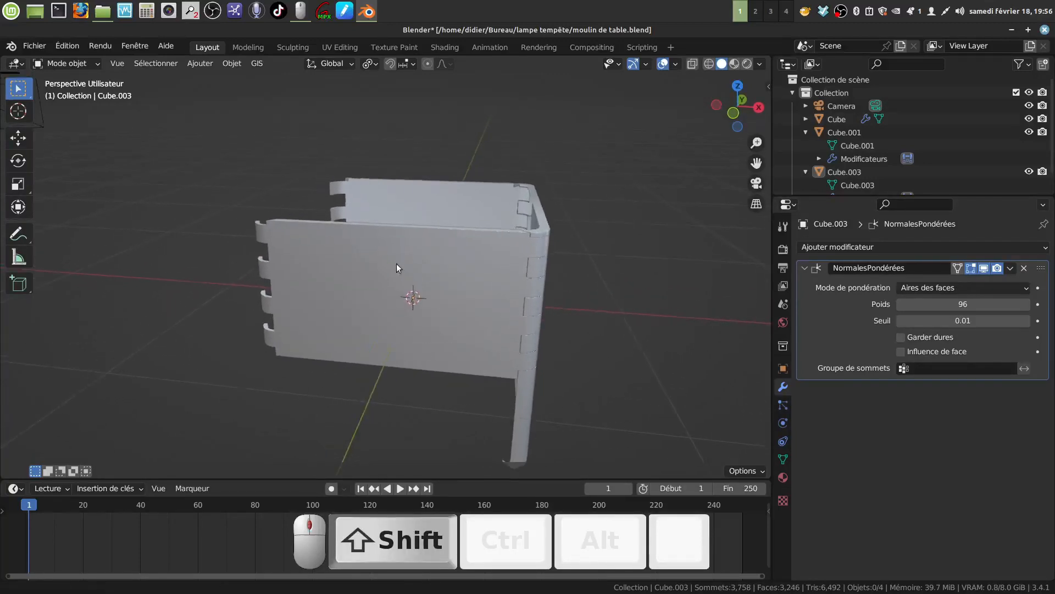
Add a cube at the origin and scale its mesh uniformly in edit mode by about 0.536, close to the box size
{"action": "left_click", "coordinate": [206, 65]}
{"action": "mouse_move", "coordinate": [218, 78]}
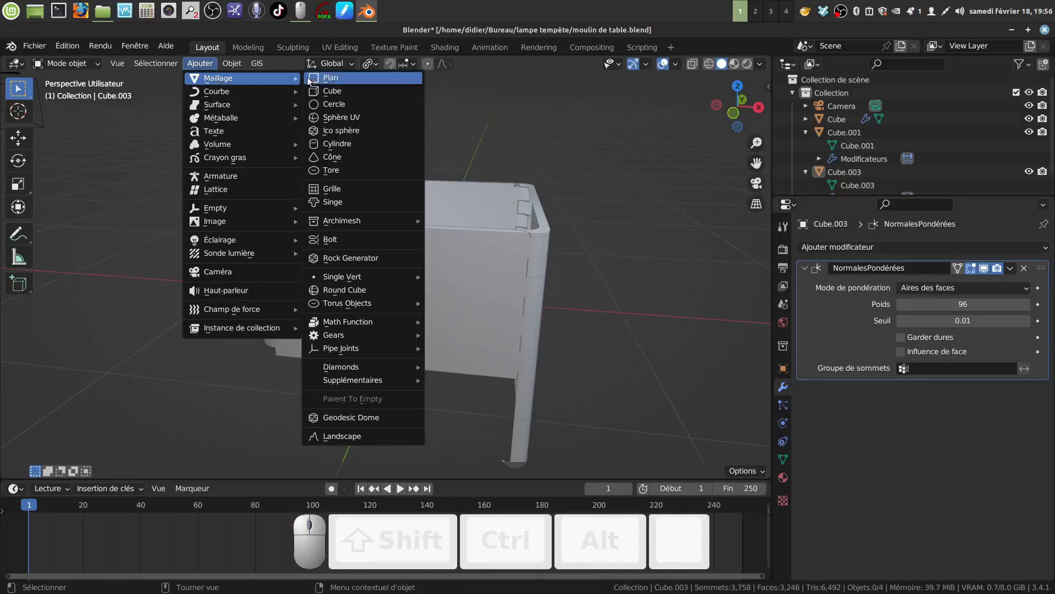
{"action": "left_click", "coordinate": [331, 90]}
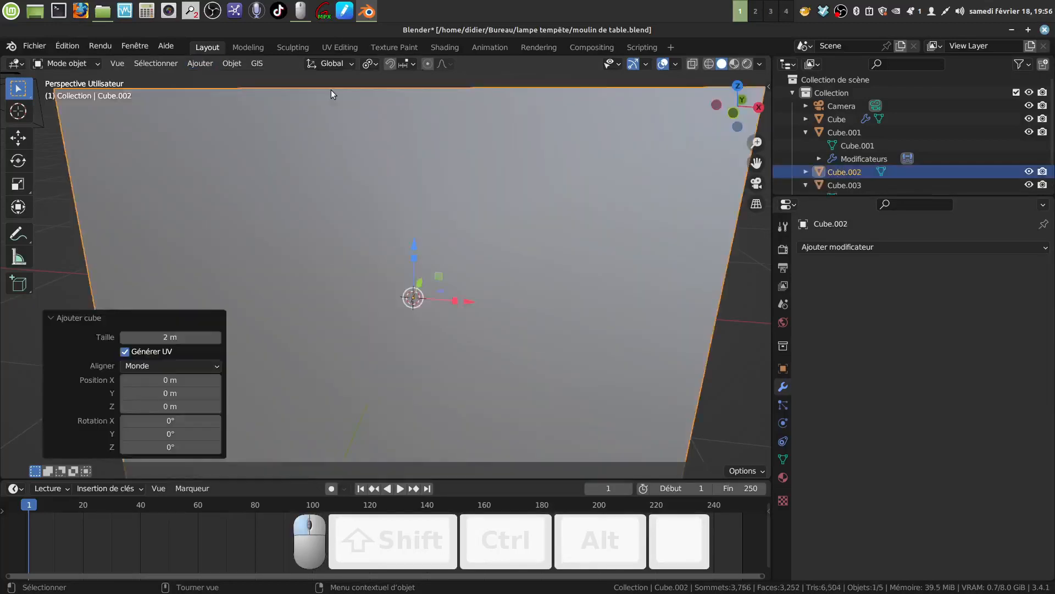
{"action": "scroll", "coordinate": [458, 229], "scroll_direction": "down", "scroll_amount": 4}
{"action": "key", "text": "Tab"}
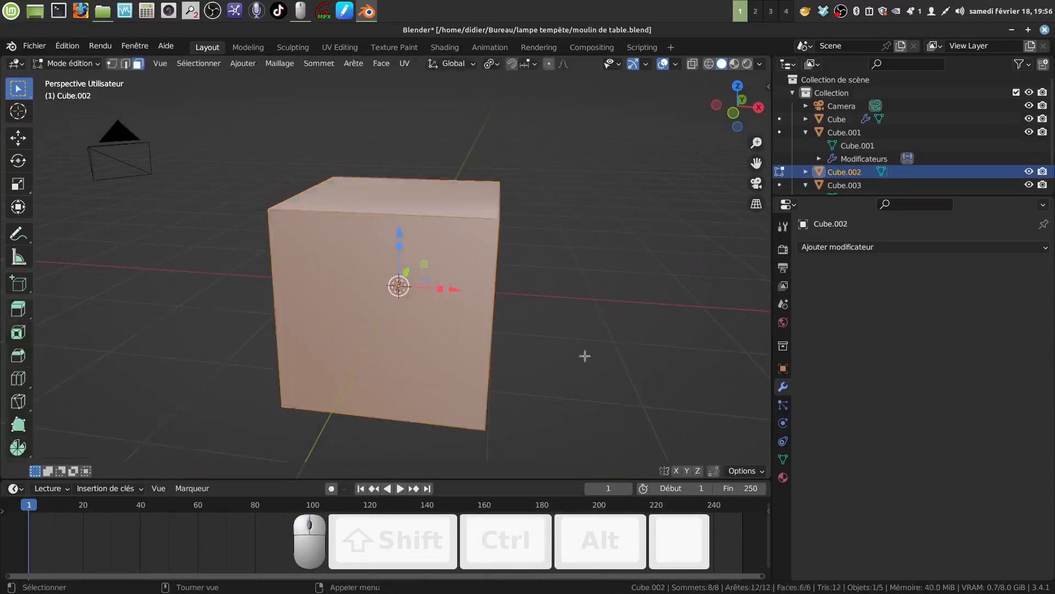
{"action": "key", "text": "s"}
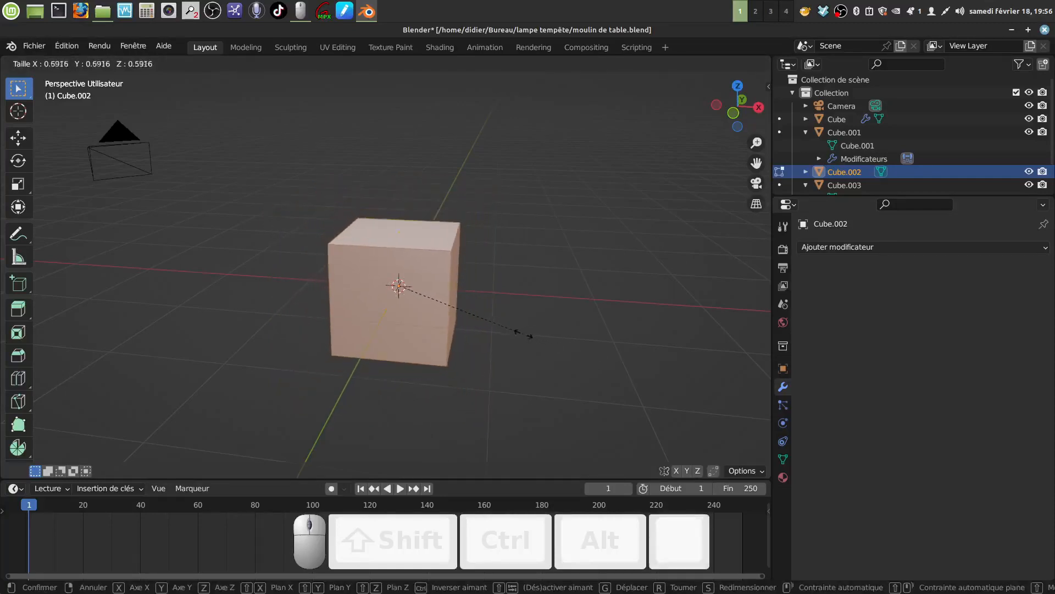
{"action": "left_click", "coordinate": [512, 331]}
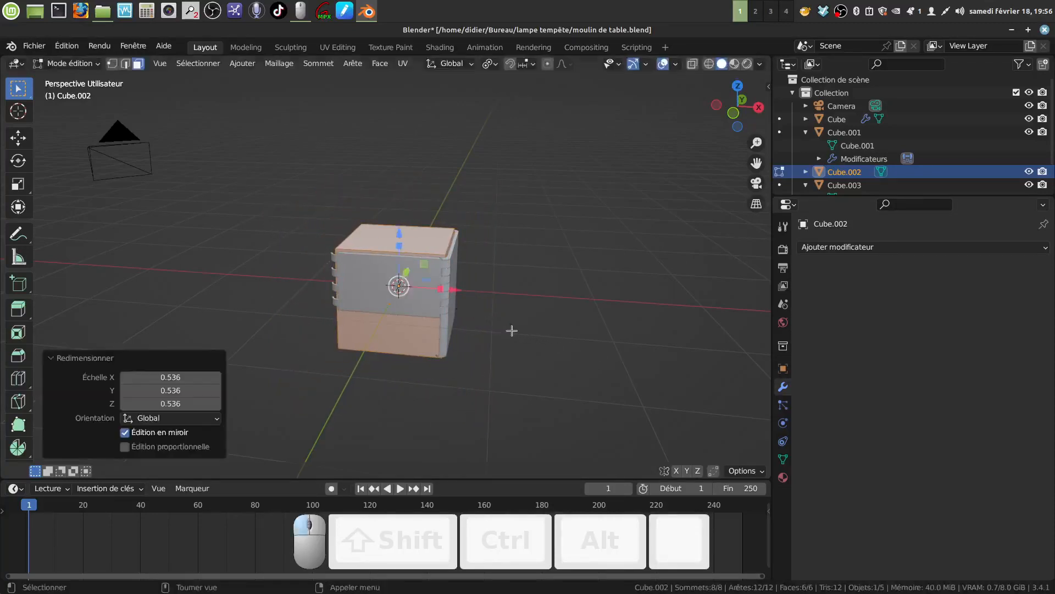
Enlarge the cube's mesh uniformly by about 1.046 to overlap the box's outer edges
{"action": "scroll", "coordinate": [460, 331], "scroll_direction": "up", "scroll_amount": 3}
{"action": "middle_click_drag", "start_coordinate": [509, 327], "coordinate": [481, 339], "text": "shift"}
{"action": "scroll", "coordinate": [471, 377], "scroll_direction": "up", "scroll_amount": 1}
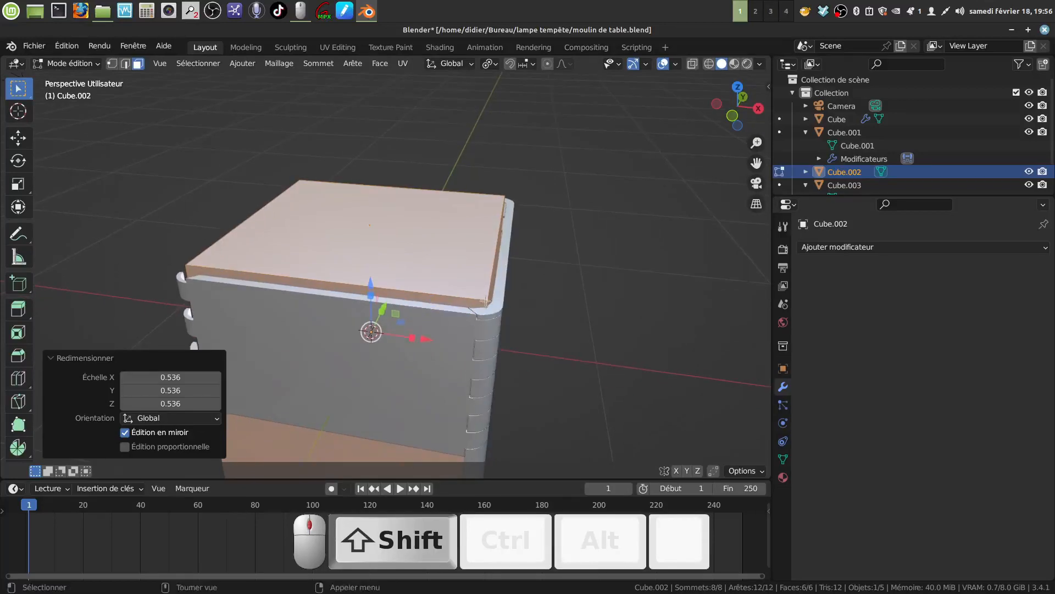
{"action": "key", "text": "s"}
{"action": "left_click", "coordinate": [561, 329]}
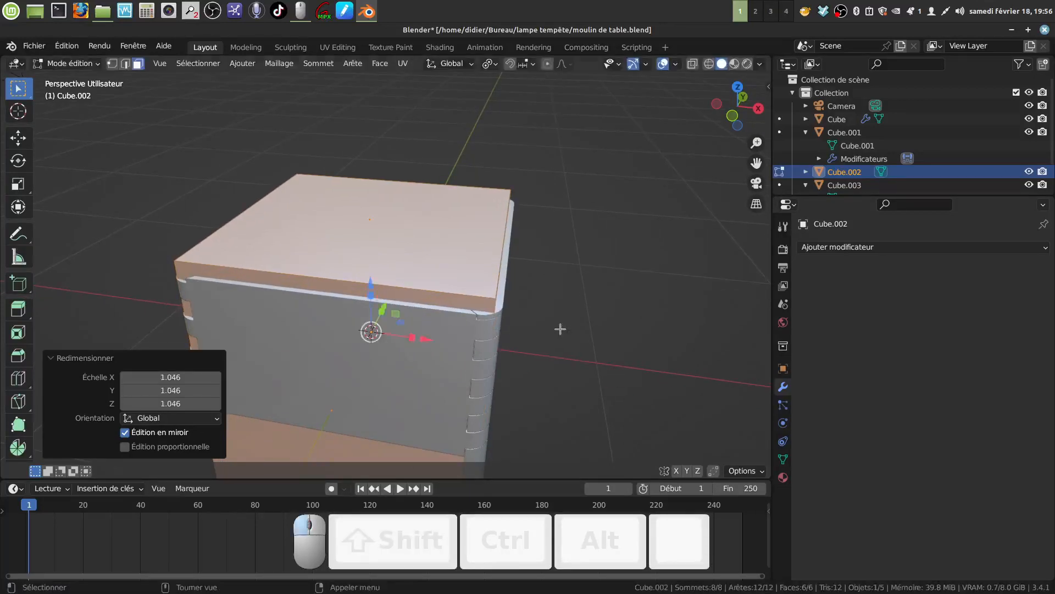
Raise the cube along Z above the box and flatten it into a board about 0.048 m thick, finishing in object mode
{"action": "scroll", "coordinate": [355, 296], "scroll_direction": "down", "scroll_amount": 2}
{"action": "key", "text": "g"}
{"action": "key", "text": "z"}
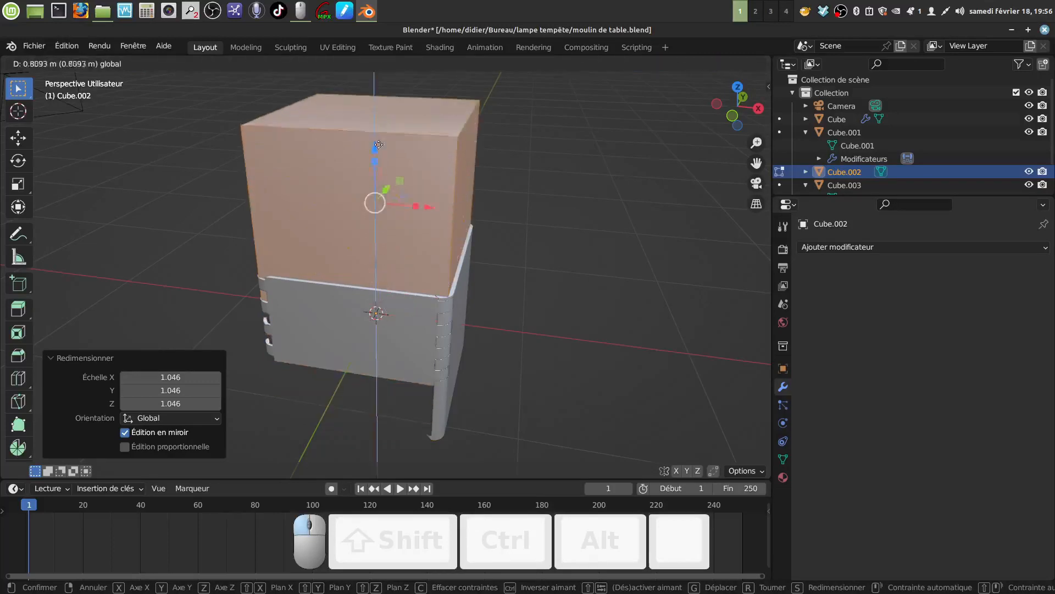
{"action": "left_click", "coordinate": [387, 144]}
{"action": "left_click_drag", "start_coordinate": [374, 134], "coordinate": [374, 160]}
{"action": "mouse_move", "coordinate": [463, 239]}
{"action": "middle_mouse_down"}
{"action": "mouse_move", "coordinate": [466, 218]}
{"action": "mouse_move", "coordinate": [475, 233]}
{"action": "mouse_move", "coordinate": [464, 236]}
{"action": "mouse_move", "coordinate": [474, 202]}
{"action": "mouse_move", "coordinate": [456, 223]}
{"action": "middle_mouse_up"}
{"action": "key", "text": "n"}
{"action": "key", "text": "Tab"}
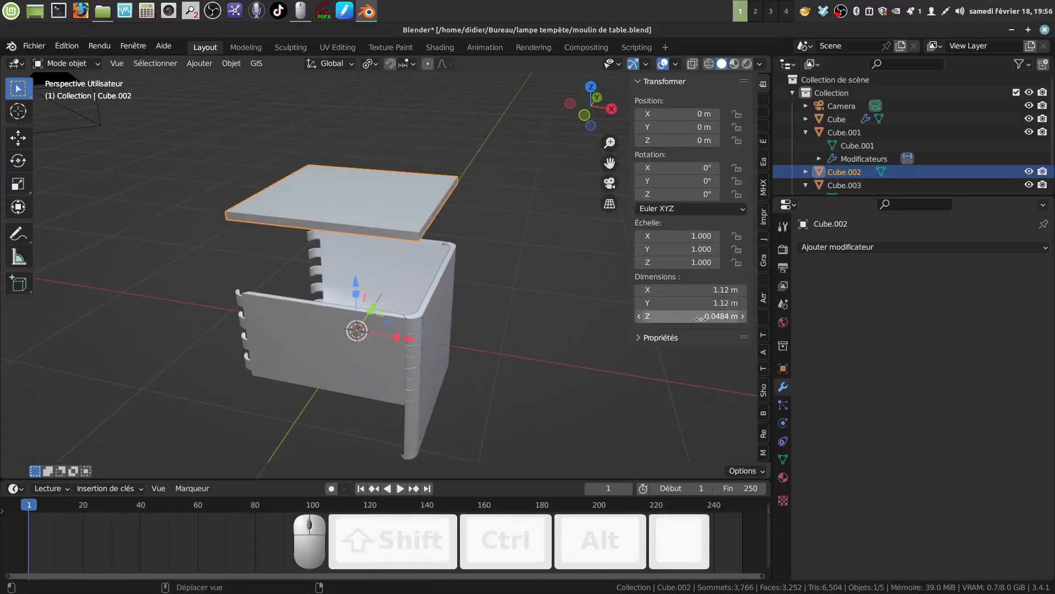
Set the board's Z dimension to 0.08 m
{"action": "mouse_move", "coordinate": [478, 272]}
{"action": "middle_mouse_down"}
{"action": "mouse_move", "coordinate": [484, 252]}
{"action": "mouse_move", "coordinate": [474, 258]}
{"action": "middle_mouse_up"}
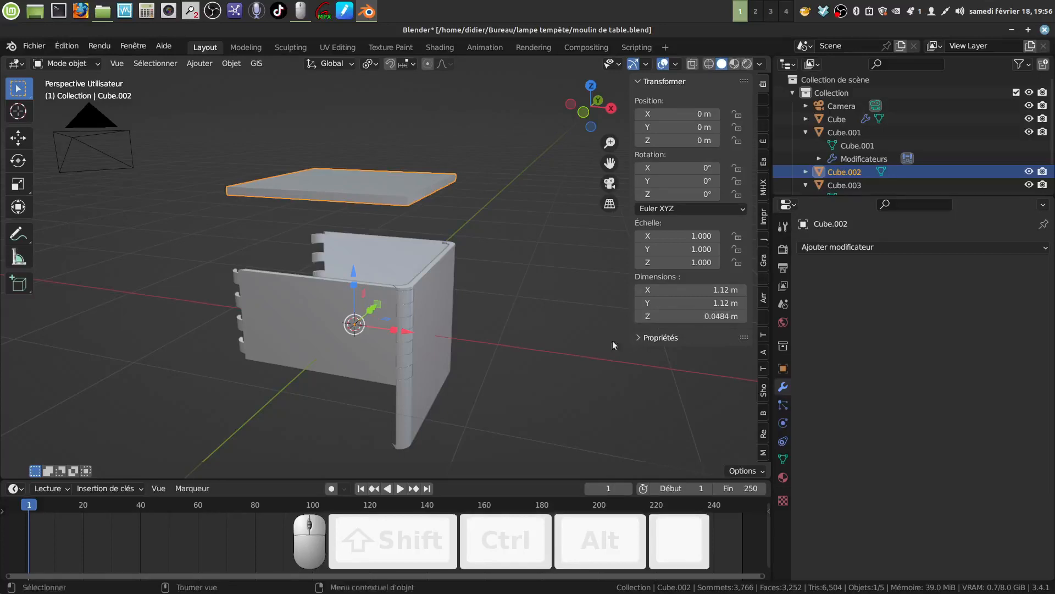
{"action": "middle_click_drag", "start_coordinate": [532, 305], "coordinate": [523, 274]}
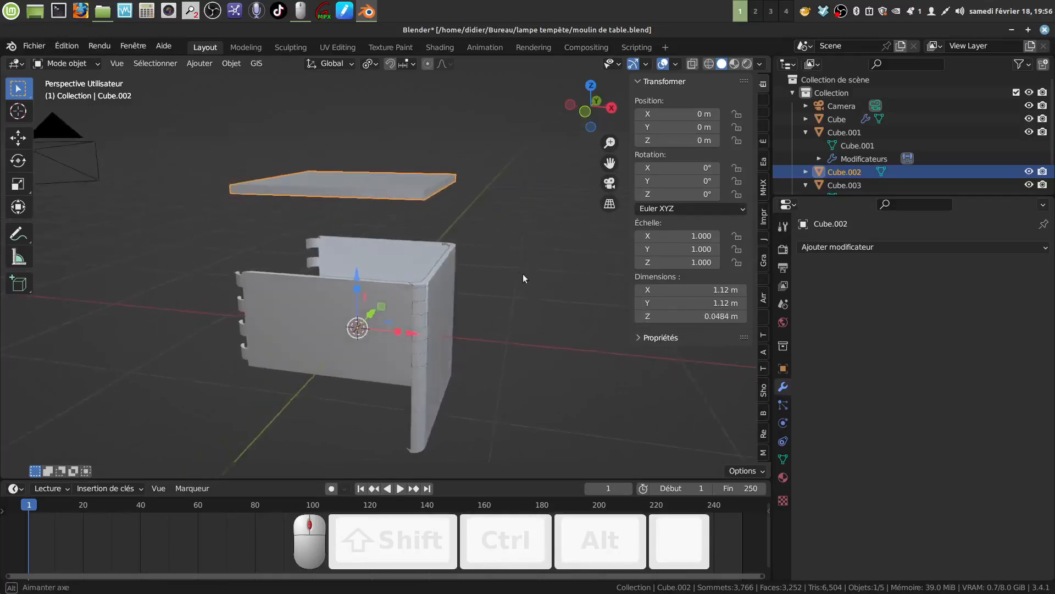
{"action": "left_click", "coordinate": [710, 317]}
{"action": "key", "text": "BackSpace"}
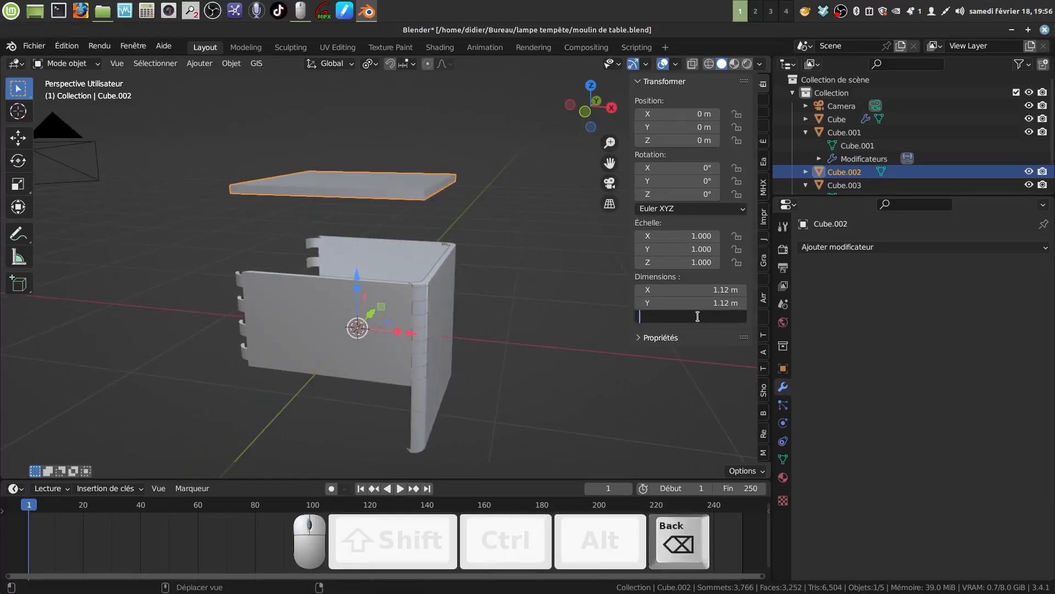
{"action": "type", "text": "0.08"}
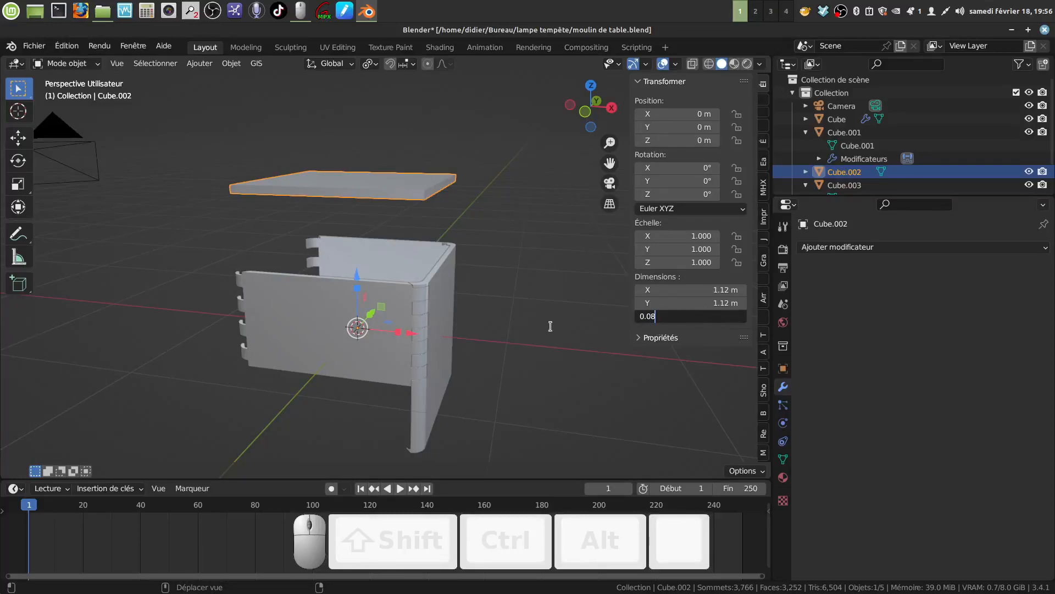
{"action": "left_click", "coordinate": [550, 326]}
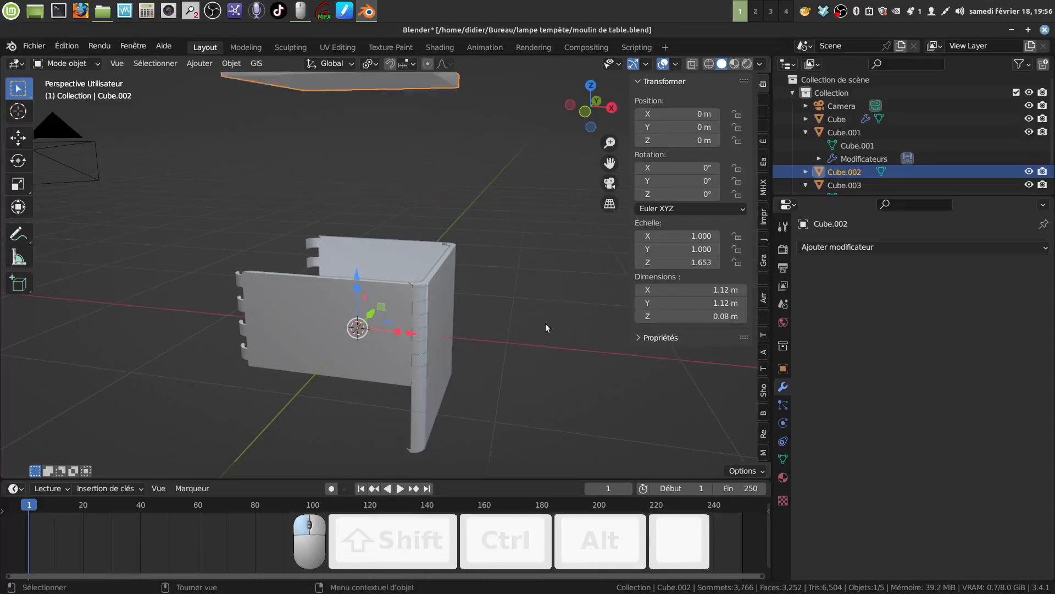
{"action": "scroll", "coordinate": [467, 198], "scroll_direction": "down", "scroll_amount": 3}
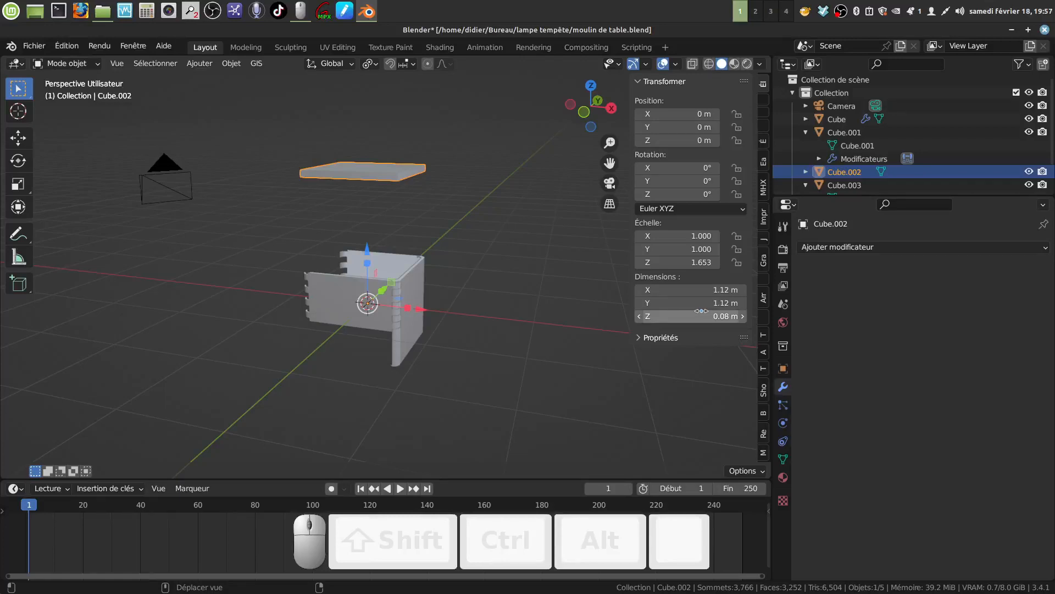
Apply all transformations to the board and set its origin to its geometry
{"action": "middle_click_drag", "start_coordinate": [451, 196], "coordinate": [452, 196]}
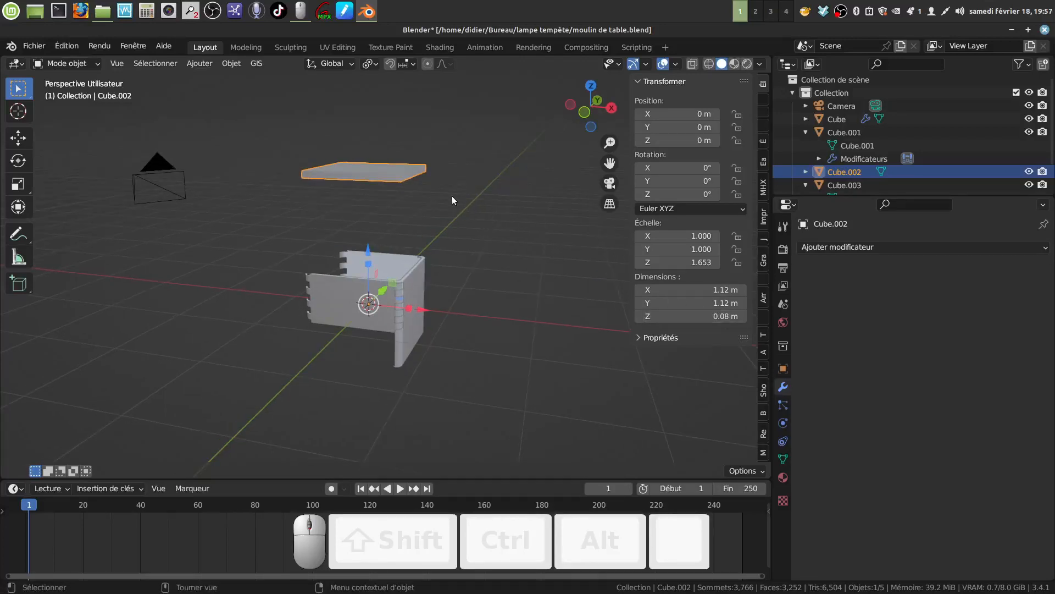
{"action": "key", "text": "ctrl+a"}
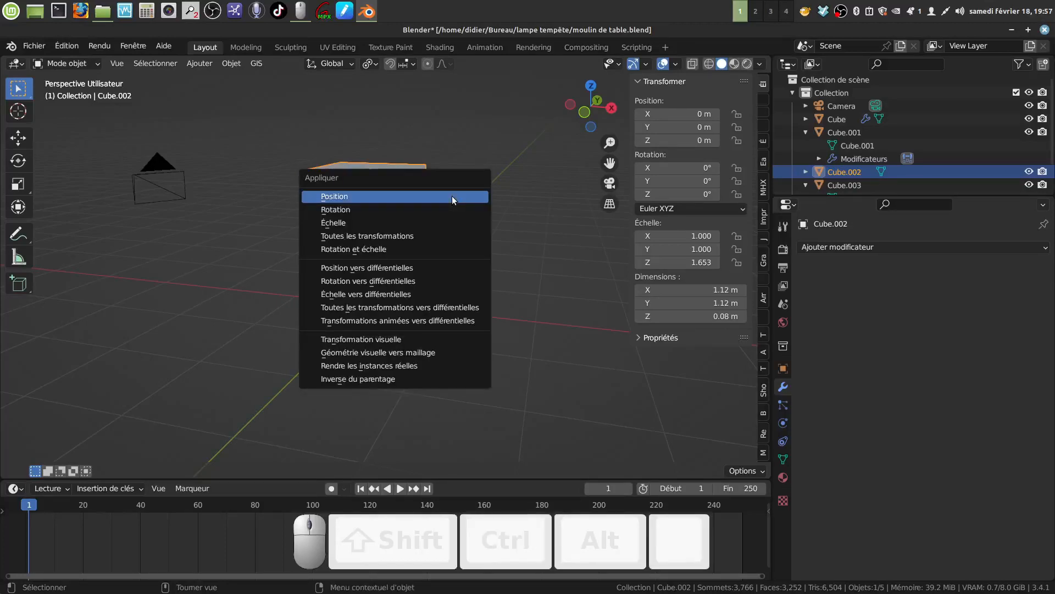
{"action": "left_click", "coordinate": [420, 237]}
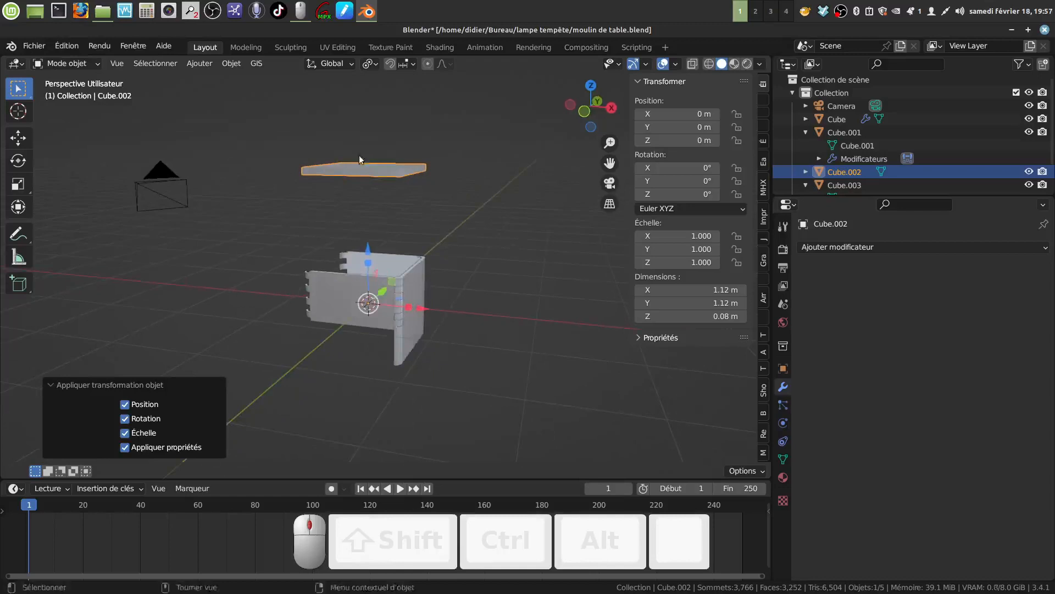
{"action": "left_click", "coordinate": [201, 63]}
{"action": "mouse_move", "coordinate": [247, 91]}
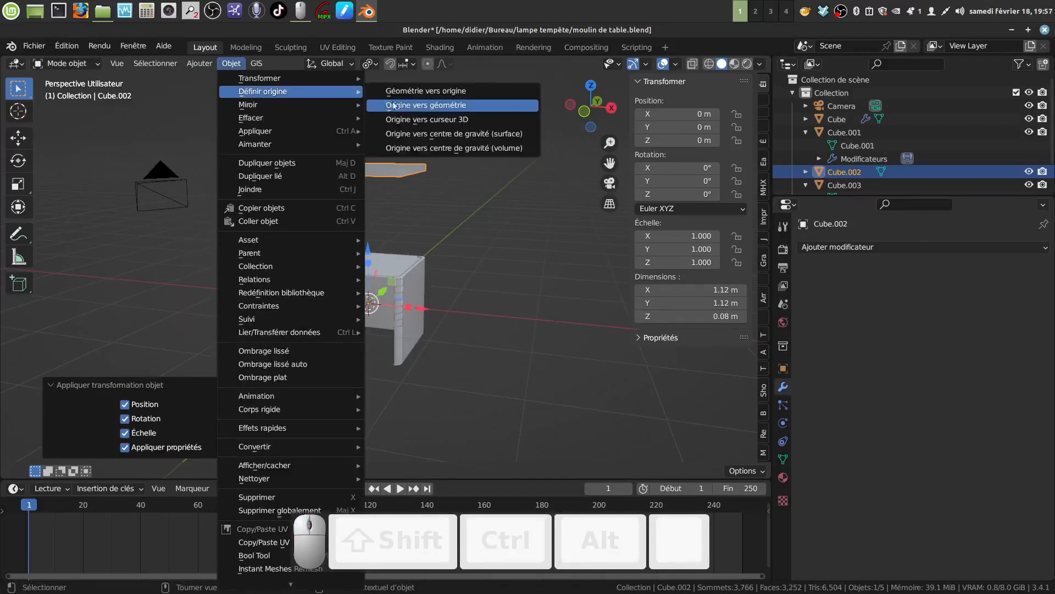
{"action": "left_click", "coordinate": [426, 108]}
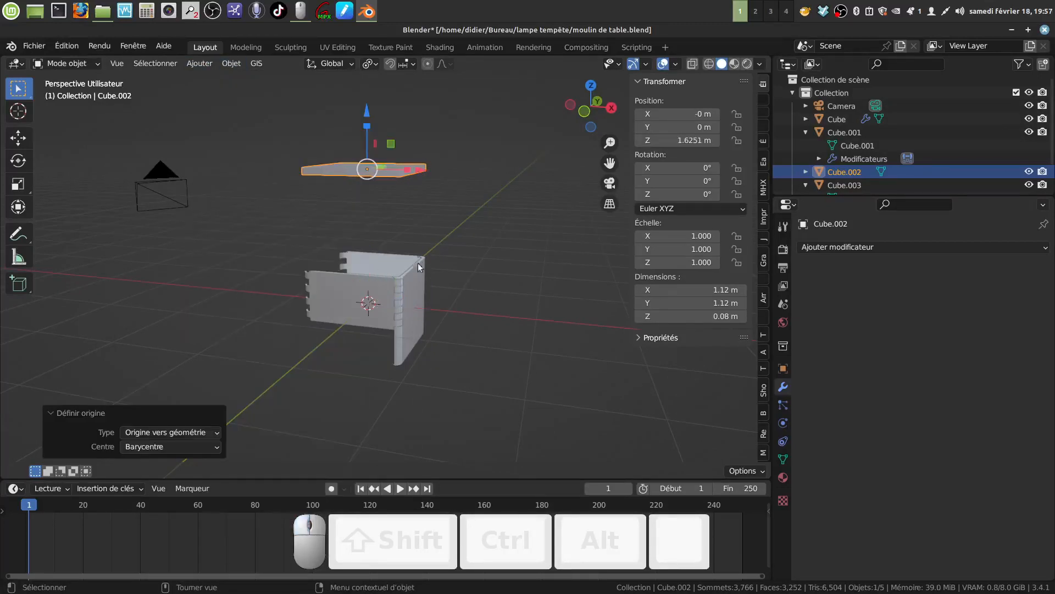
{"action": "middle_click_drag", "start_coordinate": [428, 234], "coordinate": [420, 248]}
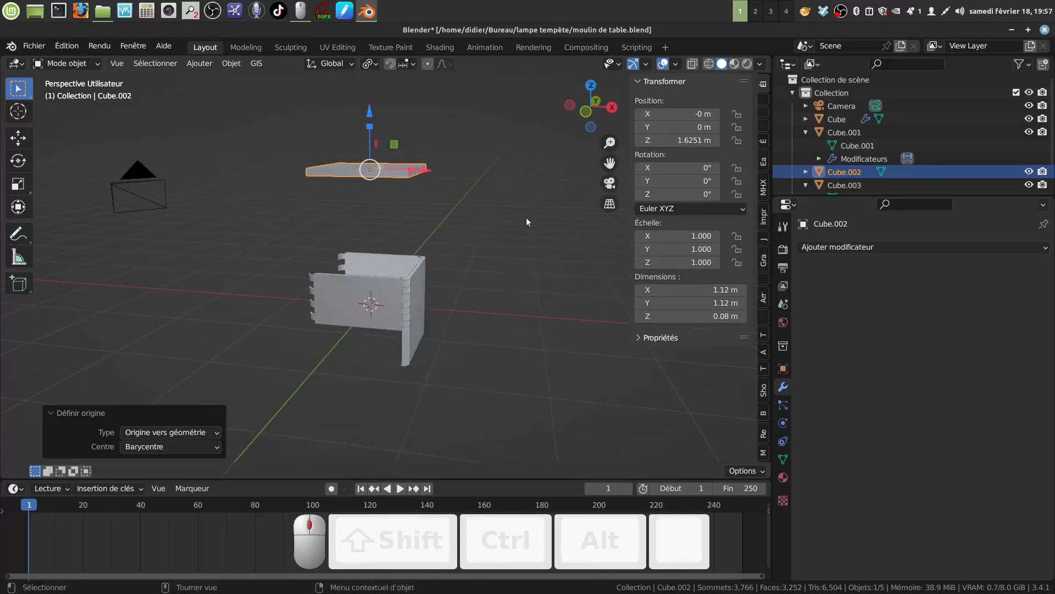
Lower the board along Z until it rests on the box's upper edges, at a Z position of about 0.553 m
{"action": "left_click_drag", "start_coordinate": [369, 113], "coordinate": [358, 200]}
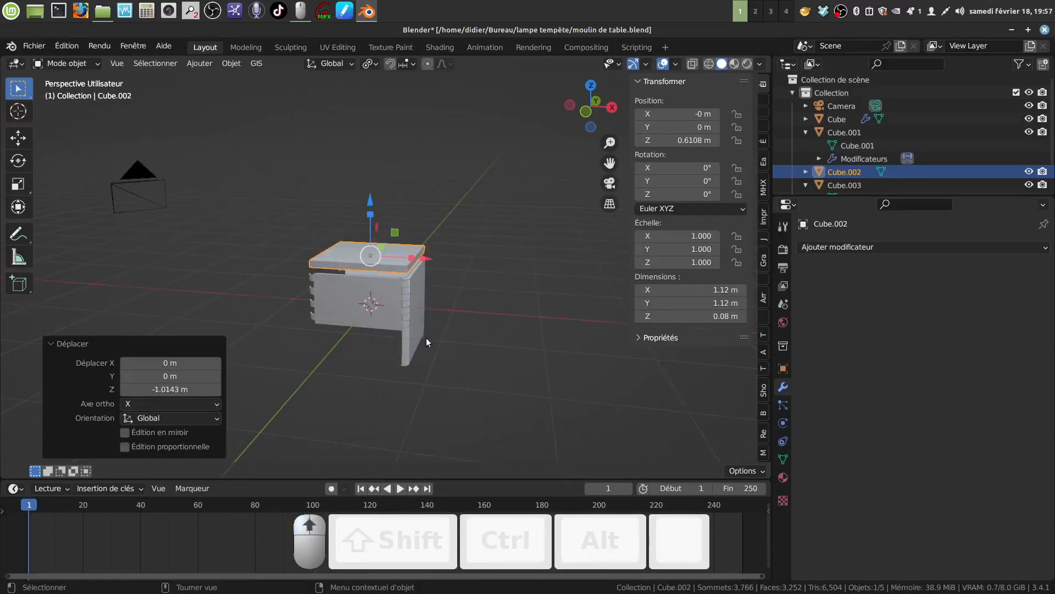
{"action": "scroll", "coordinate": [427, 324], "scroll_direction": "up", "scroll_amount": 3}
{"action": "middle_click_drag", "start_coordinate": [433, 299], "coordinate": [377, 268], "text": "shift"}
{"action": "scroll", "coordinate": [437, 350], "scroll_direction": "up", "scroll_amount": 2}
{"action": "scroll", "coordinate": [377, 268], "scroll_direction": "down", "scroll_amount": 1}
{"action": "left_click_drag", "start_coordinate": [380, 164], "coordinate": [379, 174]}
{"action": "middle_click_drag", "start_coordinate": [434, 257], "coordinate": [445, 357]}
{"action": "scroll", "coordinate": [434, 355], "scroll_direction": "up", "scroll_amount": 4}
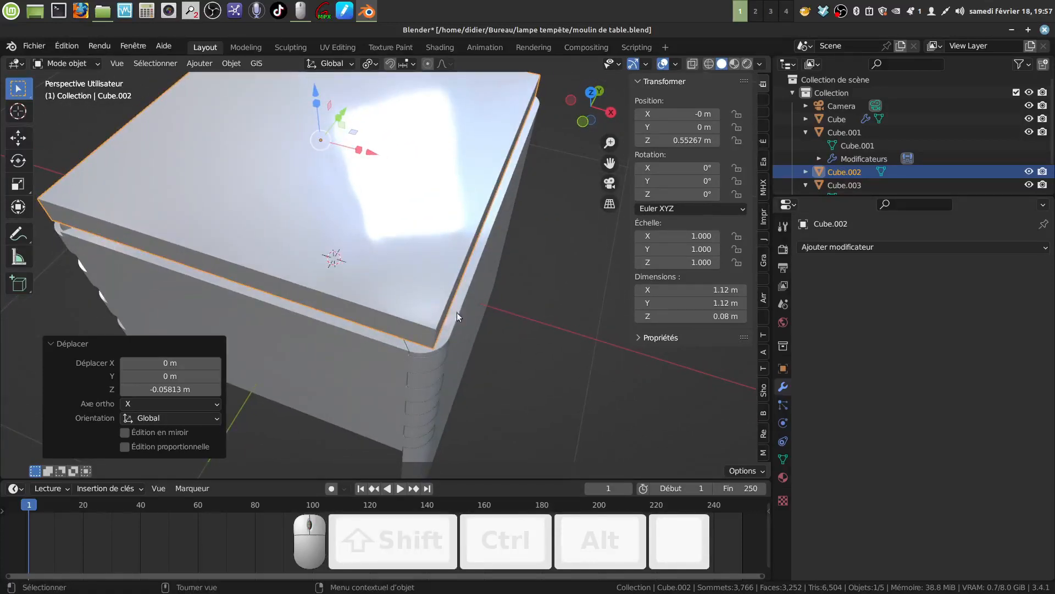
{"action": "middle_click_drag", "start_coordinate": [358, 306], "coordinate": [376, 250], "text": "shift"}
{"action": "middle_click_drag", "start_coordinate": [416, 298], "coordinate": [423, 280], "text": "shift"}
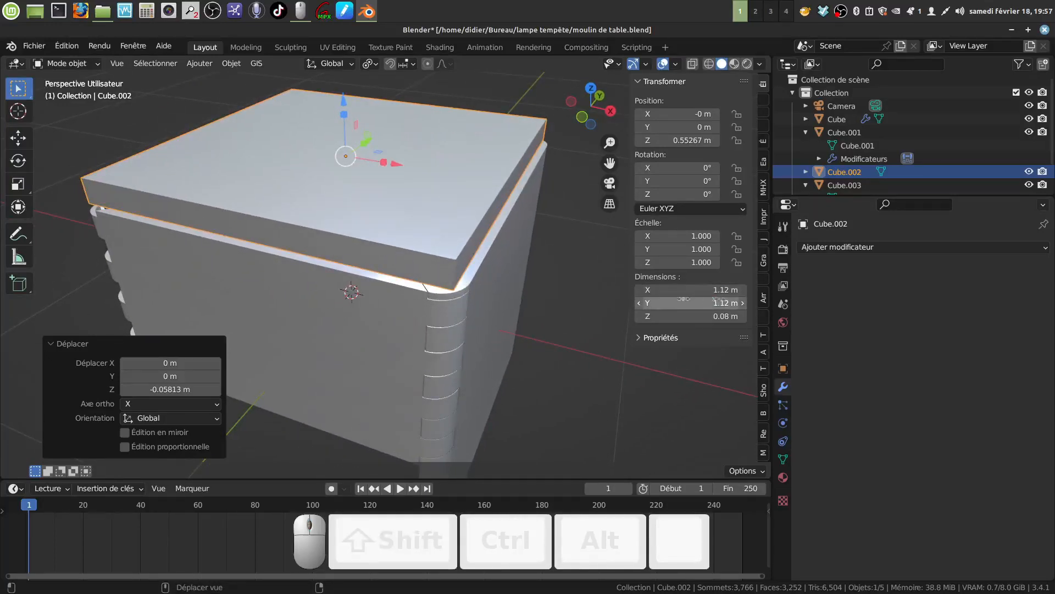
{"action": "middle_click_drag", "start_coordinate": [411, 274], "coordinate": [437, 264]}
Bevel the board's four vertical corner edges with a width of about 0.043 m and 7 segments
{"action": "key", "text": "Tab"}
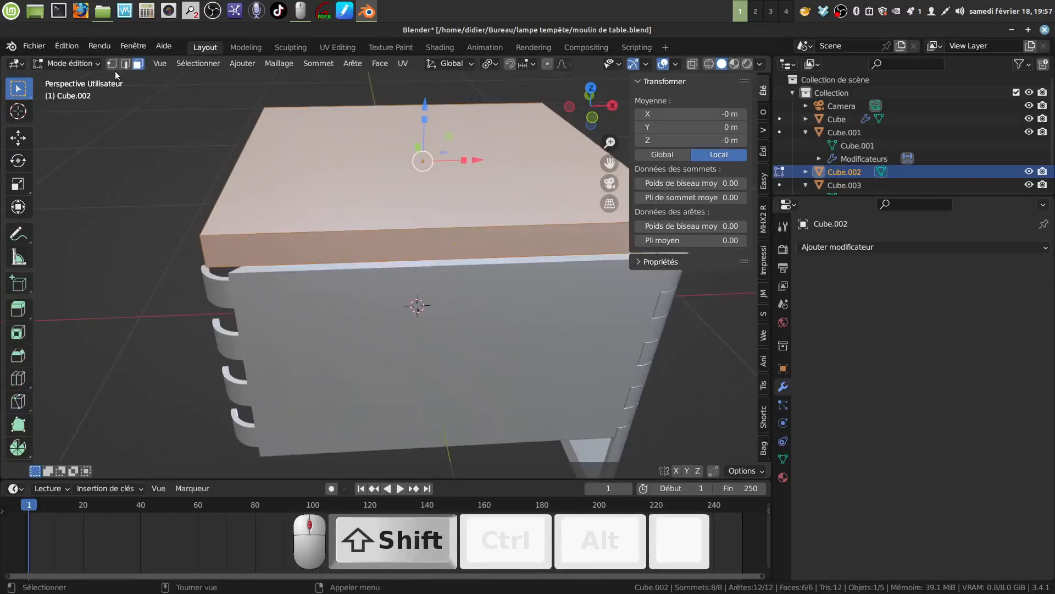
{"action": "left_click", "coordinate": [199, 246]}
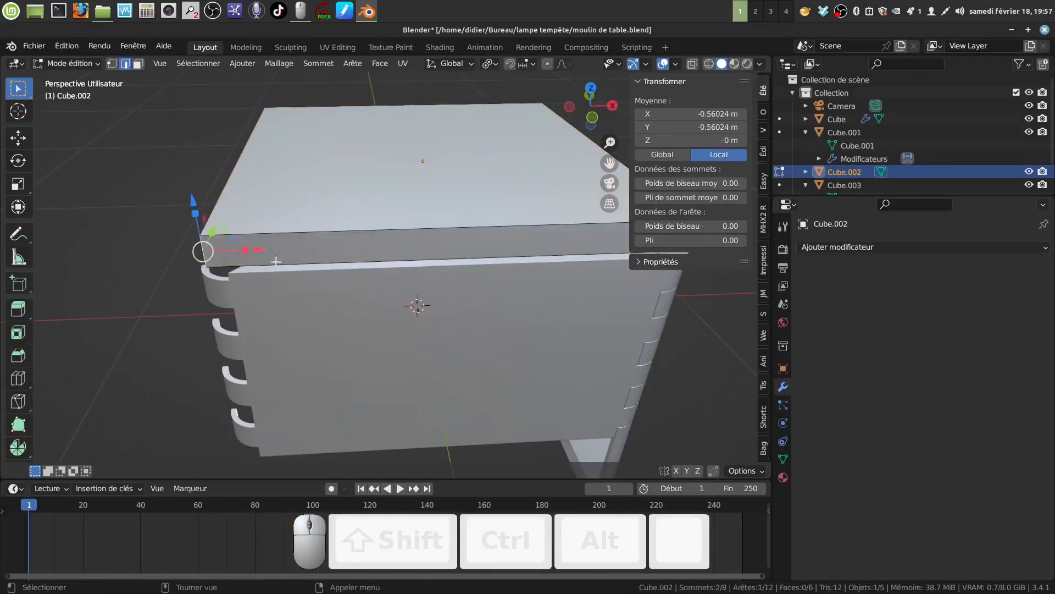
{"action": "scroll", "coordinate": [281, 260], "scroll_direction": "down", "scroll_amount": 3}
{"action": "middle_click_drag", "start_coordinate": [525, 283], "coordinate": [303, 282]}
{"action": "left_click", "coordinate": [366, 280], "text": "shift"}
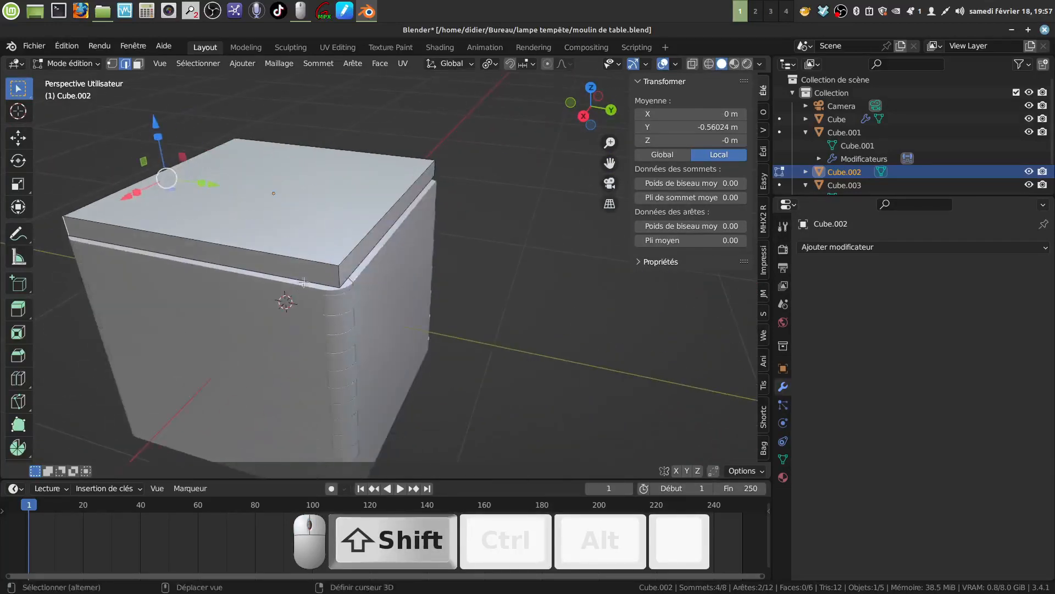
{"action": "left_click", "coordinate": [414, 219], "text": "shift"}
{"action": "left_click", "coordinate": [435, 169], "text": "shift"}
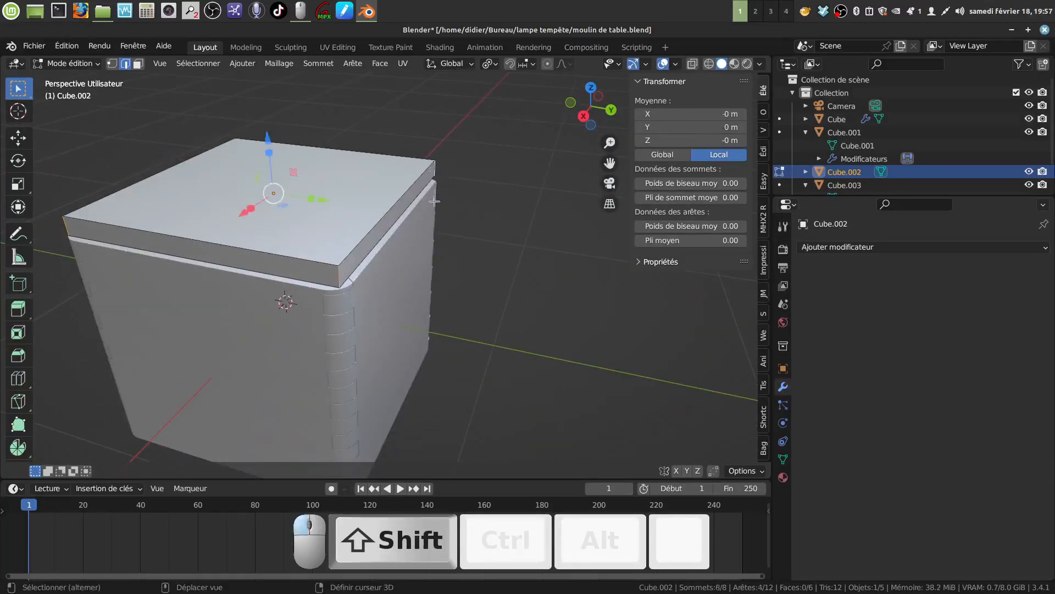
{"action": "scroll", "coordinate": [394, 301], "scroll_direction": "up", "scroll_amount": 3}
{"action": "middle_click_drag", "start_coordinate": [392, 298], "coordinate": [434, 284], "text": "shift"}
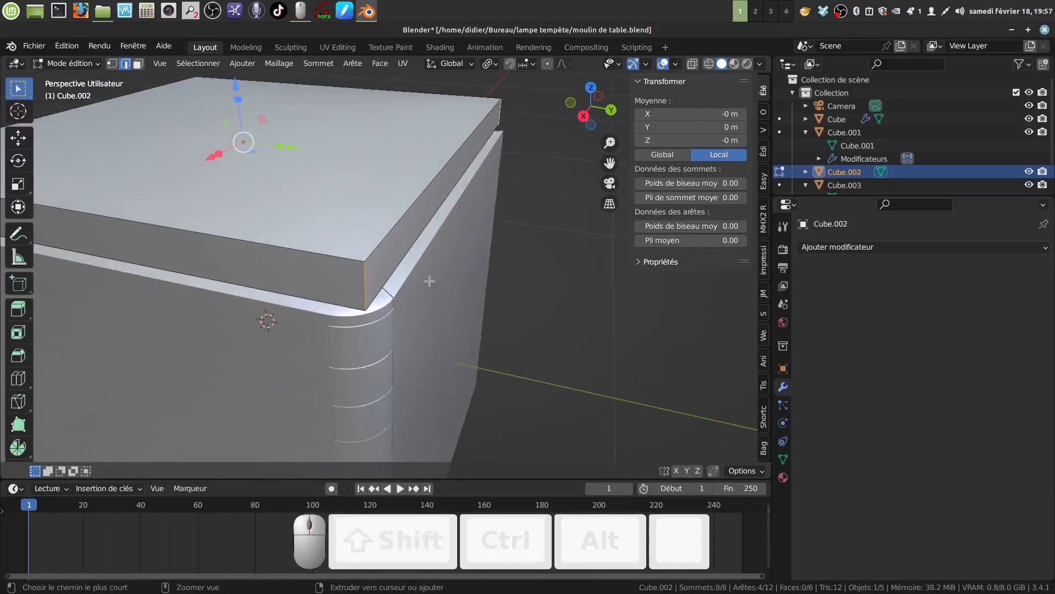
{"action": "key", "text": "ctrl+b"}
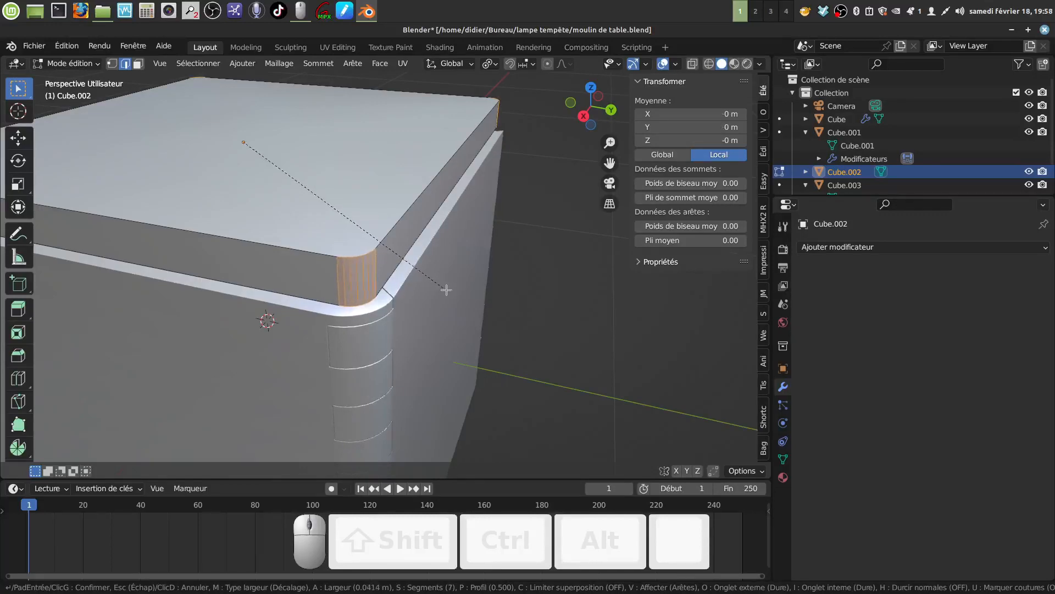
{"action": "left_click", "coordinate": [447, 291]}
{"action": "middle_click_drag", "start_coordinate": [447, 290], "coordinate": [402, 341]}
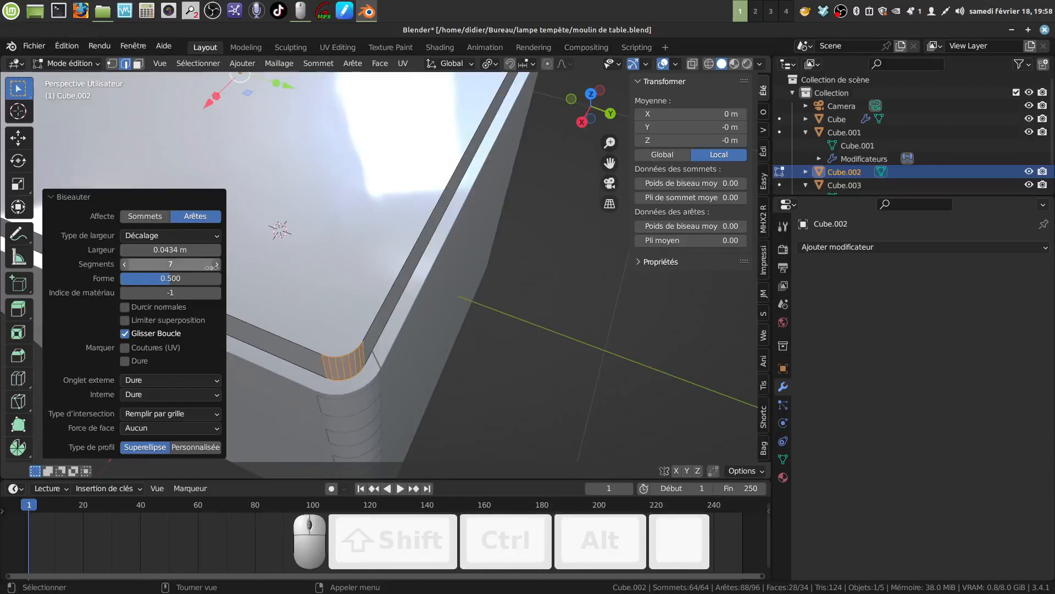
{"action": "scroll", "coordinate": [363, 355], "scroll_direction": "down", "scroll_amount": 2}
{"action": "middle_click_drag", "start_coordinate": [368, 350], "coordinate": [541, 269]}
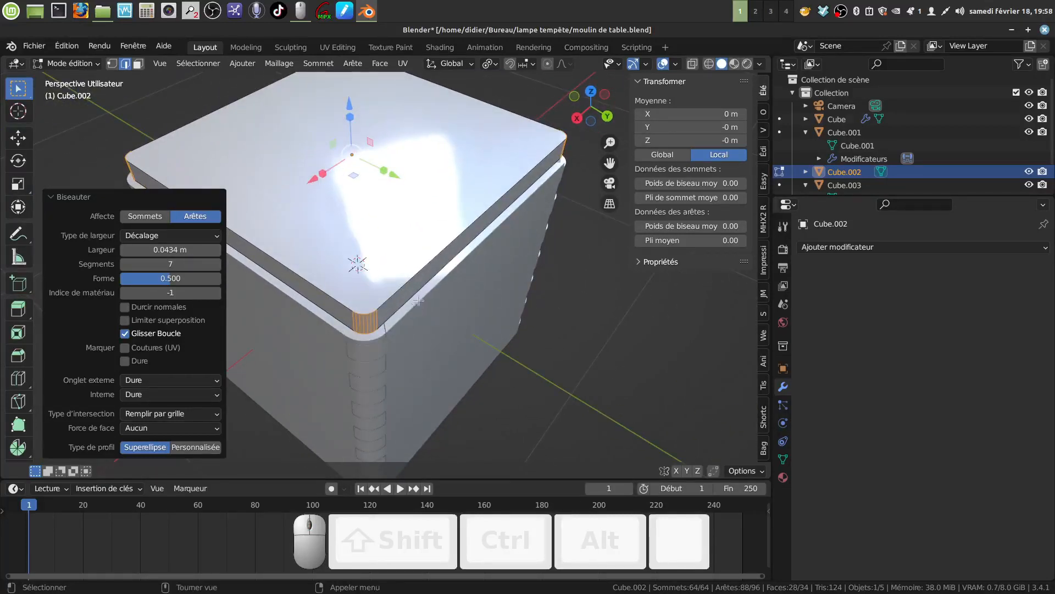
{"action": "key", "text": "Tab"}
{"action": "scroll", "coordinate": [427, 332], "scroll_direction": "up", "scroll_amount": 3}
Bevel the board's upper and lower outline edge loops by about 0.004 m with 2 segments, finishing in object mode
{"action": "key", "text": "Tab"}
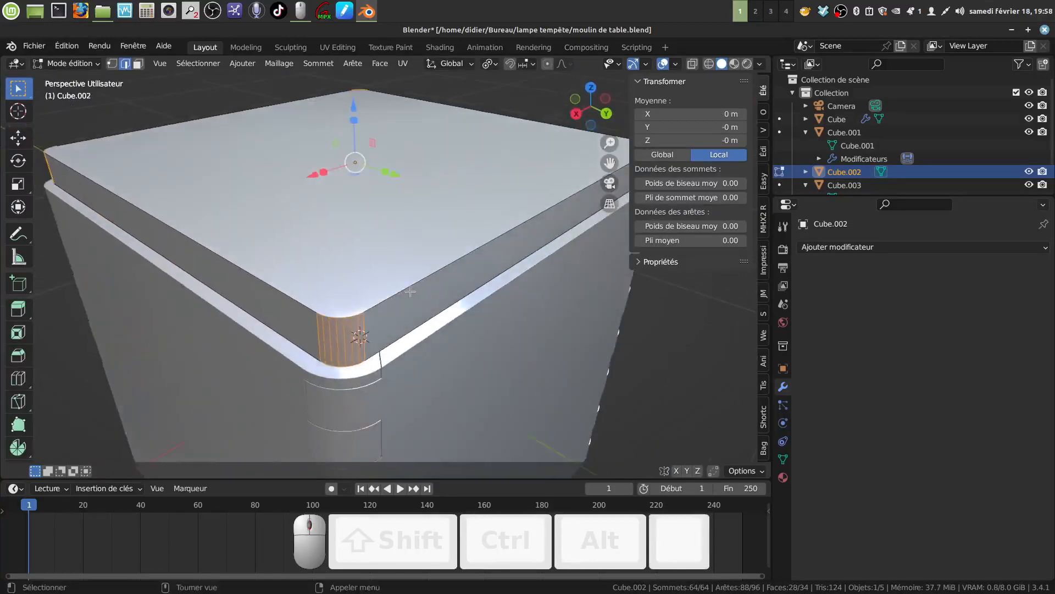
{"action": "left_click", "coordinate": [406, 290], "text": "alt"}
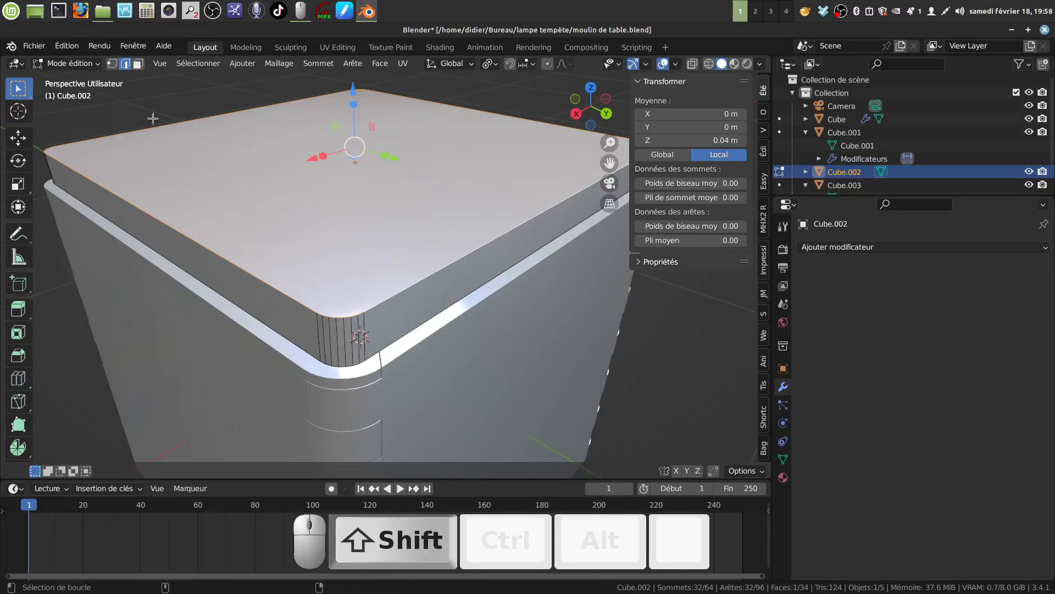
{"action": "left_click", "coordinate": [404, 329], "text": "alt+shift"}
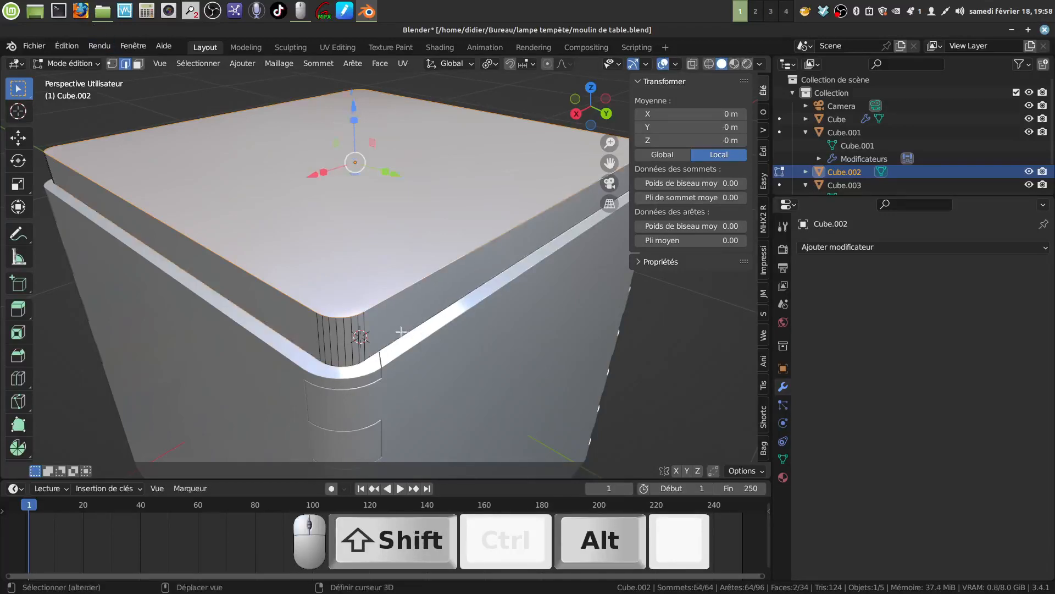
{"action": "scroll", "coordinate": [409, 330], "scroll_direction": "up", "scroll_amount": 2}
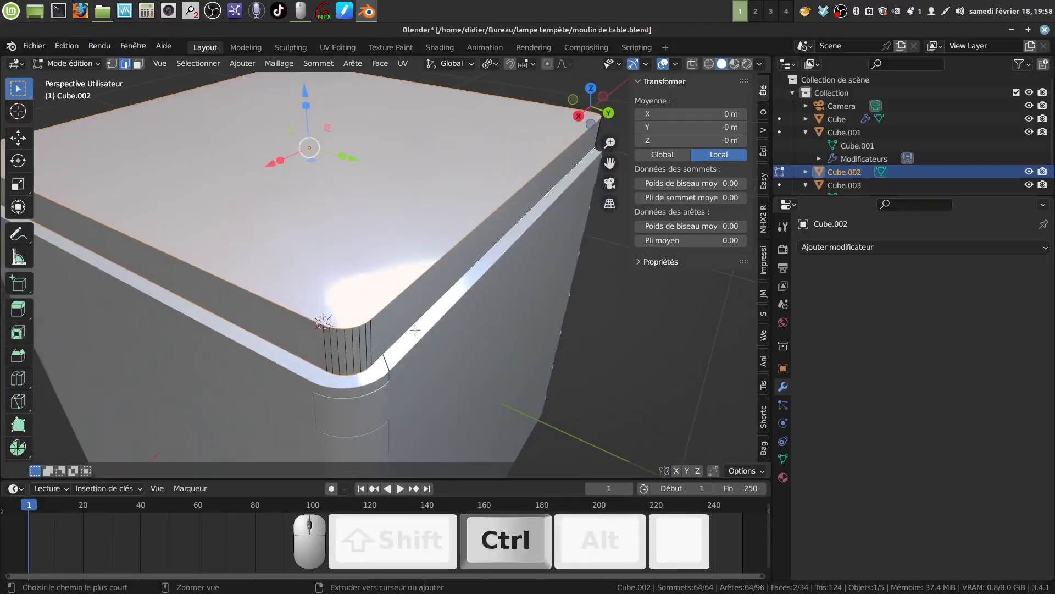
{"action": "key", "text": "ctrl+b"}
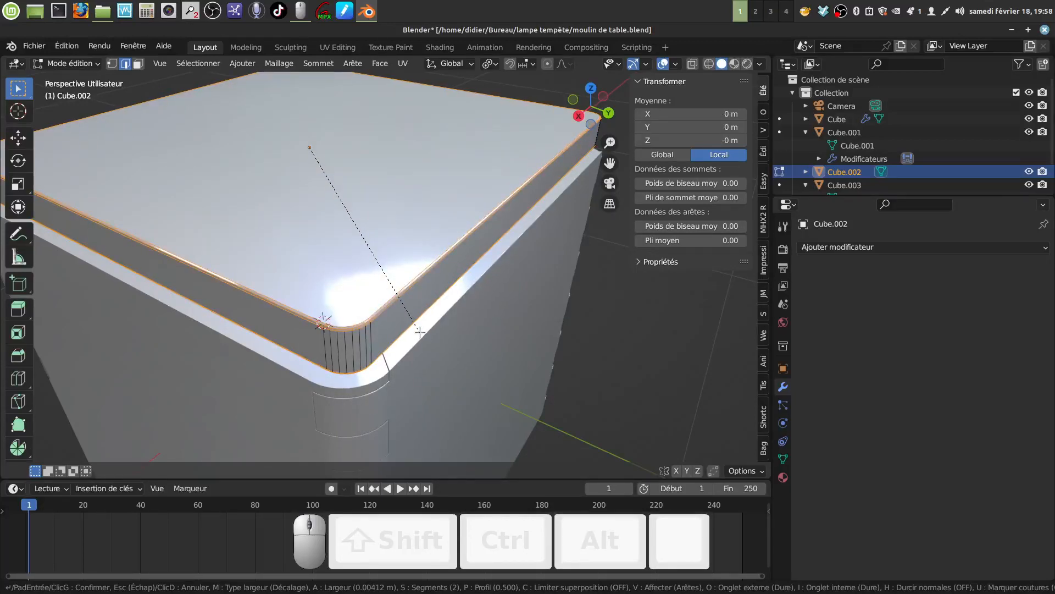
{"action": "left_click", "coordinate": [420, 332]}
{"action": "scroll", "coordinate": [422, 338], "scroll_direction": "up", "scroll_amount": 2}
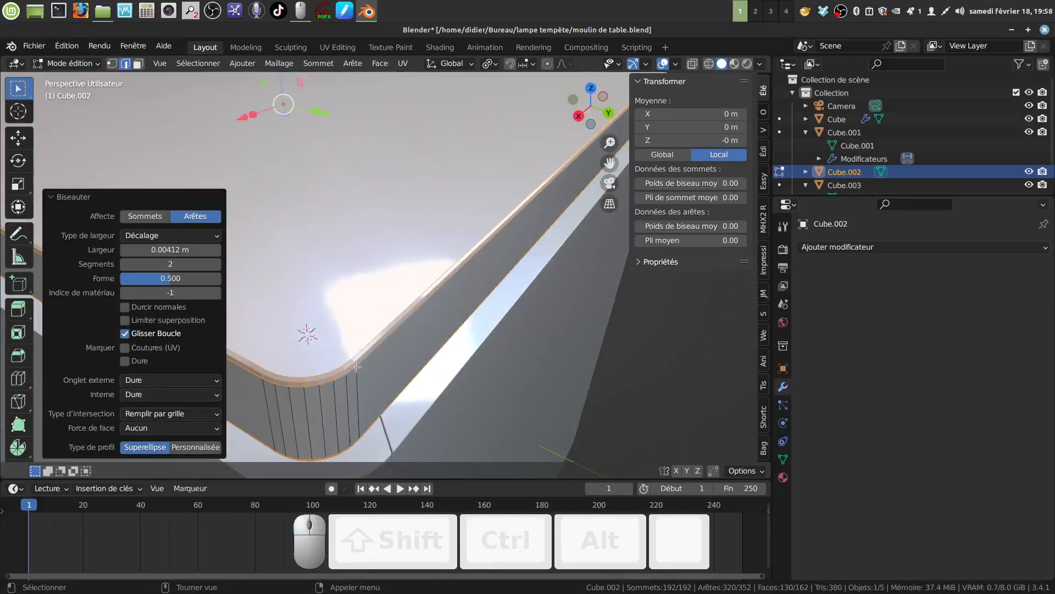
{"action": "scroll", "coordinate": [356, 367], "scroll_direction": "down", "scroll_amount": 6}
{"action": "key", "text": "Tab"}
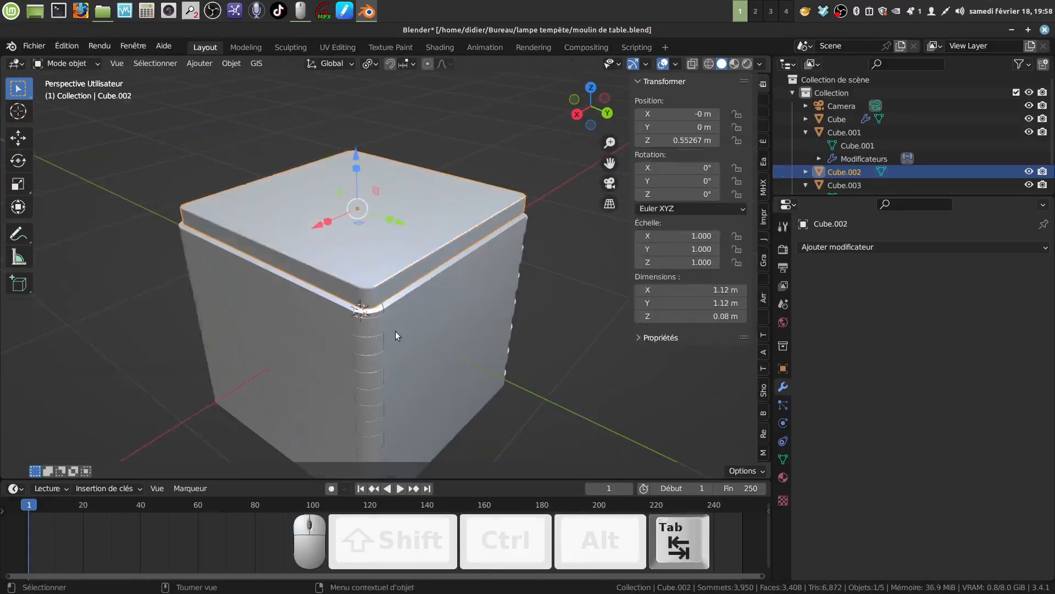
{"action": "scroll", "coordinate": [396, 331], "scroll_direction": "down", "scroll_amount": 3}
{"action": "middle_click_drag", "start_coordinate": [413, 327], "coordinate": [422, 316]}
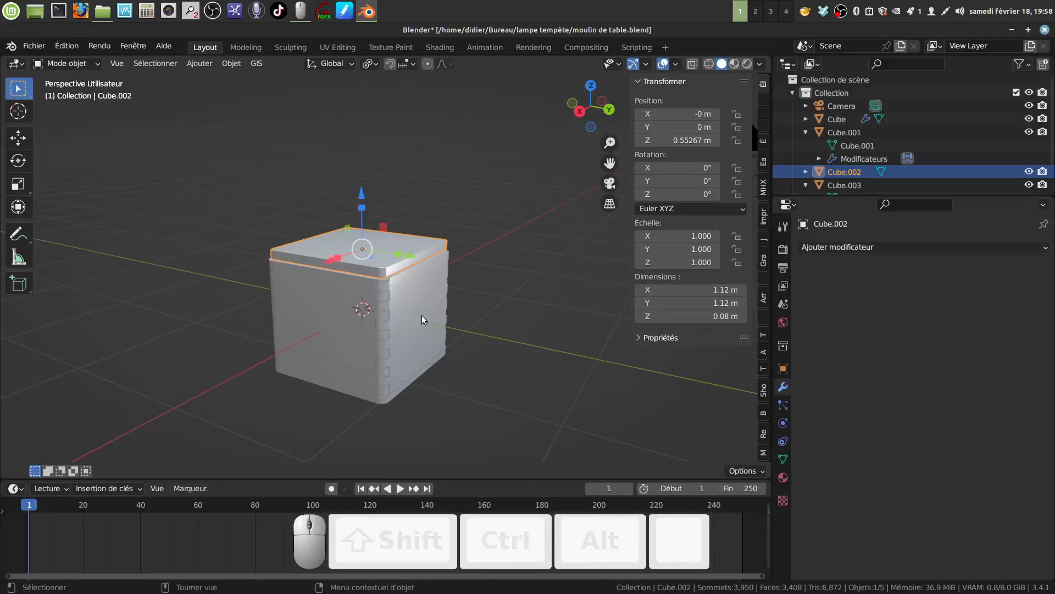
Check the face orientation of the board and box panels with the overlay, and turn the overlay off again
{"action": "key", "text": "q"}
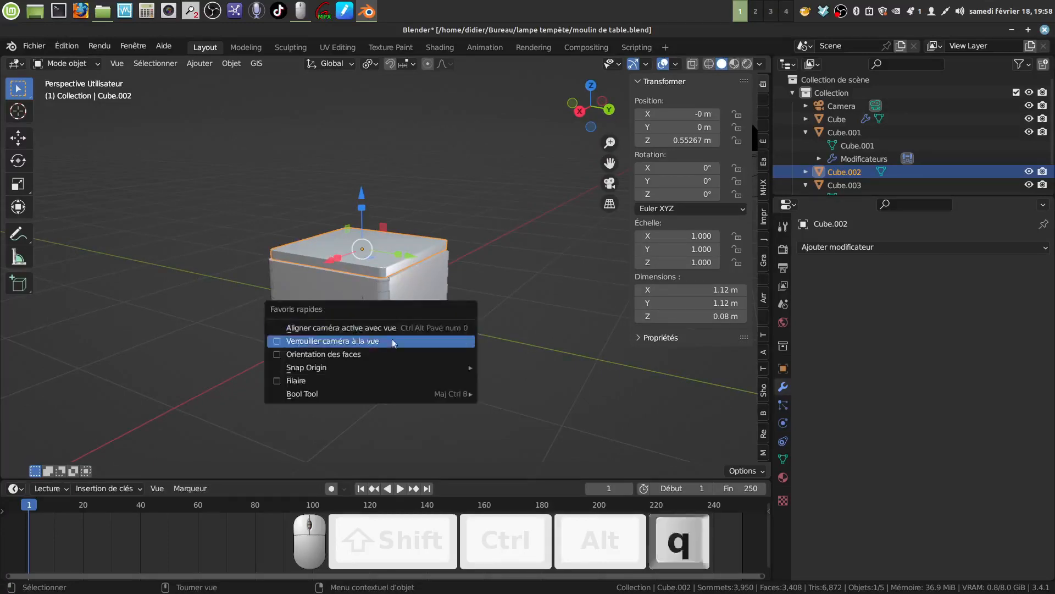
{"action": "left_click", "coordinate": [282, 354]}
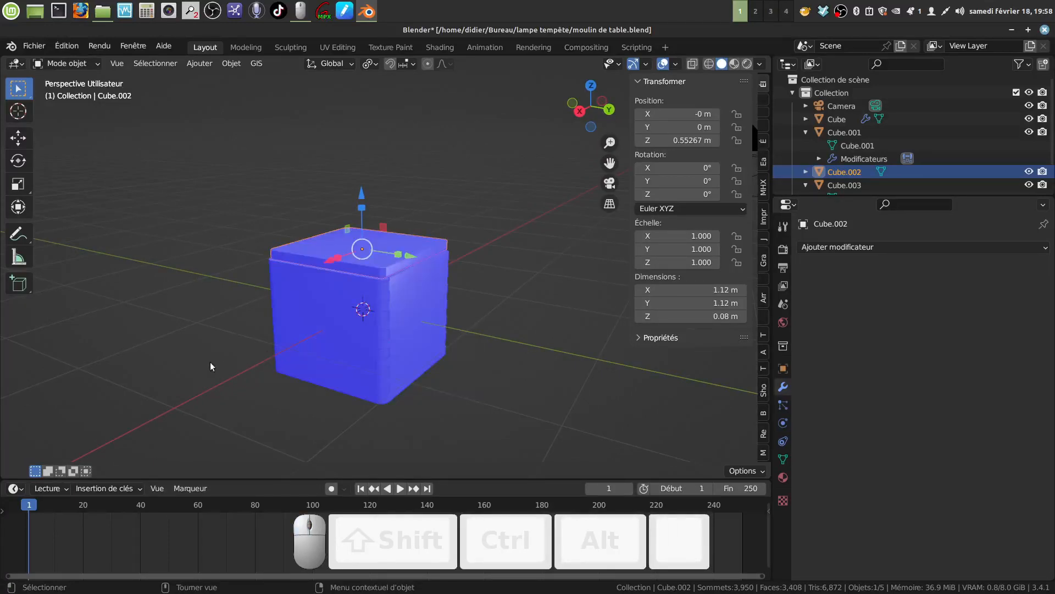
{"action": "key", "text": "q"}
{"action": "left_click", "coordinate": [88, 362]}
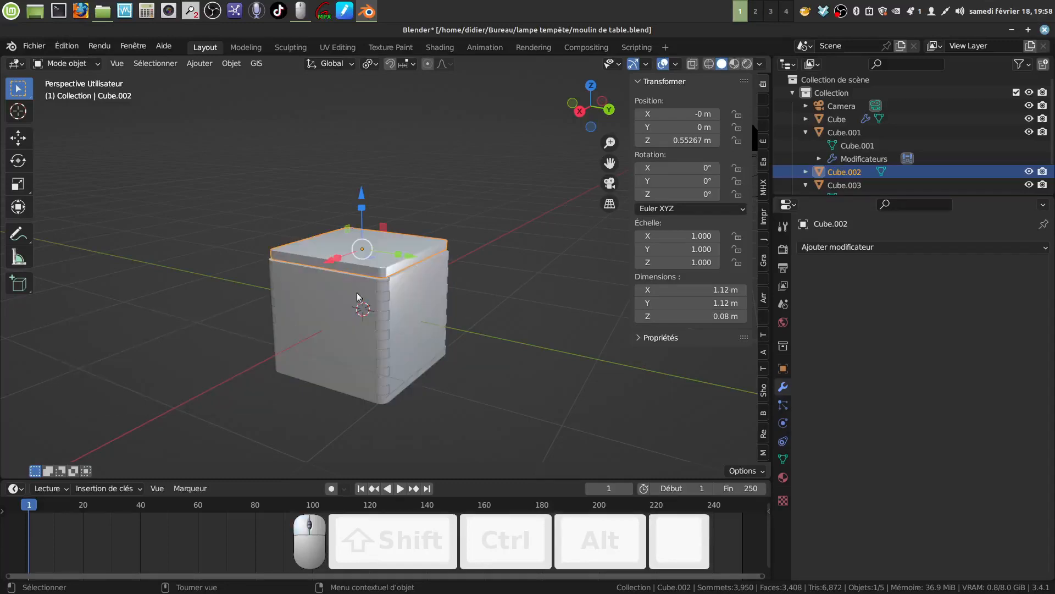
In the front orthographic view, finely raise the board along Z by about 0.0003 m to sit on the box
{"action": "middle_click_drag", "start_coordinate": [383, 269], "coordinate": [417, 320]}
{"action": "key", "text": "KP_1"}
{"action": "scroll", "coordinate": [436, 276], "scroll_direction": "up", "scroll_amount": 3}
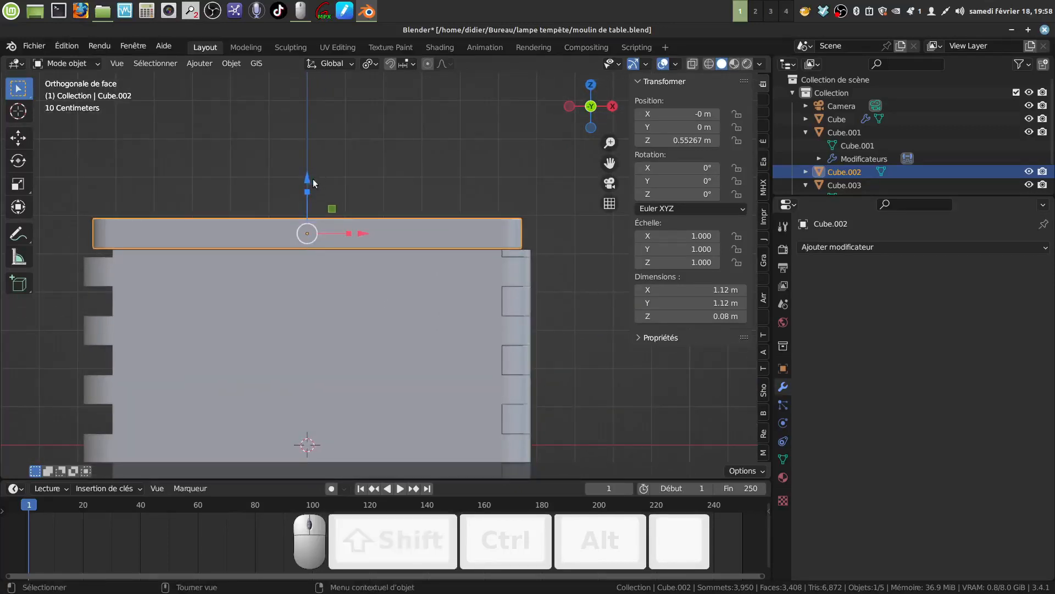
{"action": "left_click_drag", "start_coordinate": [309, 177], "coordinate": [311, 175]}
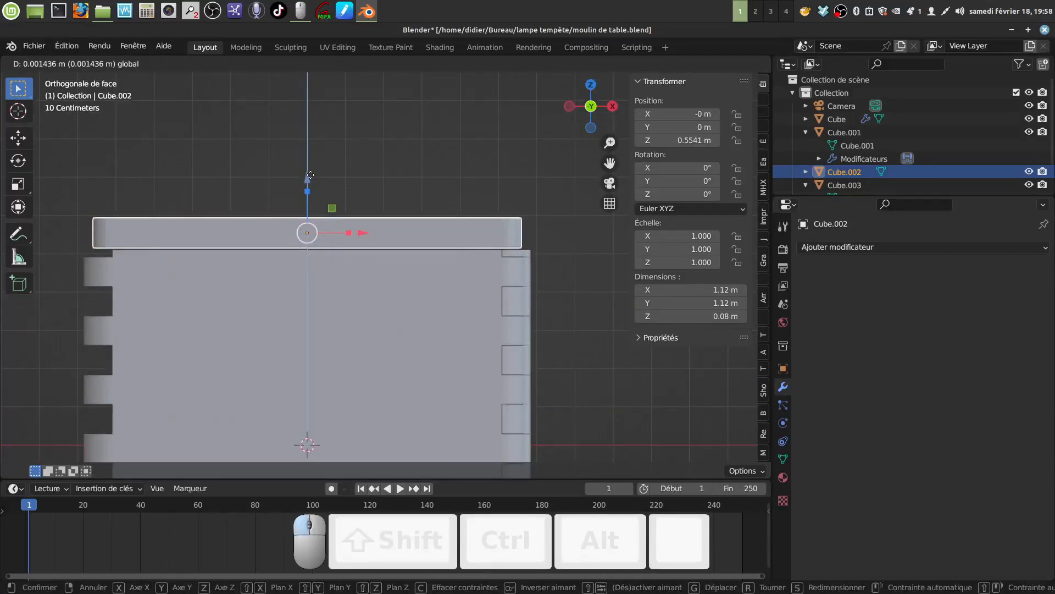
{"action": "key", "text": "shift"}
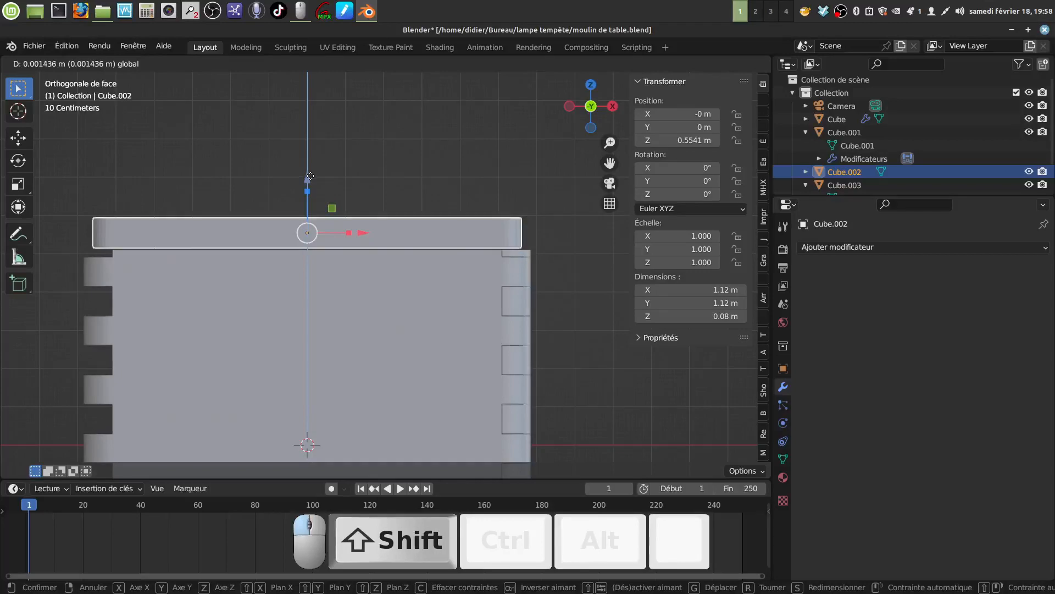
{"action": "left_click_drag", "start_coordinate": [310, 176], "coordinate": [309, 179], "text": "shift"}
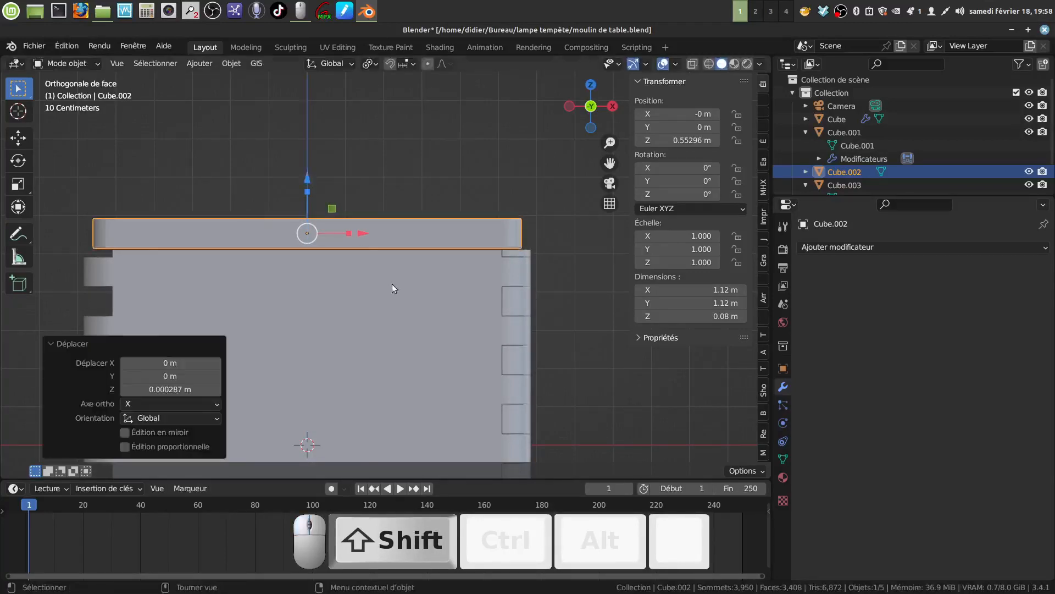
Duplicate the board and move the copy down along Z by about 1.105 m to form the box's base
{"action": "scroll", "coordinate": [391, 284], "scroll_direction": "down", "scroll_amount": 4}
{"action": "middle_click_drag", "start_coordinate": [402, 340], "coordinate": [420, 262], "text": "shift"}
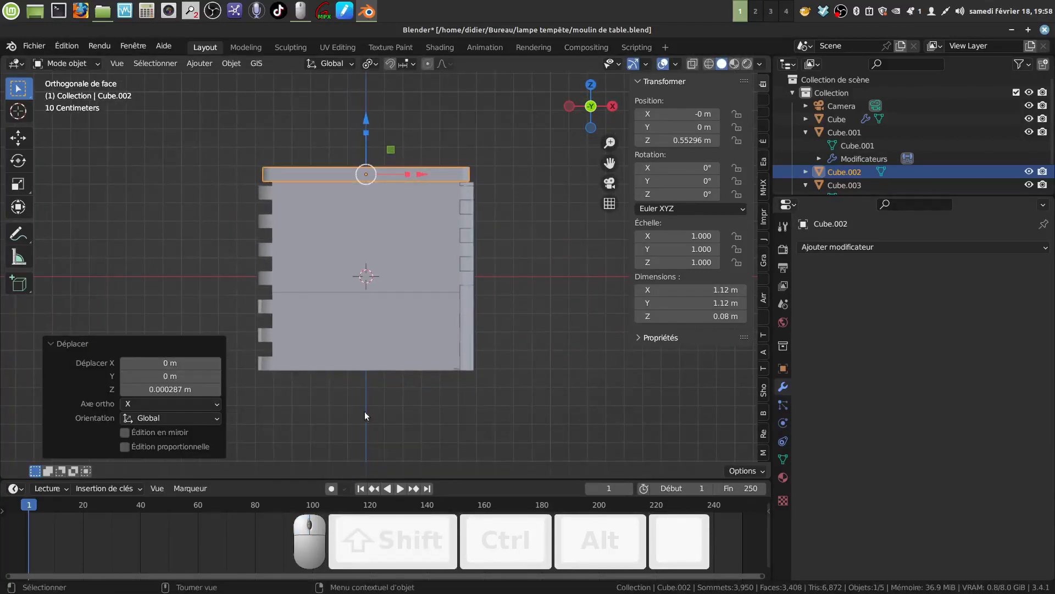
{"action": "key", "text": "shift"}
{"action": "key", "text": "shift+d"}
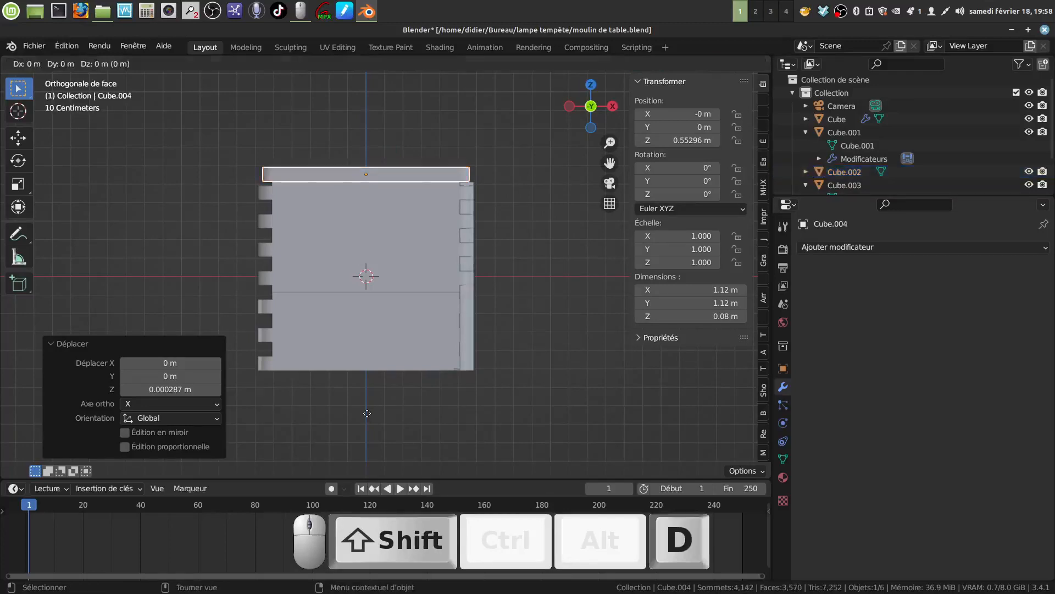
{"action": "left_click", "coordinate": [367, 414]}
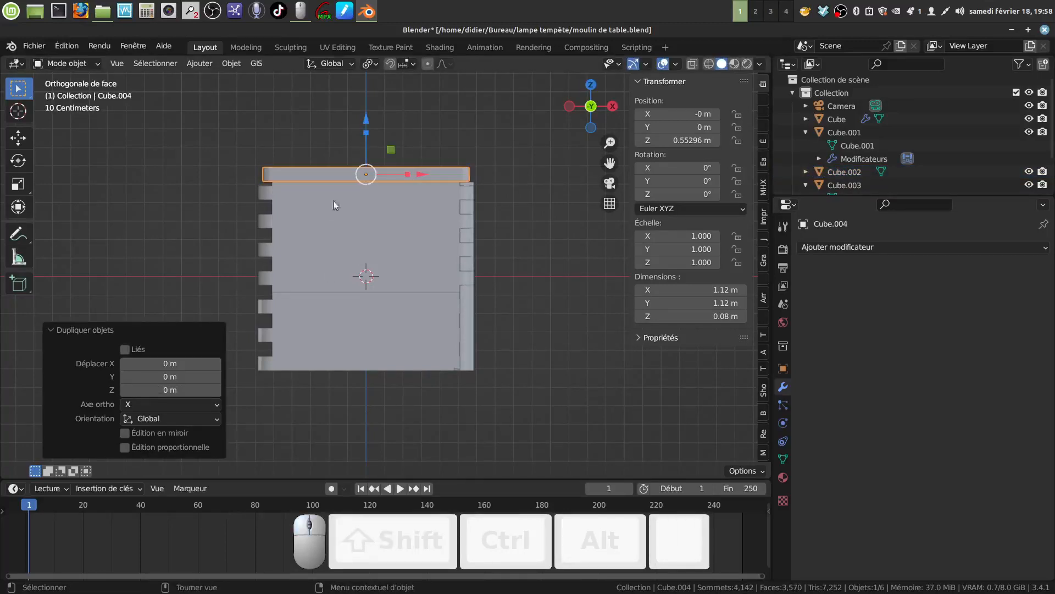
{"action": "left_click_drag", "start_coordinate": [368, 123], "coordinate": [396, 326]}
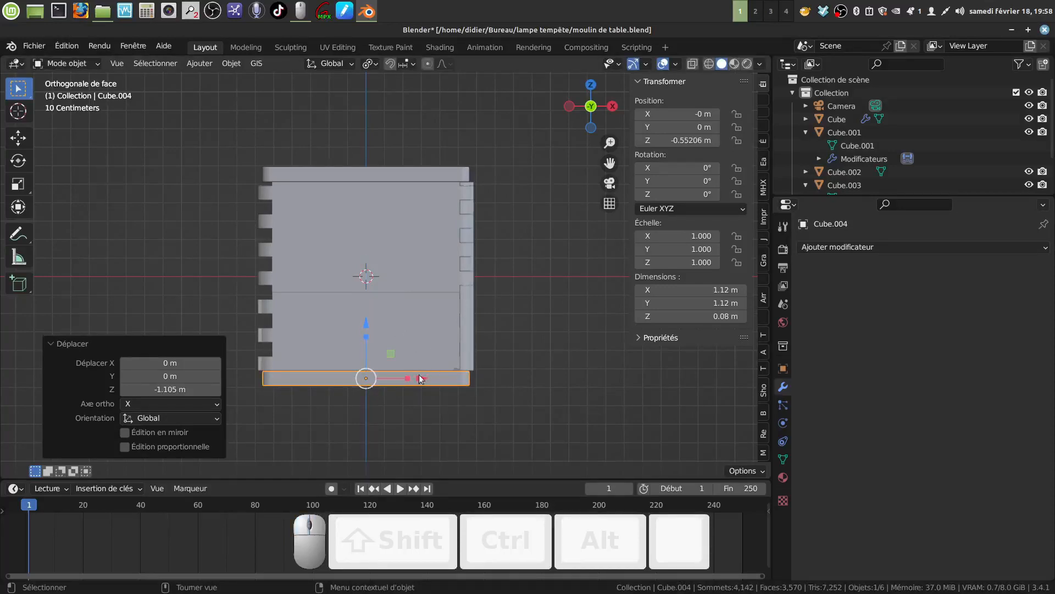
{"action": "scroll", "coordinate": [420, 388], "scroll_direction": "up", "scroll_amount": 1}
{"action": "middle_click_drag", "start_coordinate": [420, 388], "coordinate": [483, 71]}
{"action": "scroll", "coordinate": [489, 380], "scroll_direction": "down", "scroll_amount": 4}
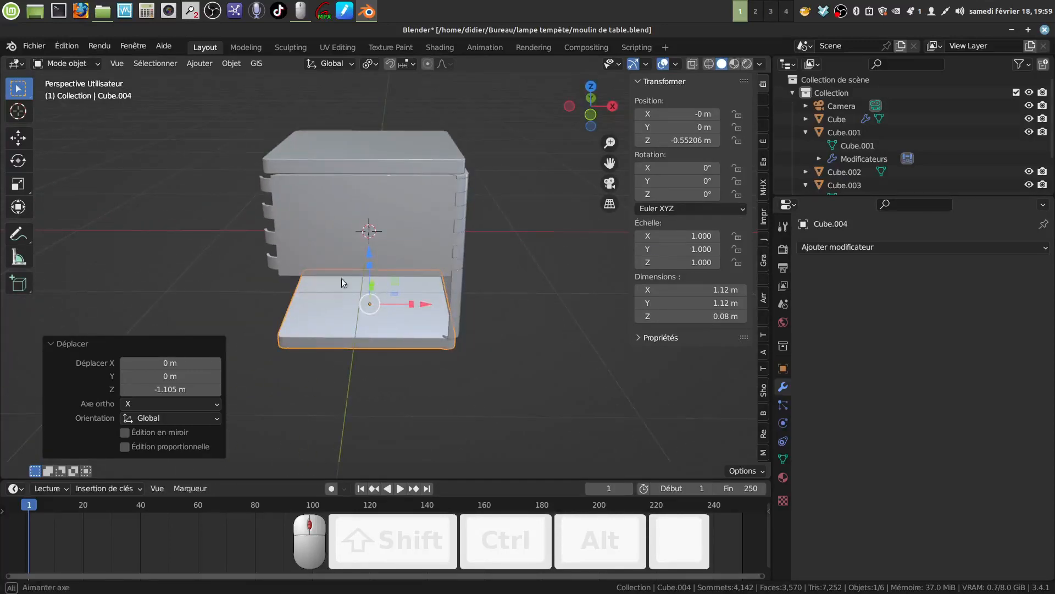
Examine the box with its lid and base boards from several angles, including the finger-jointed corner
{"action": "middle_click_drag", "start_coordinate": [341, 278], "coordinate": [450, 205]}
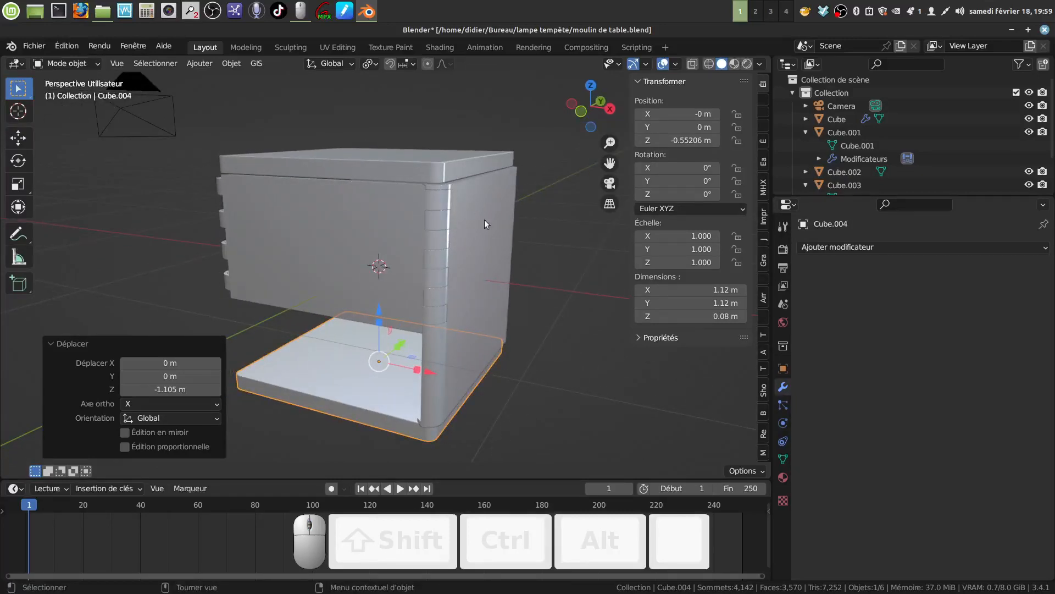
{"action": "scroll", "coordinate": [476, 232], "scroll_direction": "up", "scroll_amount": 2}
{"action": "middle_click_drag", "start_coordinate": [476, 232], "coordinate": [398, 212]}
{"action": "scroll", "coordinate": [480, 256], "scroll_direction": "down", "scroll_amount": 3}
{"action": "scroll", "coordinate": [480, 256], "scroll_direction": "up", "scroll_amount": 2}
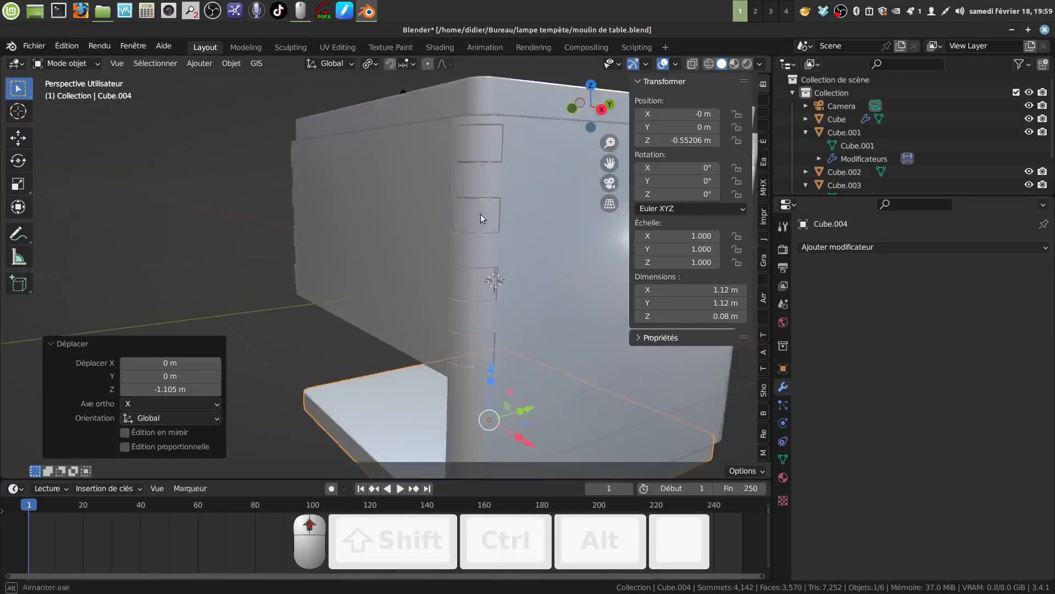
{"action": "middle_click_drag", "start_coordinate": [481, 213], "coordinate": [498, 199]}
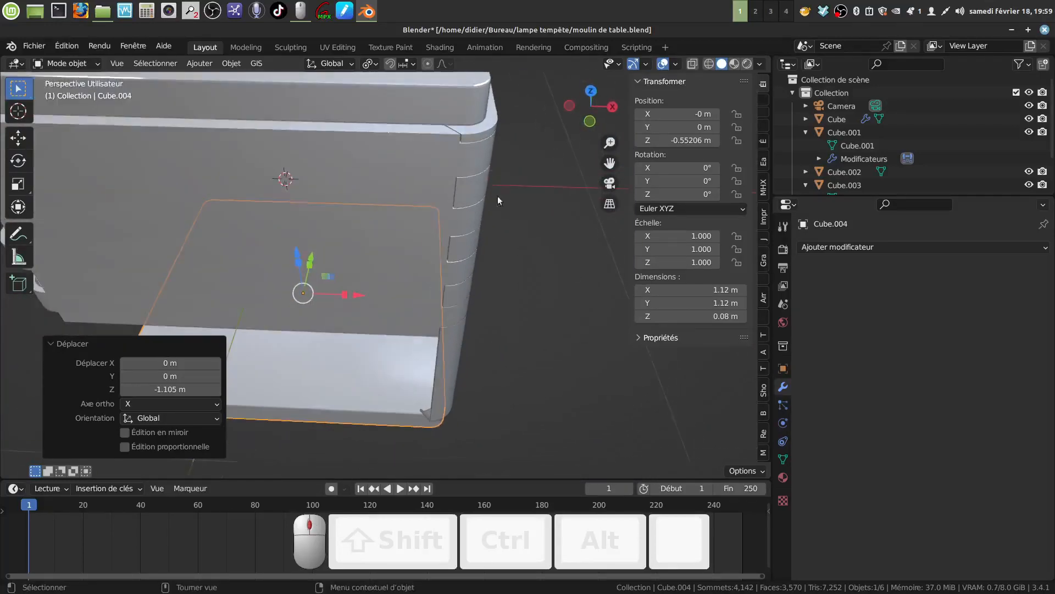
{"action": "middle_click_drag", "start_coordinate": [383, 138], "coordinate": [360, 152]}
{"action": "scroll", "coordinate": [374, 147], "scroll_direction": "down", "scroll_amount": 3}
{"action": "scroll", "coordinate": [367, 201], "scroll_direction": "down", "scroll_amount": 3}
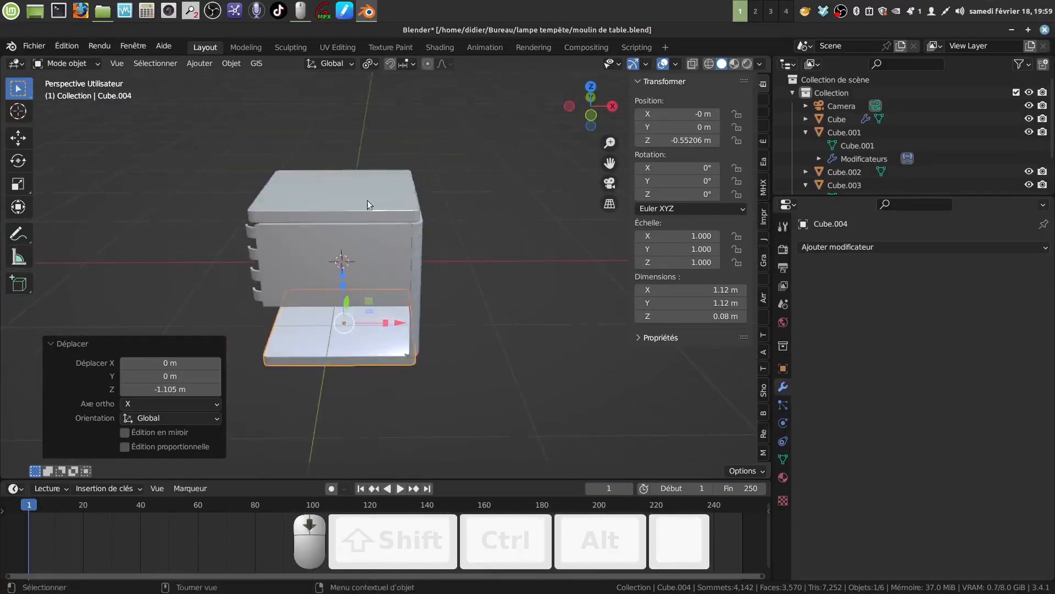
{"action": "middle_click_drag", "start_coordinate": [367, 205], "coordinate": [335, 205]}
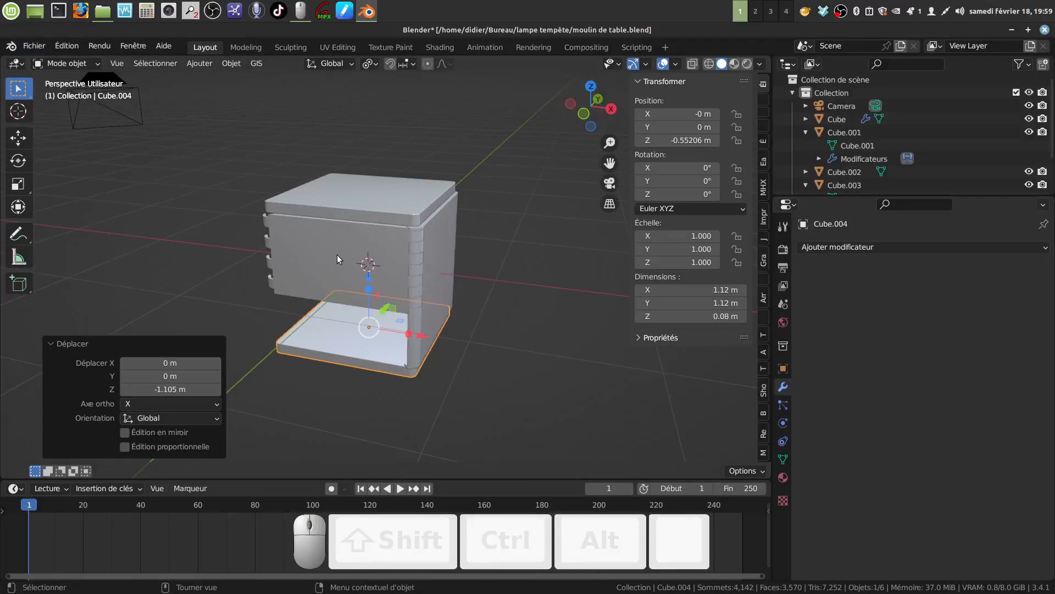
Save the project file moulin de table.blend under its existing name
{"action": "left_click", "coordinate": [26, 47]}
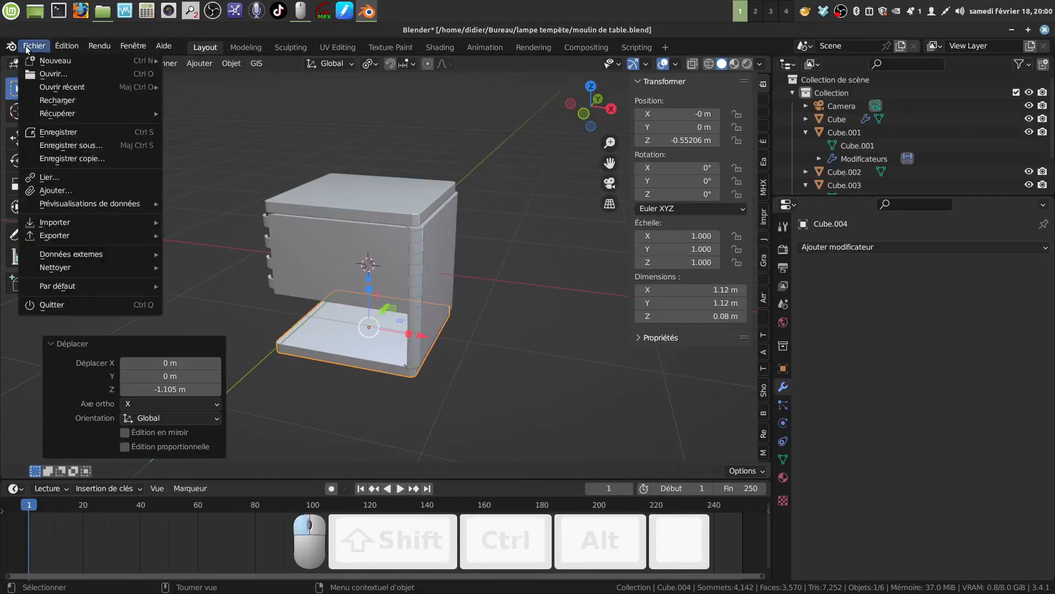
{"action": "left_click", "coordinate": [68, 133]}
{"action": "middle_click_drag", "start_coordinate": [514, 193], "coordinate": [527, 190]}
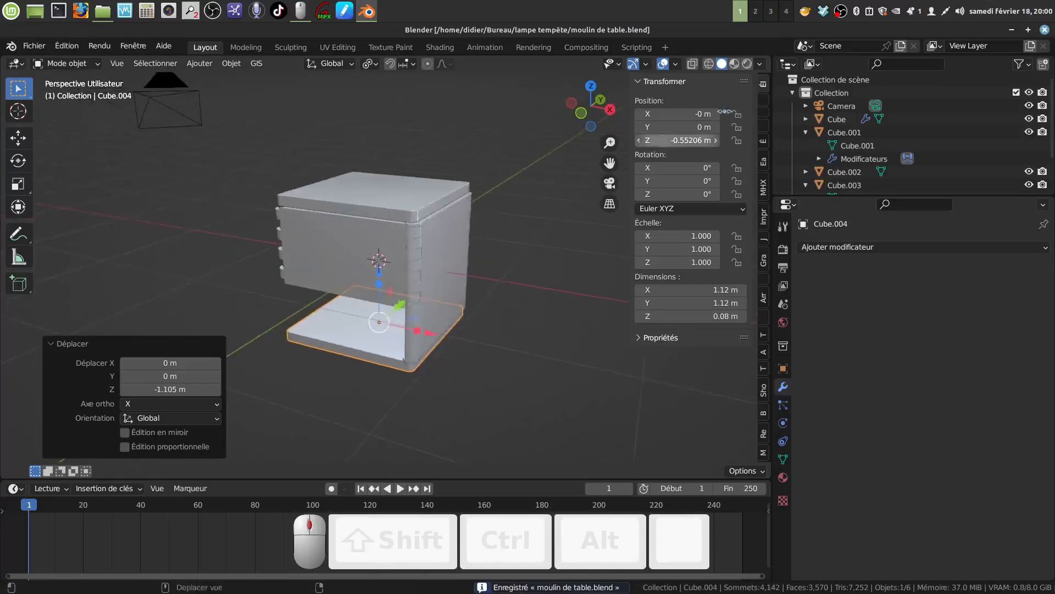